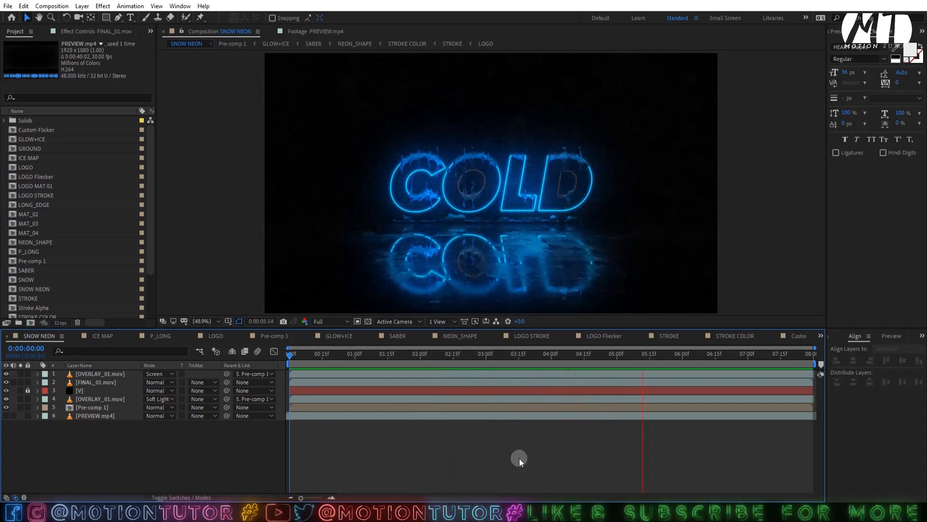
# Look through the SABER and NEON_SHAPE compositions at 0:00:01:14 and open the nested STROKE COLOR composition
pyautogui.click(403, 338)
pyautogui.moveTo(390, 350)
pyautogui.mouseDown()
pyautogui.moveTo(409, 356)
pyautogui.moveTo(398, 360)
pyautogui.mouseUp()
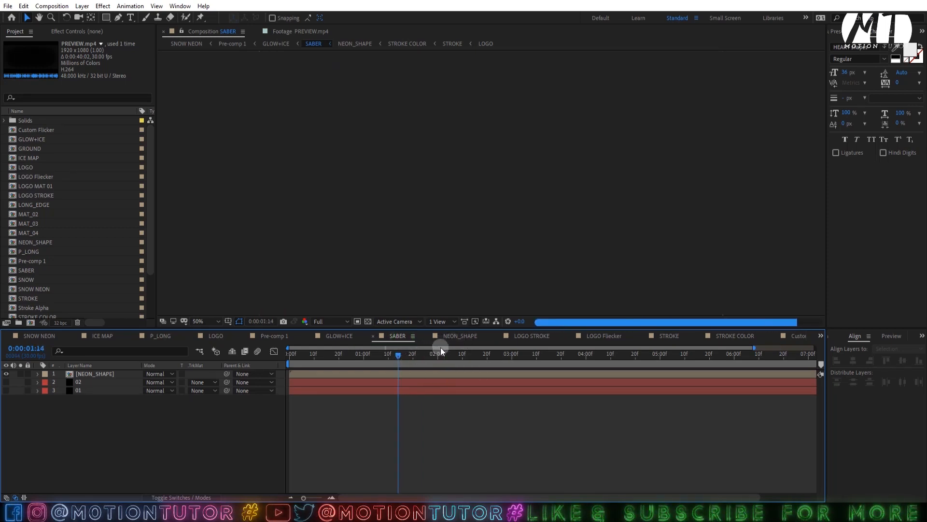
pyautogui.click(453, 338)
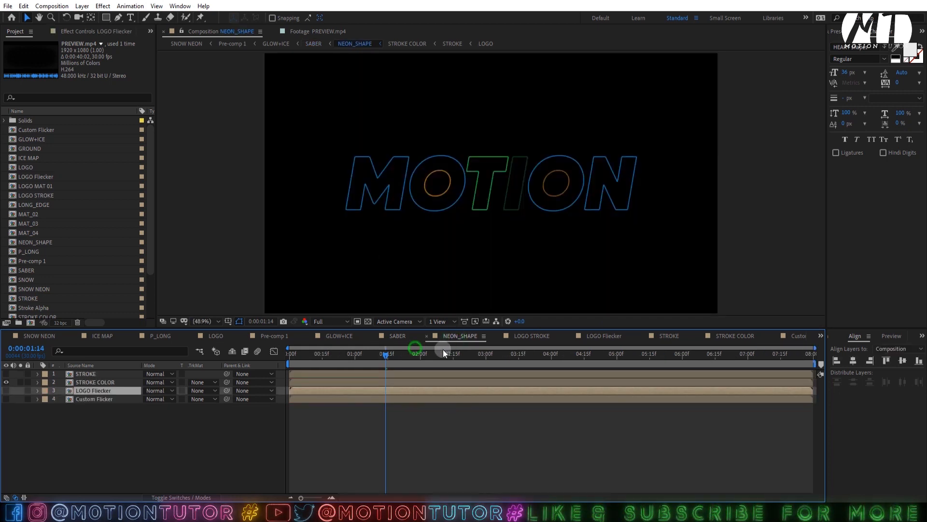
pyautogui.doubleClick(120, 382)
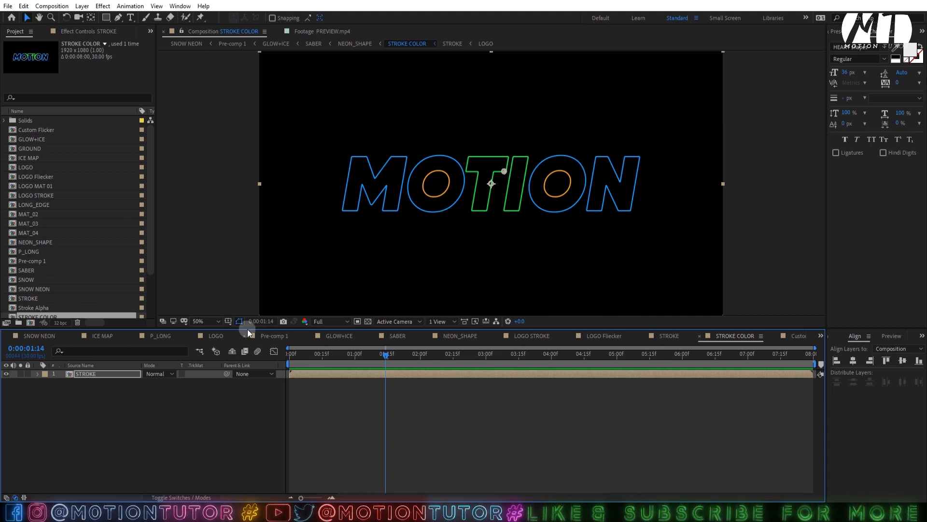
# Show the Motion text instead of Cold in LOGO, and hide FINAL_01.mov and the Screen-mode OVERLAY_01.mov in SNOW NEON, viewing at 0:00:04:15
pyautogui.click(213, 336)
pyautogui.click(24, 382)
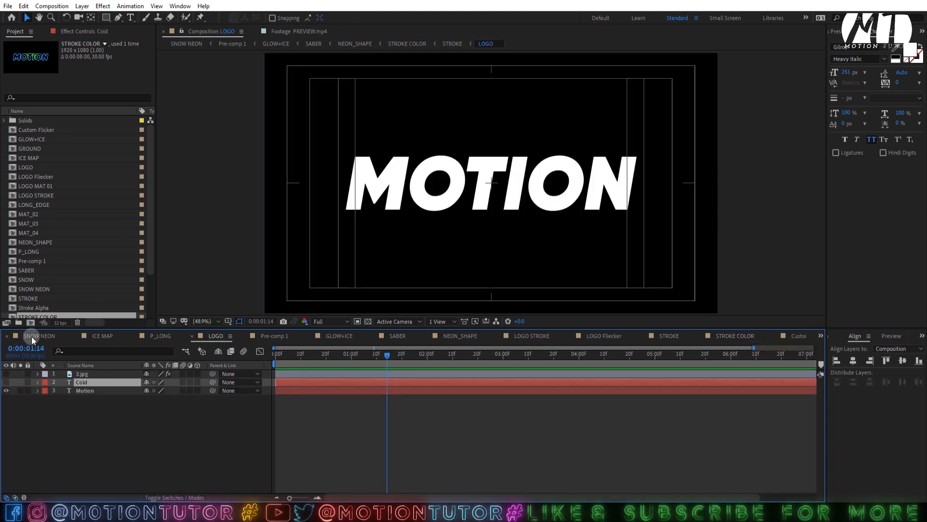
pyautogui.click(31, 336)
pyautogui.click(6, 374)
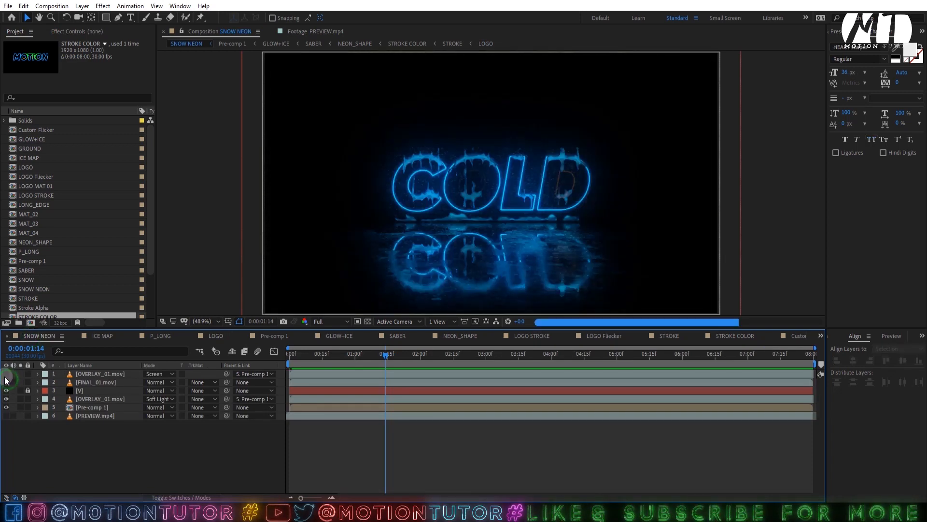
pyautogui.click(585, 354)
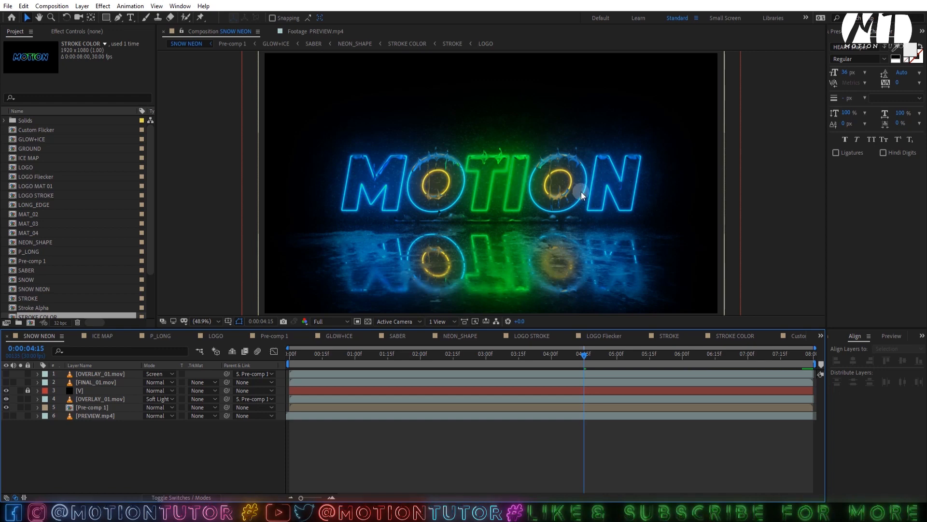
# Show 3.jpg instead of the Motion text in LOGO and inspect the neon logo close up in SNOW NEON
pyautogui.click(203, 335)
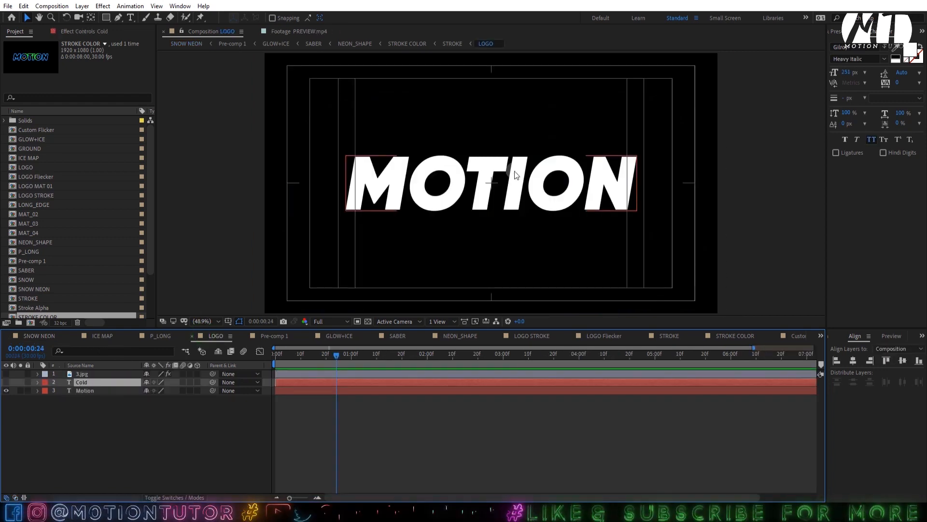
pyautogui.click(458, 195)
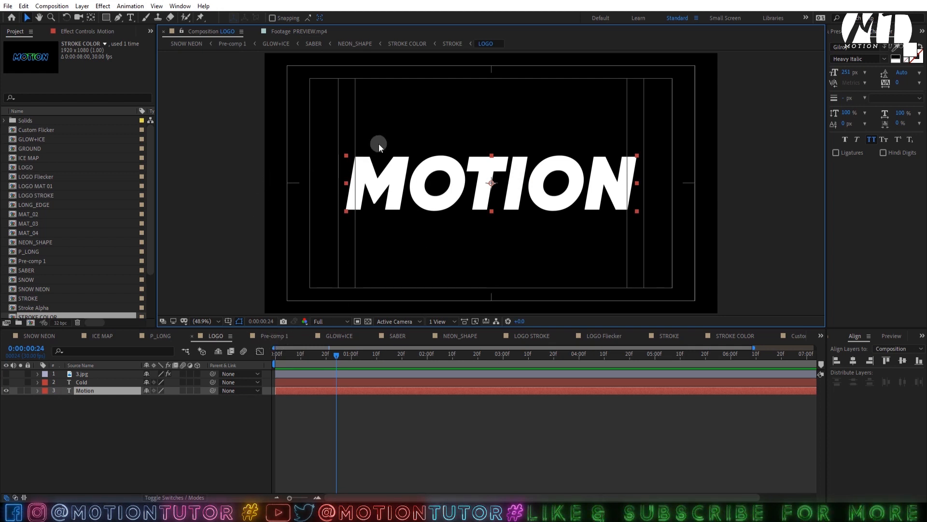
pyautogui.click(6, 374)
pyautogui.click(6, 391)
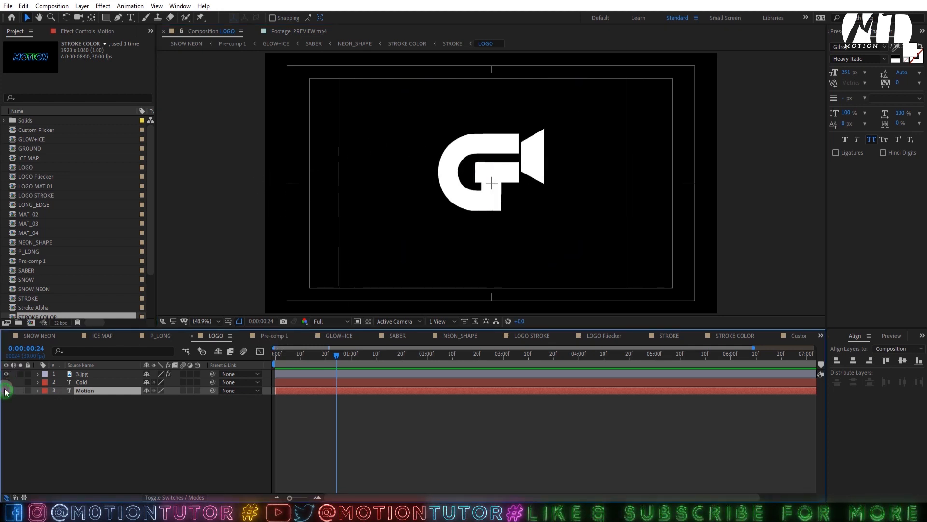
pyautogui.click(36, 336)
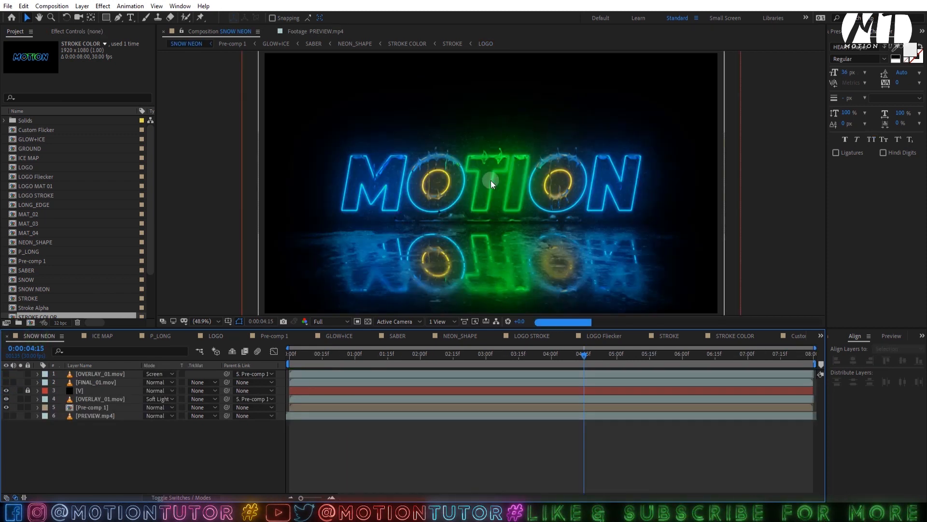
pyautogui.scroll(2, 501, 182)
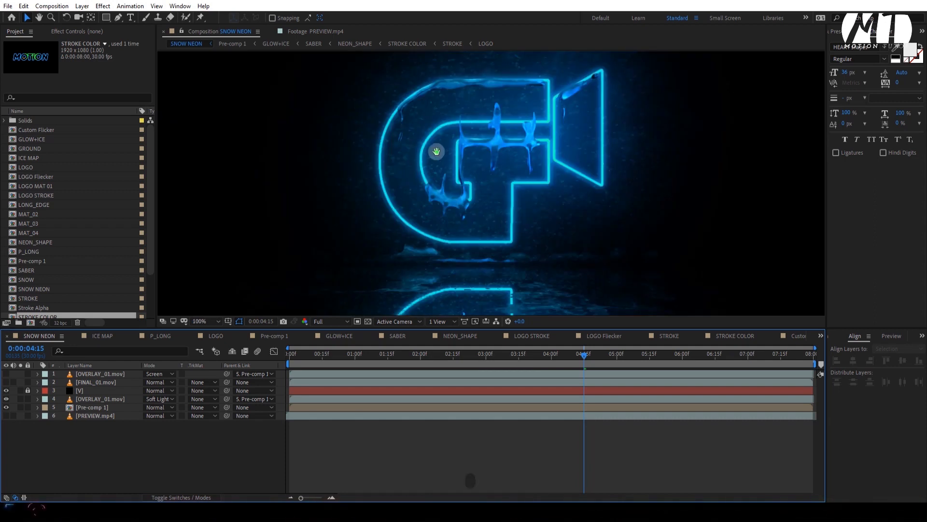
pyautogui.moveTo(436, 151); pyautogui.dragTo(471, 173)
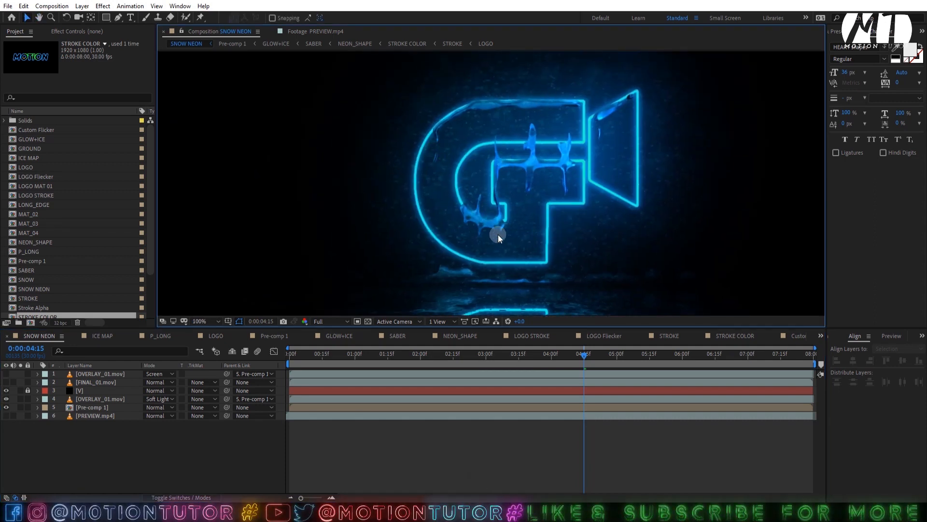
pyautogui.scroll(-1, 566, 221)
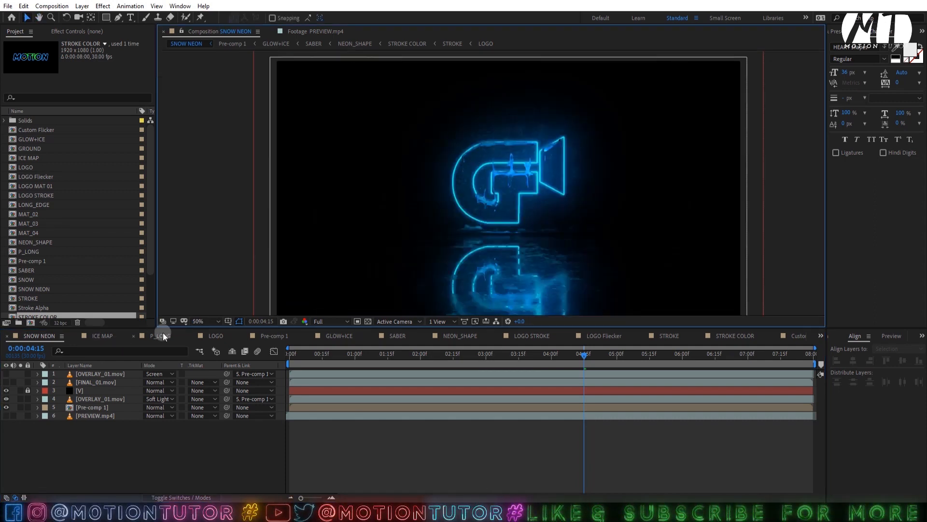
# Hide 3.jpg and make the Motion text visible again in LOGO
pyautogui.click(216, 338)
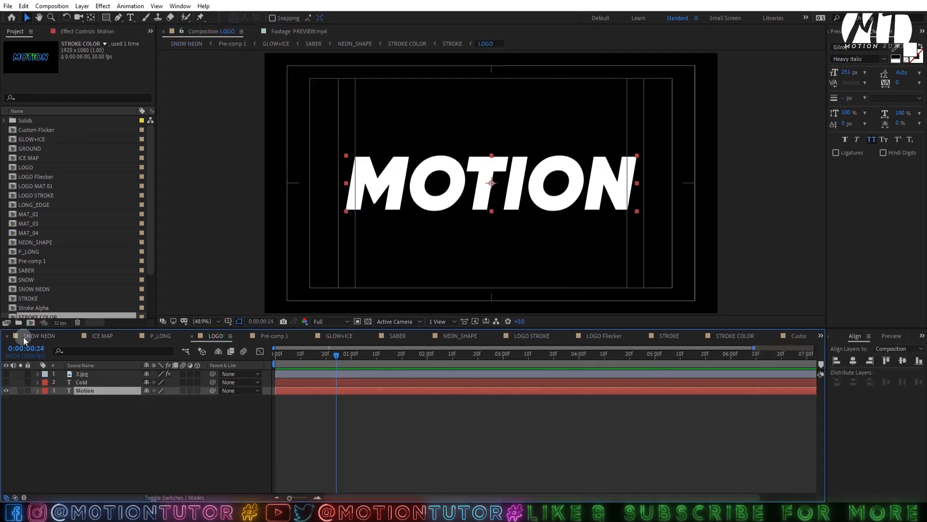
pyautogui.click(33, 335)
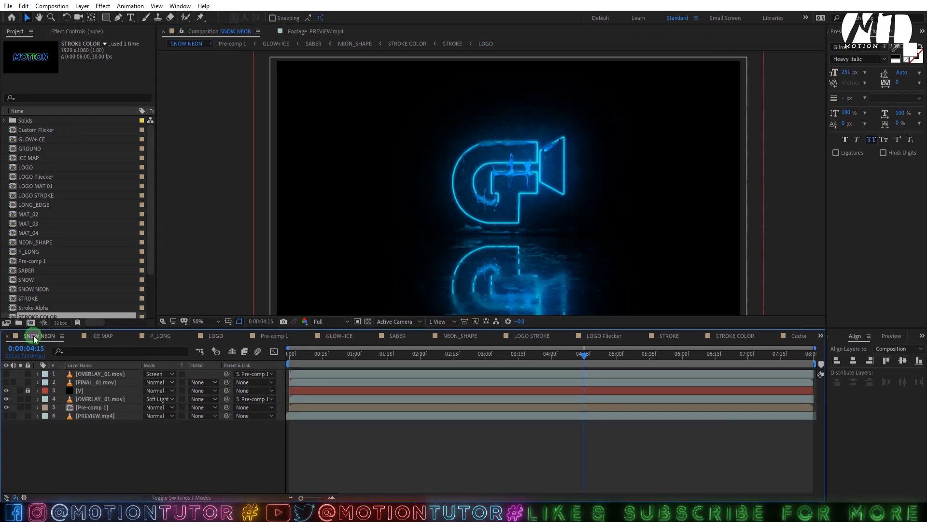
# In STROKE COLOR, move the STROKE layer's first Paint Bucket fill point from the first O onto the outline of the M
pyautogui.click(459, 335)
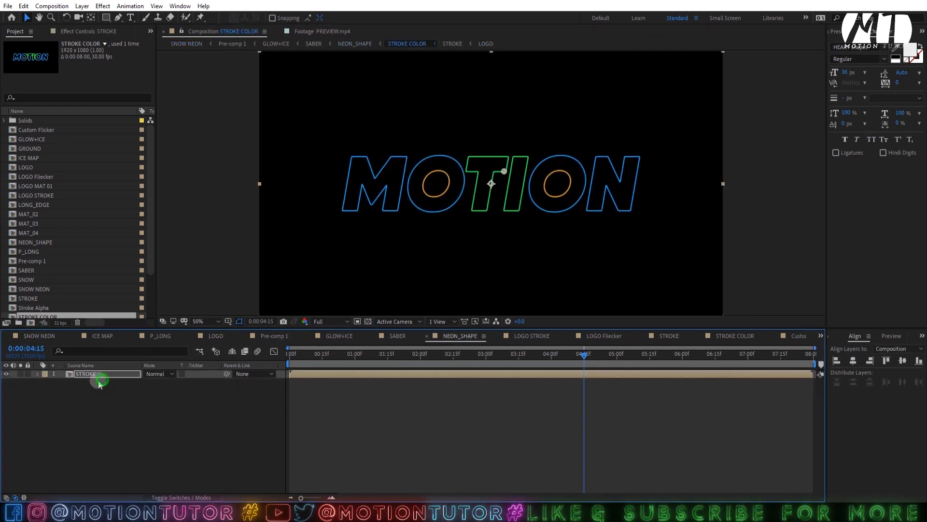
pyautogui.doubleClick(96, 382)
pyautogui.click(91, 32)
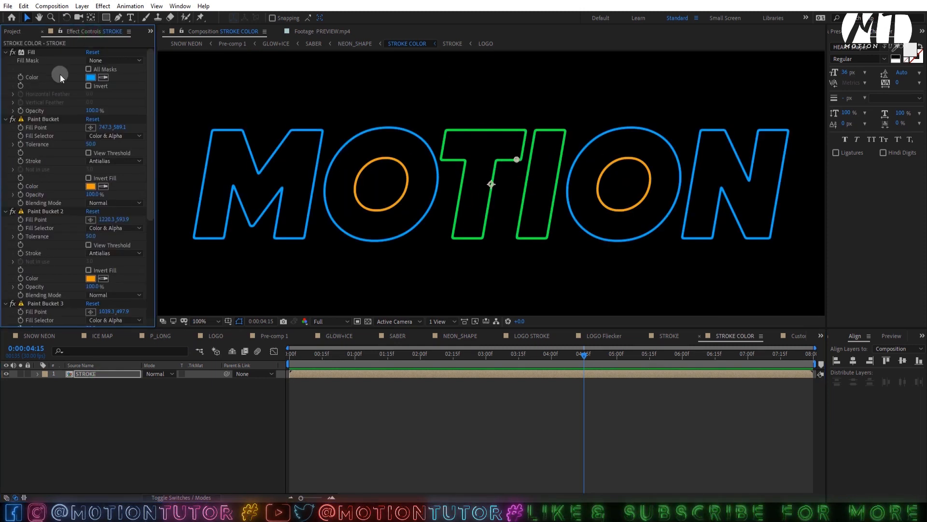
pyautogui.click(27, 119)
pyautogui.scroll(-4, 19, 144)
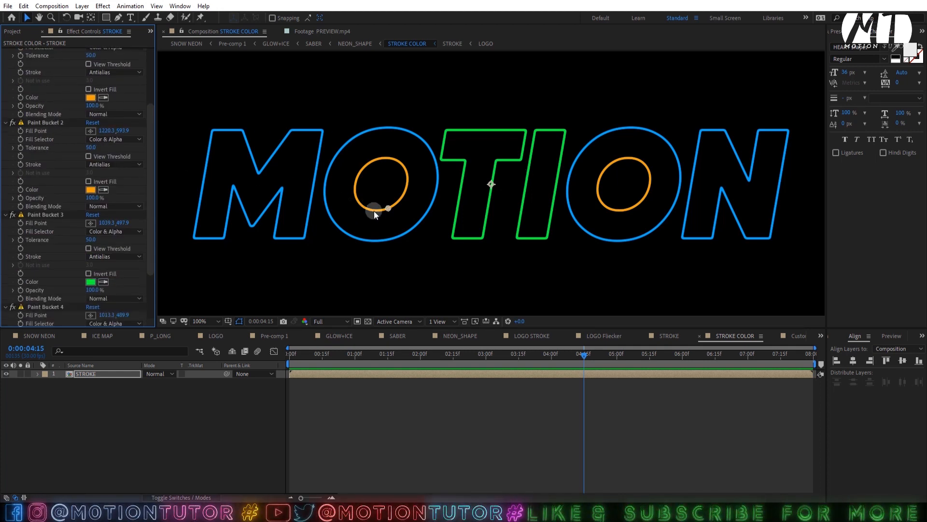
pyautogui.moveTo(389, 209); pyautogui.dragTo(314, 186)
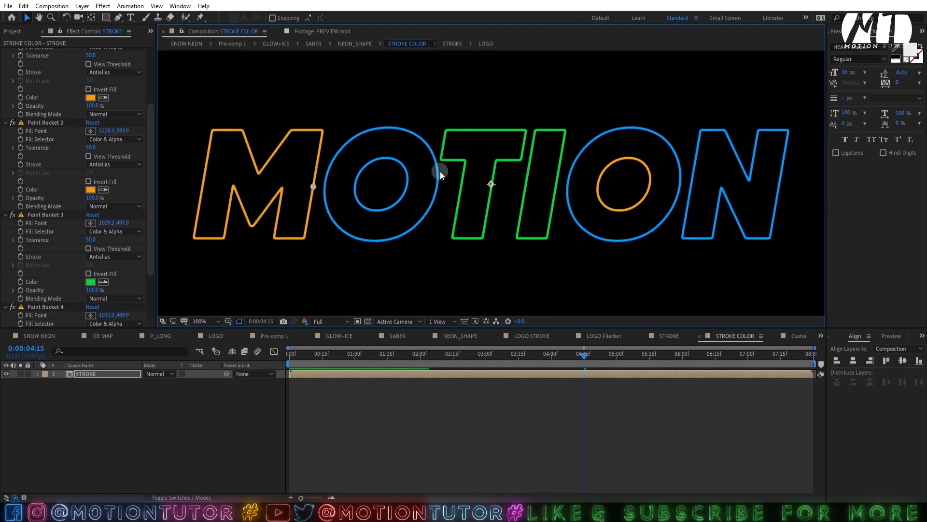
# Move the Paint Bucket 2 fill point from the second O onto the outline of the N and check the colors in SNOW NEON
pyautogui.click(38, 122)
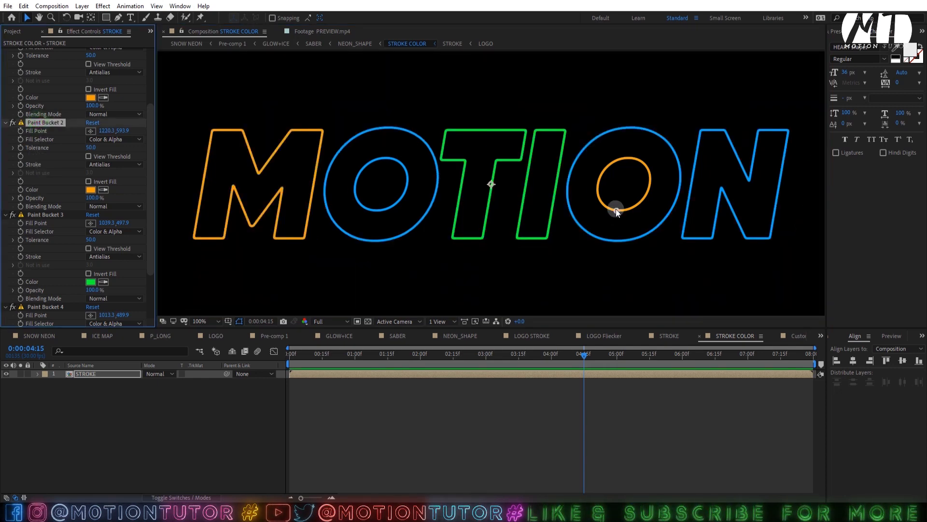
pyautogui.moveTo(616, 209); pyautogui.dragTo(686, 205)
pyautogui.press(',')
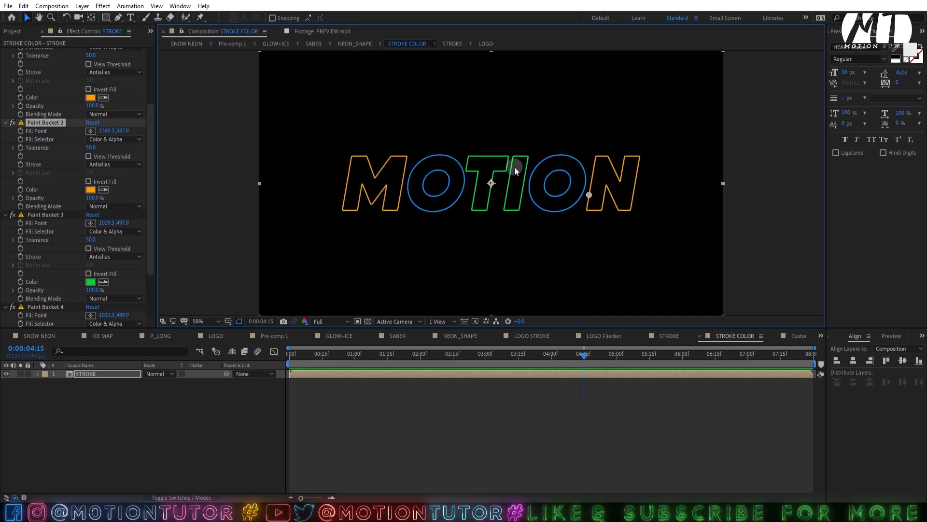
pyautogui.click(33, 337)
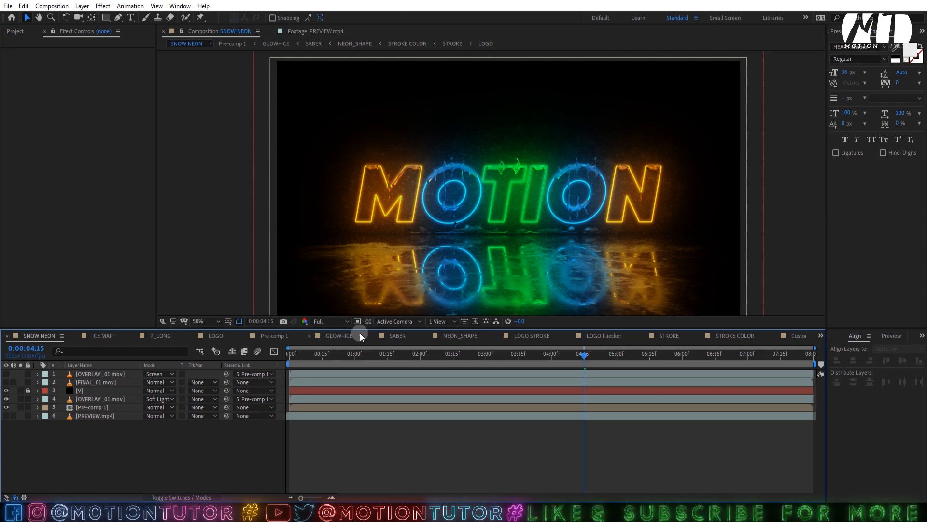
# Inspect the effects on the 02 and NEON_SHAPE layers in the SABER composition
pyautogui.click(387, 336)
pyautogui.click(119, 382)
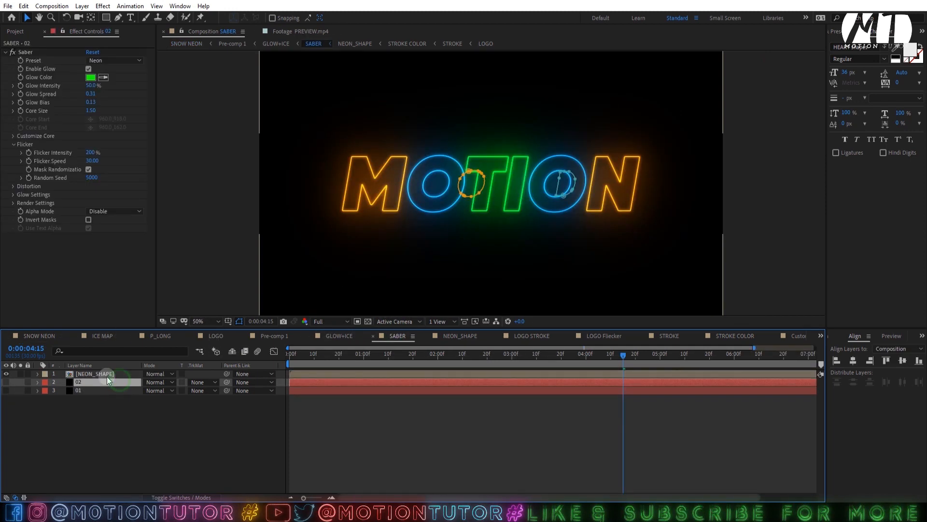
pyautogui.click(106, 374)
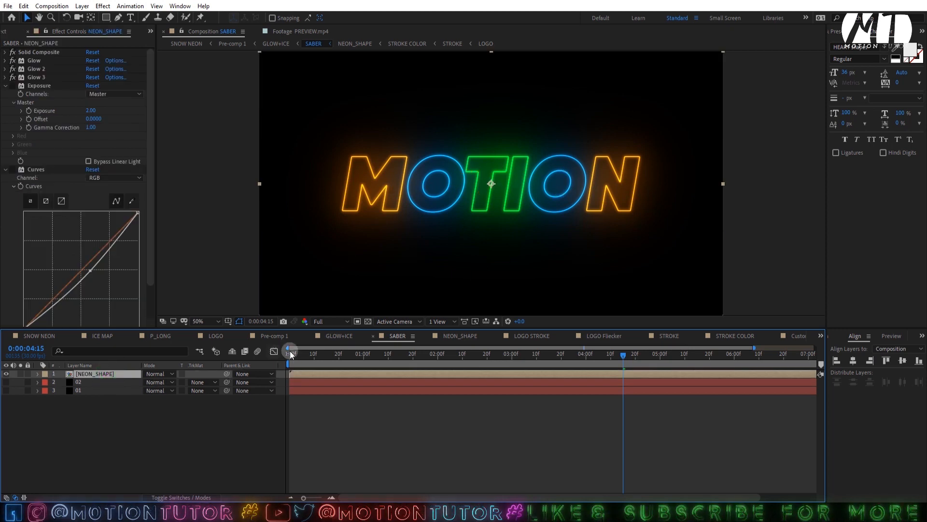
# Solo the LOGO Fliecker layer in NEON_SHAPE and preview its changing letter colors from the start at Quarter resolution
pyautogui.click(433, 335)
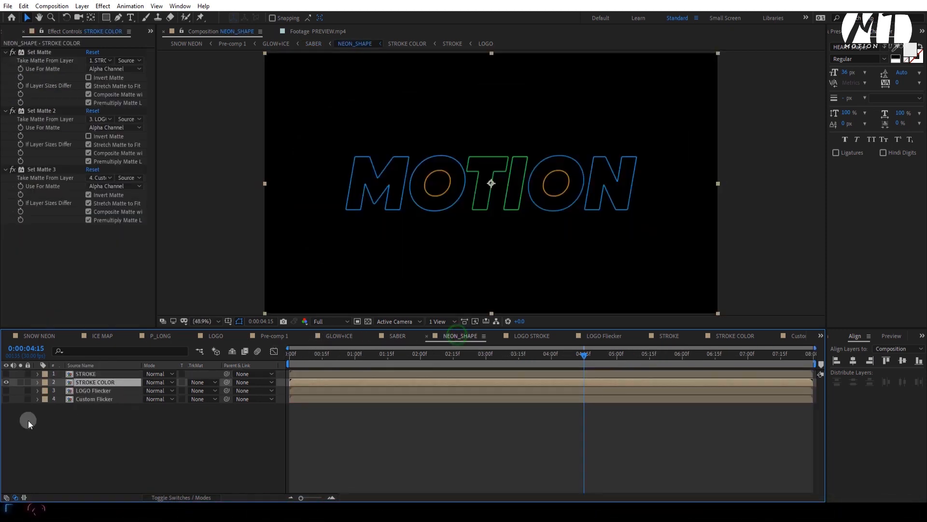
pyautogui.click(20, 390)
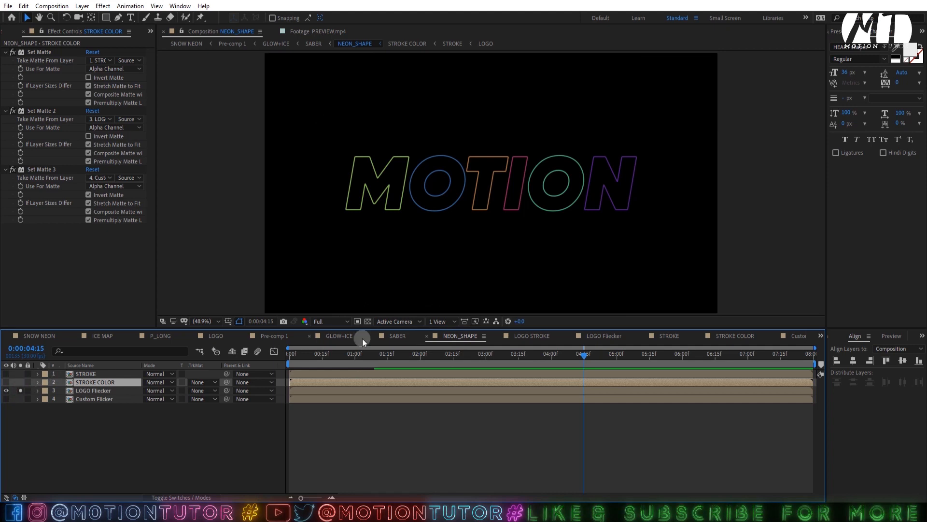
pyautogui.click(348, 323)
pyautogui.click(328, 380)
pyautogui.press('space')
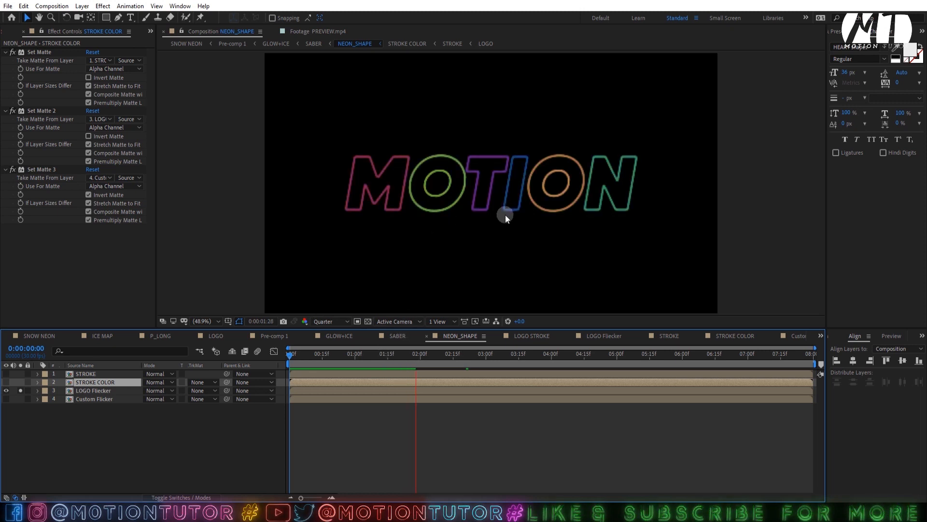
pyautogui.click(414, 359)
pyautogui.press('Home')
pyautogui.press('space')
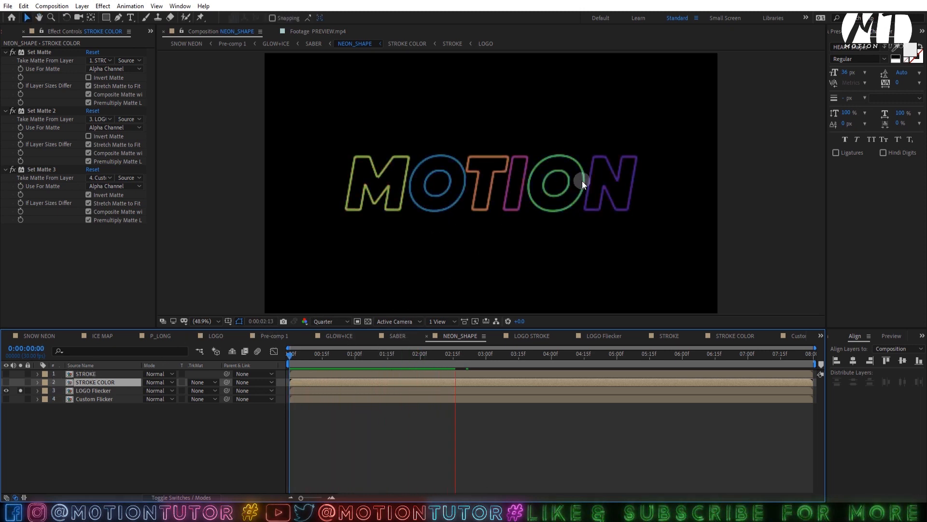
# Unsolo LOGO Fliecker, keeping it visible in place of STROKE COLOR, restore Full resolution and inspect the result in SNOW NEON
pyautogui.click(19, 390)
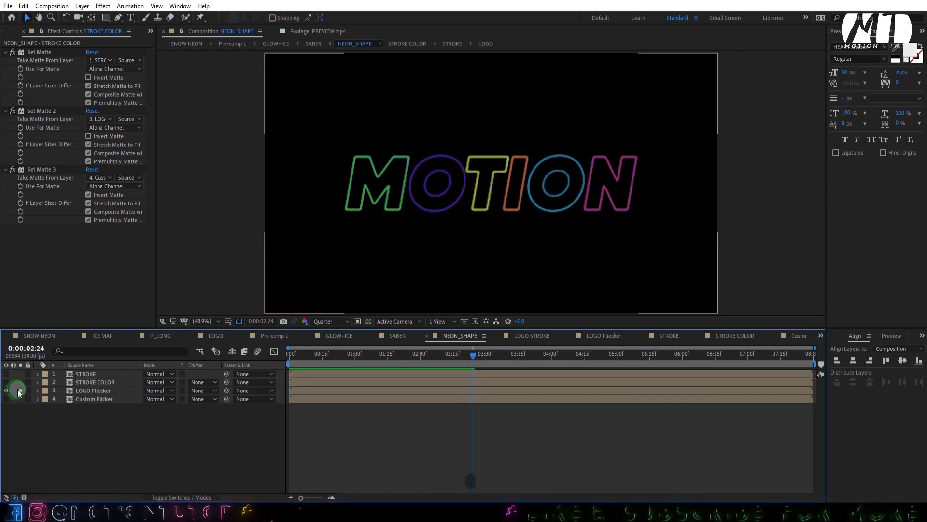
pyautogui.click(334, 320)
pyautogui.click(334, 343)
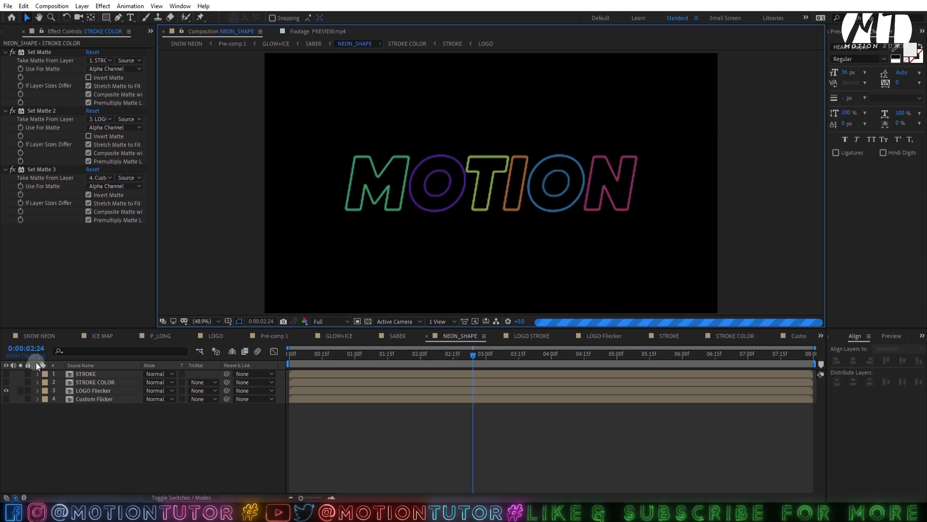
pyautogui.click(26, 335)
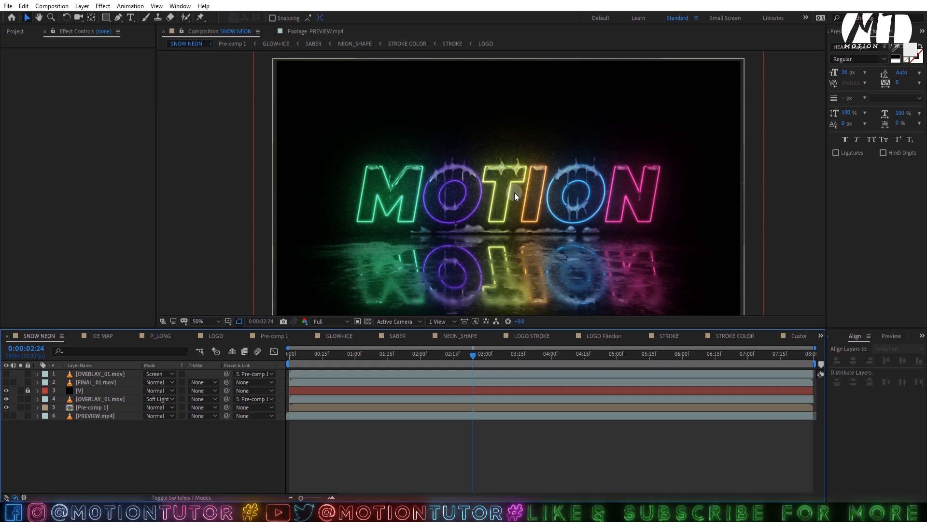
pyautogui.scroll(1, 514, 193)
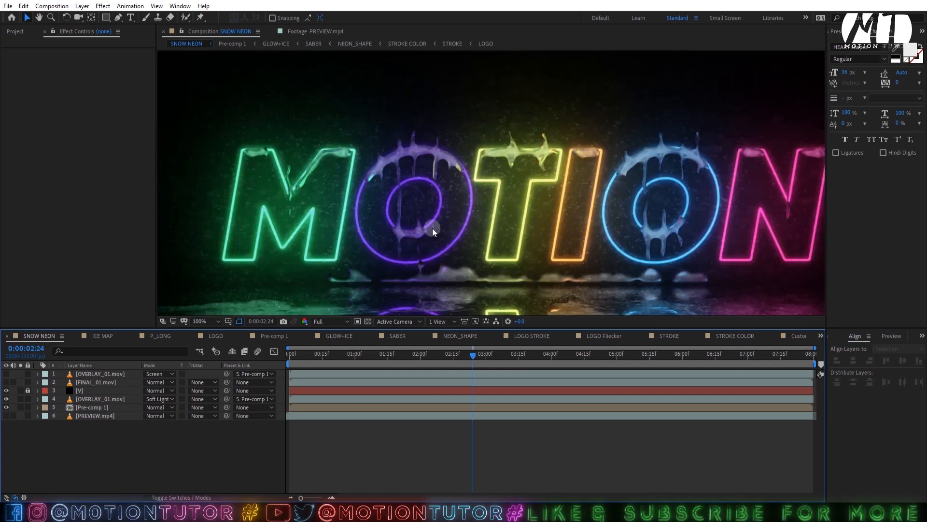
pyautogui.scroll(-1, 432, 228)
pyautogui.scroll(1, 432, 225)
pyautogui.scroll(-1, 433, 225)
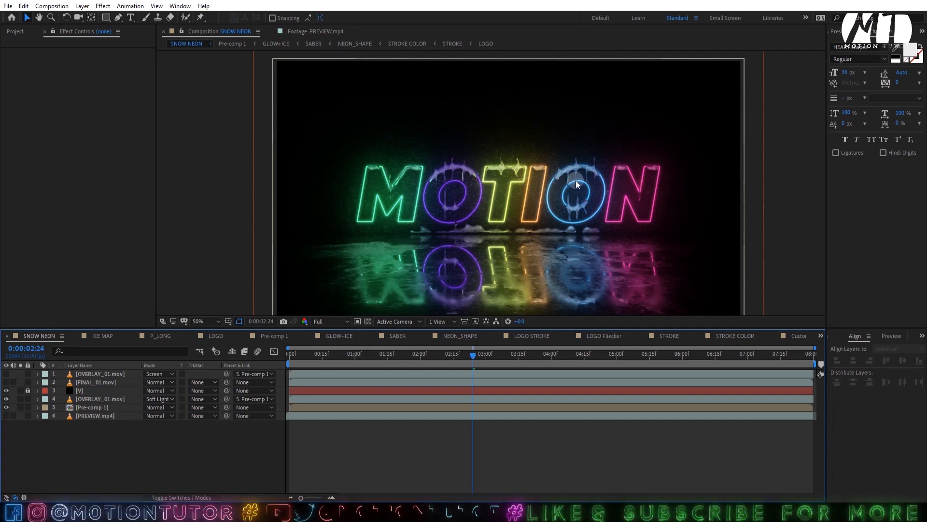
# Look through the LOGO and SABER compositions, and show STROKE COLOR instead of LOGO Fliecker in NEON_SHAPE
pyautogui.click(213, 340)
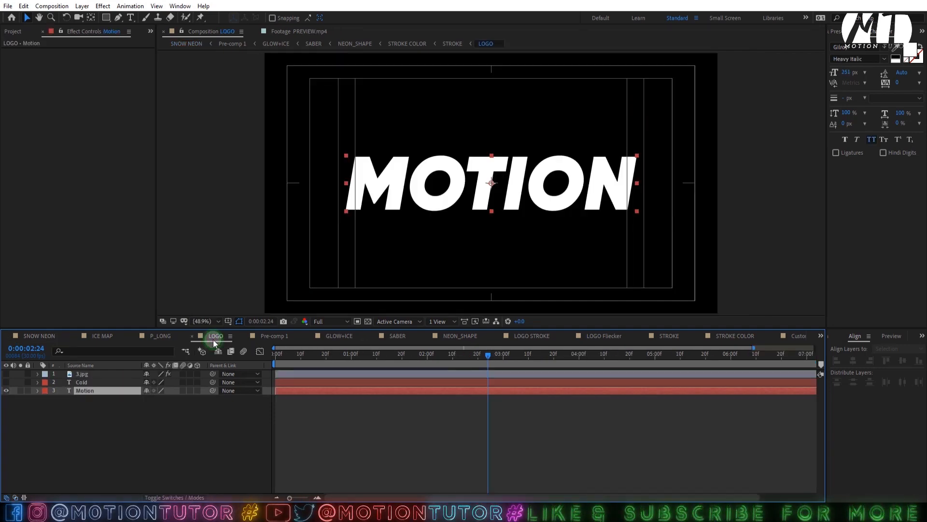
pyautogui.click(389, 334)
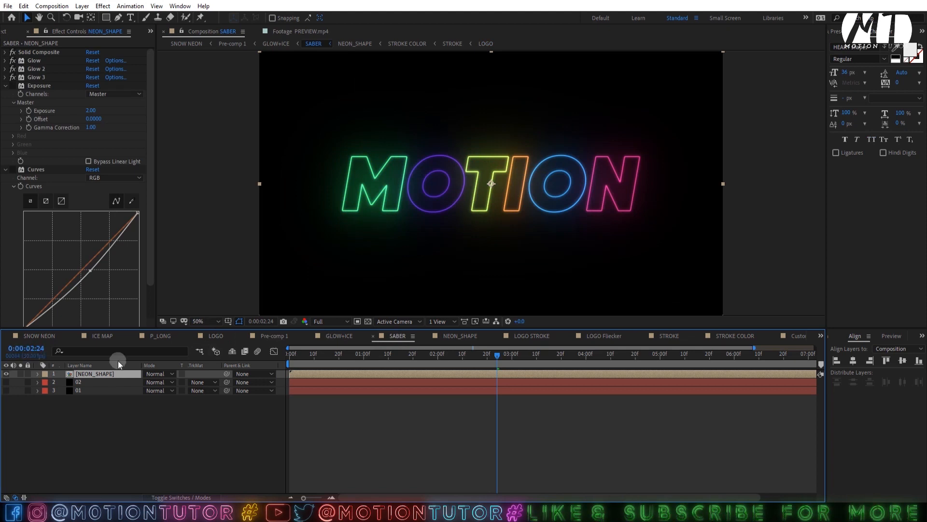
pyautogui.click(444, 336)
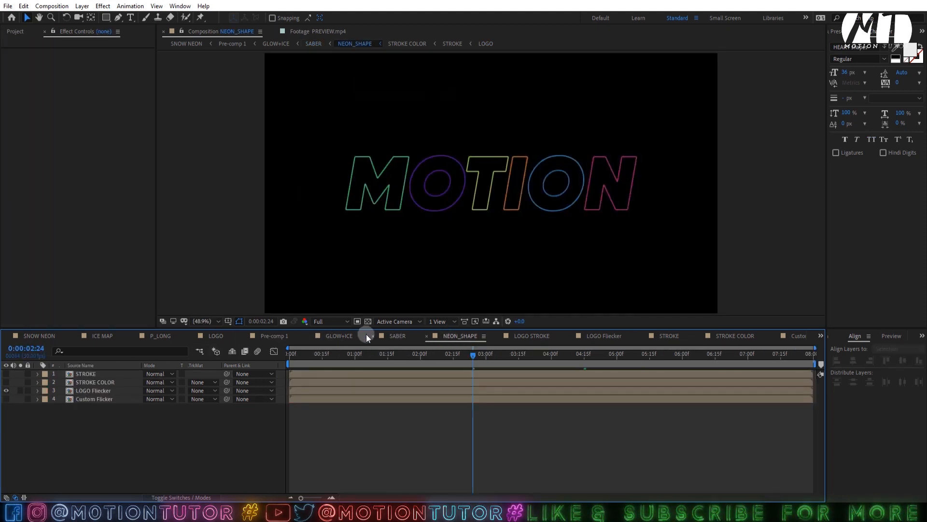
pyautogui.click(6, 382)
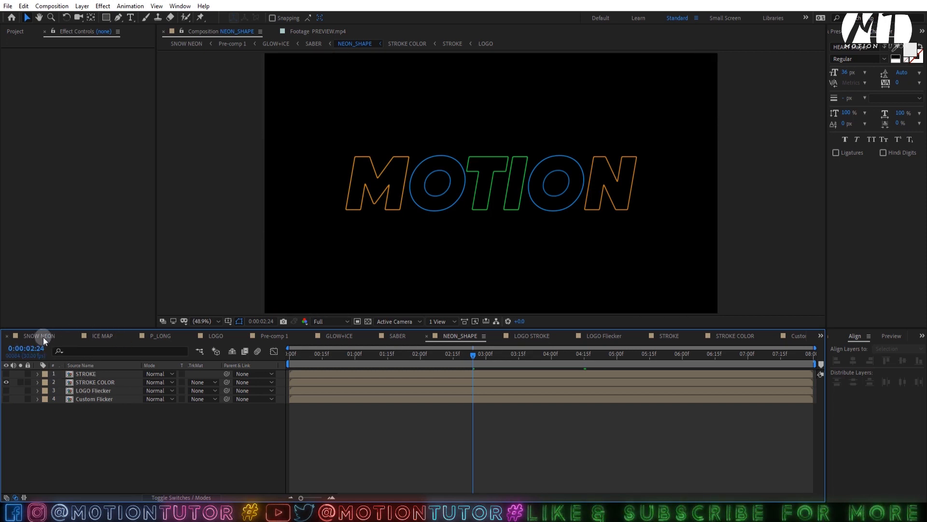
# Open the PREVIEW.mp4 footage and examine the frozen NEON logo, its icicles and reflection up close
pyautogui.click(17, 35)
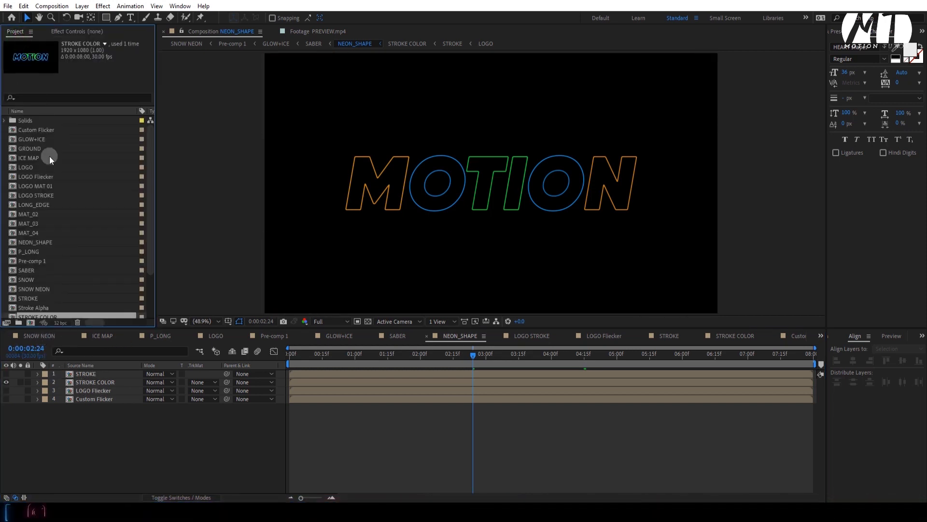
pyautogui.scroll(-2, 72, 200)
pyautogui.click(43, 302)
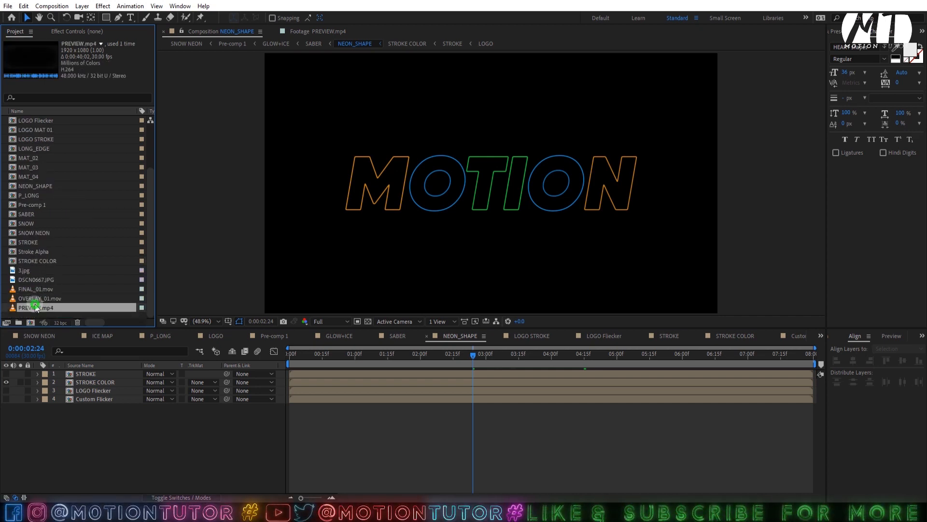
pyautogui.doubleClick(35, 306)
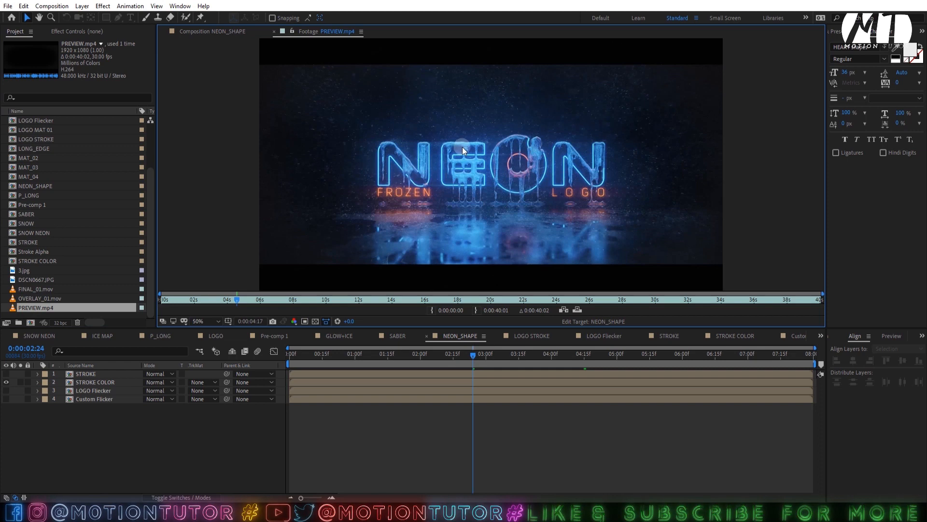
pyautogui.scroll(1, 446, 154)
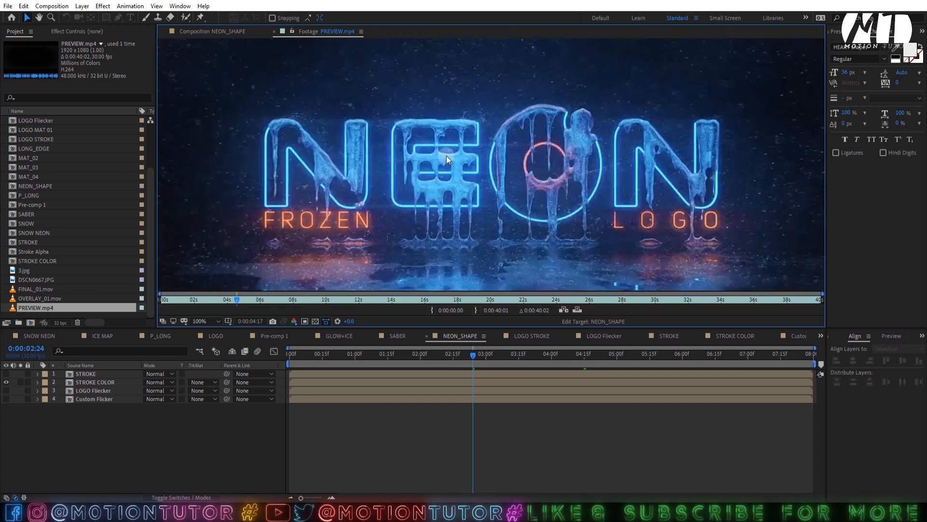
pyautogui.scroll(-1, 448, 156)
pyautogui.scroll(1, 448, 155)
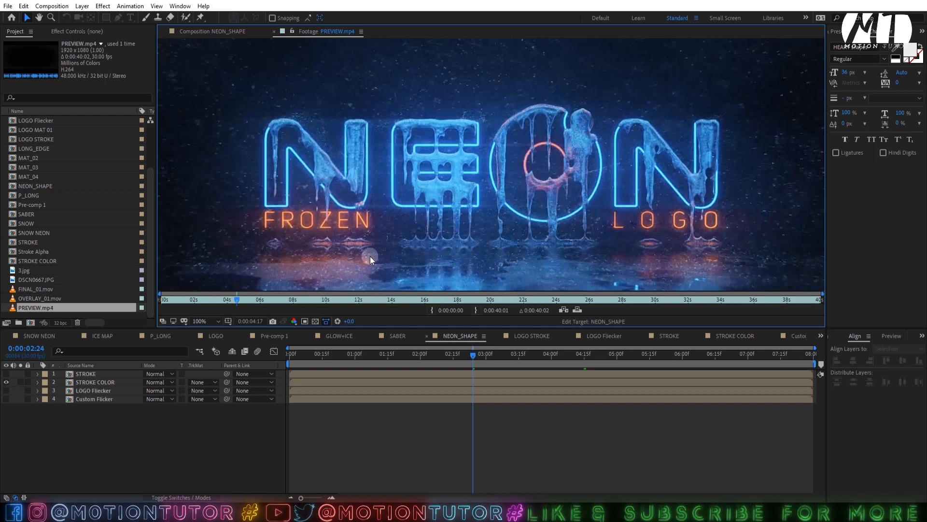
pyautogui.scroll(-1, 436, 151)
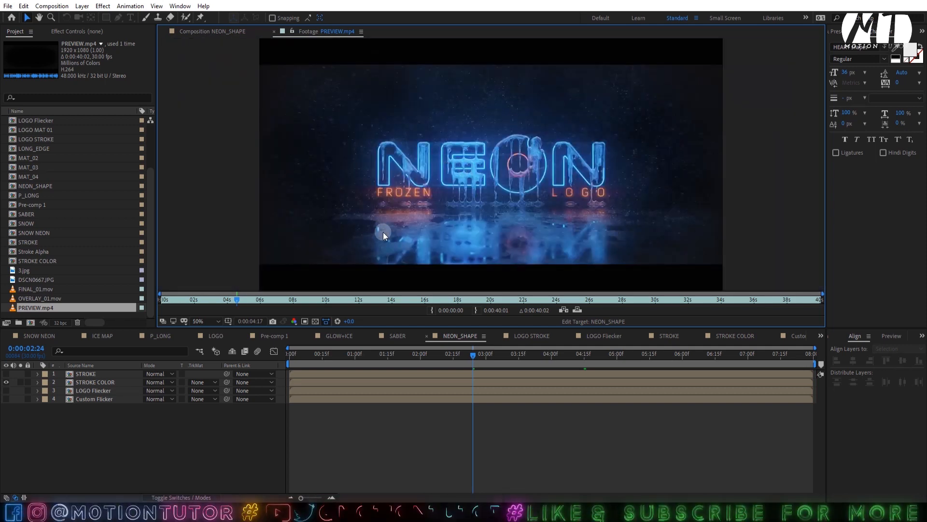
pyautogui.scroll(1, 431, 175)
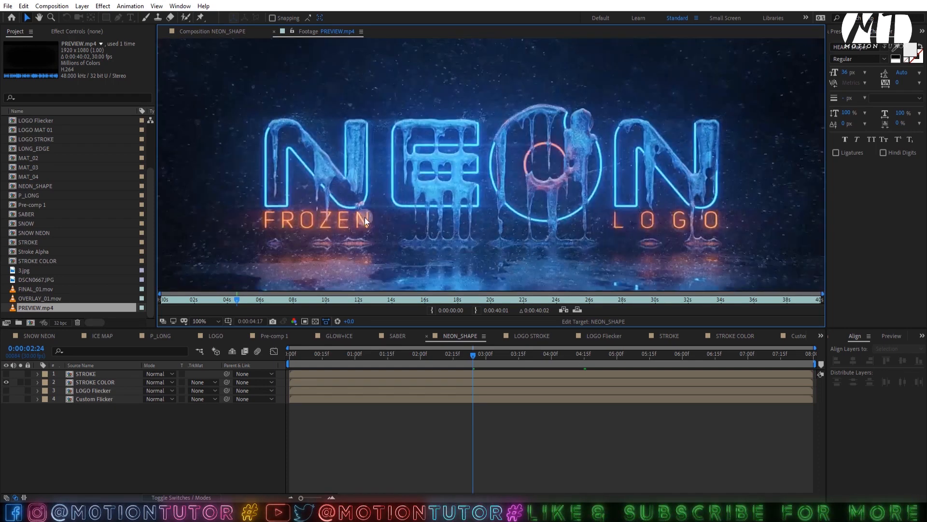
pyautogui.click(277, 32)
# Review the stroke colors in SNOW NEON and the compositions it is built from, including LOGO and NEON_SHAPE
pyautogui.click(49, 336)
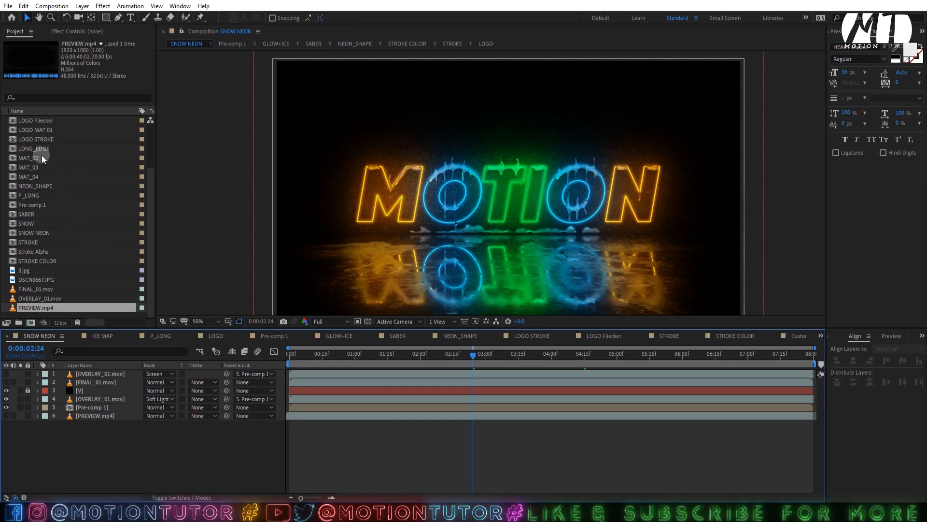
pyautogui.scroll(2, 42, 155)
pyautogui.click(34, 140)
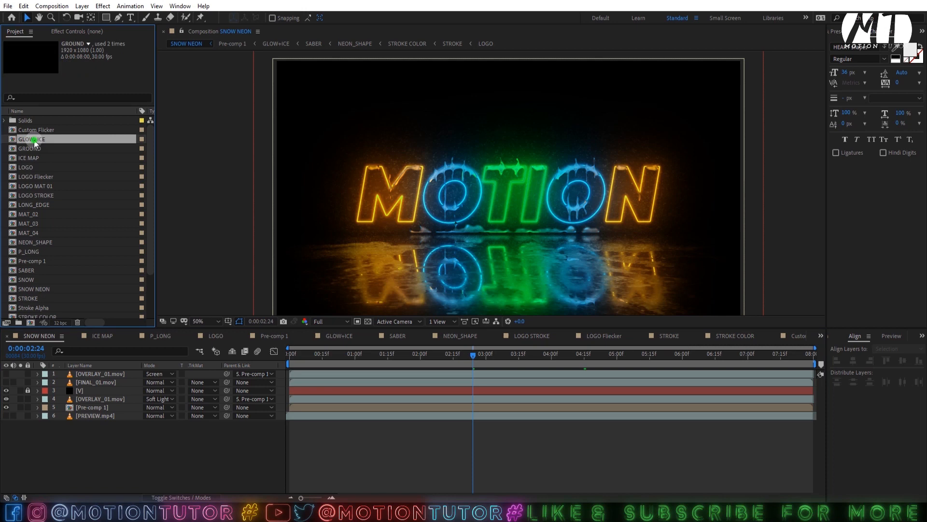
pyautogui.click(29, 167)
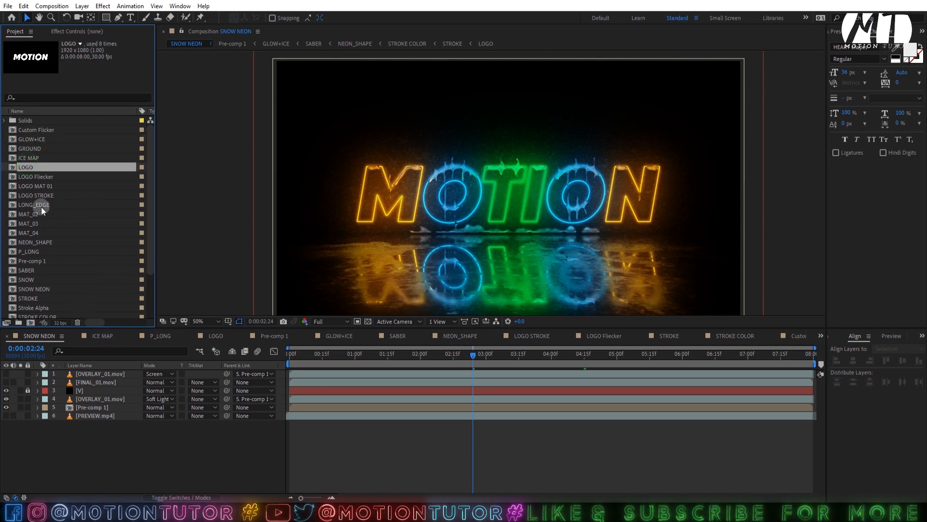
pyautogui.click(213, 337)
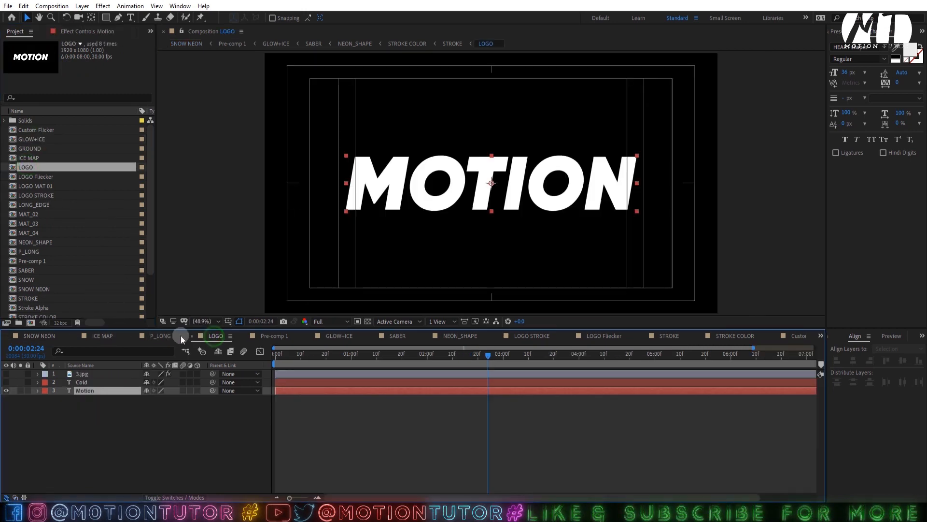
pyautogui.click(38, 336)
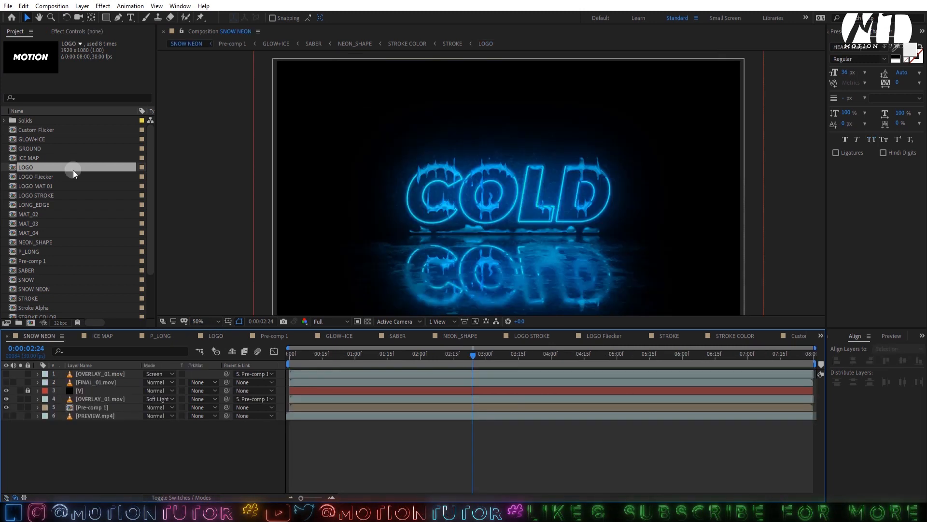
pyautogui.click(414, 335)
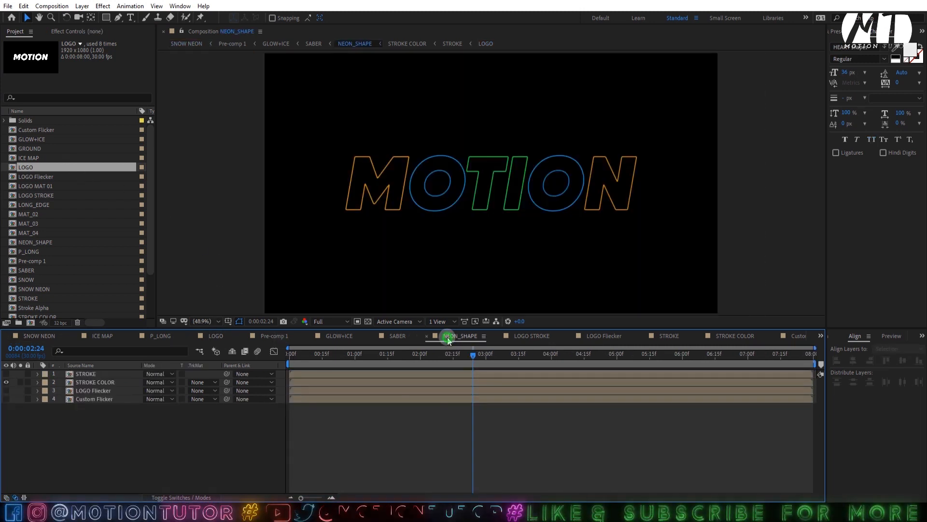
pyautogui.click(456, 335)
pyautogui.click(523, 335)
pyautogui.click(87, 374)
pyautogui.press('t')
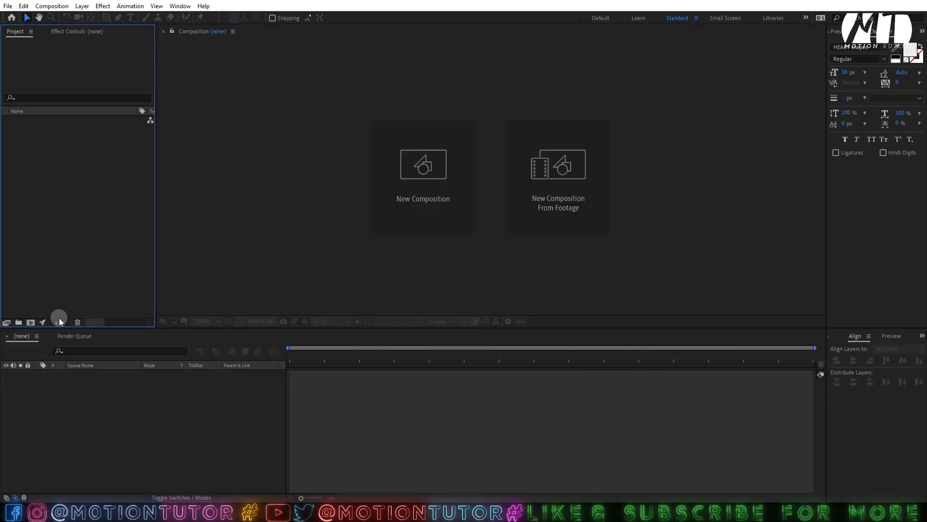
# Set the empty project's color depth to 32 bits per channel (float)
pyautogui.click(60, 322)
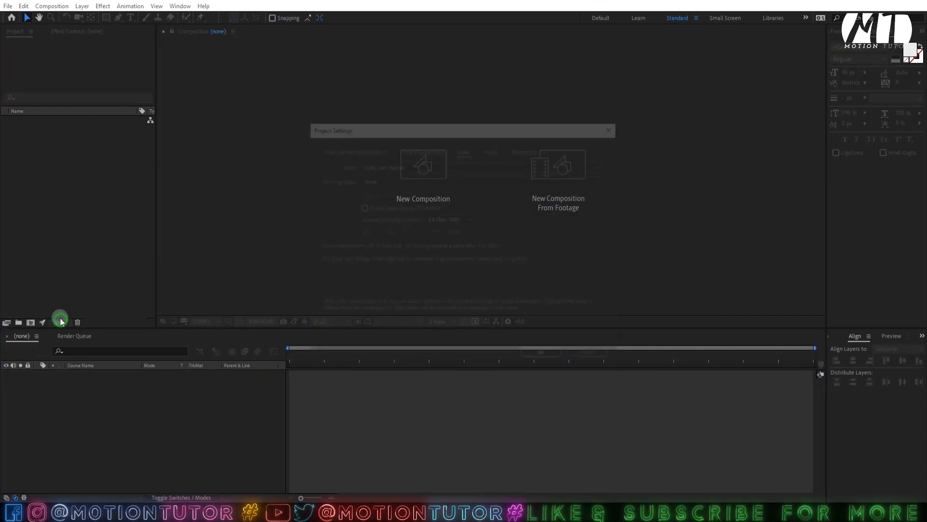
pyautogui.click(393, 164)
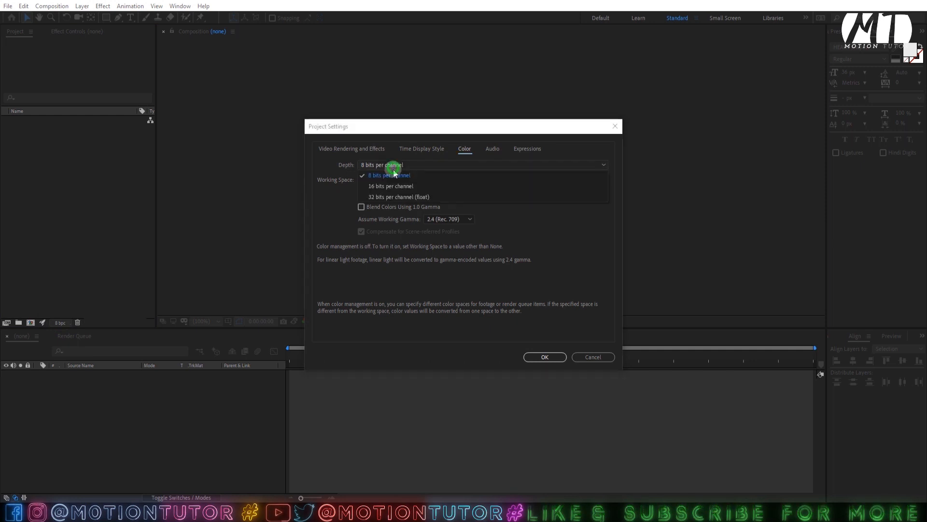
pyautogui.click(384, 198)
pyautogui.click(551, 358)
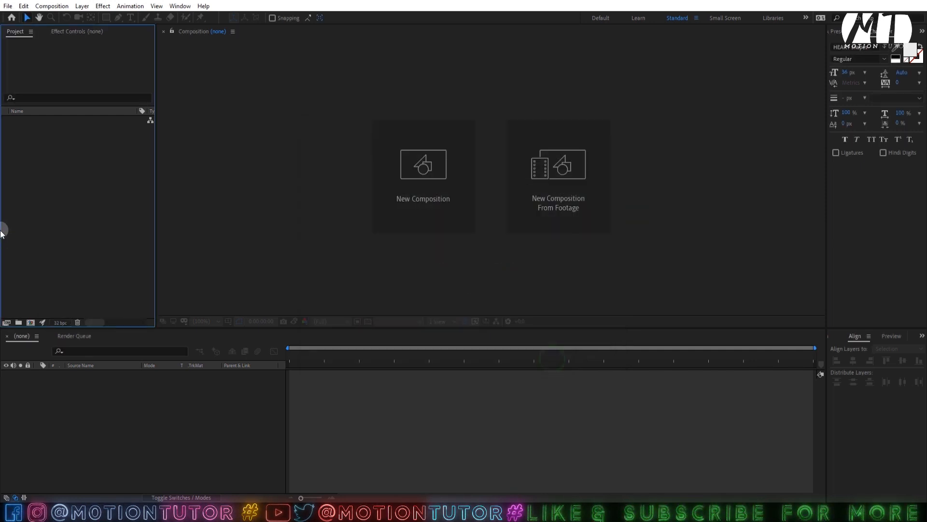
# Create a composition named Neon Intro at 1280 x 720 px, 30 frames per second and 8 seconds long
pyautogui.click(31, 323)
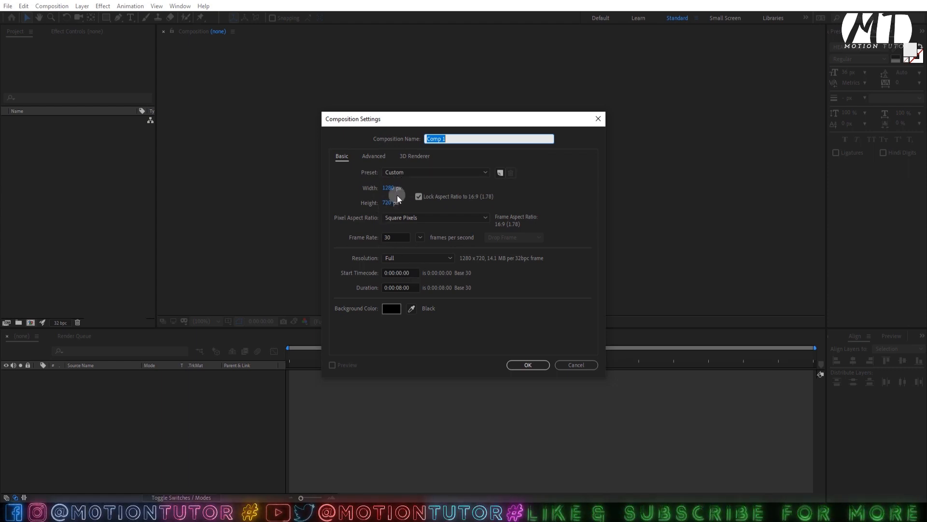
pyautogui.write('Neon Intro')
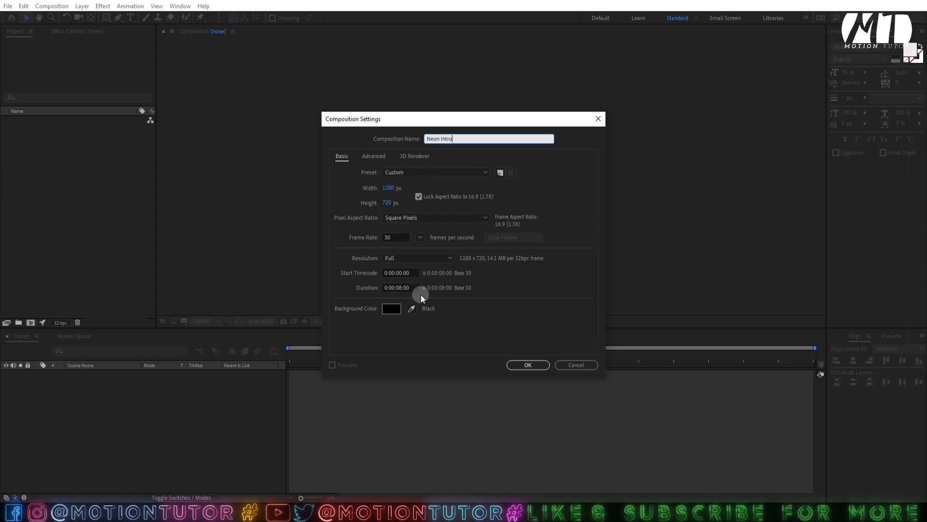
pyautogui.click(517, 367)
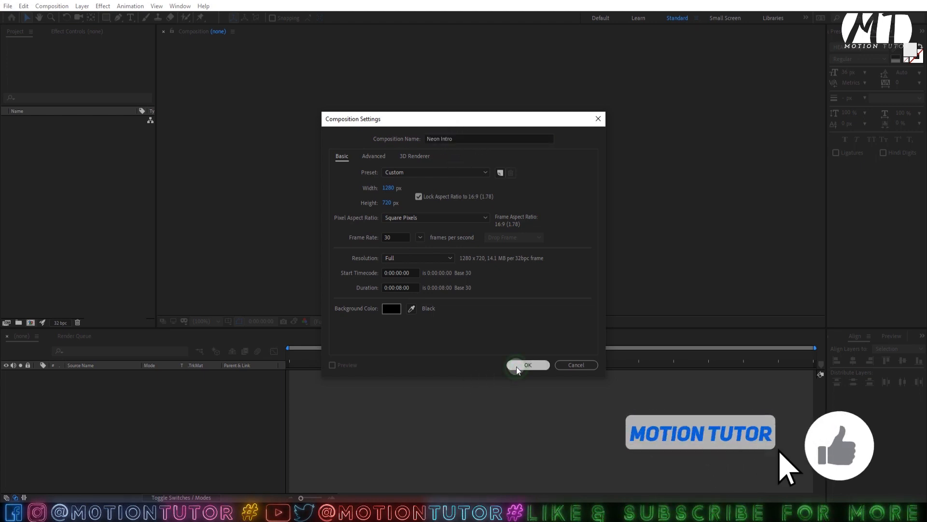
pyautogui.click(517, 368)
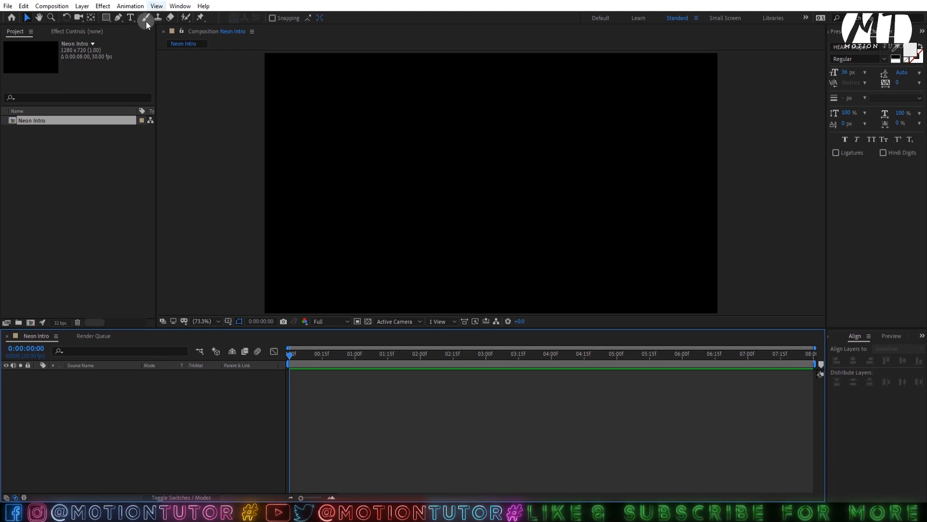
# Add the white text Snow in all caps, Heavy Italic at 200 px, centered in the composition
pyautogui.click(131, 18)
pyautogui.click(371, 176)
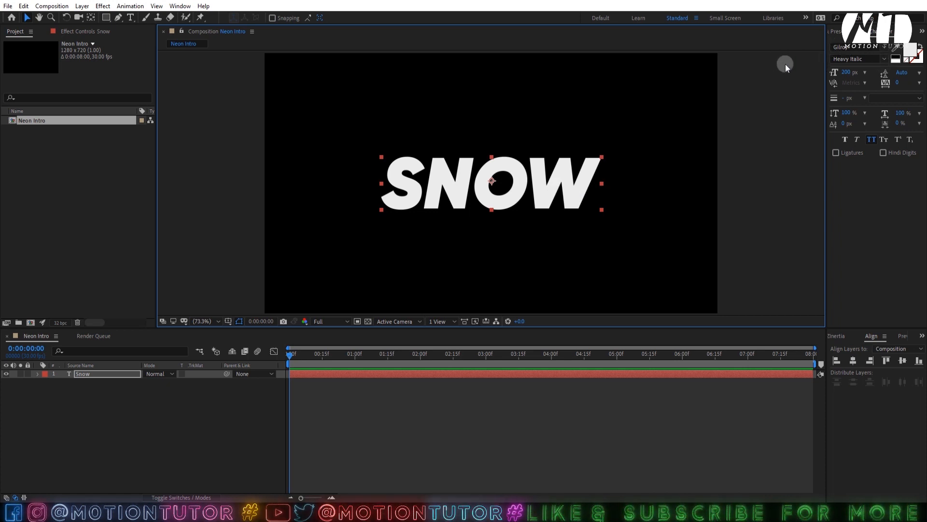
# Pre-compose the Snow text layer as LOGO, moving all attributes into the new composition
pyautogui.rightClick(464, 169)
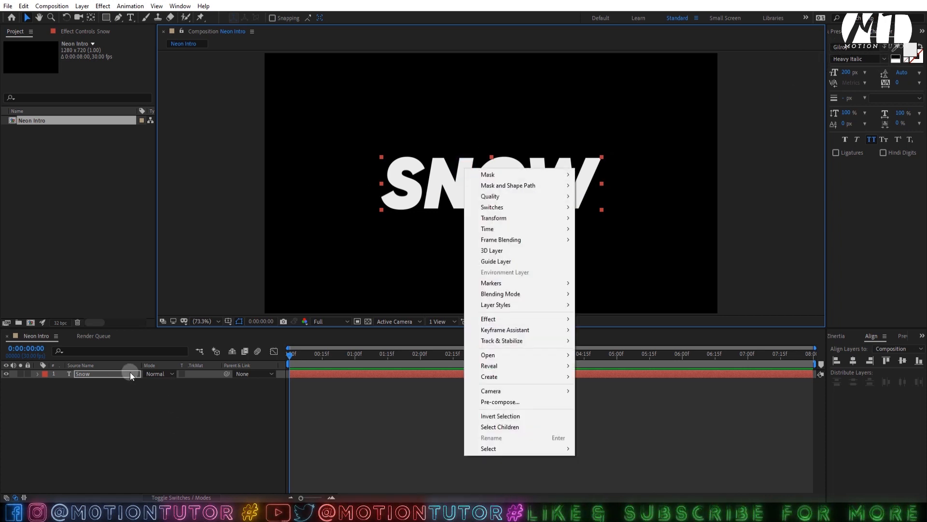
pyautogui.rightClick(102, 371)
pyautogui.click(126, 329)
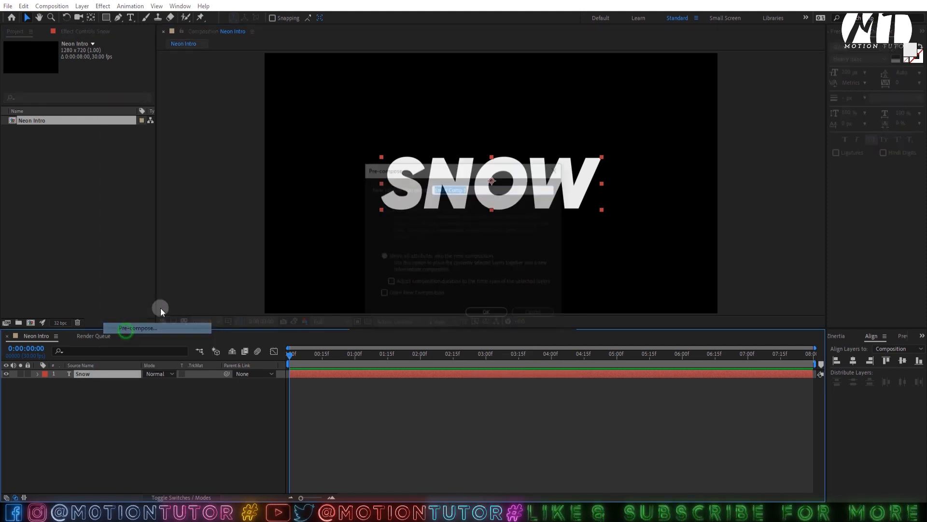
pyautogui.click(419, 264)
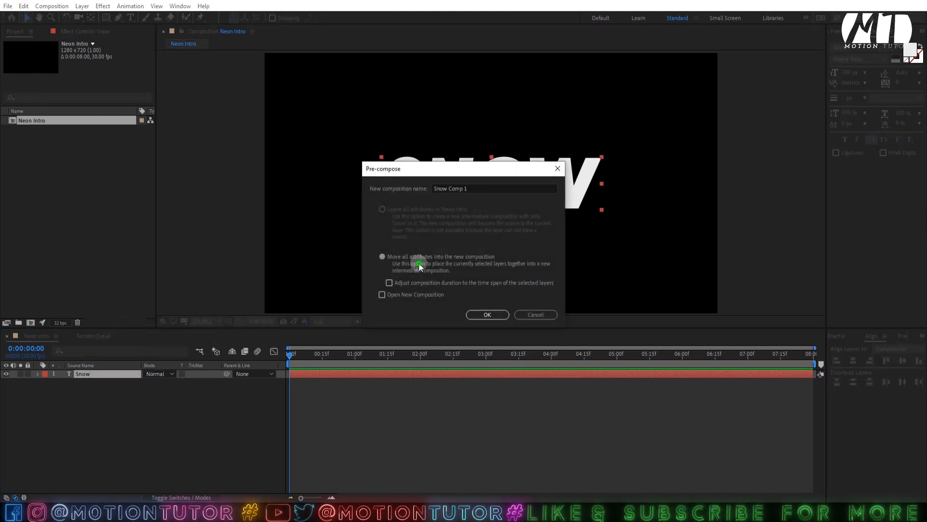
pyautogui.click(459, 189)
pyautogui.hotkey('ctrl', 'a')
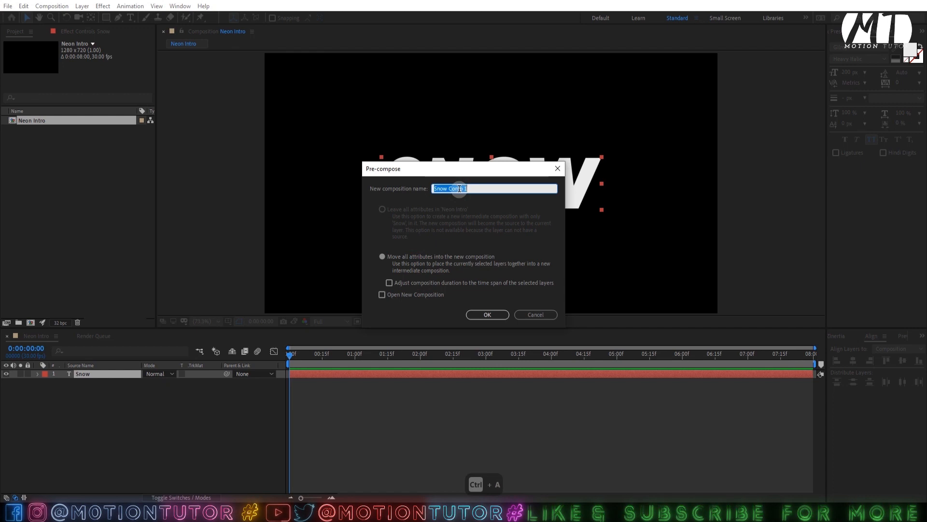
pyautogui.write('LOGO')
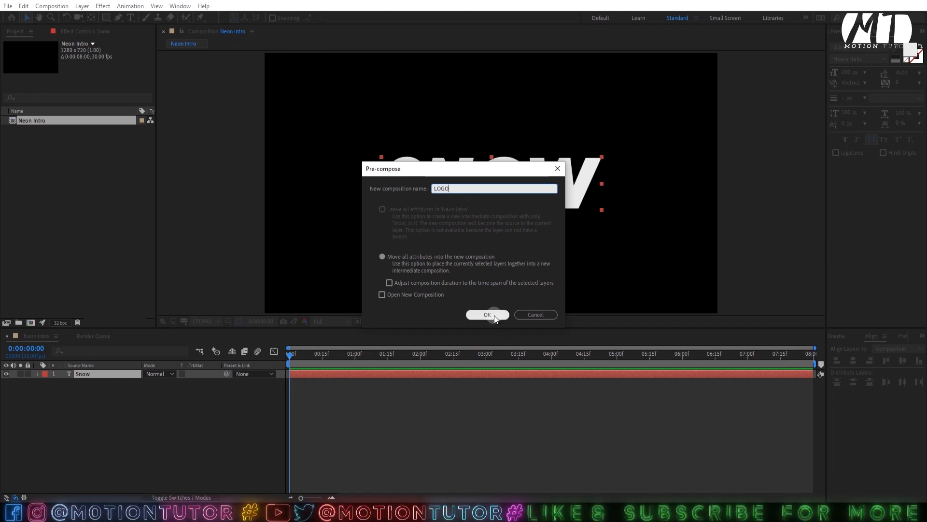
pyautogui.click(495, 317)
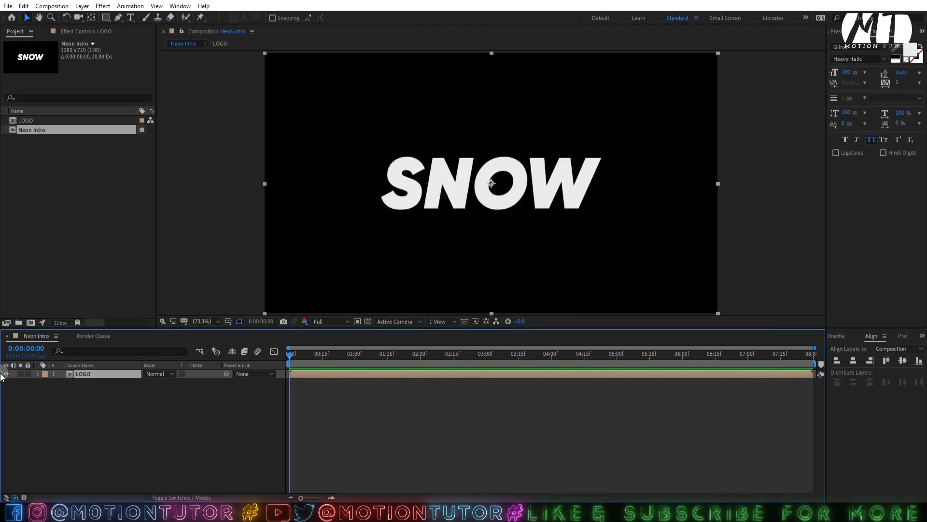
# Save the project and duplicate the LOGO layer in Neon Intro
pyautogui.click(92, 377)
pyautogui.hotkey('ctrl', 's')
pyautogui.click(92, 376)
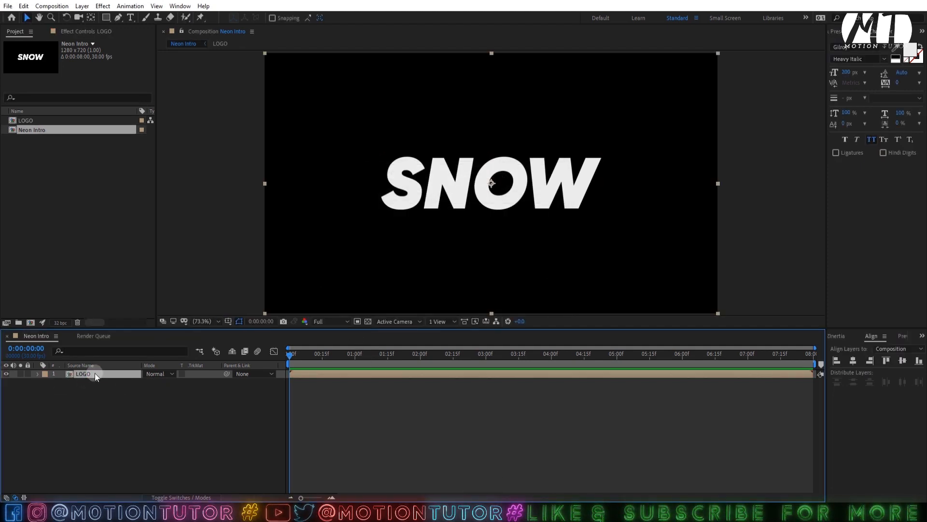
pyautogui.hotkey('ctrl', 'd')
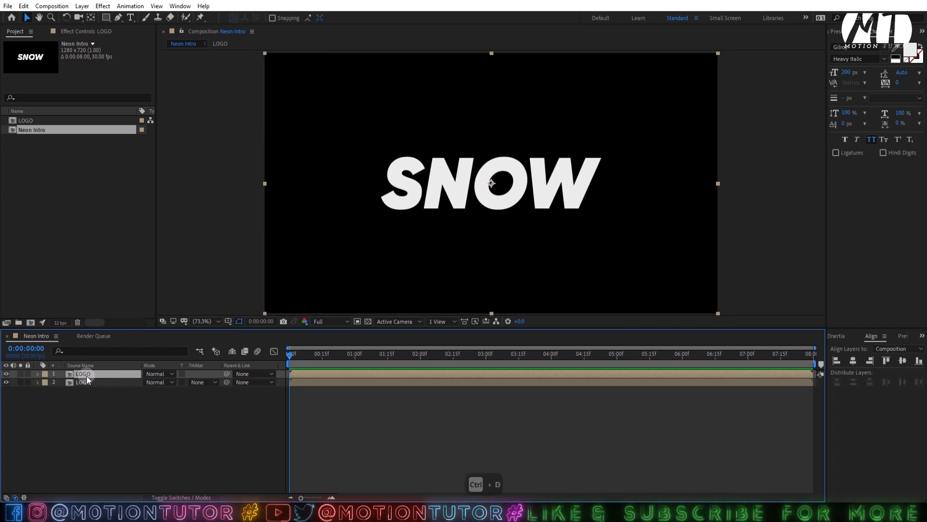
# Pre-compose the upper LOGO layer as Stroke, moving all attributes into the new composition
pyautogui.rightClick(85, 374)
pyautogui.click(118, 331)
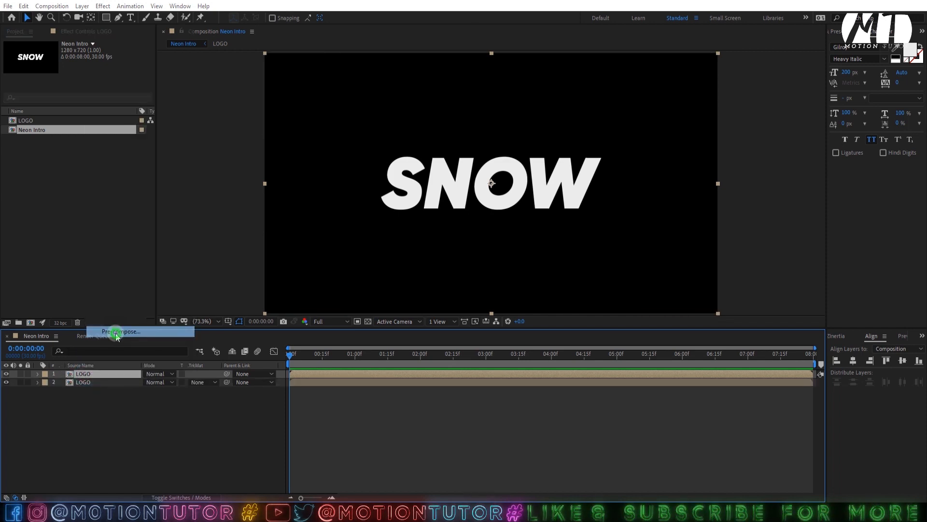
pyautogui.click(404, 257)
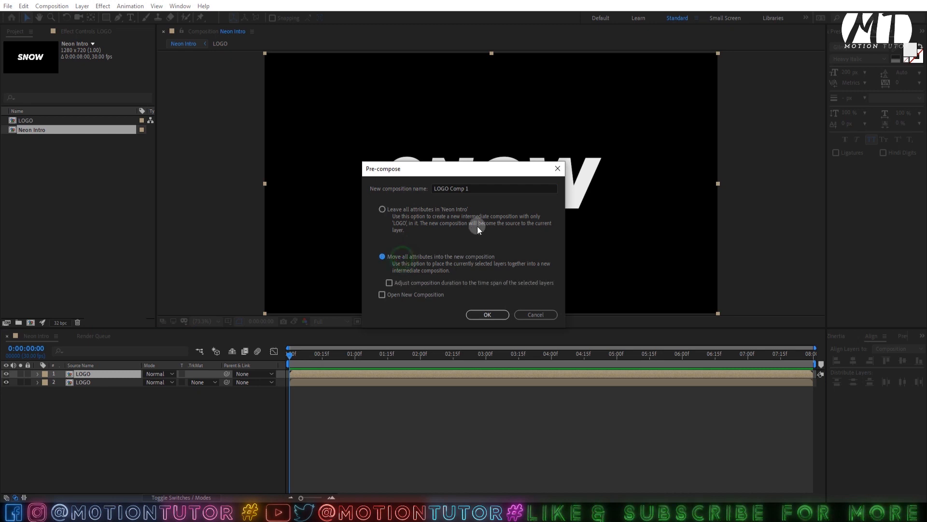
pyautogui.click(456, 188)
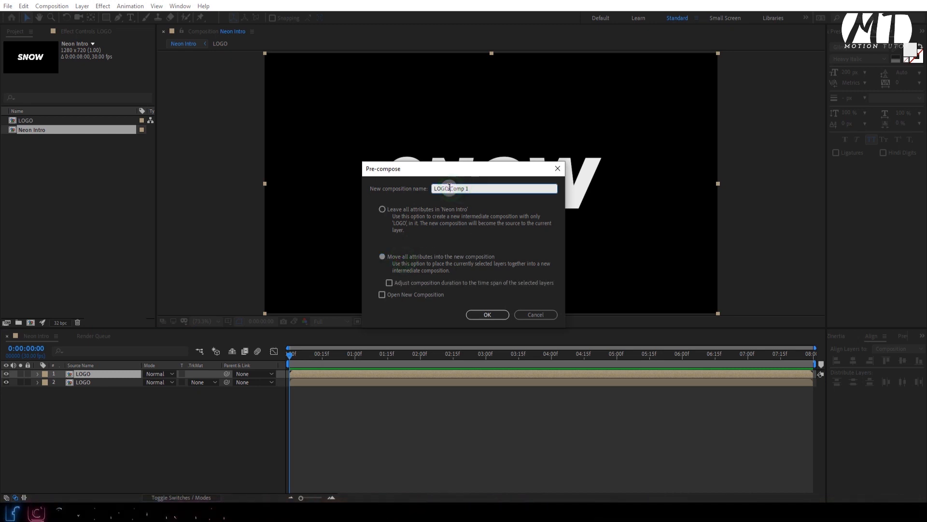
pyautogui.moveTo(445, 188); pyautogui.dragTo(510, 189)
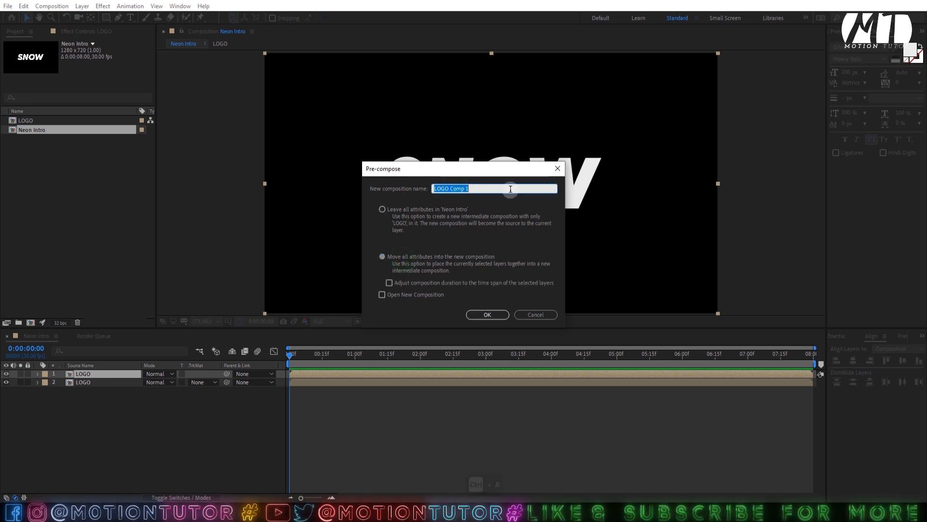
pyautogui.write('Stroke')
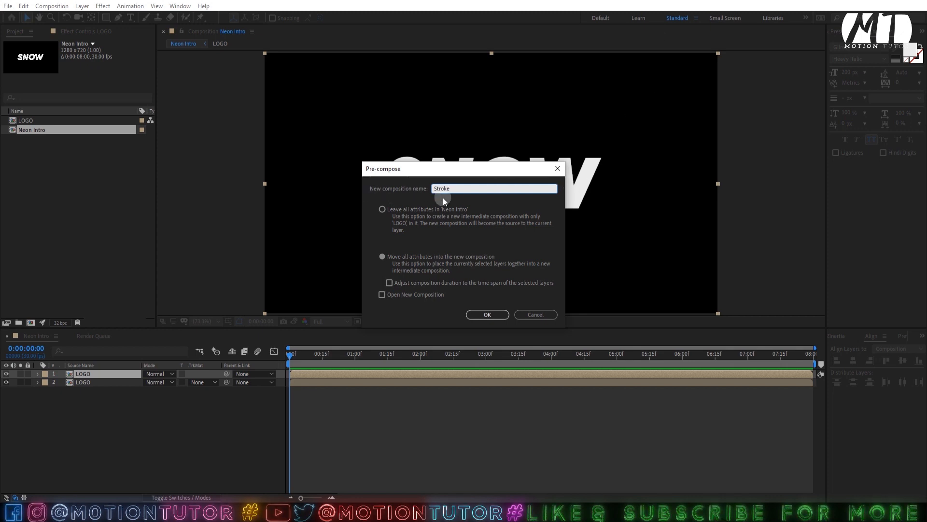
pyautogui.click(474, 315)
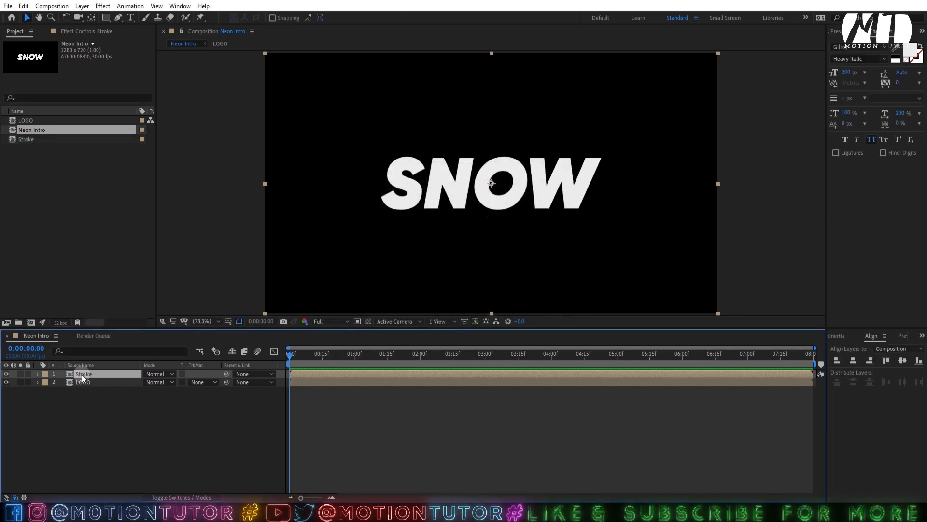
# Open the Stroke composition, close the render queue and duplicate the LOGO layer
pyautogui.doubleClick(82, 375)
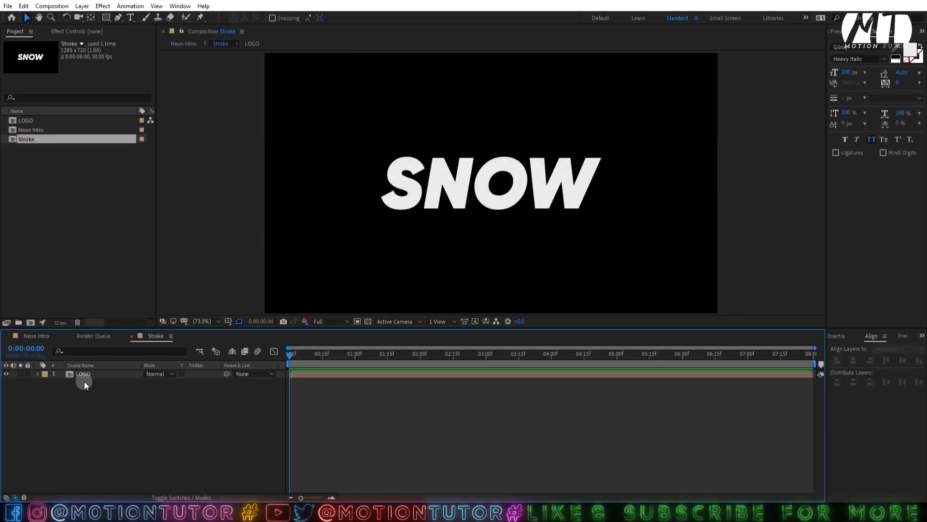
pyautogui.click(84, 376)
pyautogui.click(70, 336)
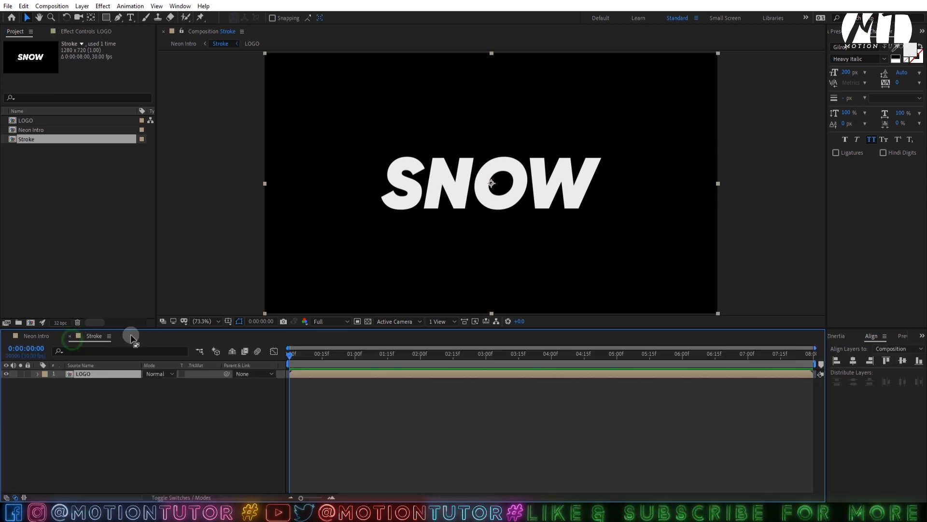
pyautogui.click(81, 373)
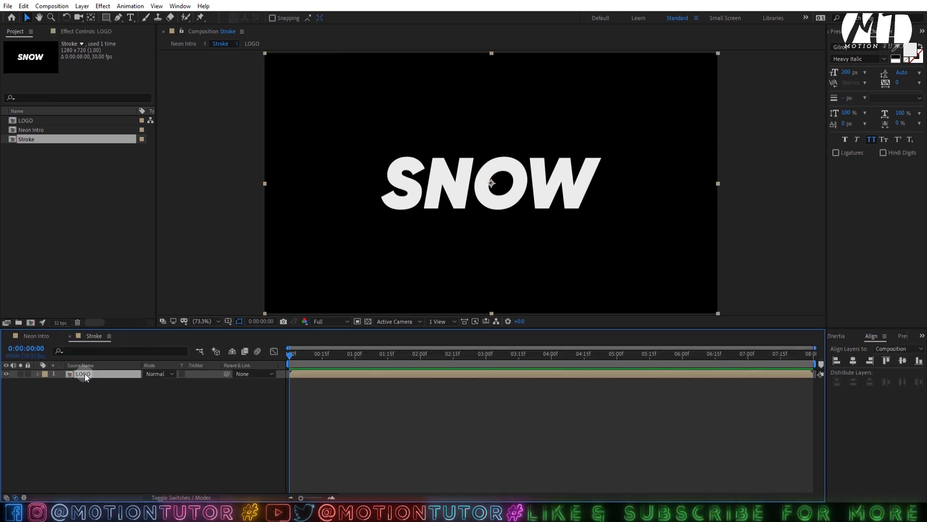
pyautogui.hotkey('ctrl', 'd')
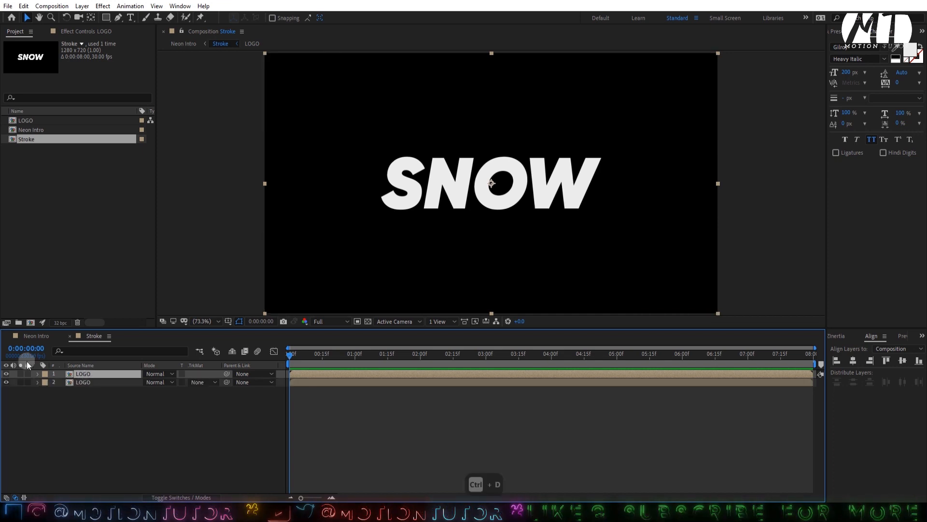
pyautogui.click(137, 395)
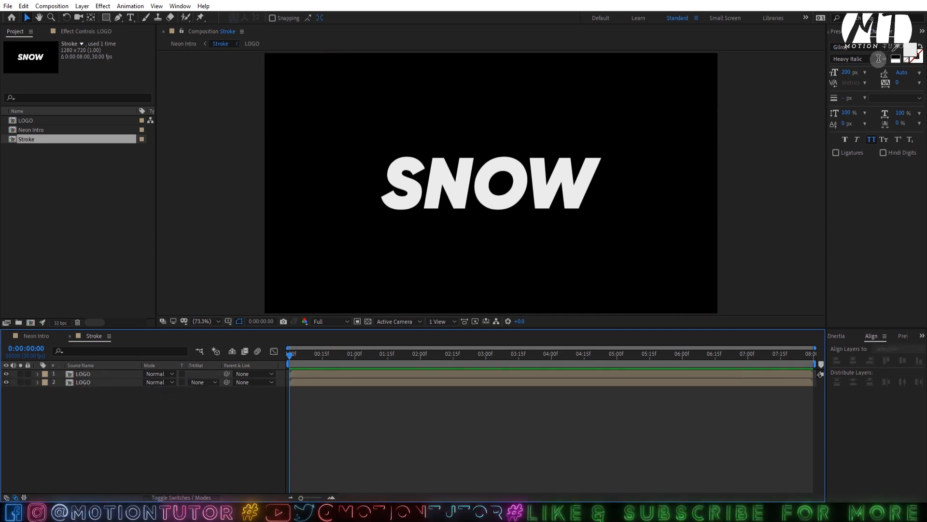
# Apply the Simple Choker effect to the upper LOGO layer and set its Choke Matte to 3
pyautogui.click(836, 32)
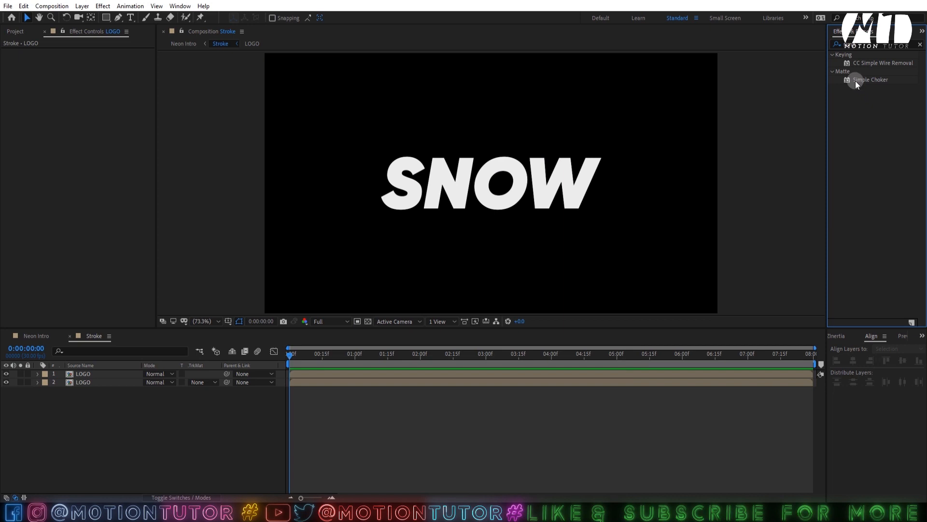
pyautogui.moveTo(856, 81); pyautogui.dragTo(94, 378)
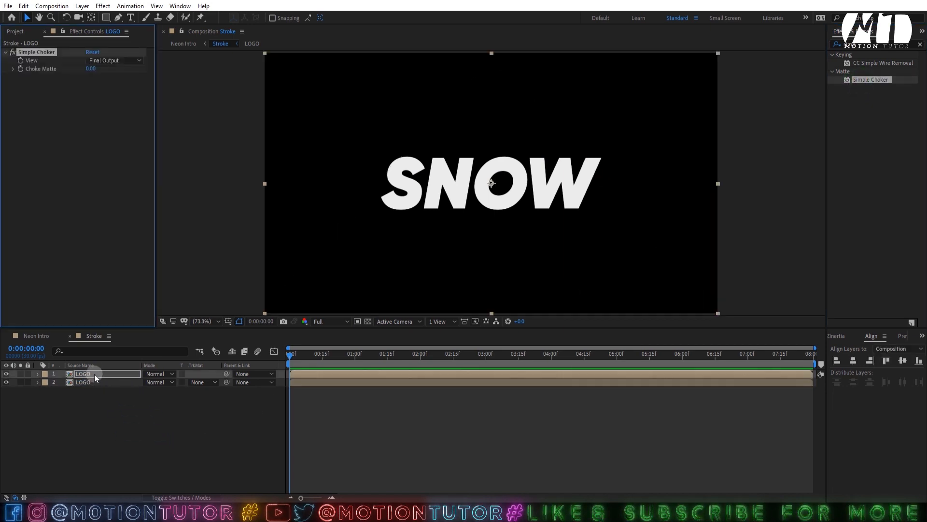
pyautogui.click(91, 68)
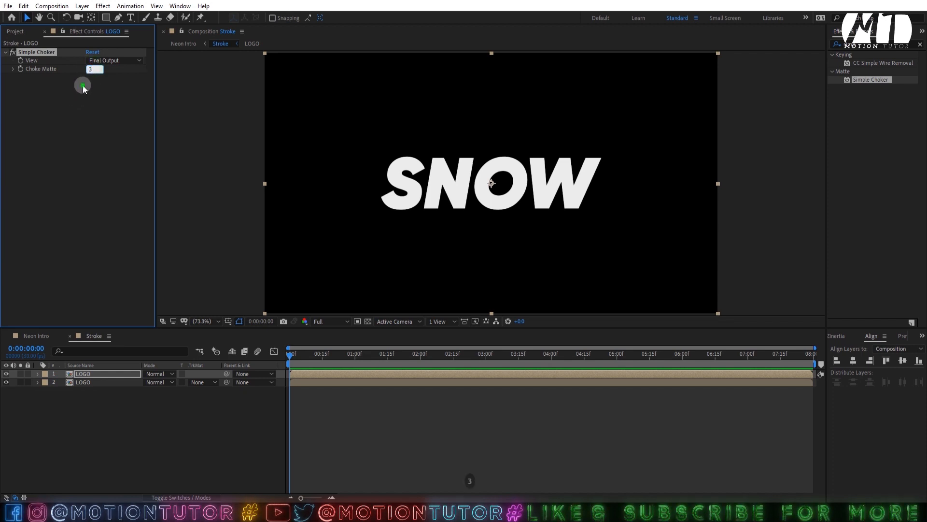
pyautogui.write('3')
pyautogui.click(112, 80)
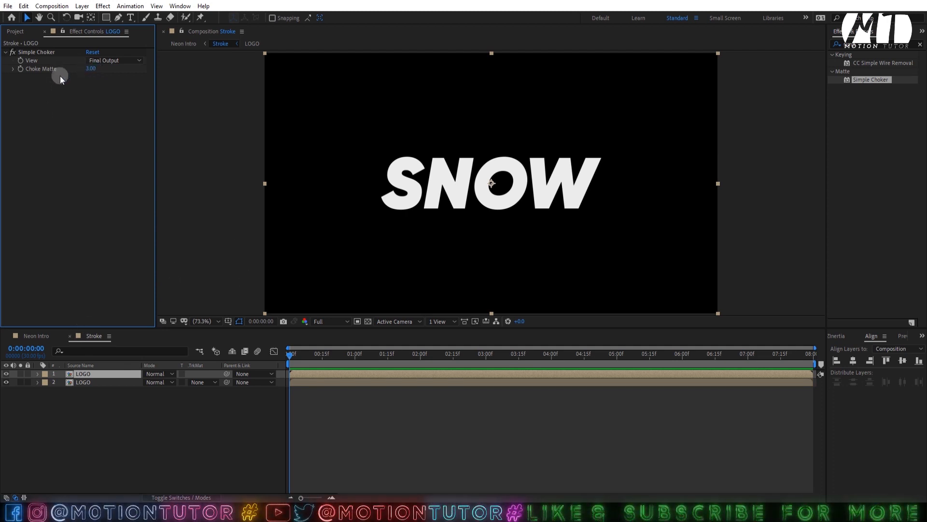
pyautogui.click(39, 51)
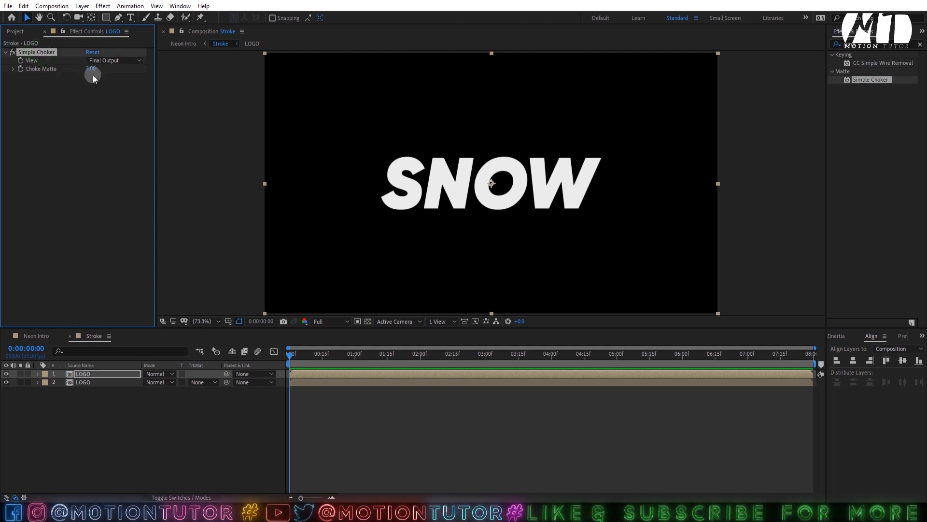
# Set the lower LOGO layer's track matte to Alpha Inverted Matte "LOGO"
pyautogui.click(111, 382)
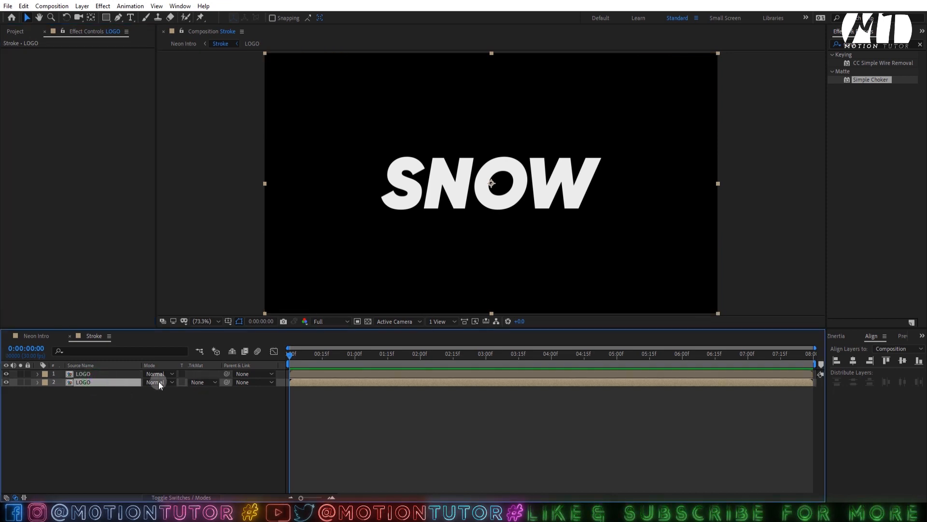
pyautogui.click(202, 382)
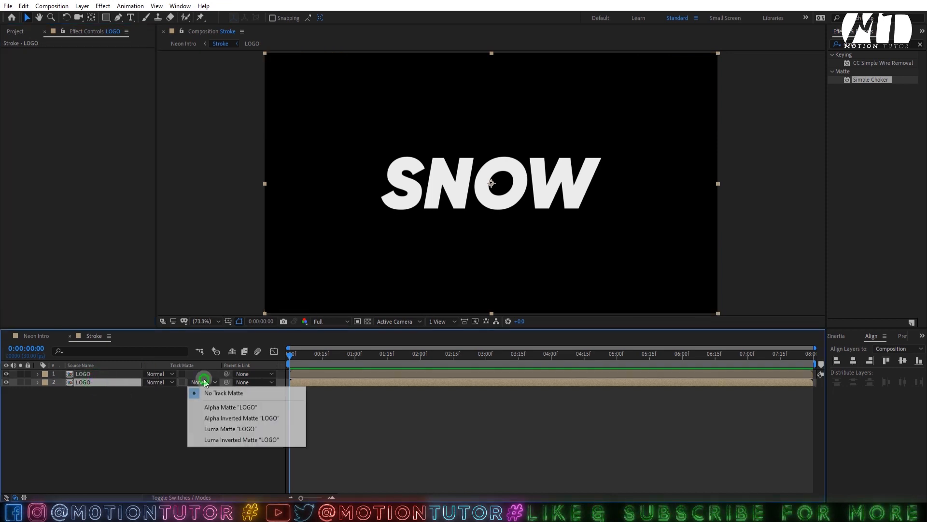
pyautogui.click(238, 418)
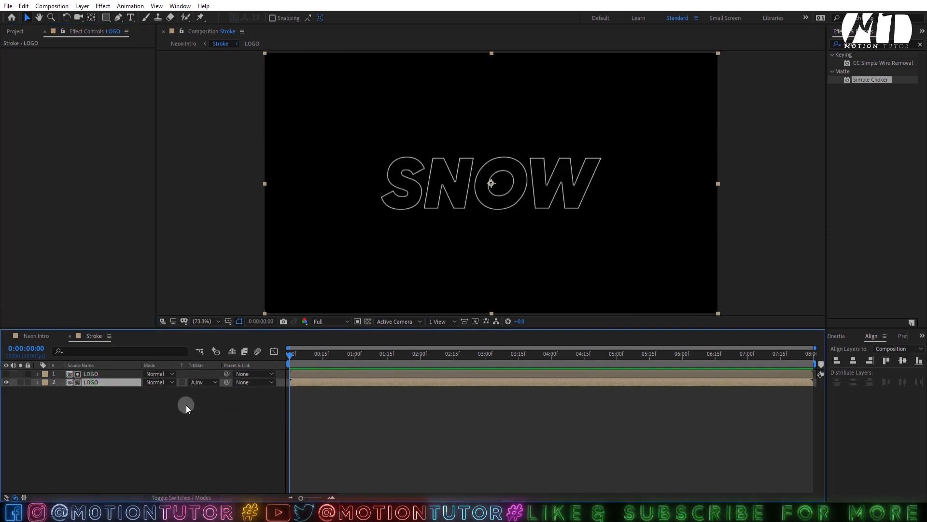
pyautogui.click(174, 495)
pyautogui.click(174, 496)
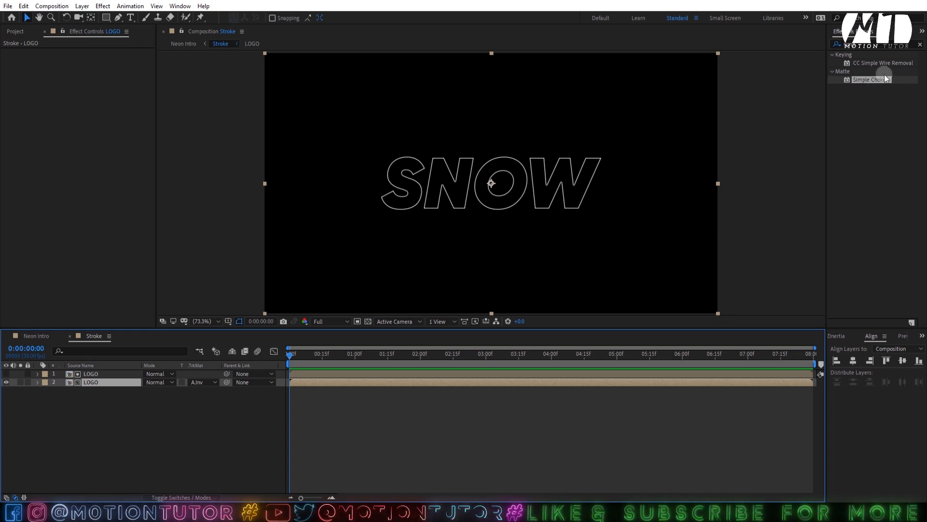
# Apply Simple Choker to the lower LOGO layer with a Choke Matte of -3
pyautogui.moveTo(885, 79); pyautogui.dragTo(99, 382)
pyautogui.click(94, 69)
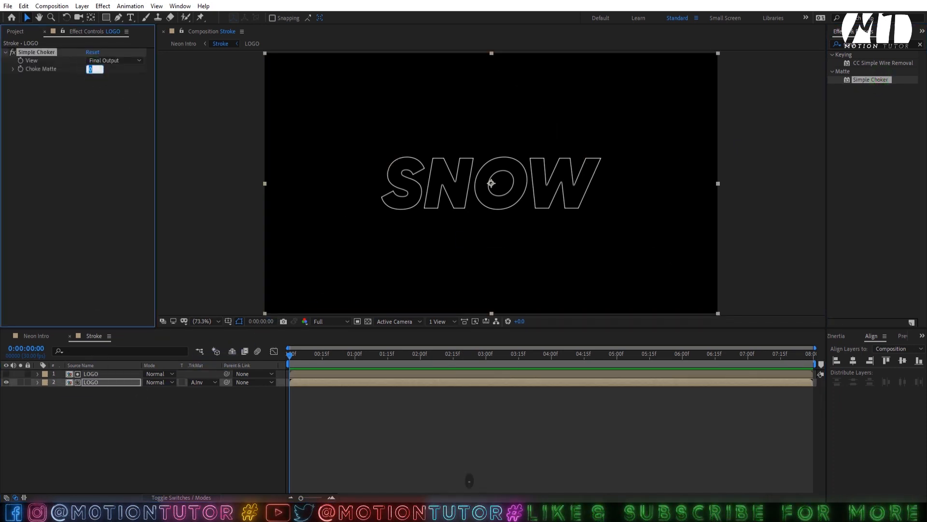
pyautogui.write('-3')
pyautogui.click(90, 112)
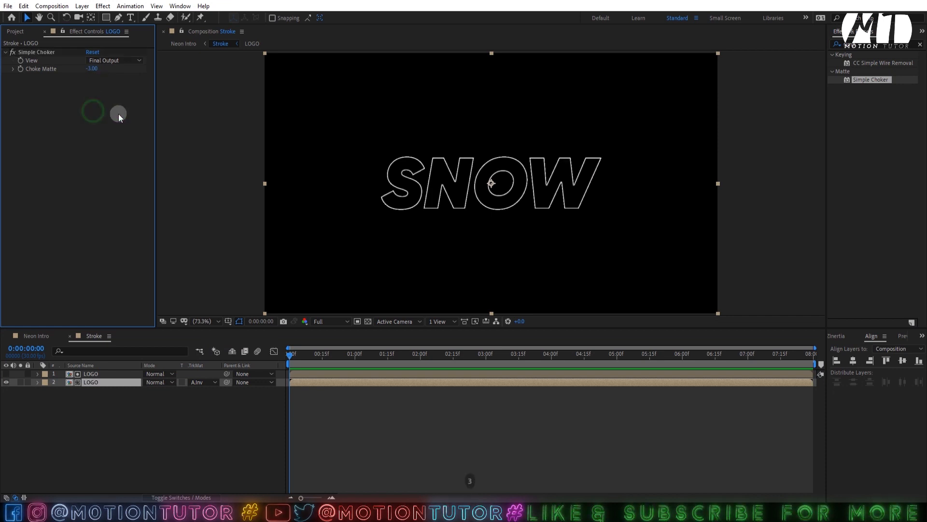
# Add the Fill effect to the lower LOGO layer and set its color to white (FFFFFF)
pyautogui.click(868, 44)
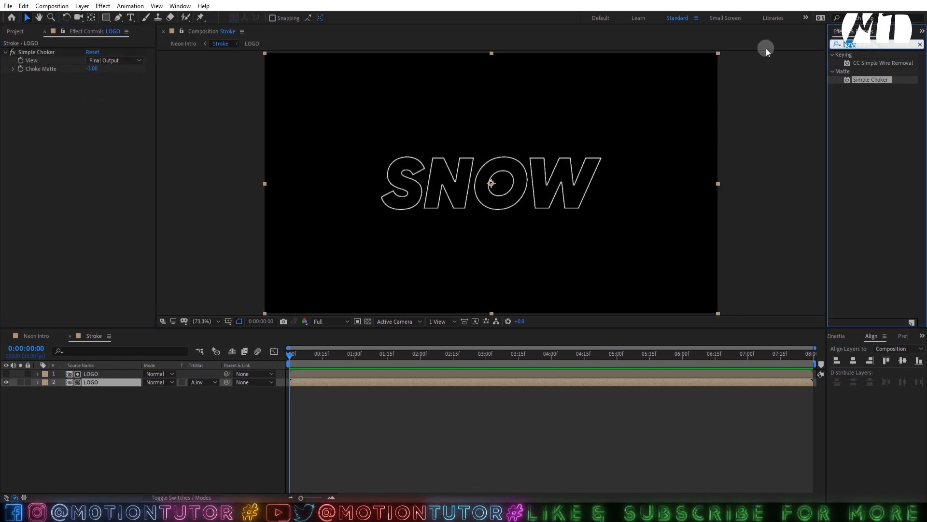
pyautogui.write('fill')
pyautogui.moveTo(858, 146); pyautogui.dragTo(107, 183)
pyautogui.click(91, 103)
pyautogui.moveTo(381, 223); pyautogui.dragTo(201, 103)
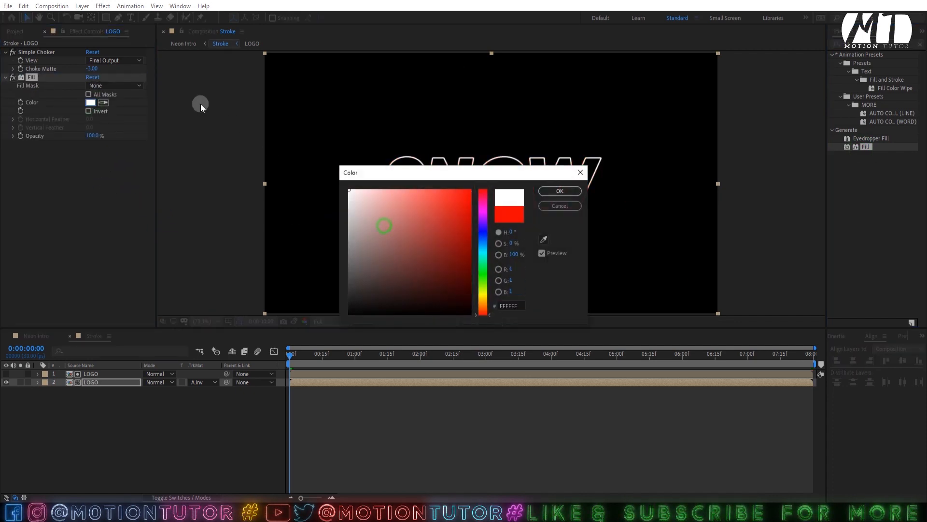
pyautogui.click(554, 191)
# Return to the Neon Intro composition and duplicate its LOGO layer
pyautogui.click(35, 335)
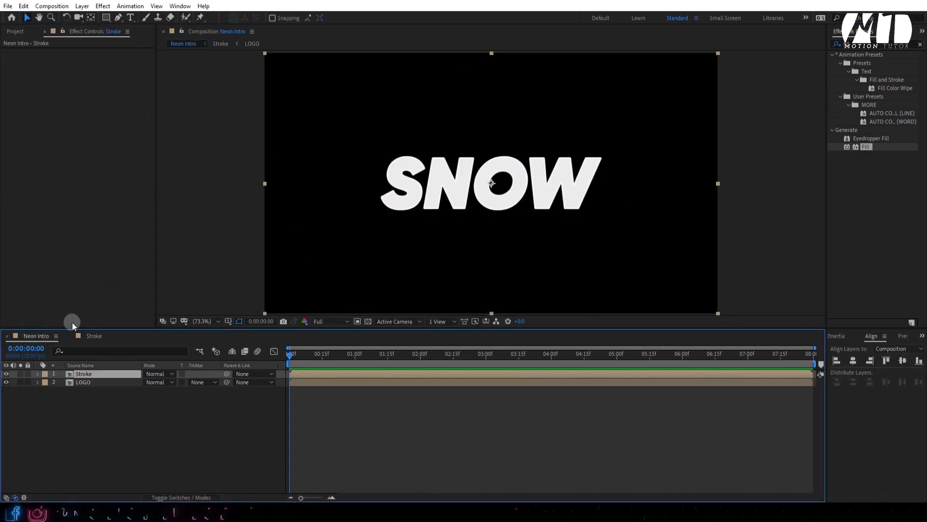
pyautogui.click(84, 365)
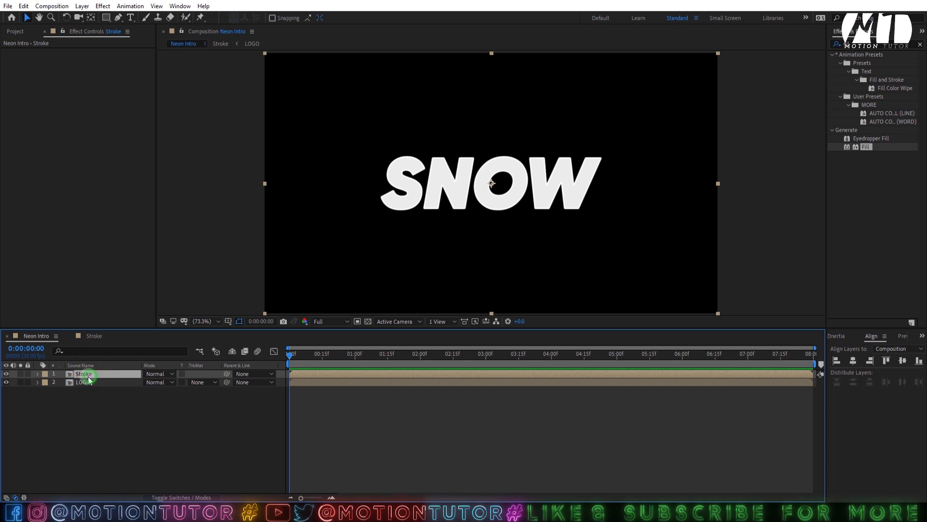
pyautogui.click(87, 381)
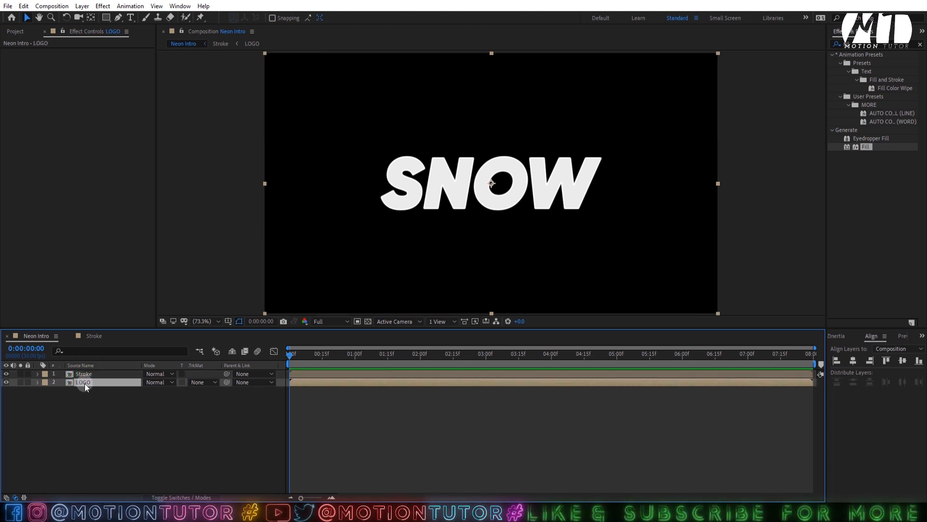
pyautogui.hotkey('ctrl', 'd')
# Pre-compose the upper LOGO copy as Flicker_Neon, moving all attributes into the new composition
pyautogui.rightClick(86, 382)
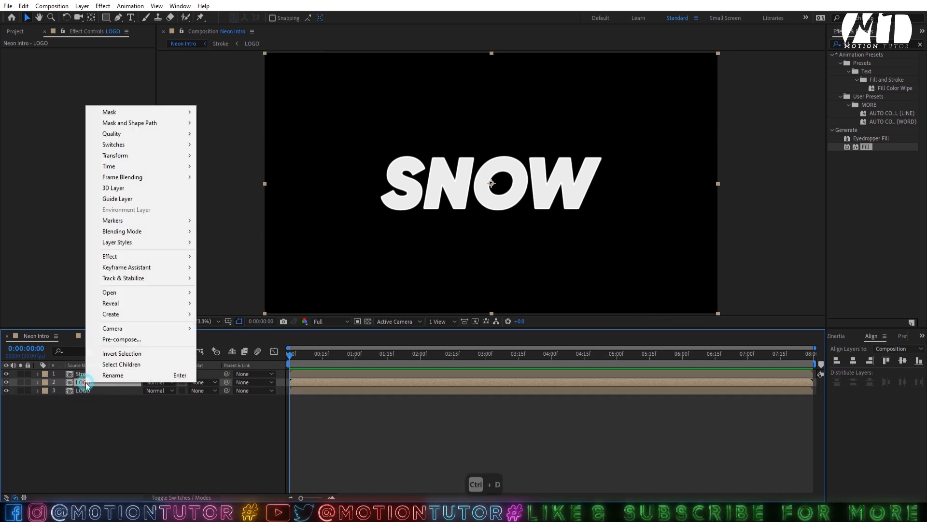
pyautogui.click(118, 340)
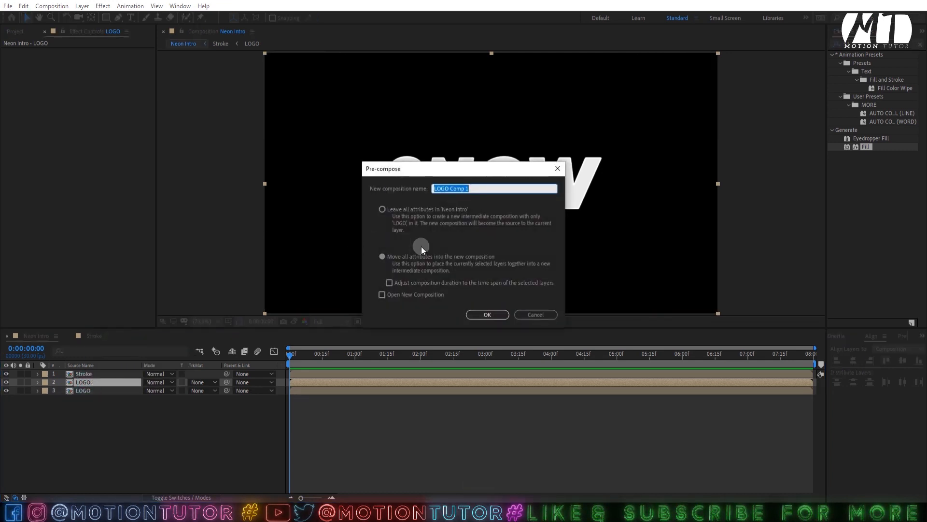
pyautogui.write('Flicker_Neon')
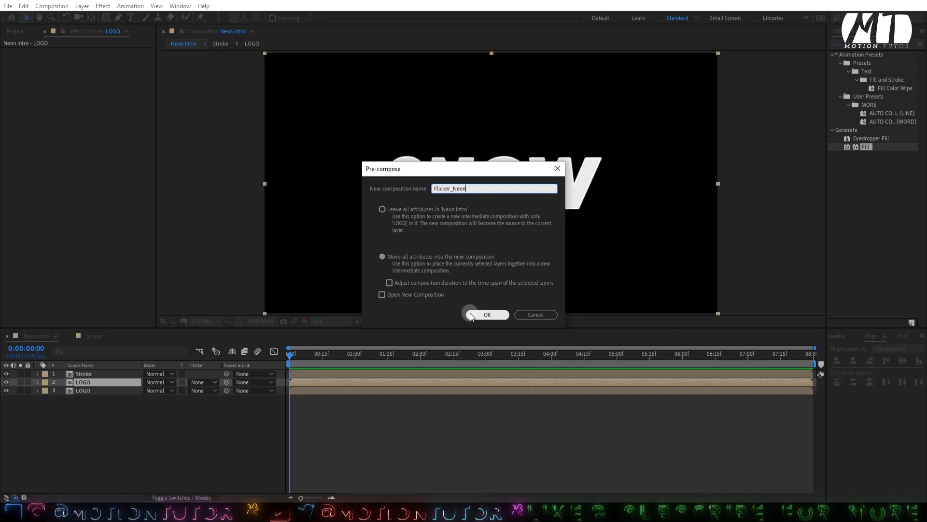
pyautogui.click(404, 256)
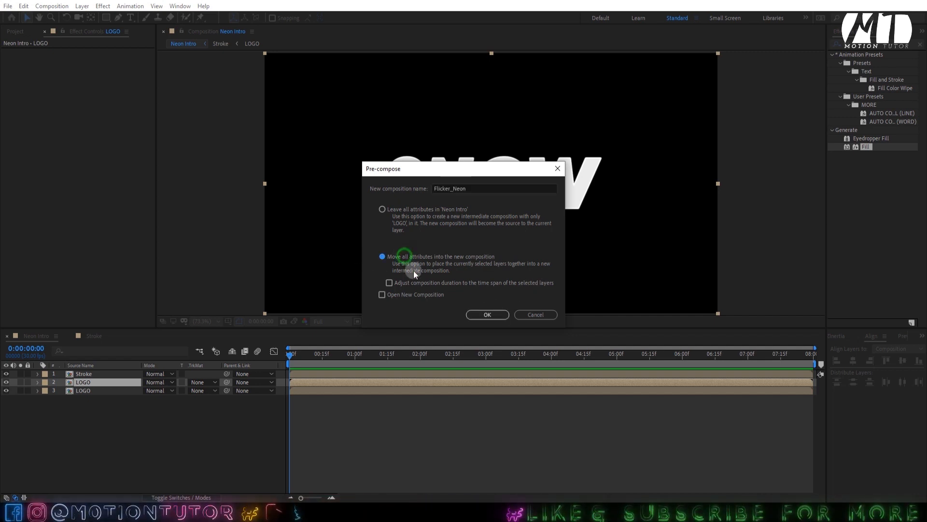
pyautogui.click(488, 314)
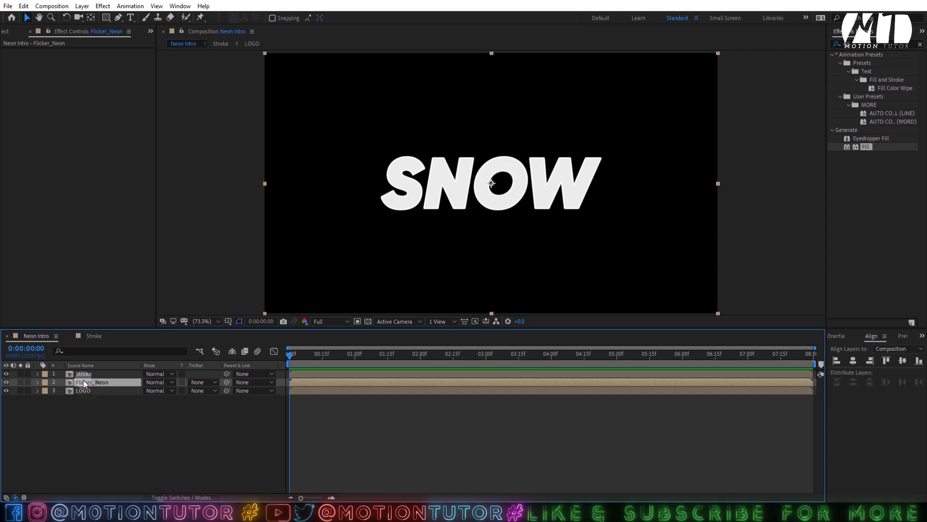
# Open the Flicker_Neon composition and apply the Vegas effect to its LOGO layer
pyautogui.doubleClick(83, 381)
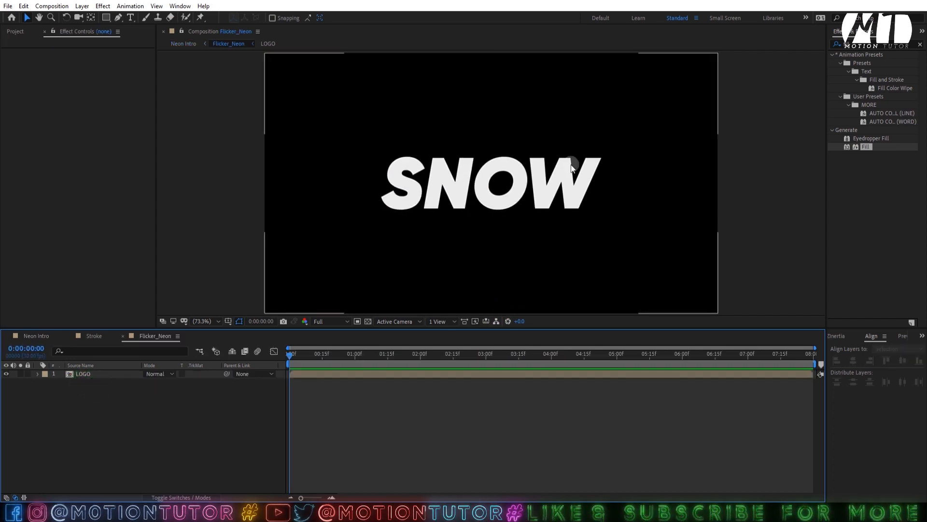
pyautogui.click(855, 43)
pyautogui.write('v')
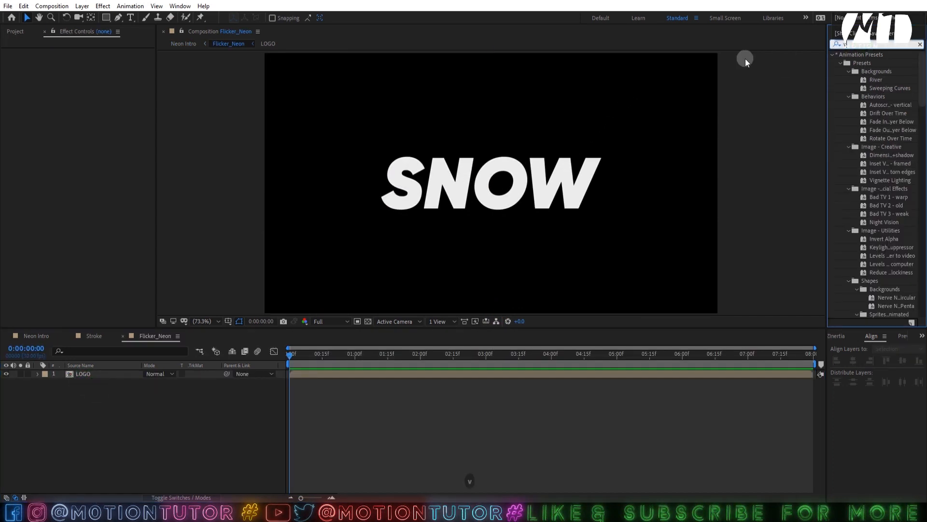
pyautogui.write('egas')
pyautogui.moveTo(859, 65); pyautogui.dragTo(91, 375)
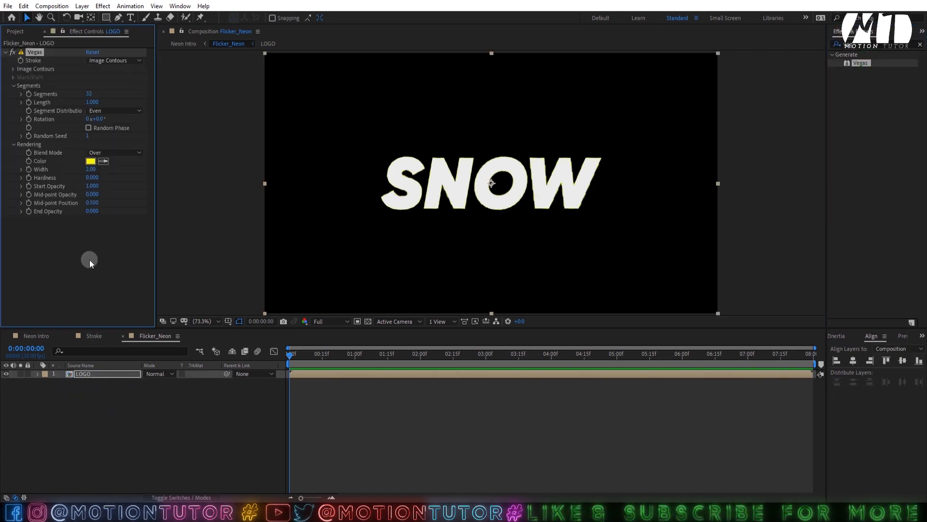
# Set the Vegas effect's blend mode to Transparent and its number of segments to 1
pyautogui.click(98, 152)
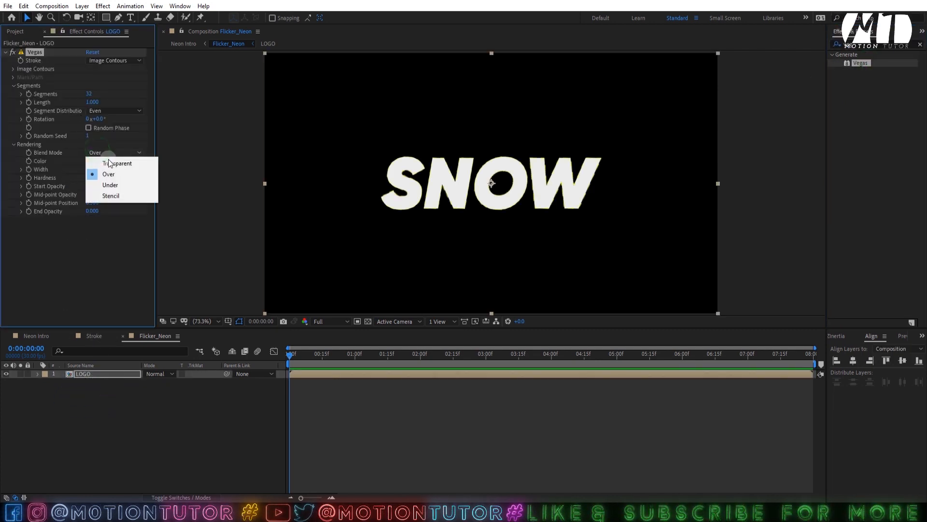
pyautogui.click(113, 164)
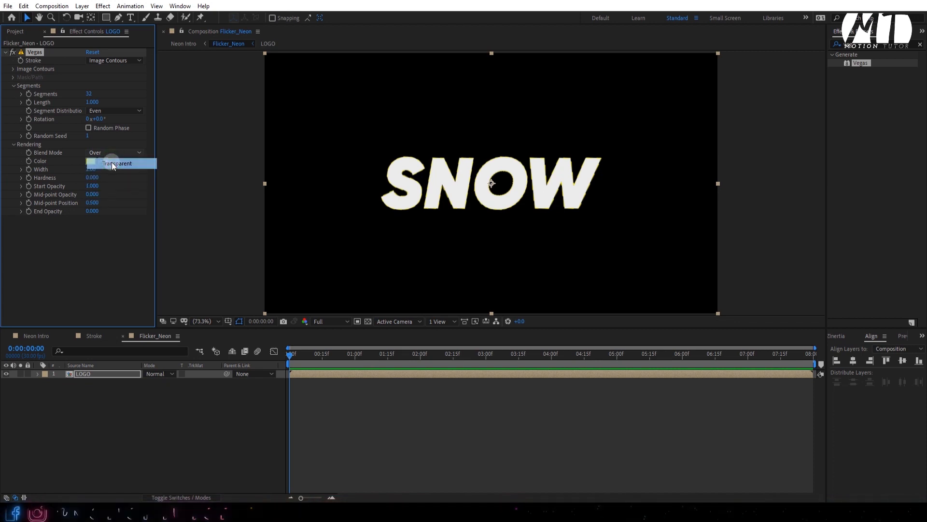
pyautogui.click(88, 95)
pyautogui.write('1')
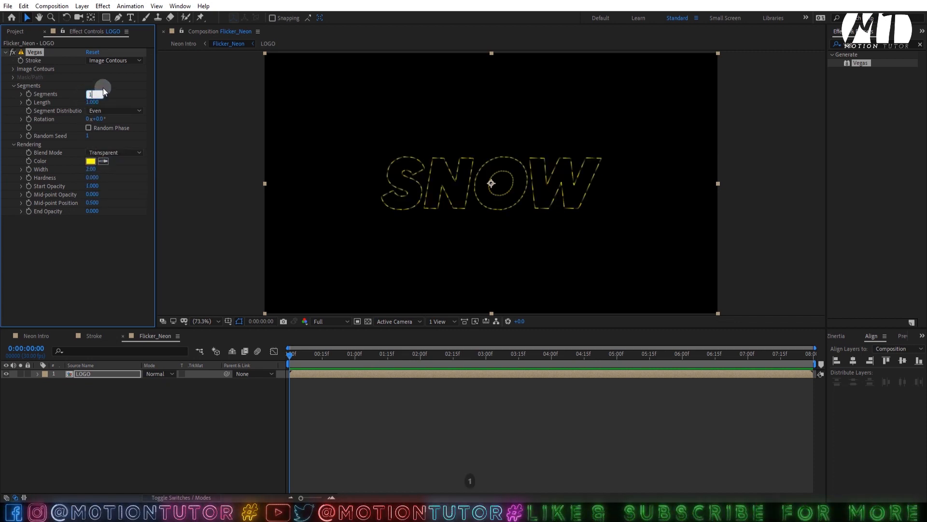
pyautogui.press('Return')
# Try Vegas stroke widths of 8 and 5 on the logo outline
pyautogui.click(92, 169)
pyautogui.write('8')
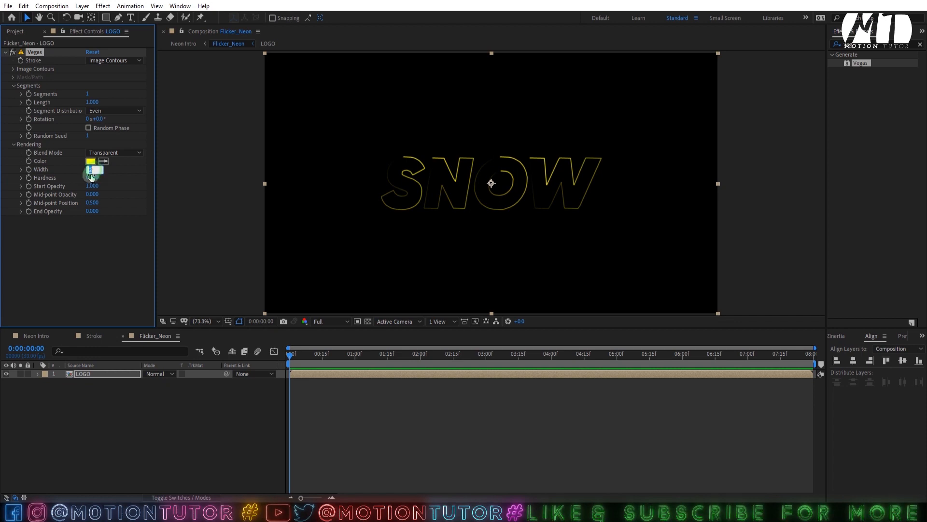
pyautogui.click(103, 282)
pyautogui.click(91, 169)
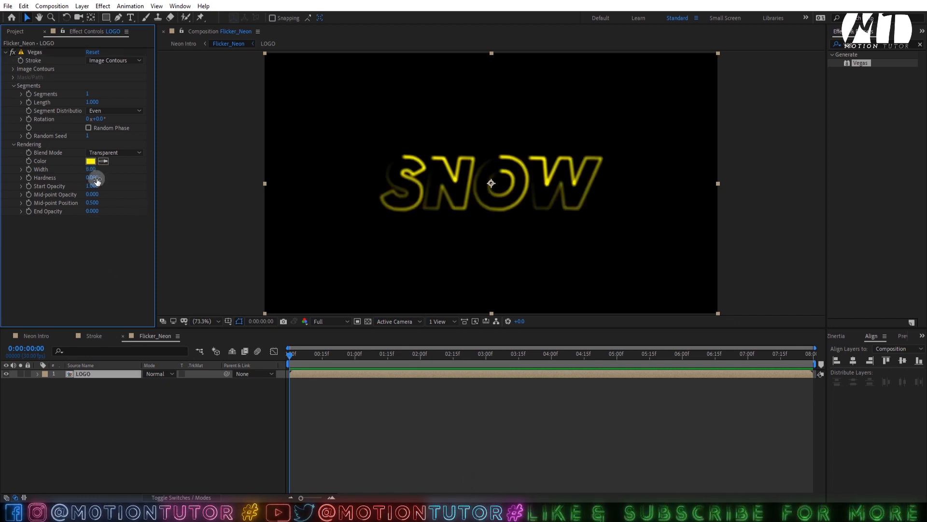
pyautogui.write('5')
pyautogui.click(114, 244)
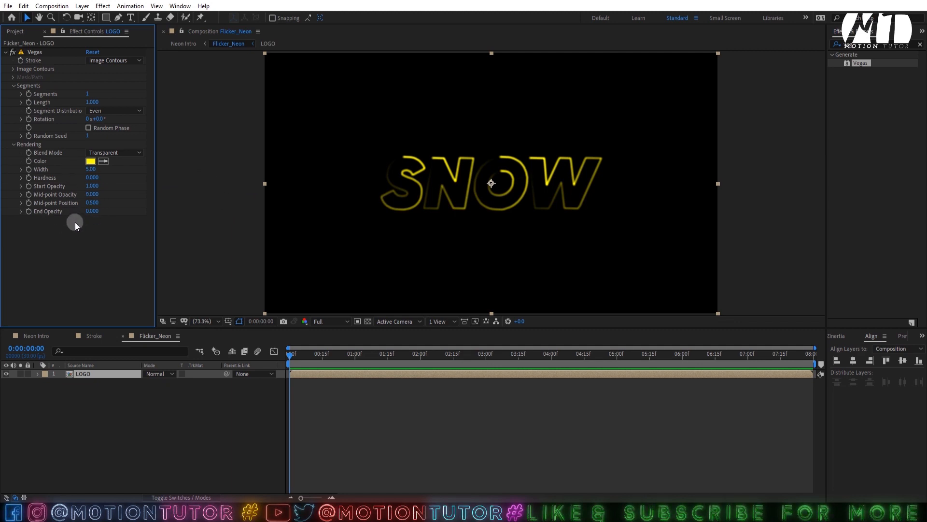
# Set both the end opacity and the hardness of the Vegas stroke to 1
pyautogui.click(92, 211)
pyautogui.write('1')
pyautogui.click(87, 230)
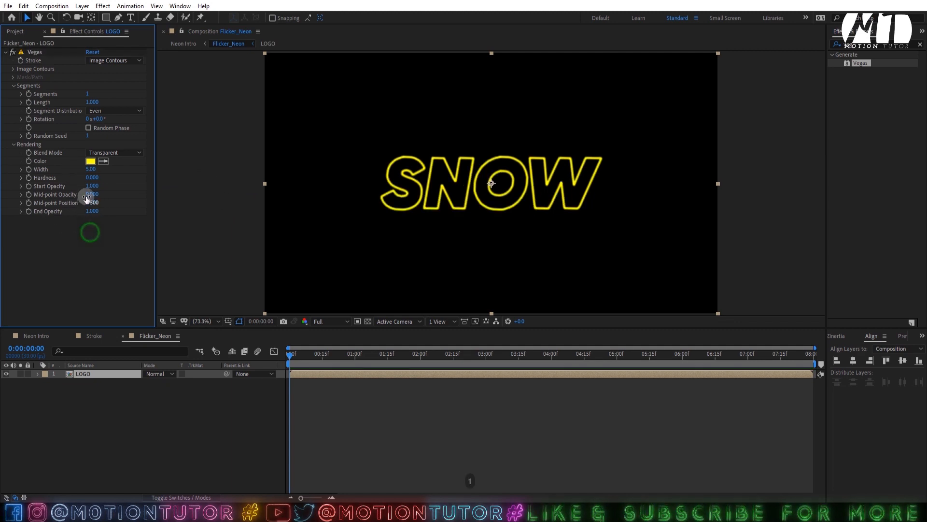
pyautogui.write('1')
pyautogui.click(101, 232)
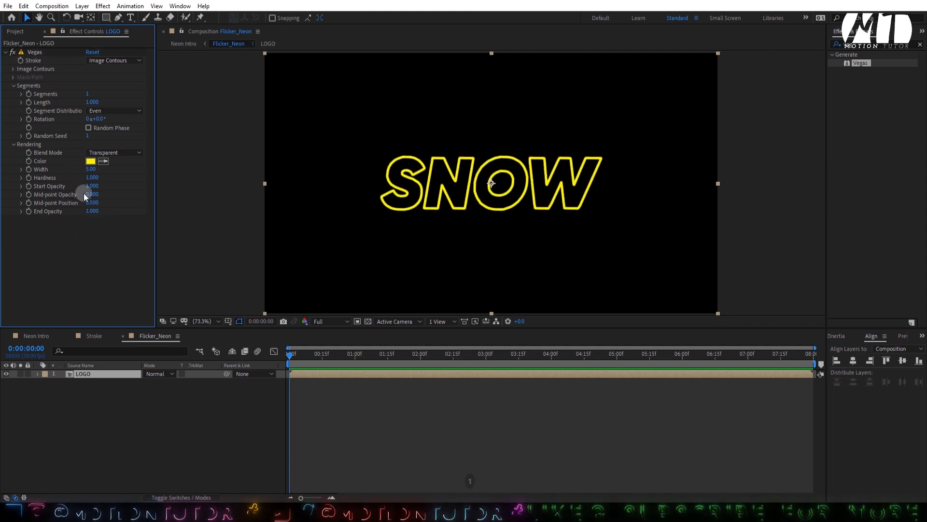
# Set the width of the Vegas stroke to 4
pyautogui.click(91, 169)
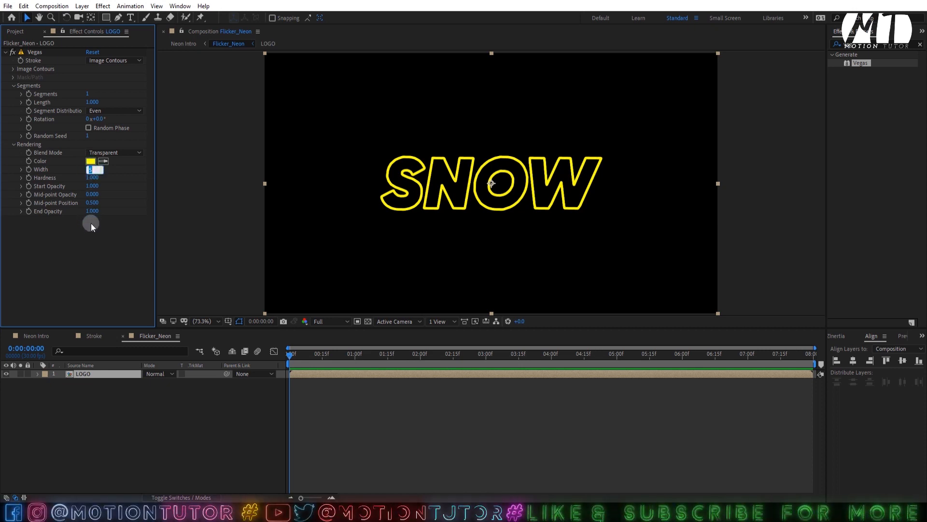
pyautogui.write('4')
pyautogui.click(86, 242)
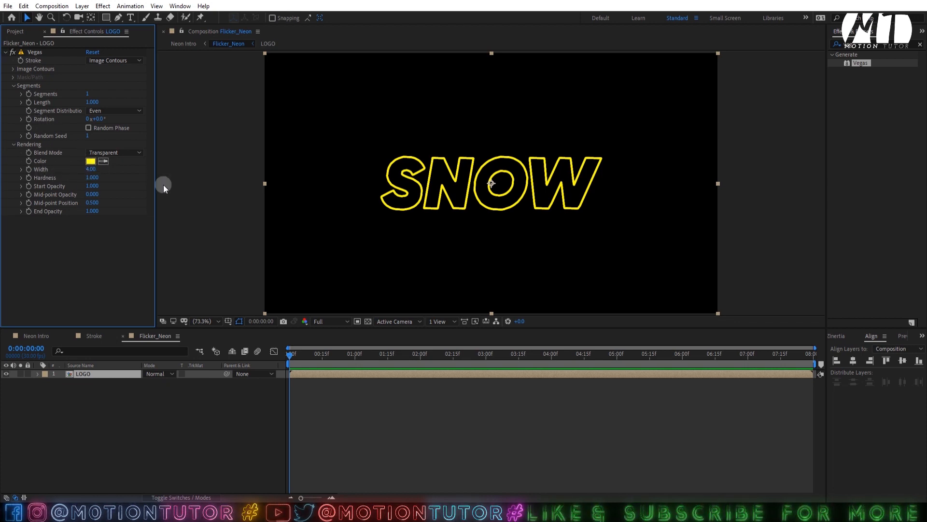
# Find the Fill effect and apply it to the LOGO layer beneath Vegas
pyautogui.click(33, 53)
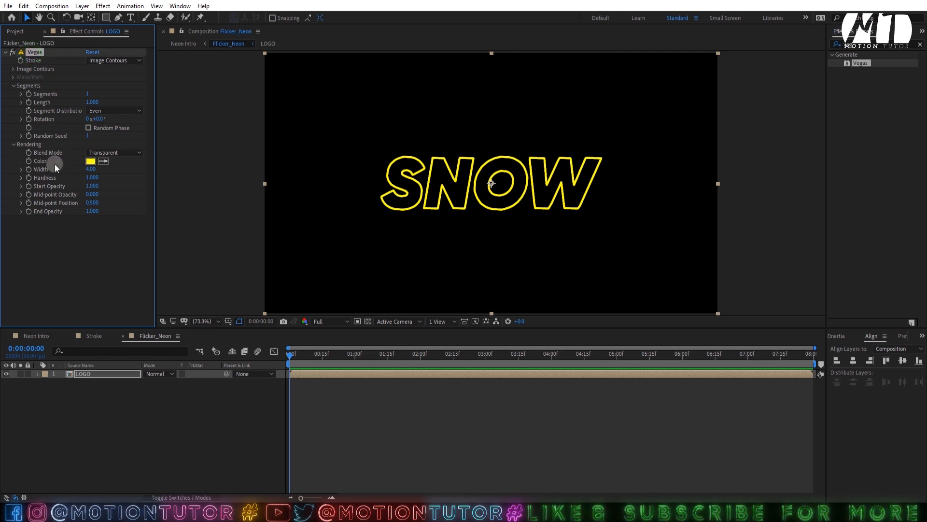
pyautogui.click(875, 44)
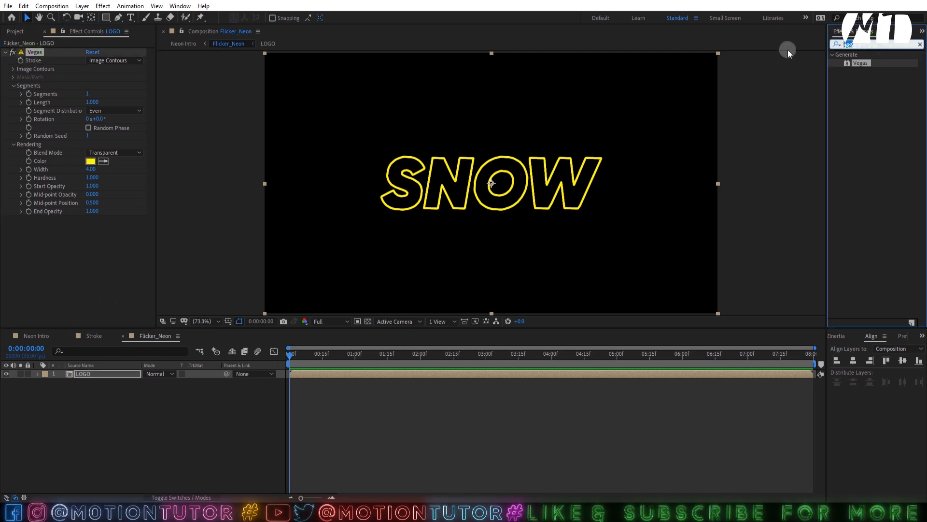
pyautogui.write('fill')
pyautogui.moveTo(867, 146); pyautogui.dragTo(58, 239)
# Set the Fill color to a neutral gray with 0% saturation and 50% brightness (808080)
pyautogui.click(91, 245)
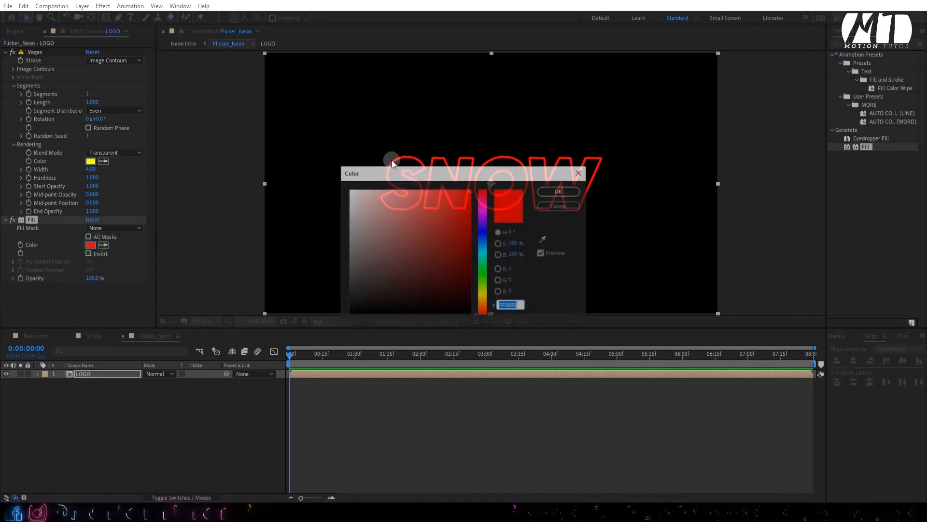
pyautogui.moveTo(379, 243); pyautogui.dragTo(289, 206)
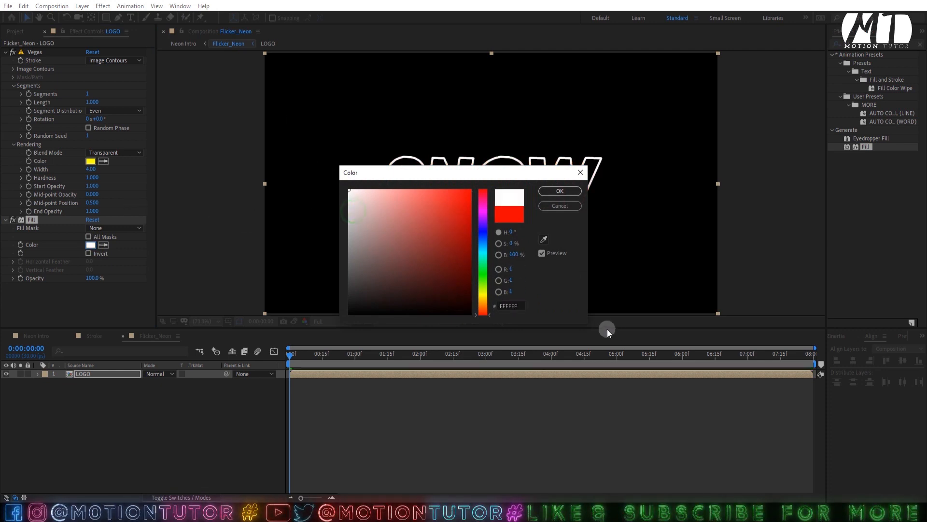
pyautogui.click(515, 254)
pyautogui.write('50')
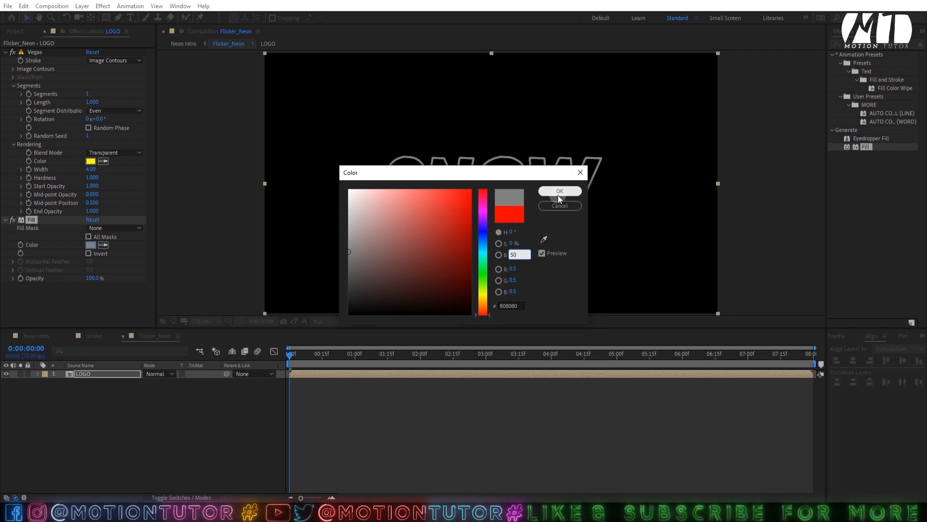
pyautogui.click(528, 253)
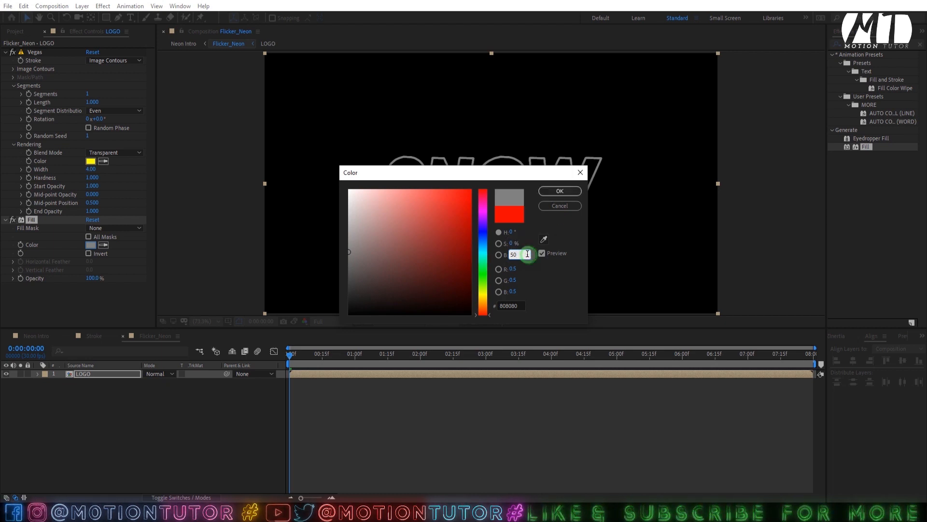
pyautogui.click(549, 192)
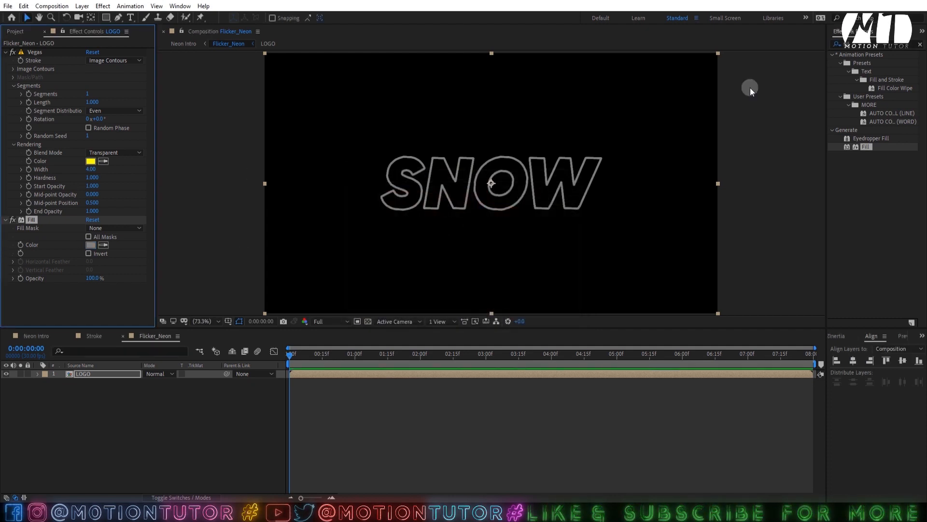
# Add Hue/Saturation beneath the Fill effect and enable Colorize with a saturation of 100
pyautogui.moveTo(879, 44); pyautogui.dragTo(795, 58)
pyautogui.write('hue')
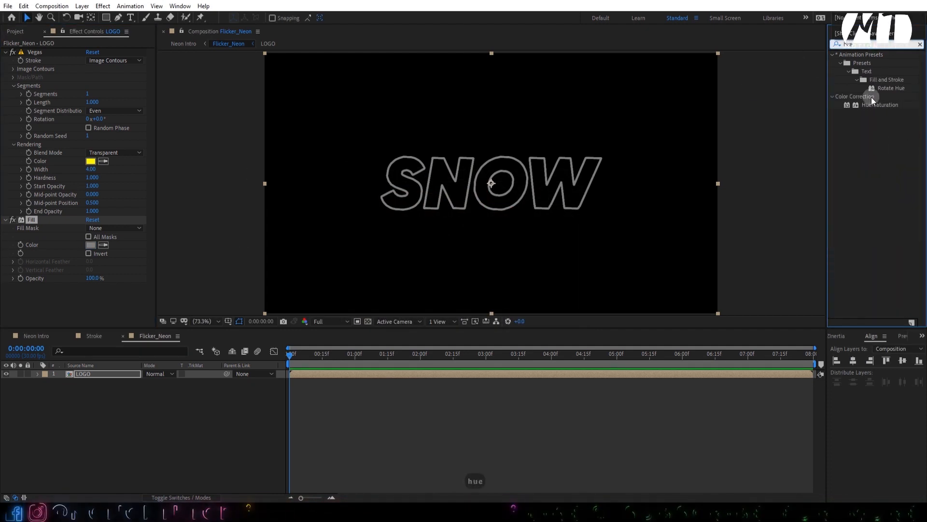
pyautogui.click(880, 104)
pyautogui.moveTo(880, 106); pyautogui.dragTo(36, 238)
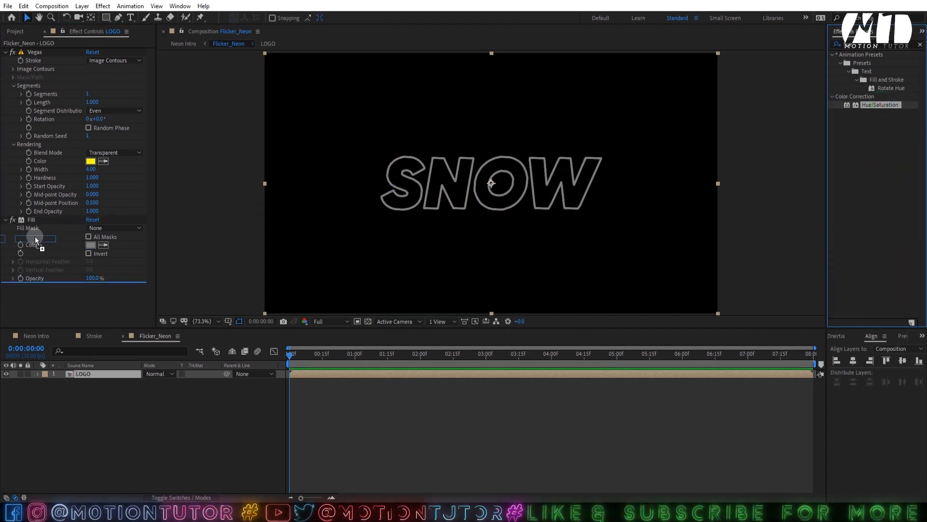
pyautogui.moveTo(62, 276); pyautogui.dragTo(61, 277)
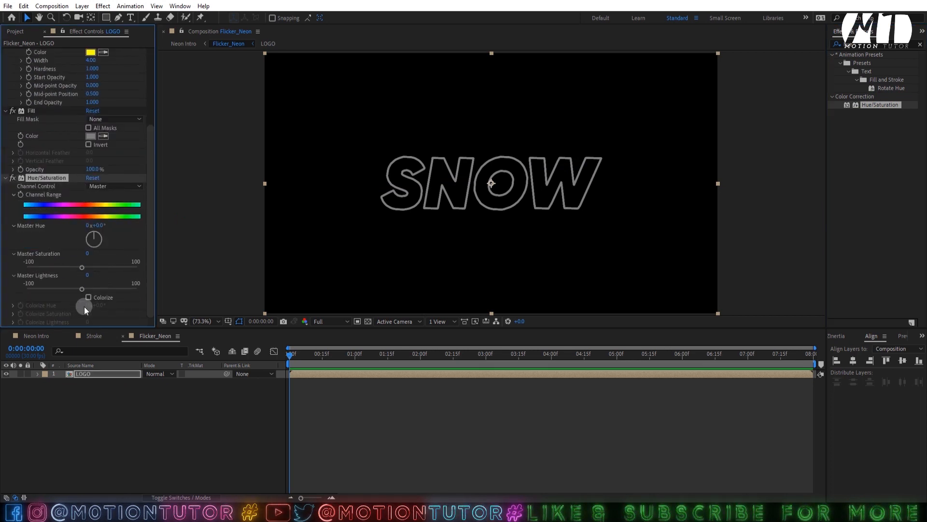
pyautogui.click(89, 297)
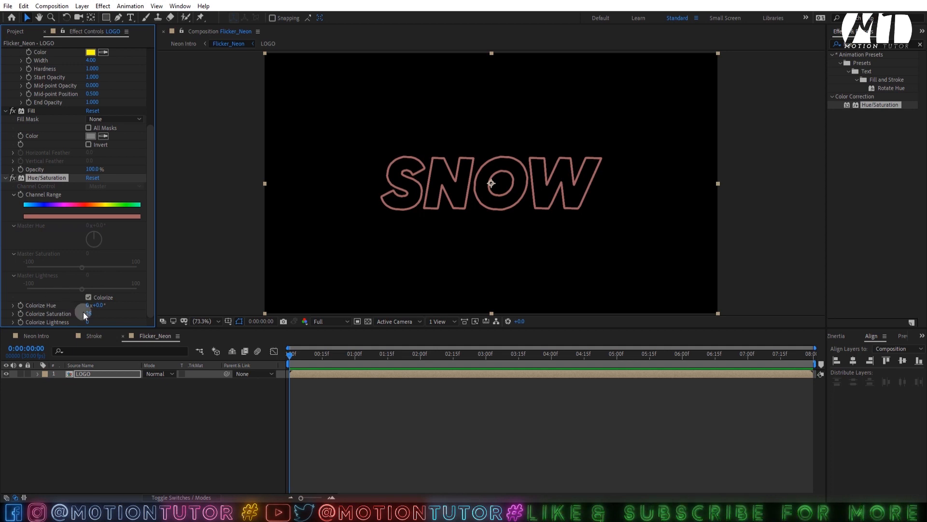
pyautogui.moveTo(88, 313); pyautogui.dragTo(258, 307)
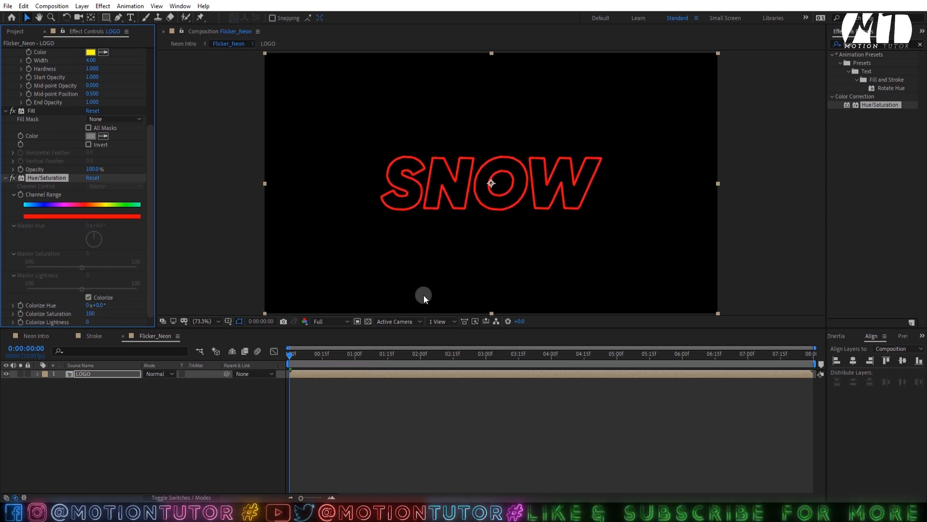
# Create a null object in the Flicker_Neon composition and turn off its visibility
pyautogui.rightClick(137, 395)
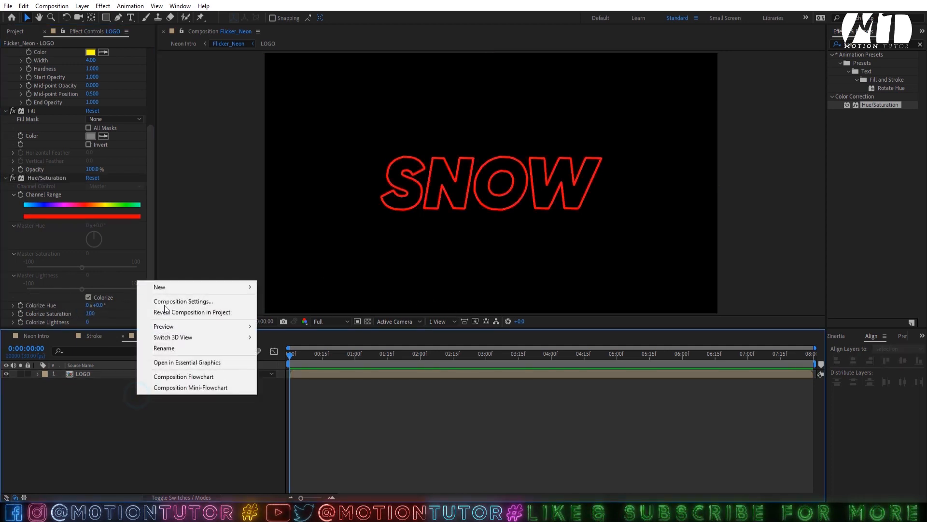
pyautogui.moveTo(169, 289)
pyautogui.click(281, 345)
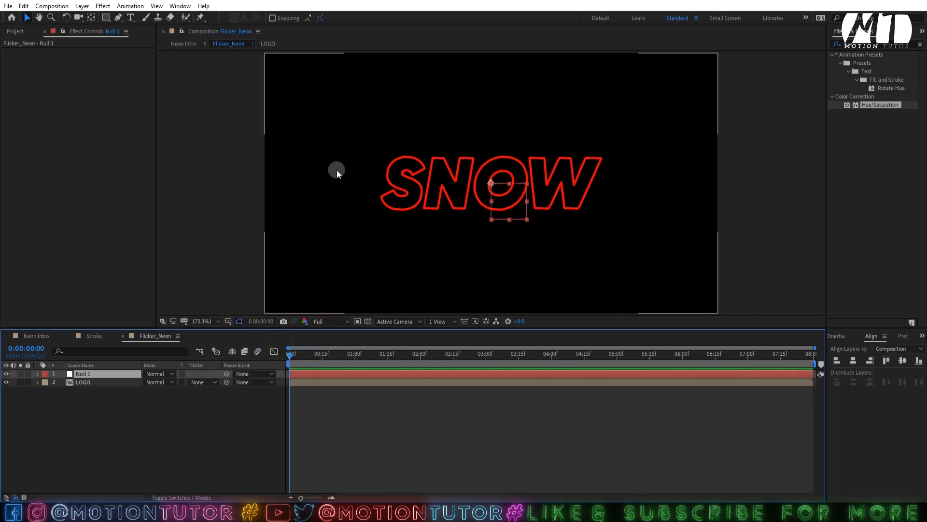
pyautogui.click(7, 374)
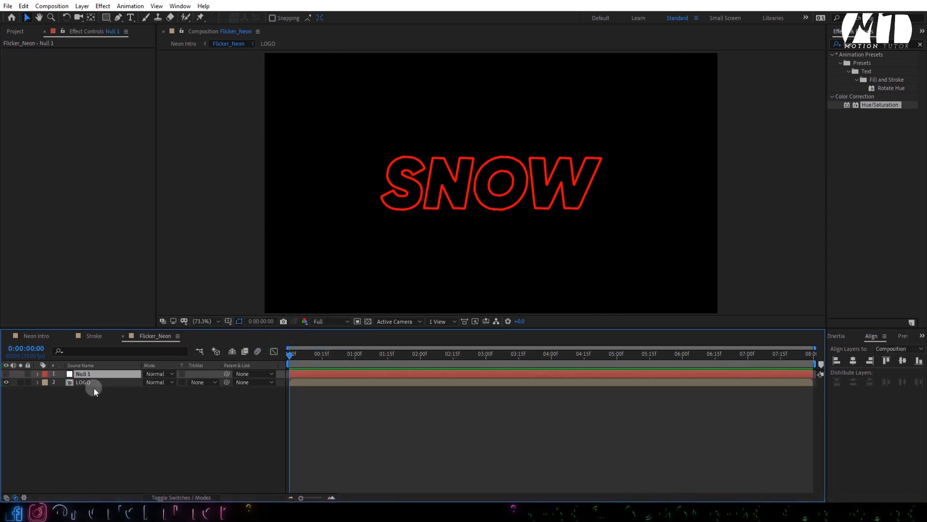
# Rename the null layer as C
pyautogui.press('Return')
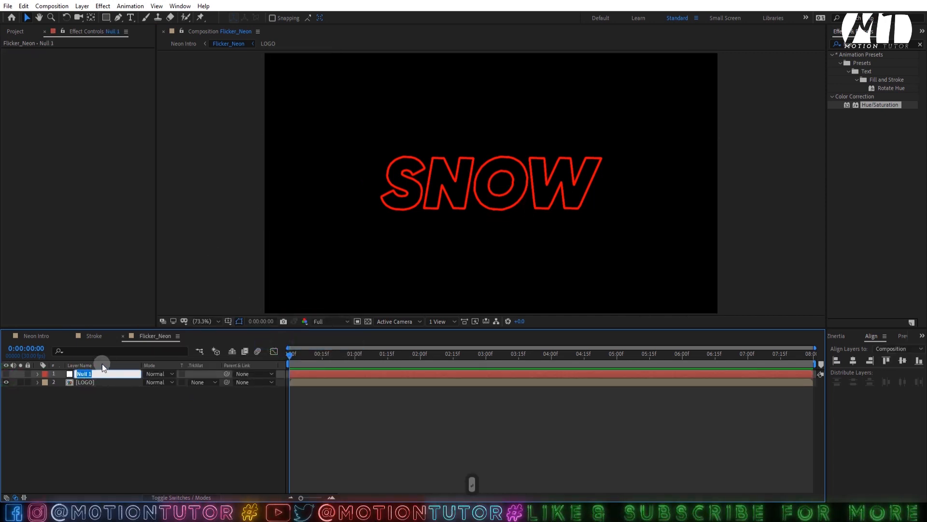
pyautogui.write('C')
pyautogui.click(91, 385)
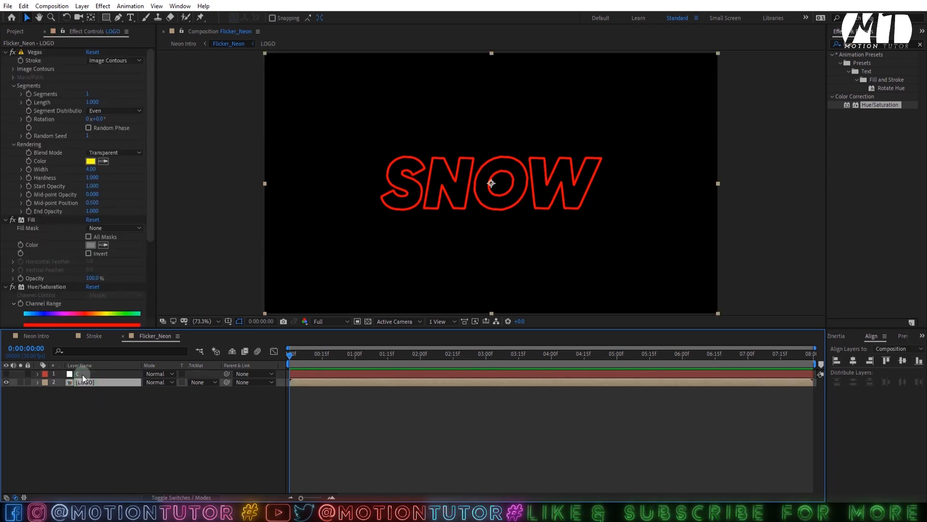
# Add Slider Control and Color Control expression effects to layer C, with Color Control placed above Slider Control
pyautogui.click(82, 375)
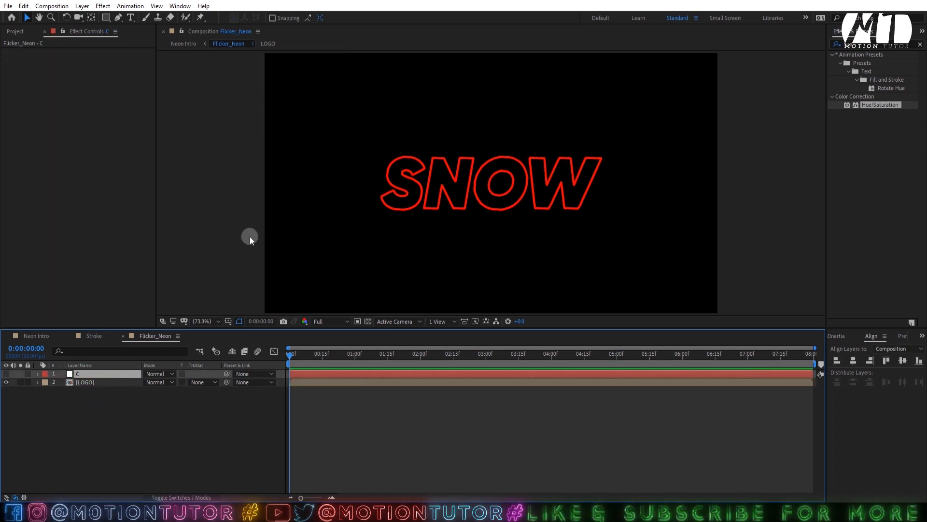
pyautogui.click(103, 6)
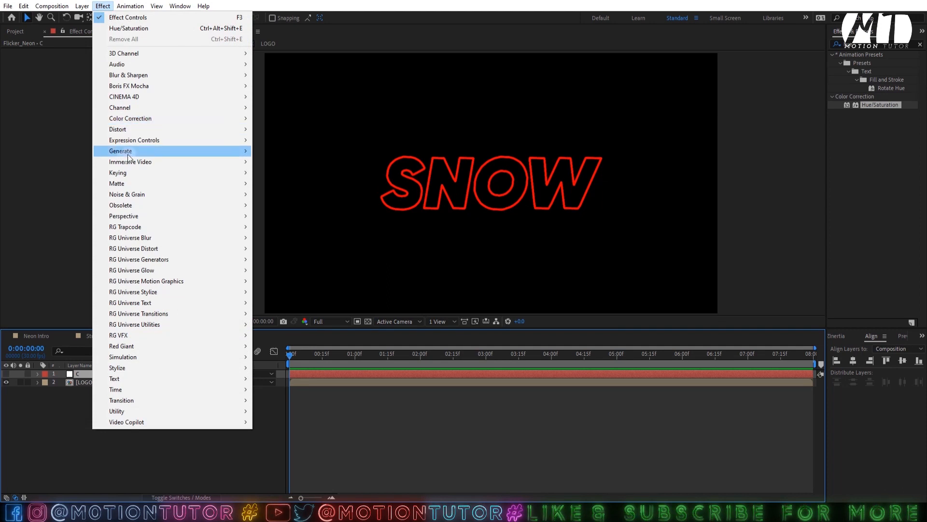
pyautogui.moveTo(215, 140)
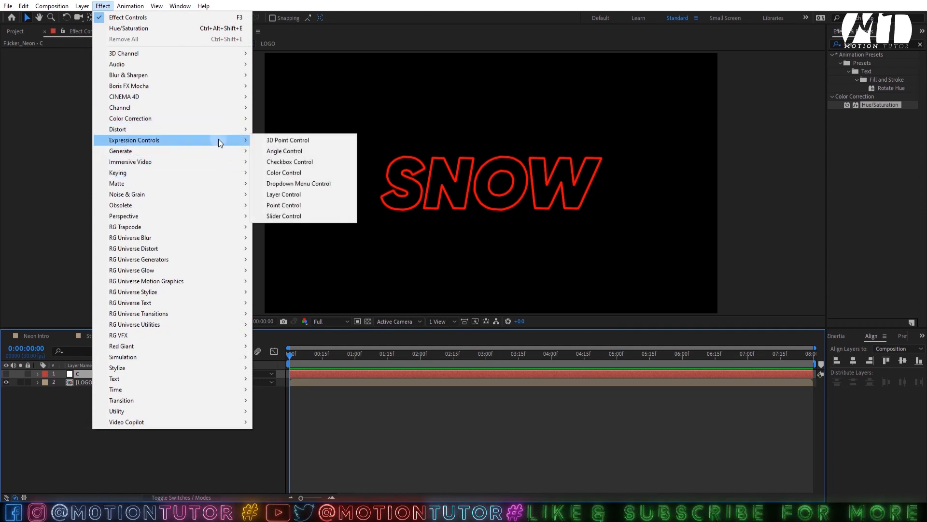
pyautogui.click(284, 216)
pyautogui.click(82, 5)
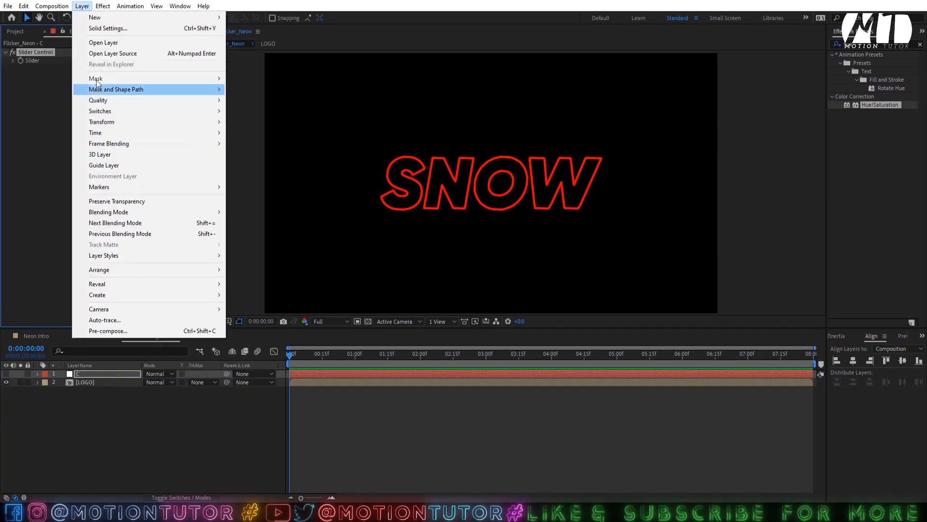
pyautogui.moveTo(103, 6)
pyautogui.moveTo(142, 140)
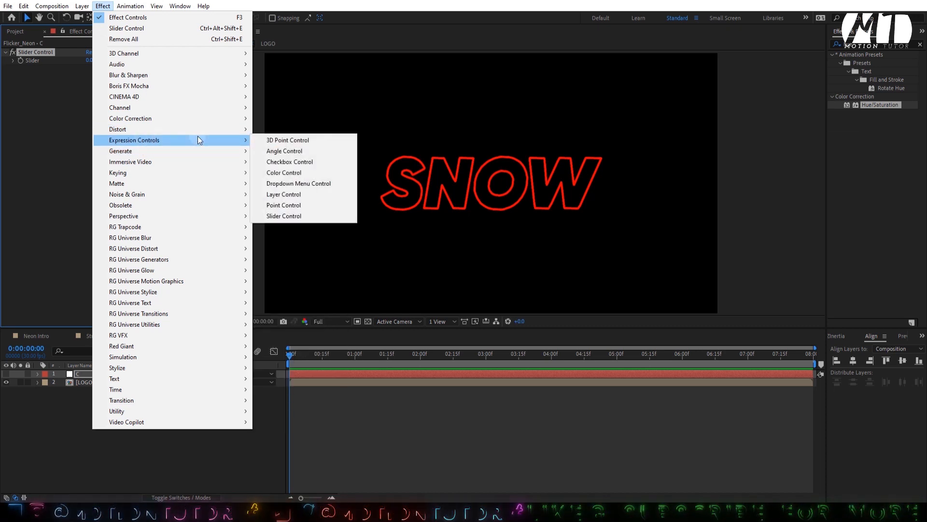
pyautogui.click(294, 173)
pyautogui.moveTo(42, 66); pyautogui.dragTo(43, 57)
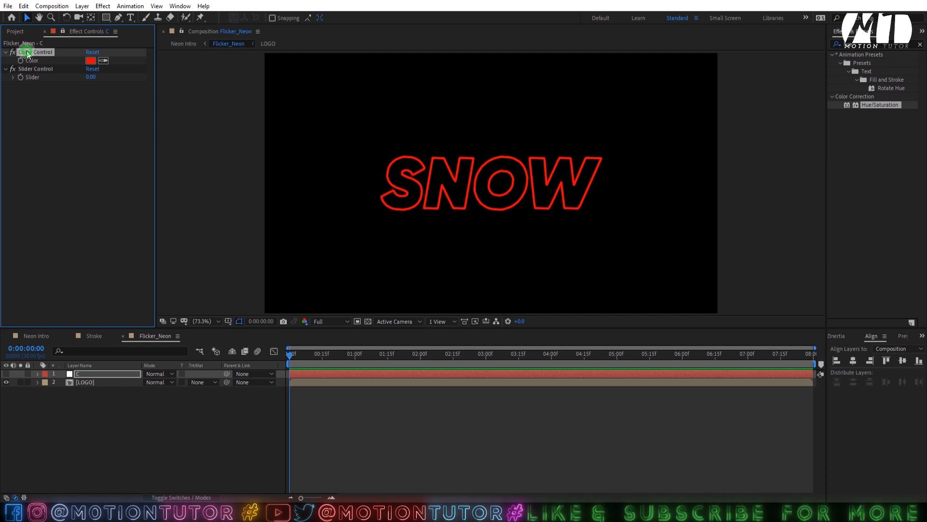
# Rename the Color Control effect on layer C as Color
pyautogui.press('Return')
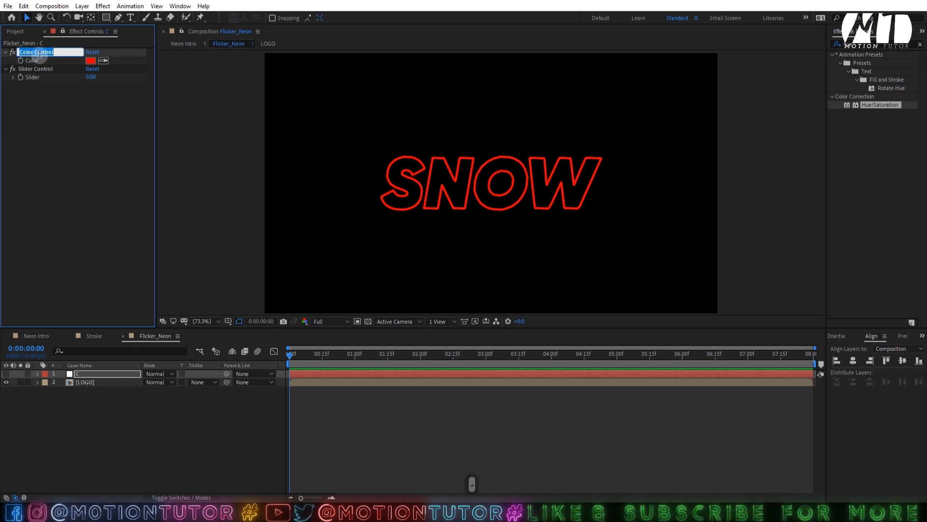
pyautogui.moveTo(34, 52); pyautogui.dragTo(74, 52)
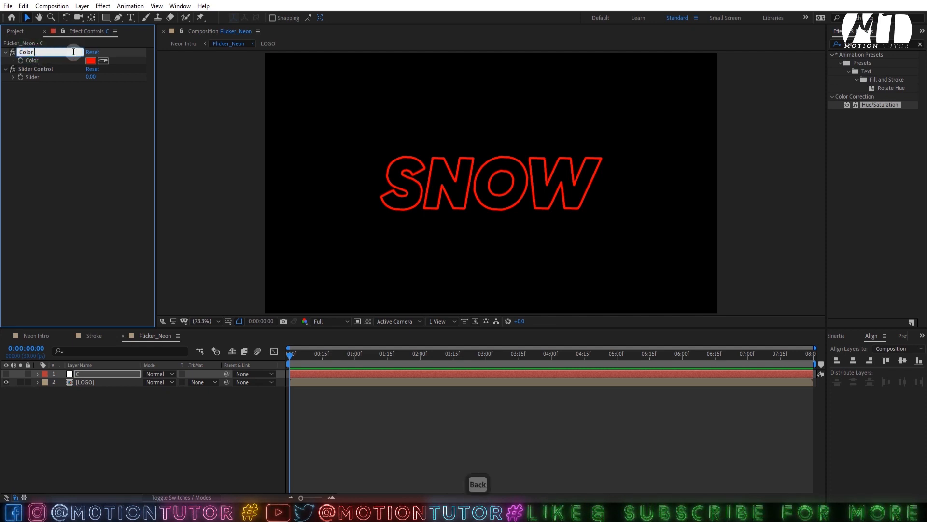
pyautogui.press('Return')
# Add an expression to the Fill color on the LOGO layer that links it to layer C's Color control
pyautogui.click(87, 381)
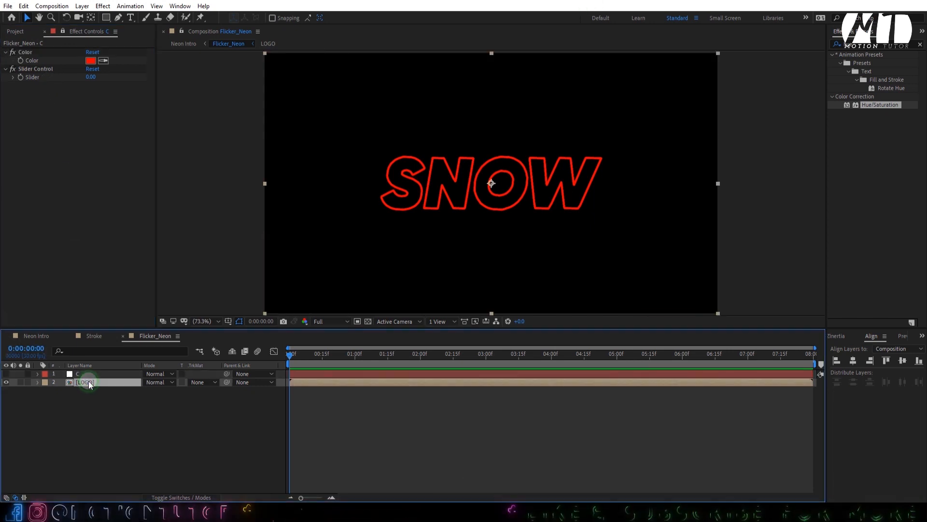
pyautogui.press('e')
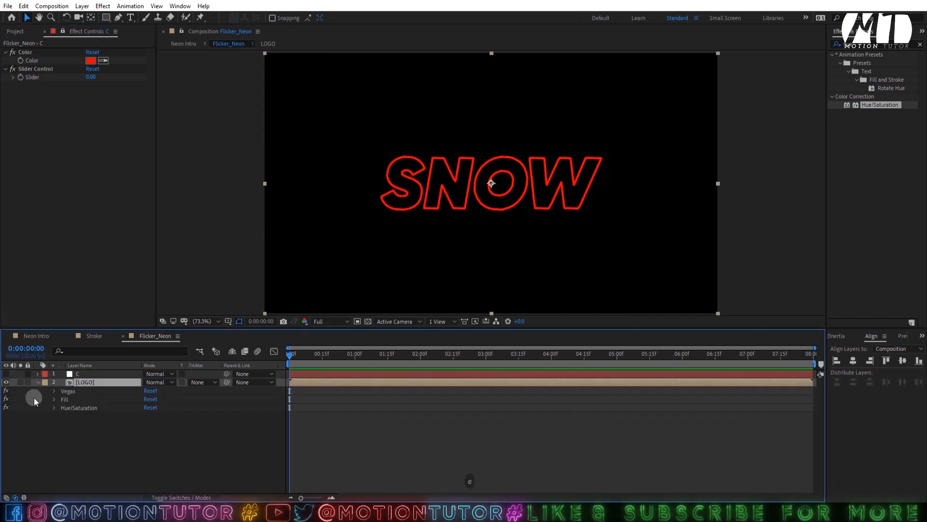
pyautogui.click(34, 398)
pyautogui.click(54, 399)
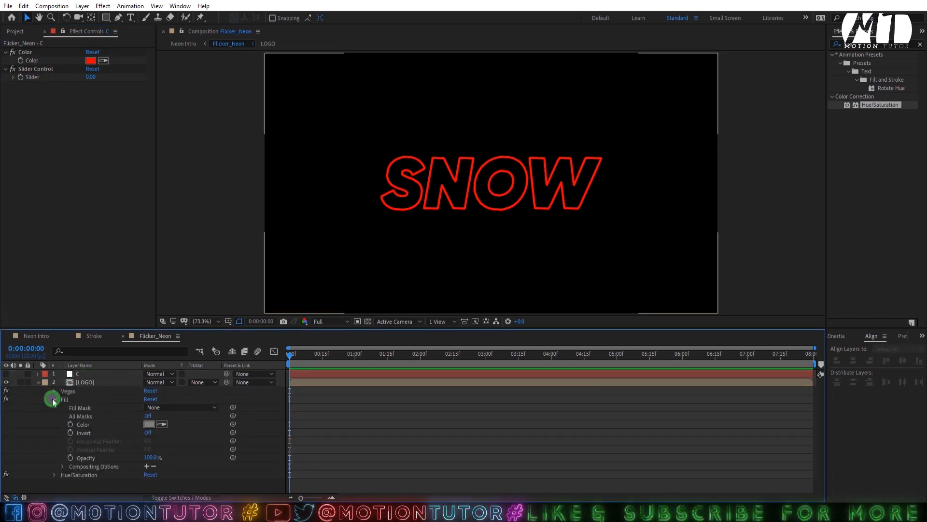
pyautogui.keyDown('alt'); pyautogui.click(71, 424); pyautogui.keyUp('alt')
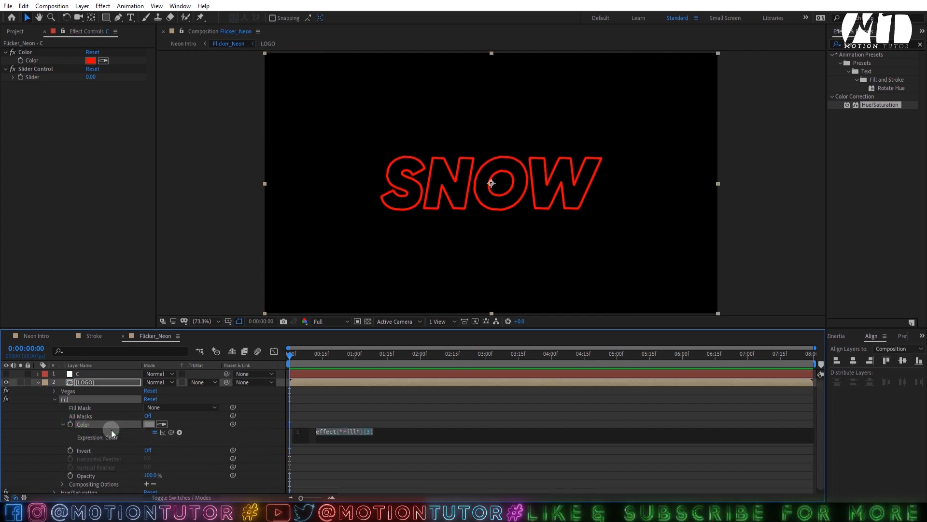
pyautogui.moveTo(171, 432); pyautogui.dragTo(30, 62)
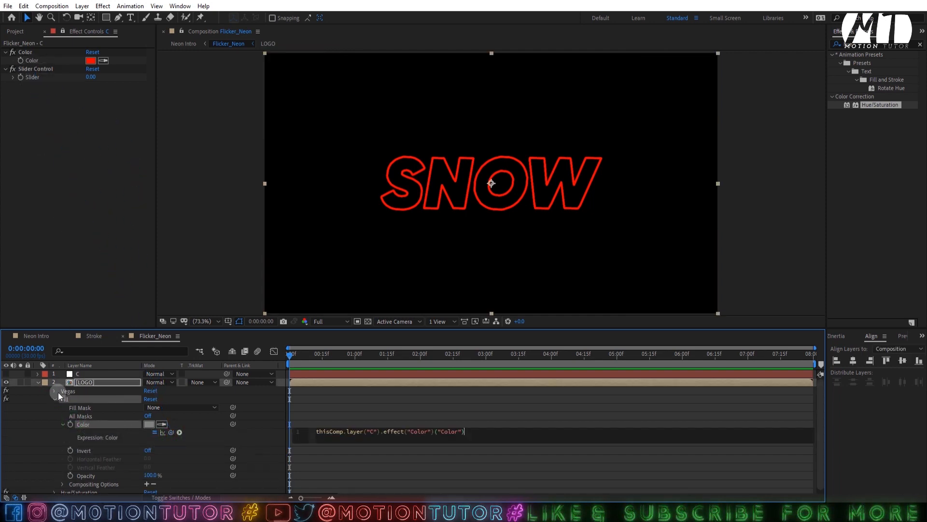
pyautogui.click(77, 106)
# Set layer C's Color control to a neutral gray with 0% saturation and 50% brightness (808080)
pyautogui.click(90, 61)
pyautogui.moveTo(356, 257); pyautogui.dragTo(318, 256)
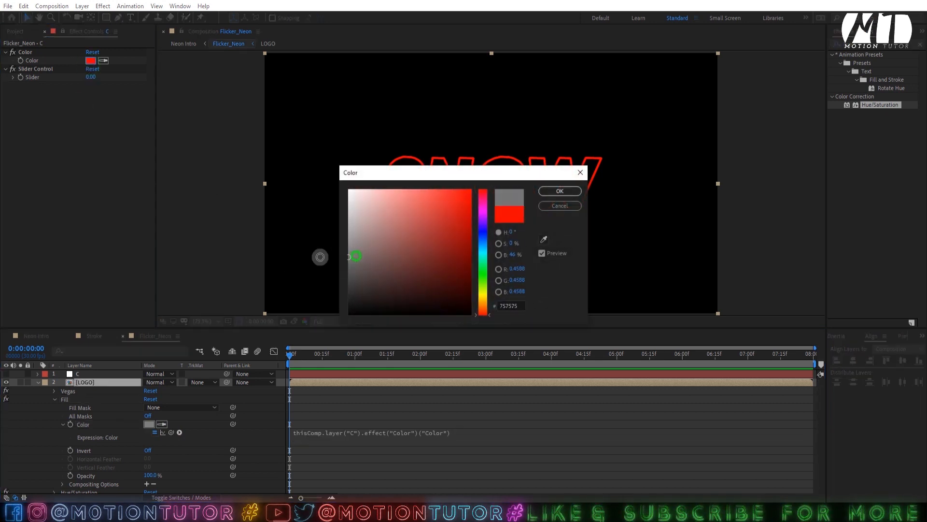
pyautogui.click(515, 252)
pyautogui.write('50')
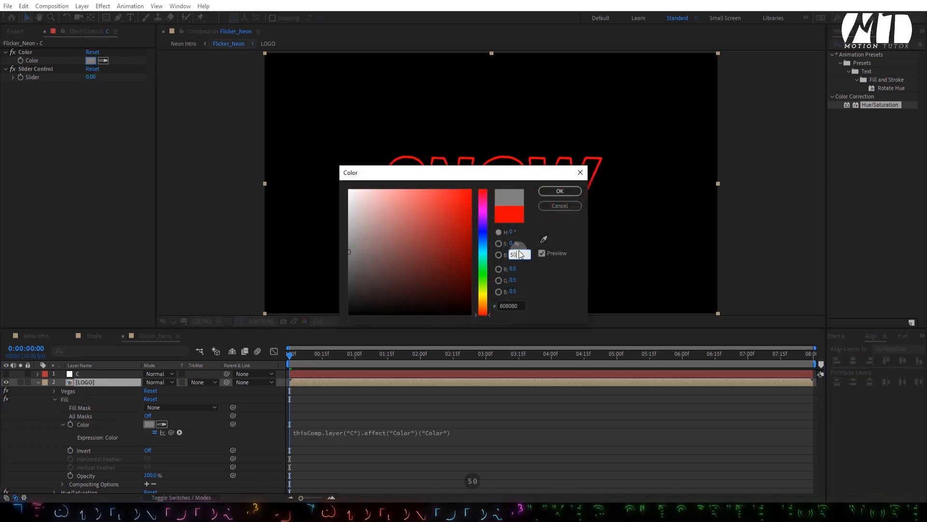
pyautogui.click(551, 191)
# Add an expression to Colorize Hue in the LOGO layer's Hue/Saturation effect, replacing the default text with index*
pyautogui.click(54, 399)
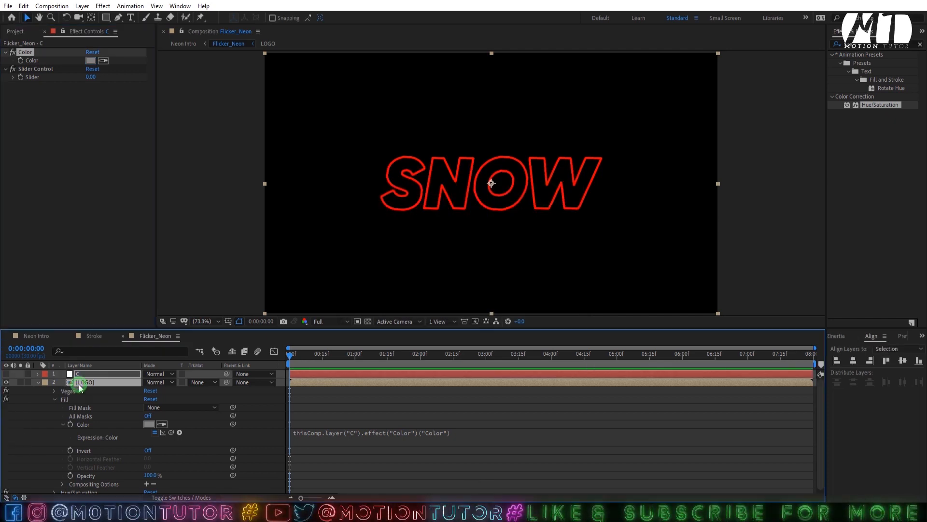
pyautogui.click(36, 418)
pyautogui.click(63, 407)
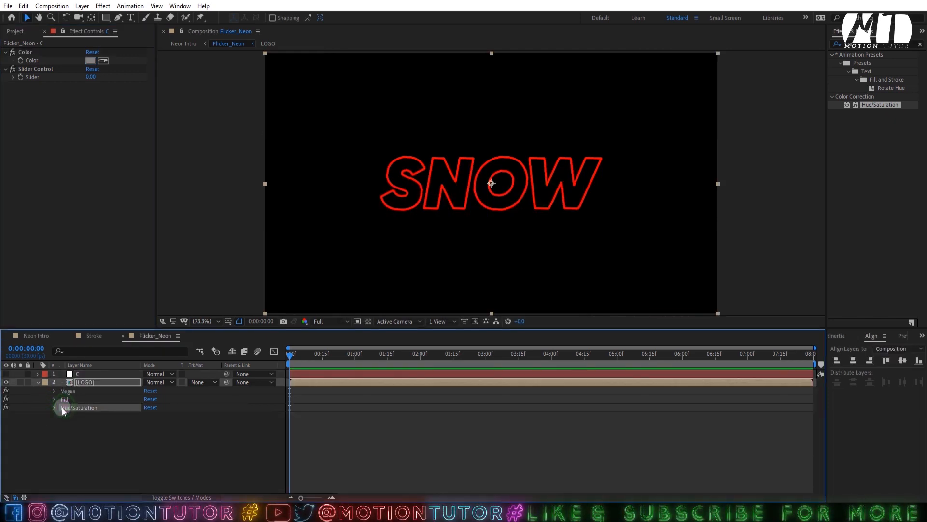
pyautogui.click(54, 409)
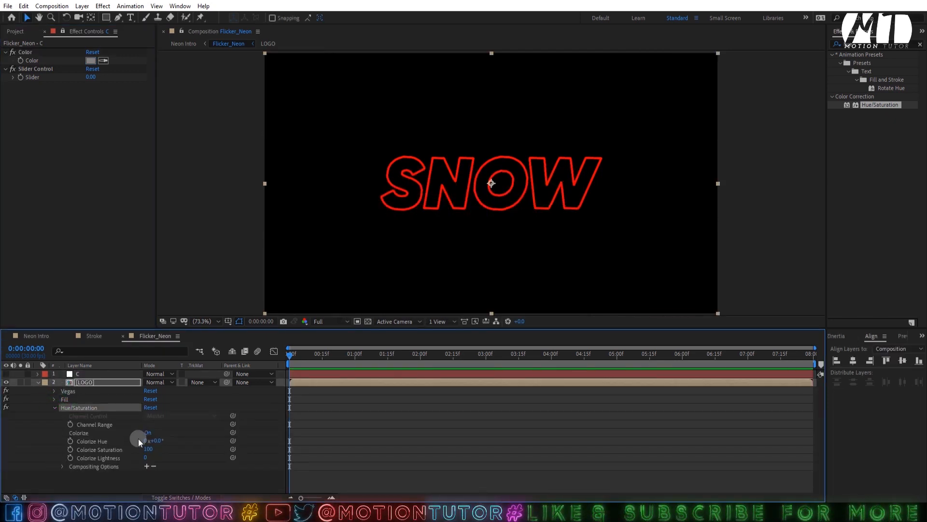
pyautogui.keyDown('alt'); pyautogui.click(71, 441); pyautogui.keyUp('alt')
pyautogui.click(354, 450)
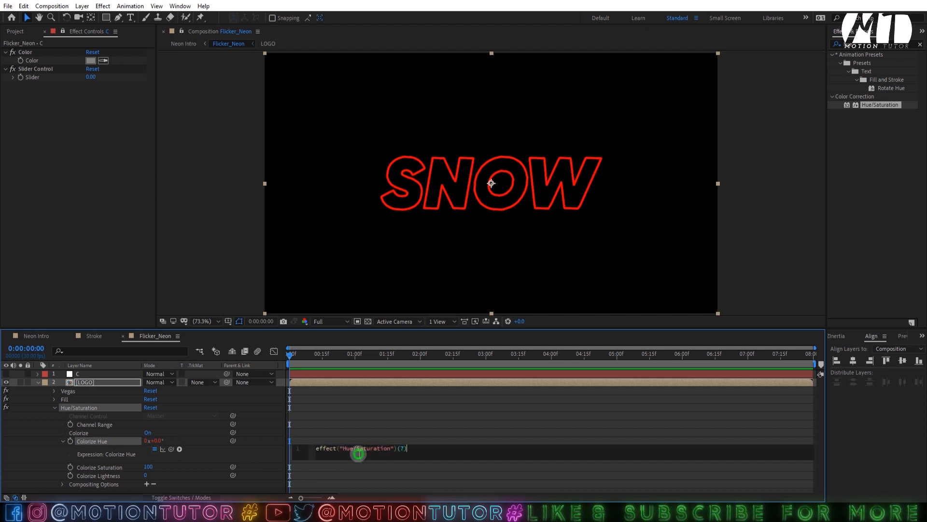
pyautogui.hotkey('ctrl', 'a')
pyautogui.write('inde')
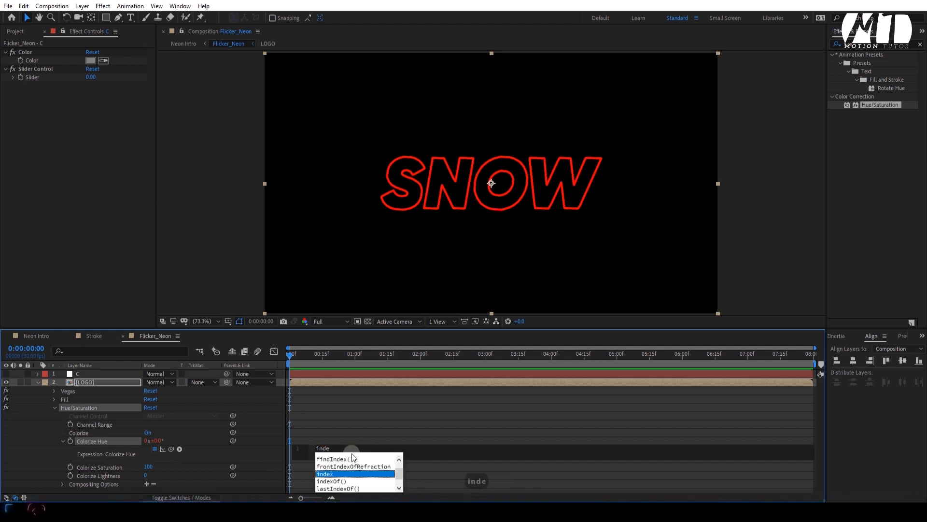
pyautogui.press('Return')
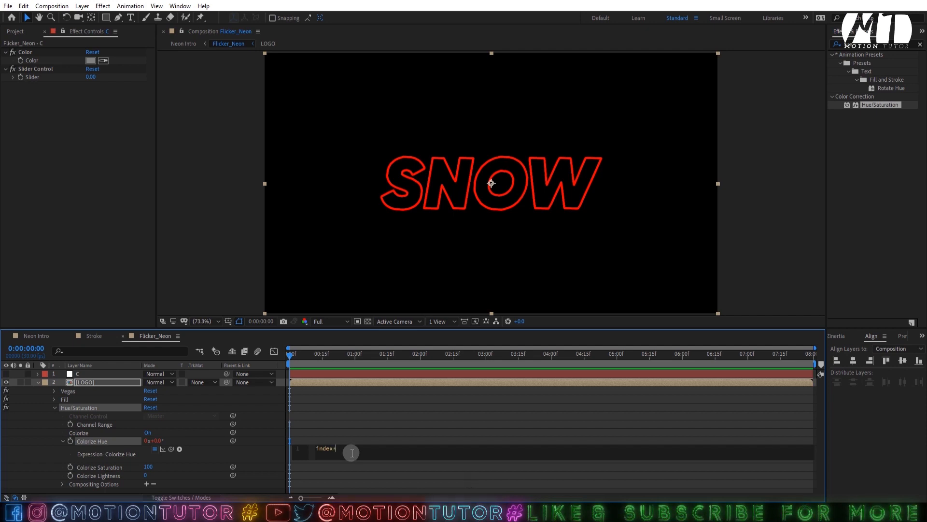
pyautogui.click(53, 436)
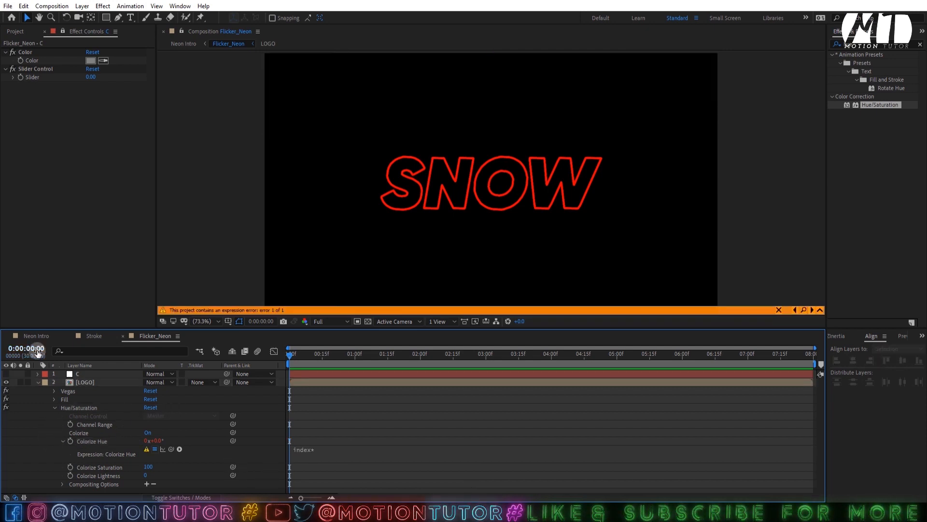
# Rename the Slider Control effect on layer C as Color Range
pyautogui.click(35, 70)
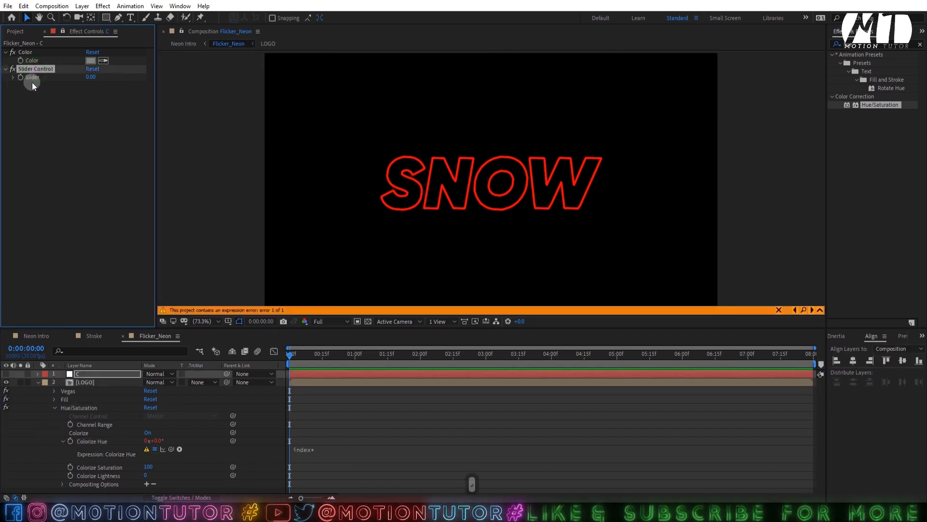
pyautogui.press('Return')
pyautogui.write('Color Range')
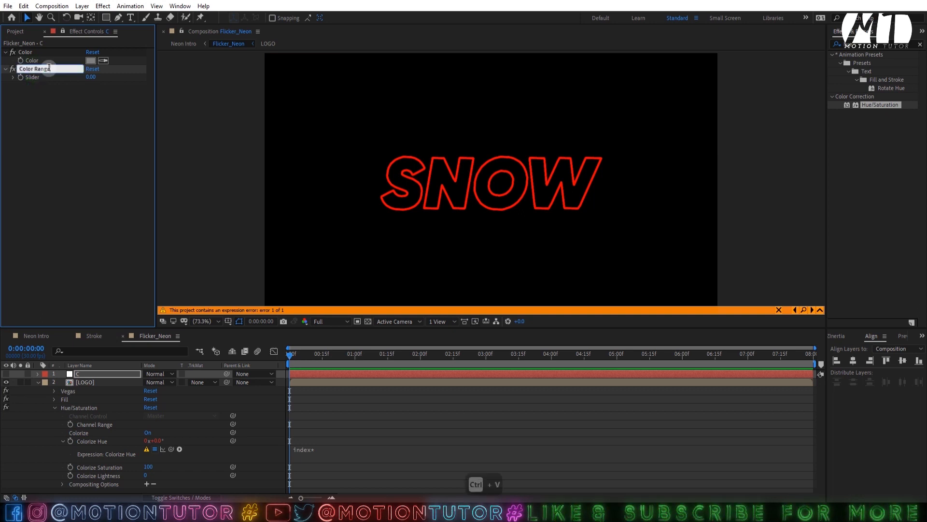
pyautogui.press('Return')
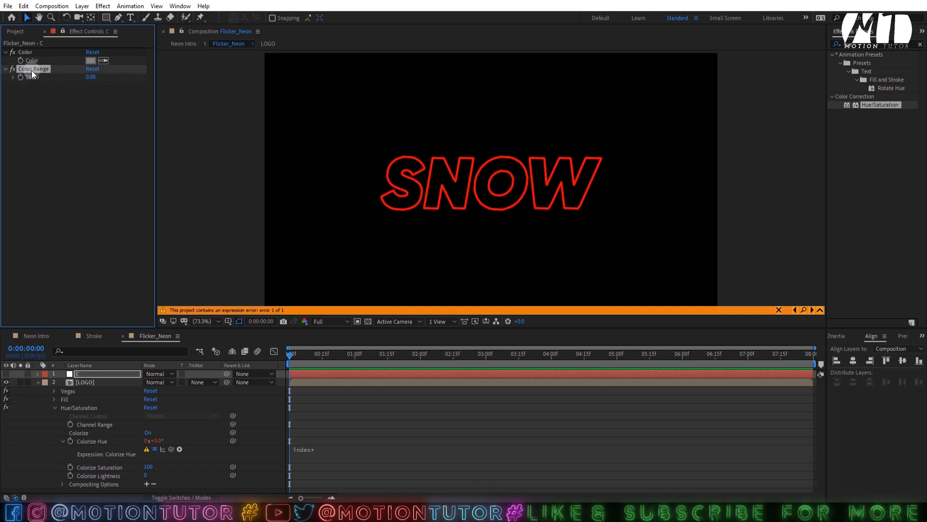
# Duplicate the Color Range slider effect on layer C and rename the copy as Color Speed
pyautogui.hotkey('ctrl', 'd')
pyautogui.click(35, 87)
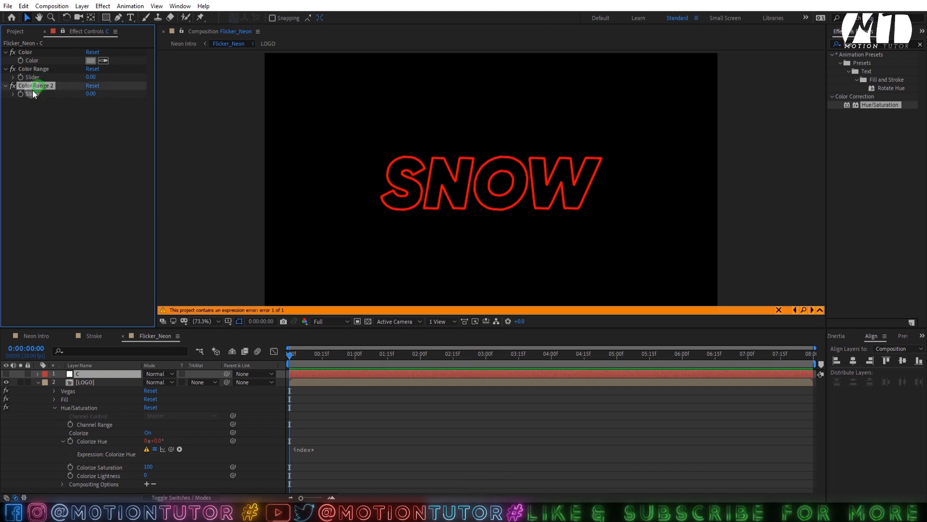
pyautogui.press('Return')
pyautogui.moveTo(34, 86); pyautogui.dragTo(90, 91)
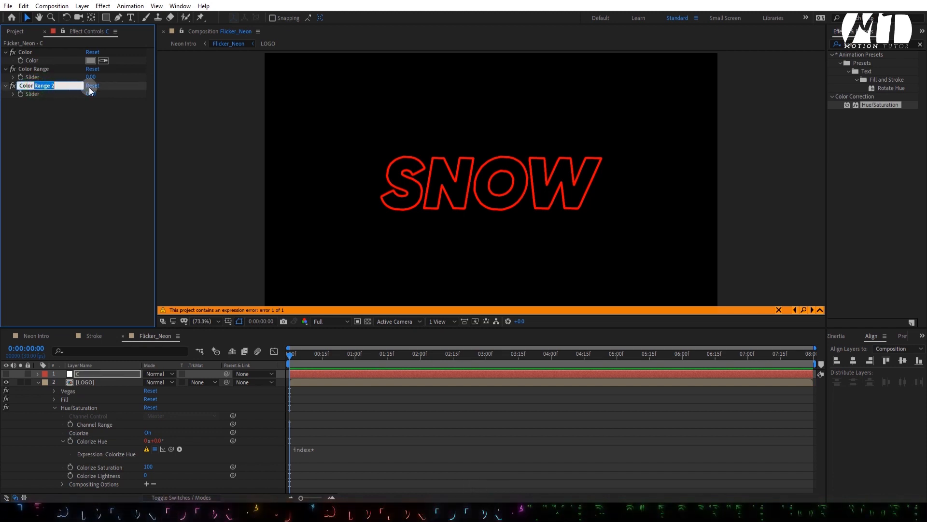
pyautogui.write('Spe')
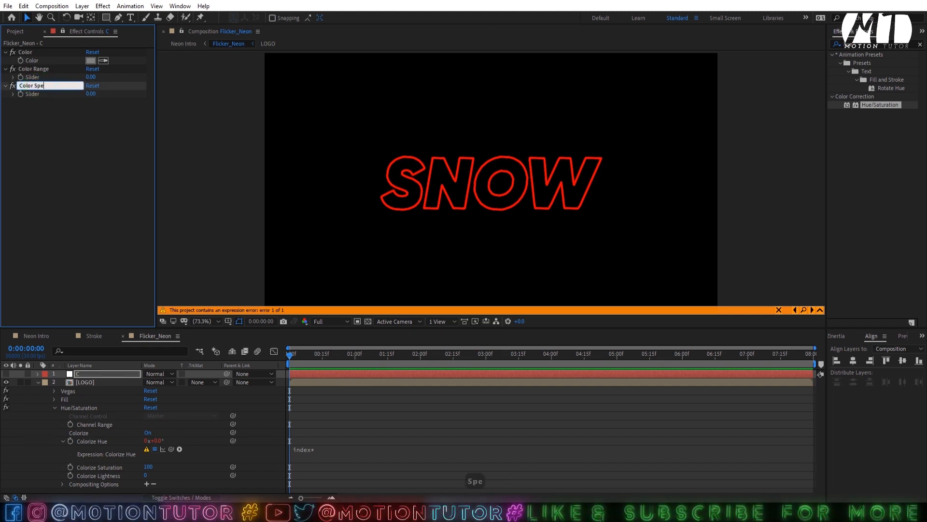
pyautogui.write('ed')
pyautogui.press('Return')
pyautogui.click(65, 109)
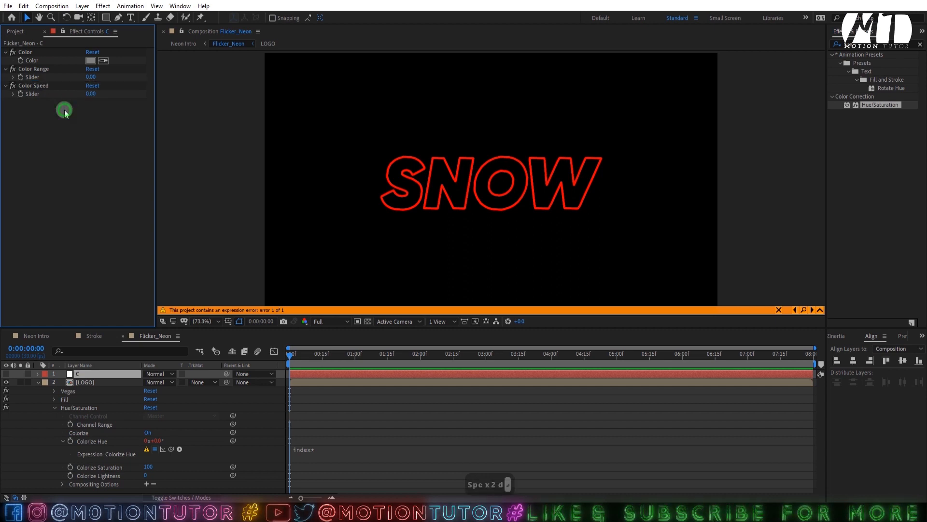
# Continue the Colorize Hue expression after index* with a link to the Color Range slider, followed by a plus sign
pyautogui.click(345, 451)
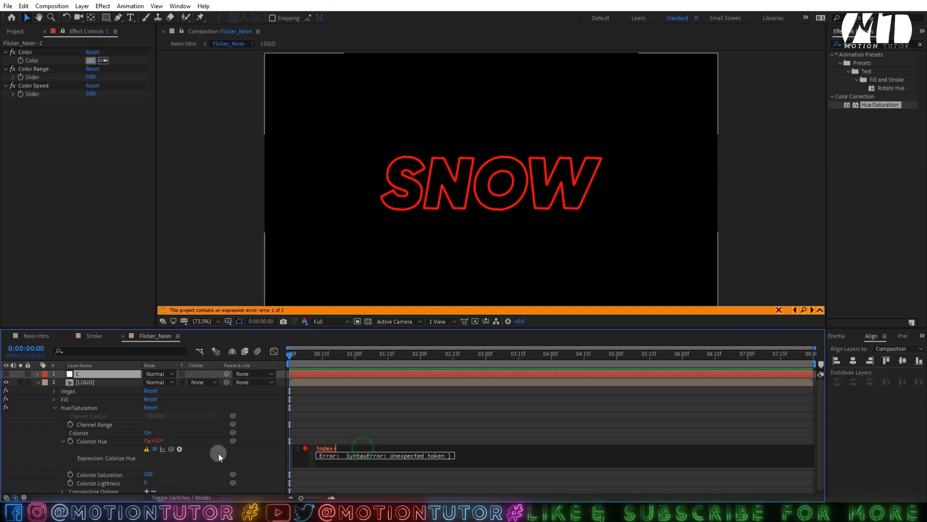
pyautogui.click(344, 447)
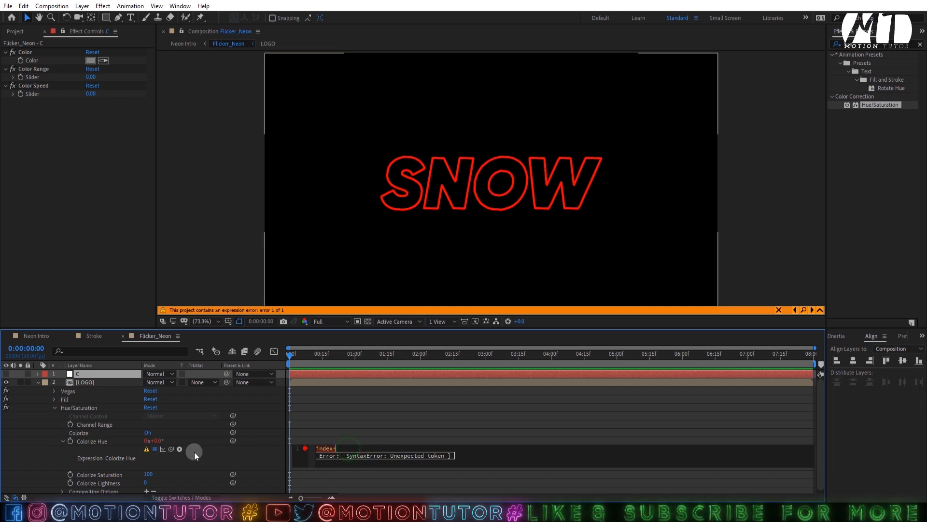
pyautogui.moveTo(175, 448); pyautogui.dragTo(36, 78)
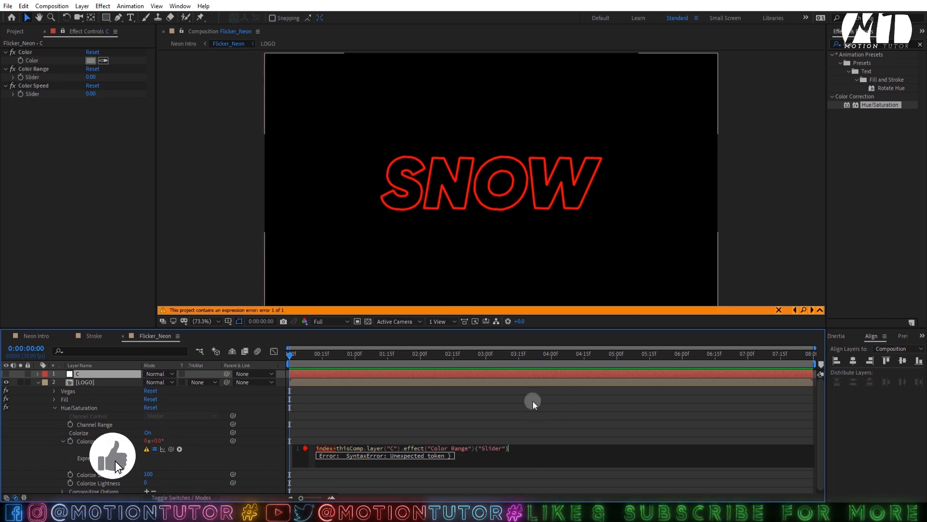
pyautogui.write('+')
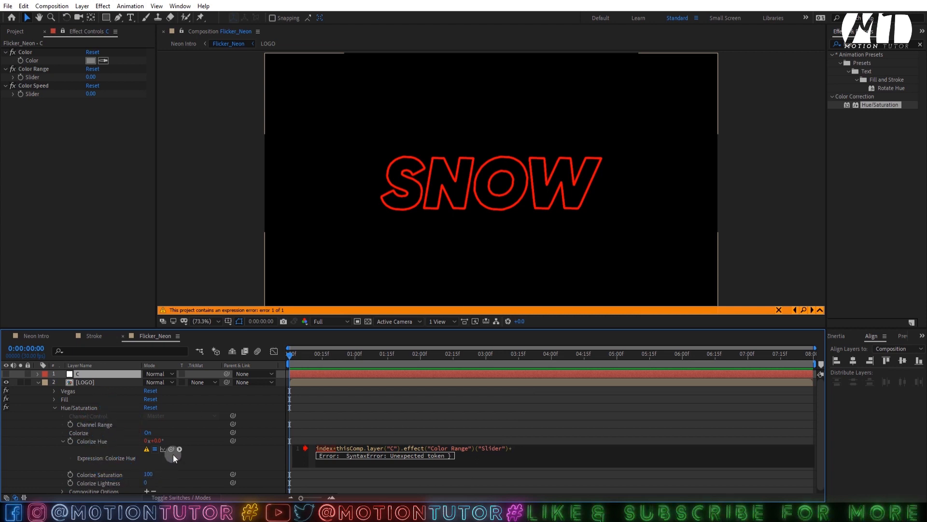
# Complete the Colorize Hue expression with time* and a link to the Color Speed slider, and apply it
pyautogui.click(537, 450)
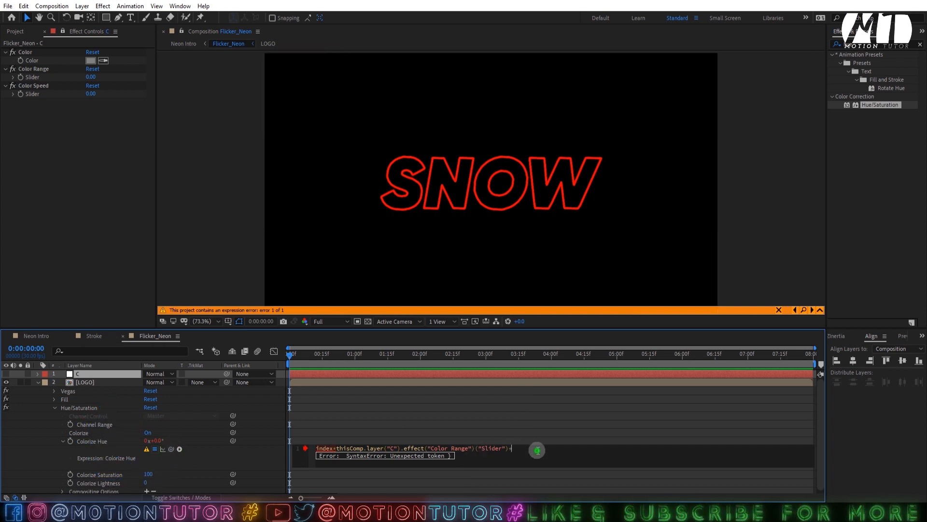
pyautogui.write('time')
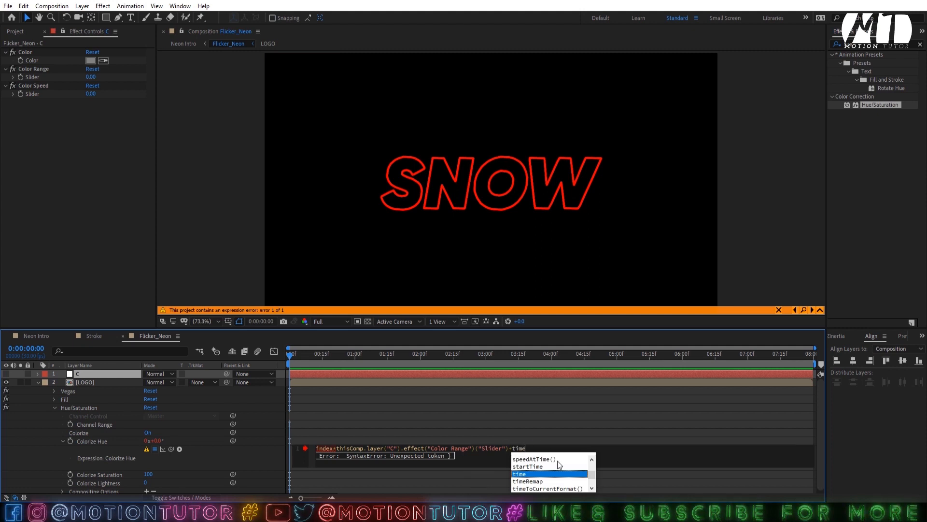
pyautogui.write('*')
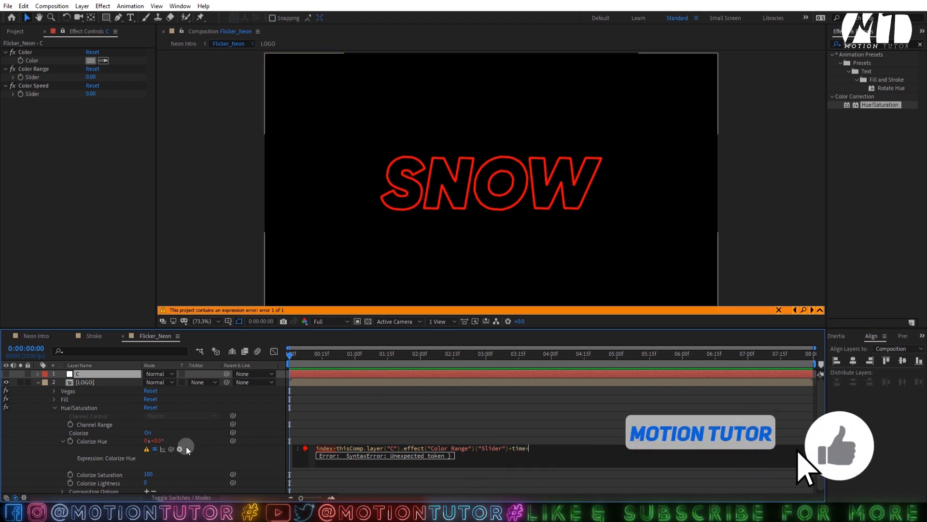
pyautogui.moveTo(171, 449); pyautogui.dragTo(33, 96)
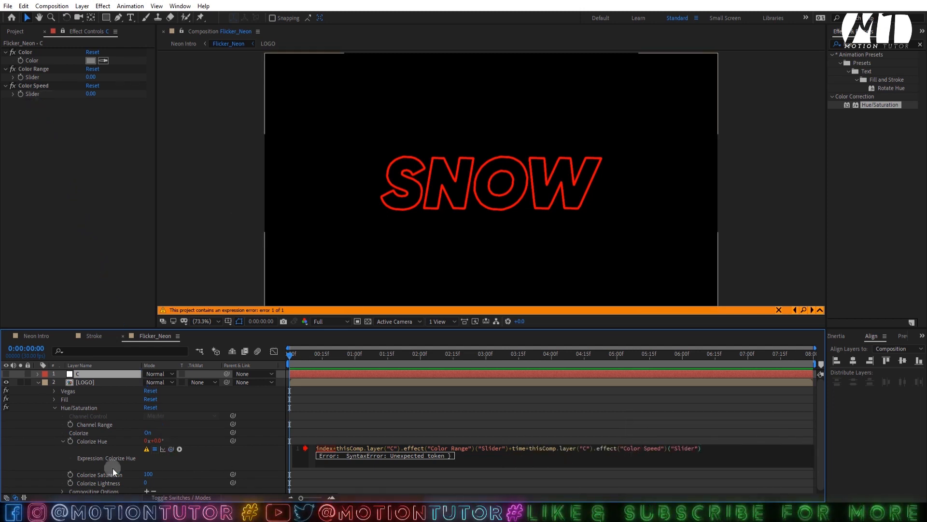
pyautogui.click(59, 454)
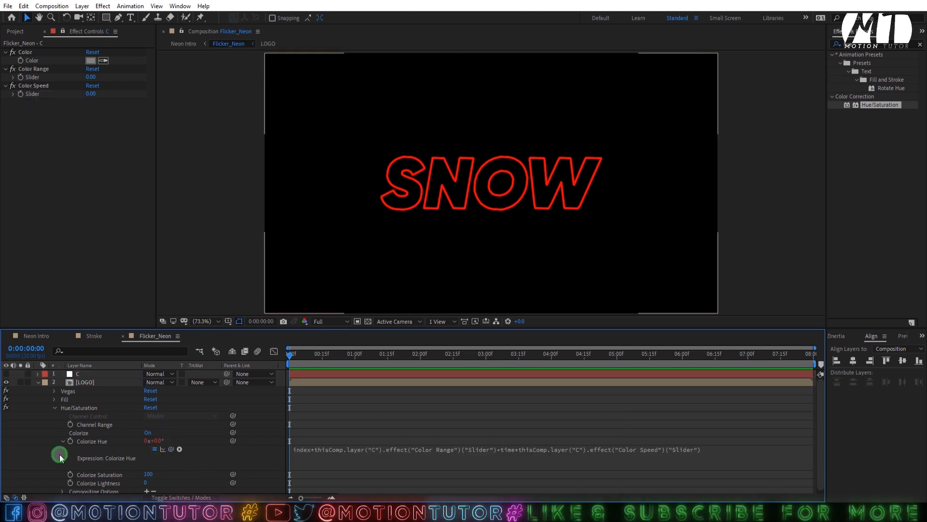
# Set layer C's Color Speed slider to 180 and its Color Range slider to 60
pyautogui.click(90, 95)
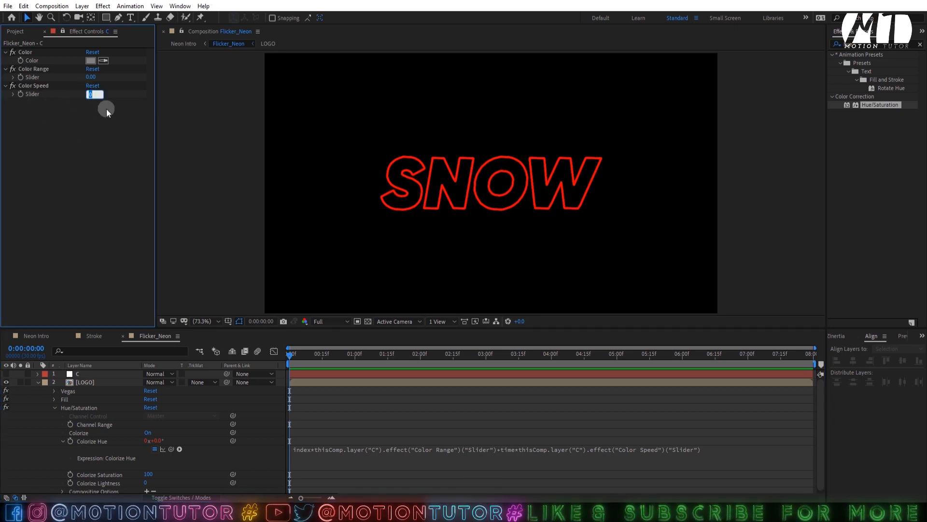
pyautogui.write('180')
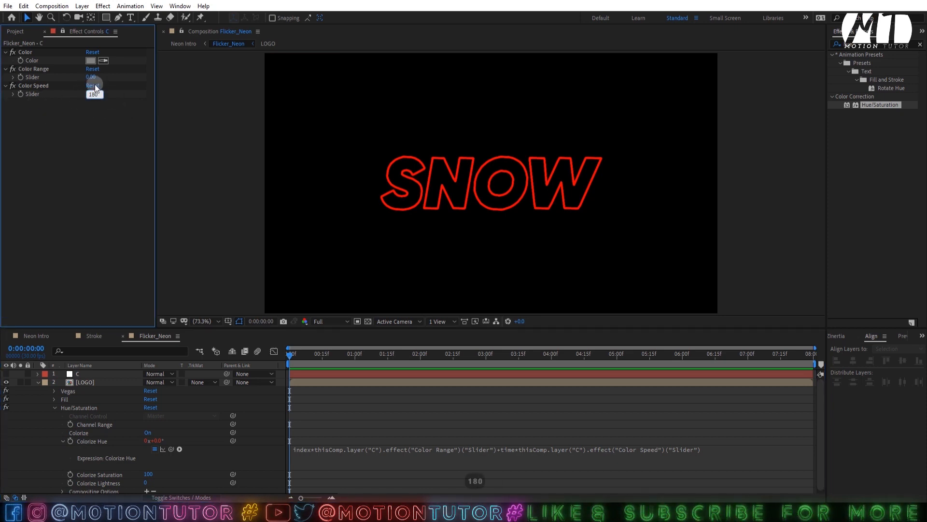
pyautogui.click(91, 77)
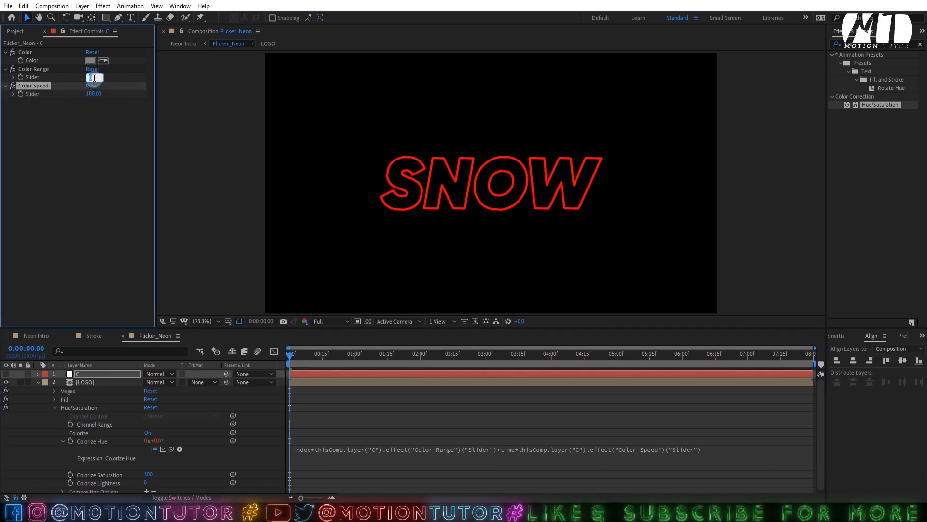
pyautogui.write('60')
pyautogui.click(8, 141)
# Duplicate the Color Speed slider effect, rename the copy Stroke Size, and move it above the Color effect
pyautogui.click(30, 87)
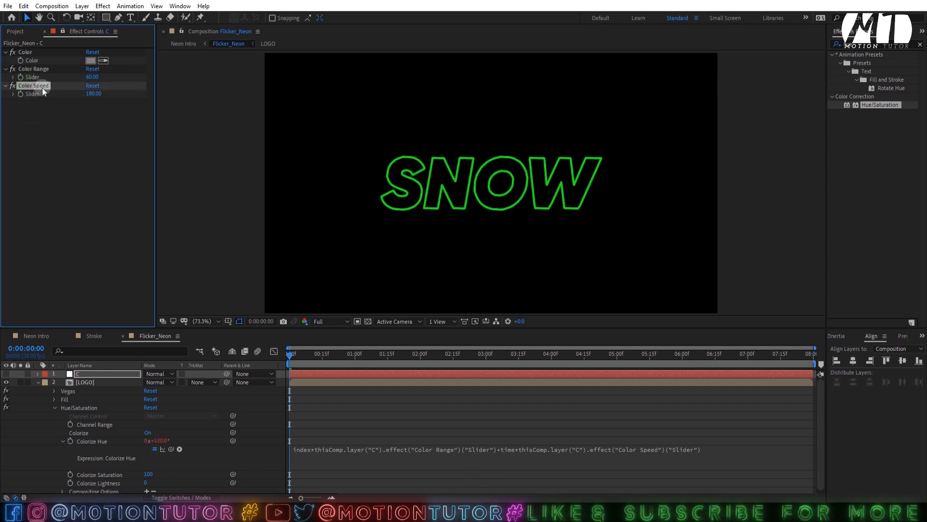
pyautogui.hotkey('ctrl', 'd')
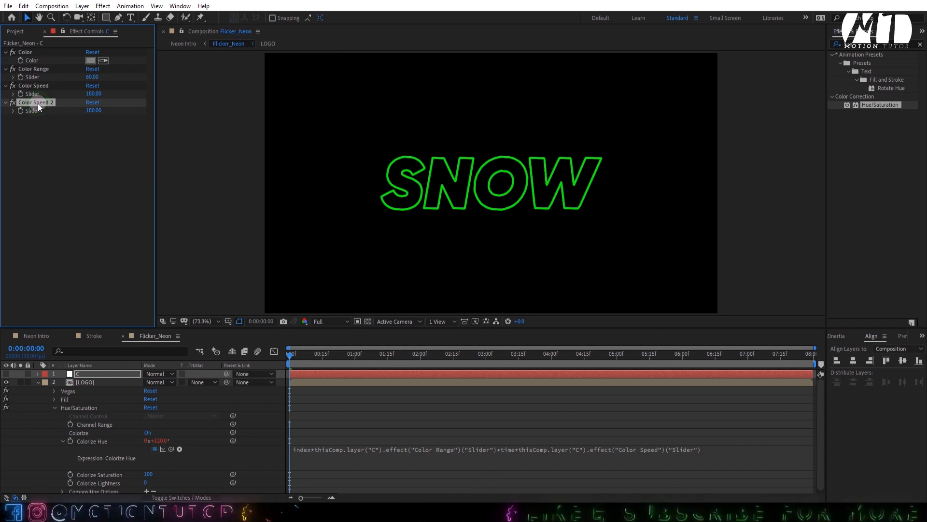
pyautogui.press('Return')
pyautogui.write('S')
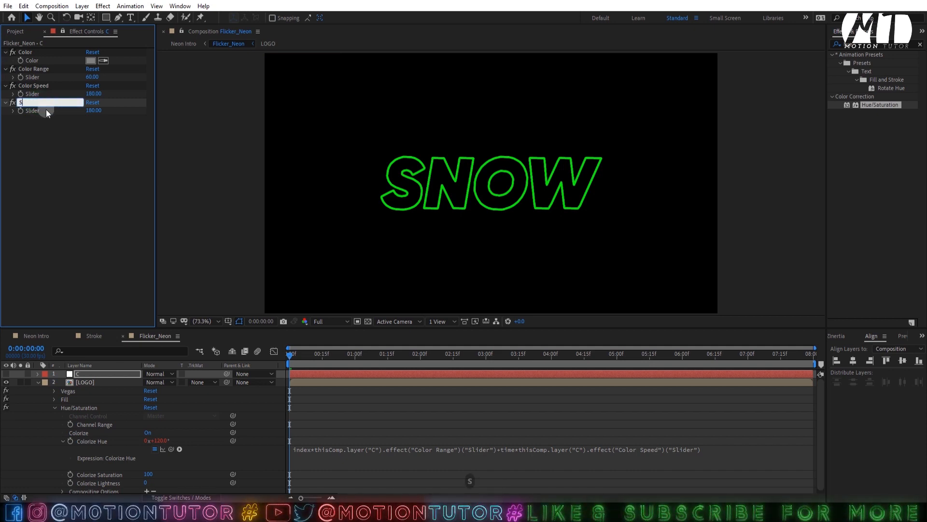
pyautogui.write('troke Size')
pyautogui.press('Return')
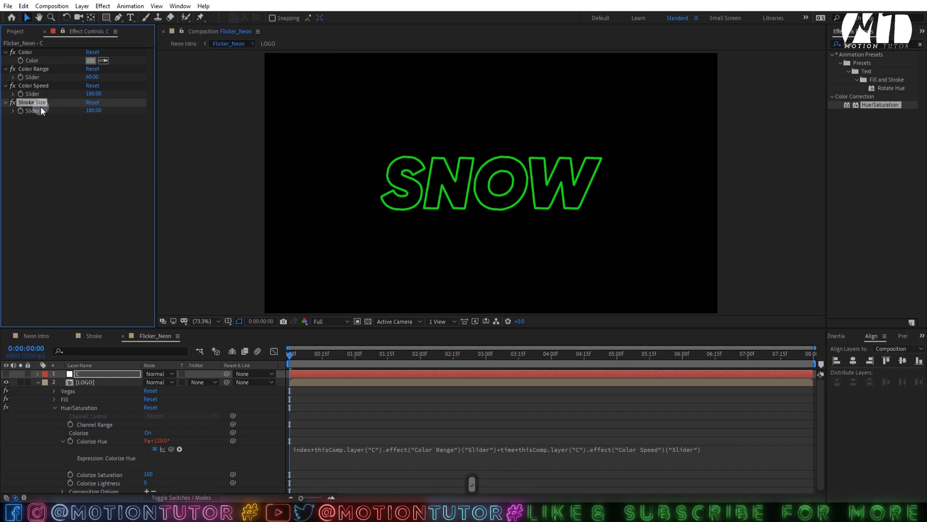
pyautogui.moveTo(29, 54); pyautogui.dragTo(29, 50)
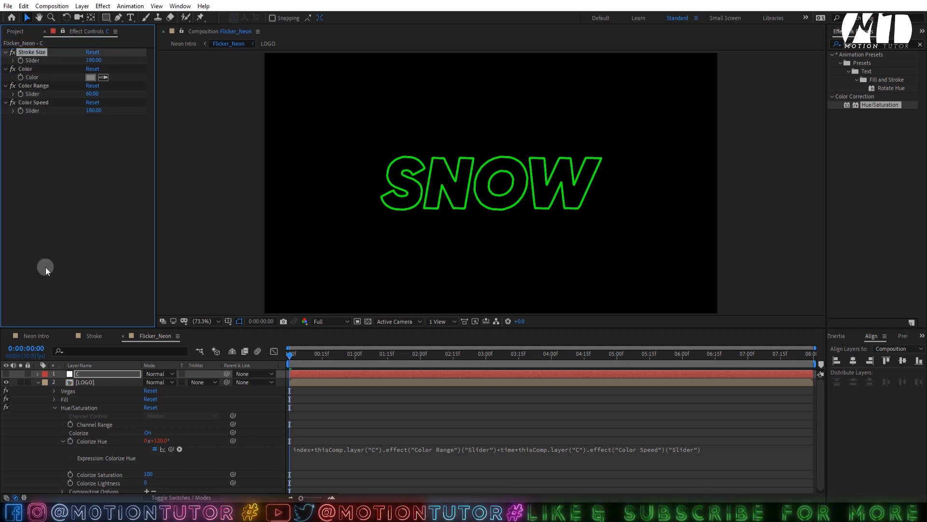
# Add an expression to the Vegas effect's rendering Width on the LOGO layer, linking it to layer C's Stroke Size slider
pyautogui.click(77, 376)
pyautogui.click(54, 391)
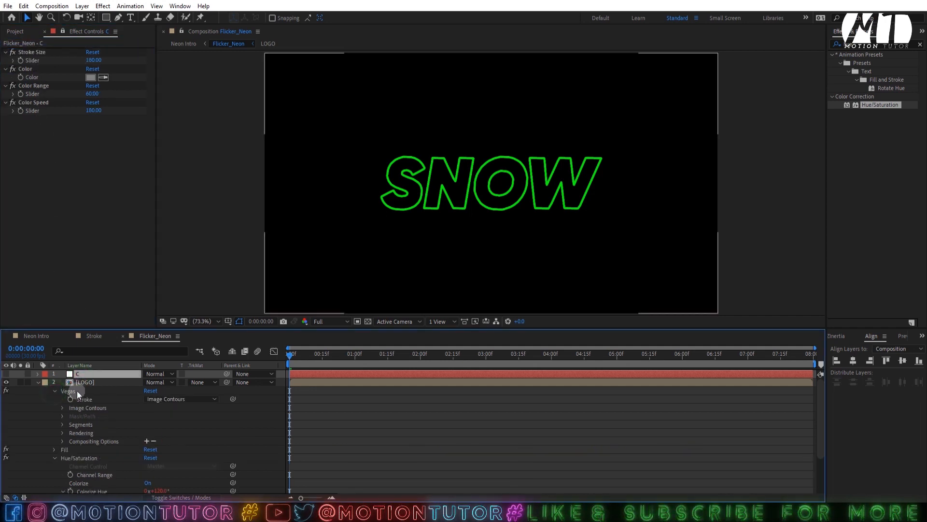
pyautogui.click(76, 391)
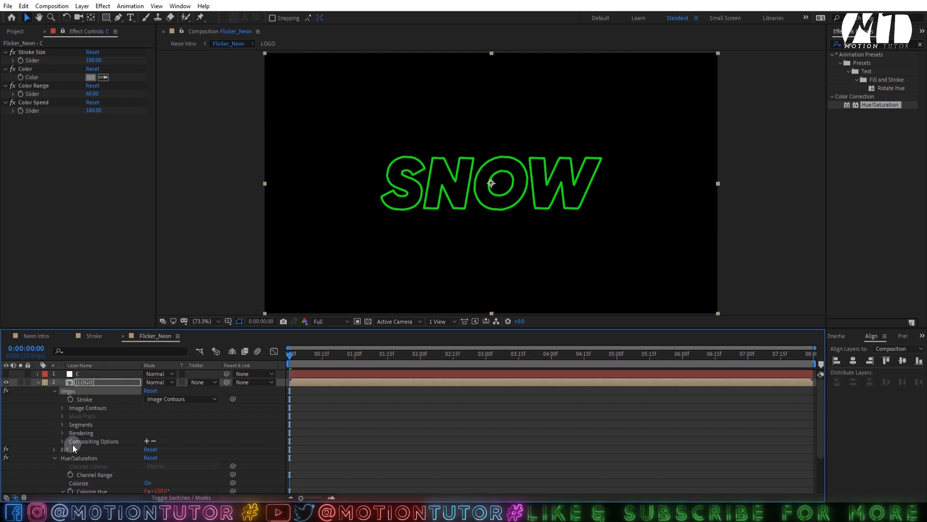
pyautogui.click(62, 432)
pyautogui.scroll(-1, 97, 435)
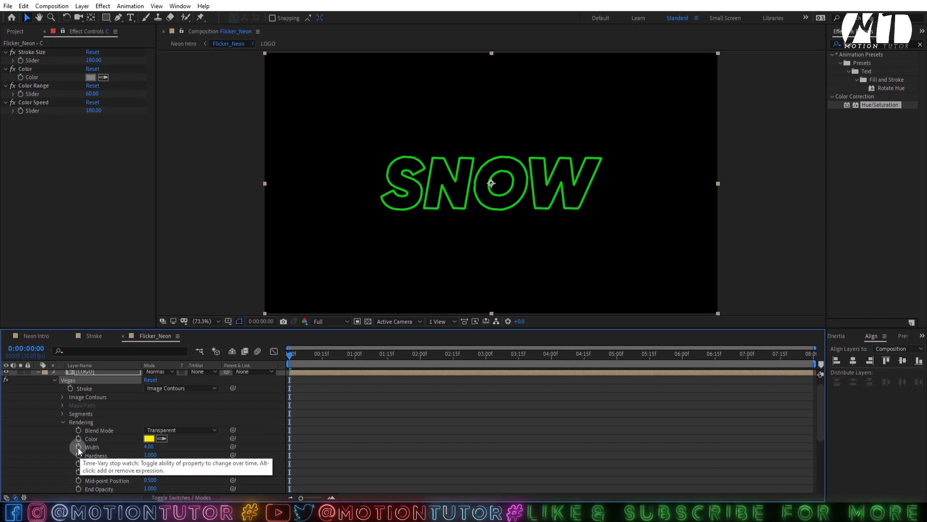
pyautogui.keyDown('alt'); pyautogui.click(77, 448); pyautogui.keyUp('alt')
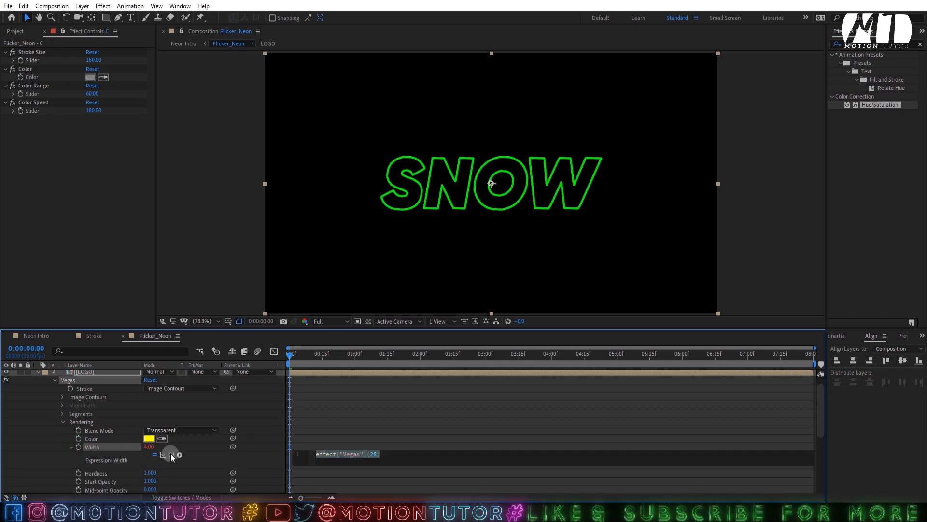
pyautogui.moveTo(171, 455); pyautogui.dragTo(28, 60)
pyautogui.click(46, 411)
# Set the Stroke Size slider on layer C to 4
pyautogui.click(93, 60)
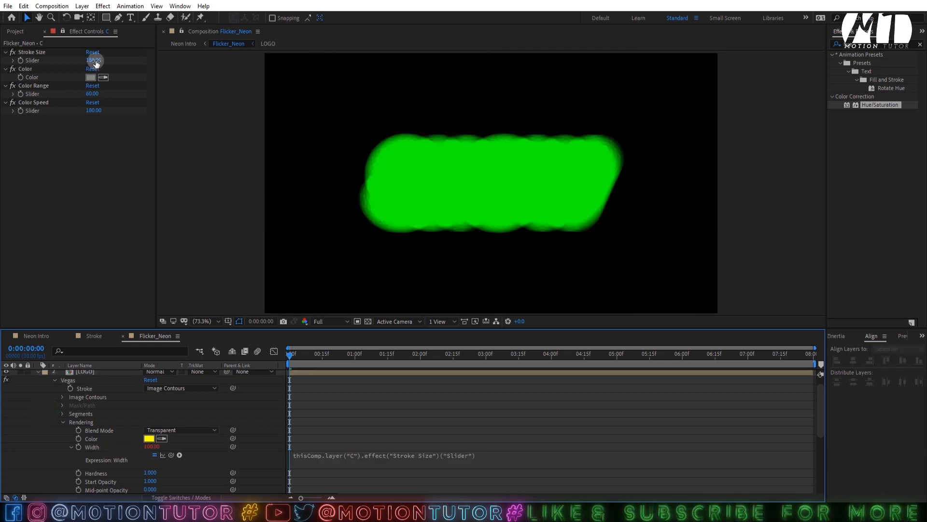
pyautogui.click(93, 160)
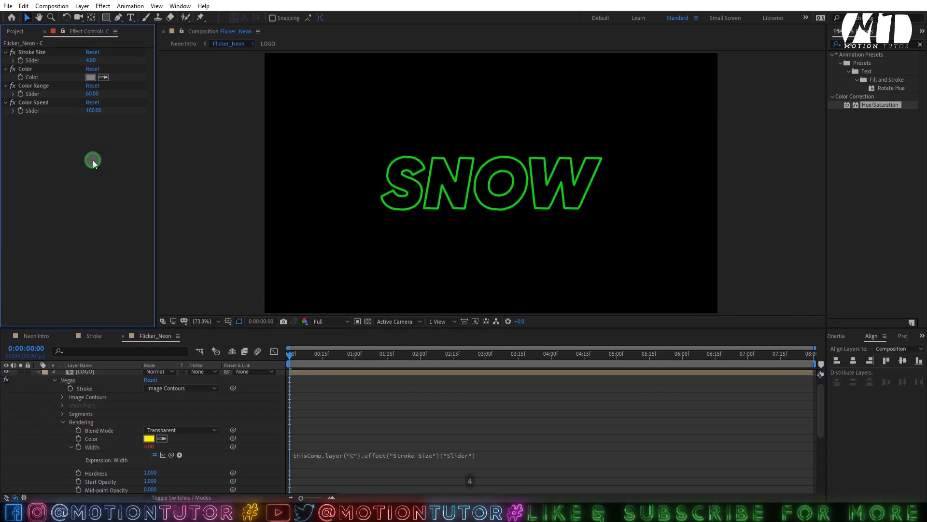
pyautogui.moveTo(96, 60)
pyautogui.mouseDown()
pyautogui.moveTo(116, 61)
pyautogui.moveTo(91, 65)
pyautogui.mouseUp()
pyautogui.hotkey('ctrl', 'z')
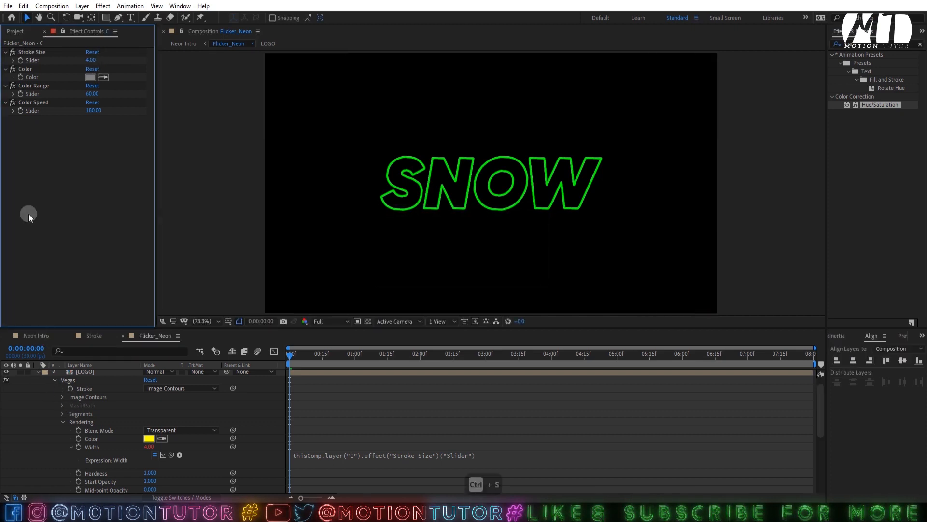
# Duplicate the Color Speed slider effect on layer C and rename the copy Flicker
pyautogui.click(33, 102)
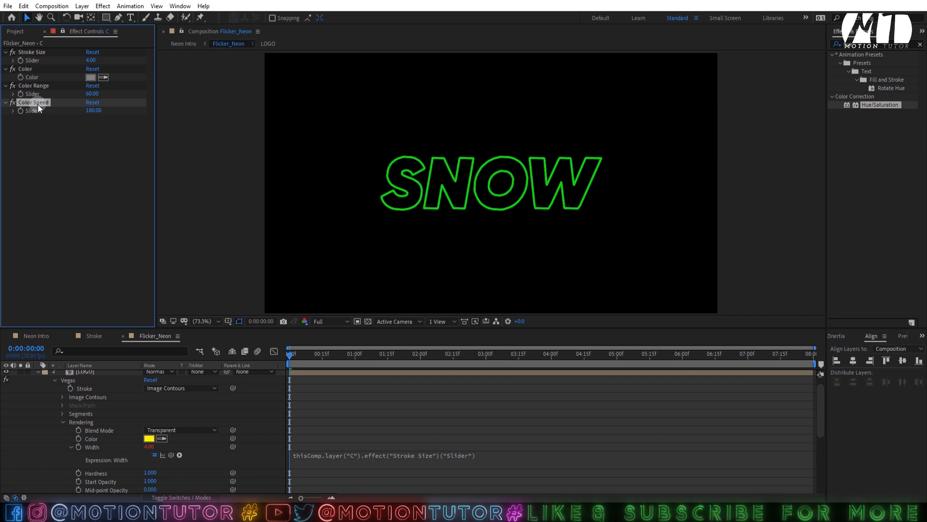
pyautogui.hotkey('ctrl', 'd')
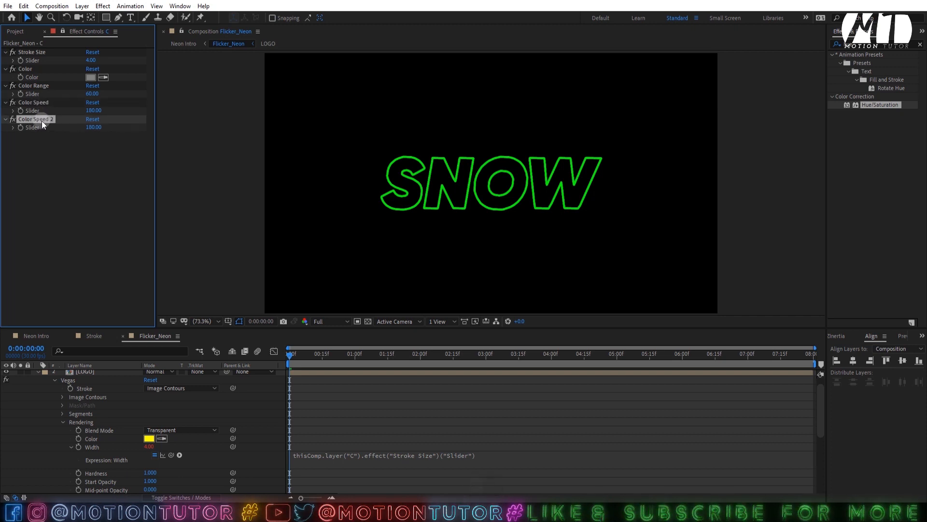
pyautogui.click(41, 121)
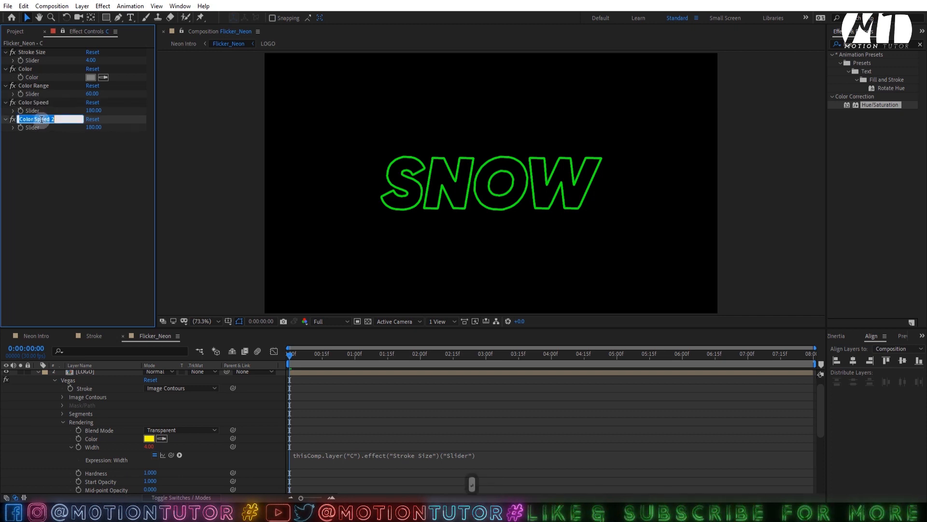
pyautogui.write('Flicker')
pyautogui.press('Return')
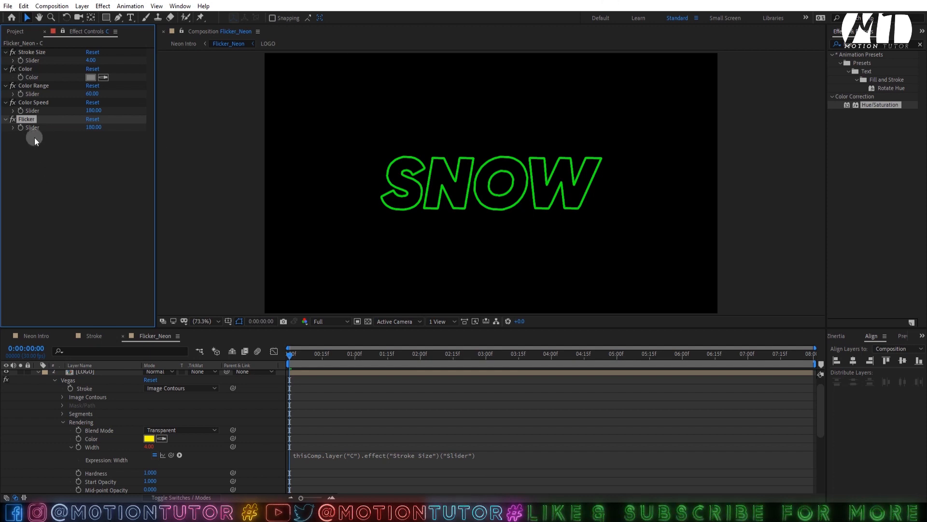
# Duplicate the Flicker slider effect as Wiggler, and duplicate Wiggler as Opacity
pyautogui.hotkey('ctrl', 'd')
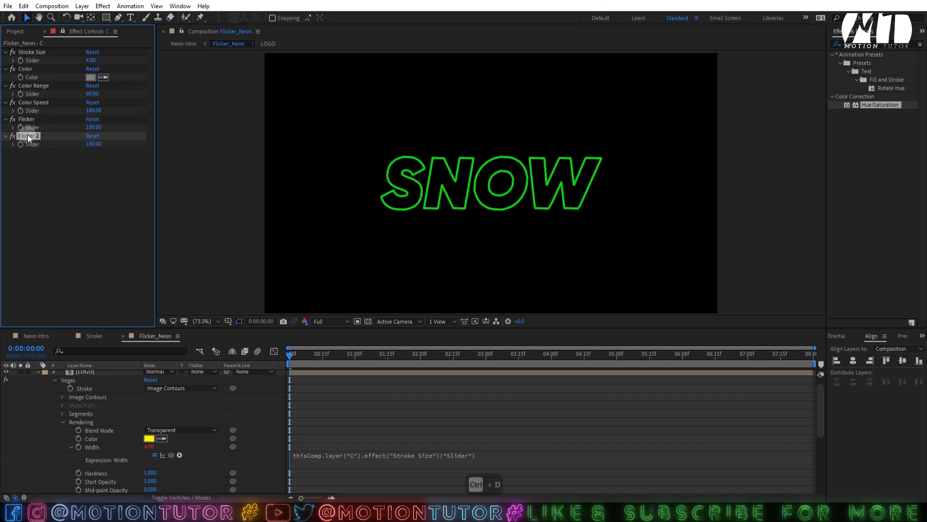
pyautogui.click(28, 135)
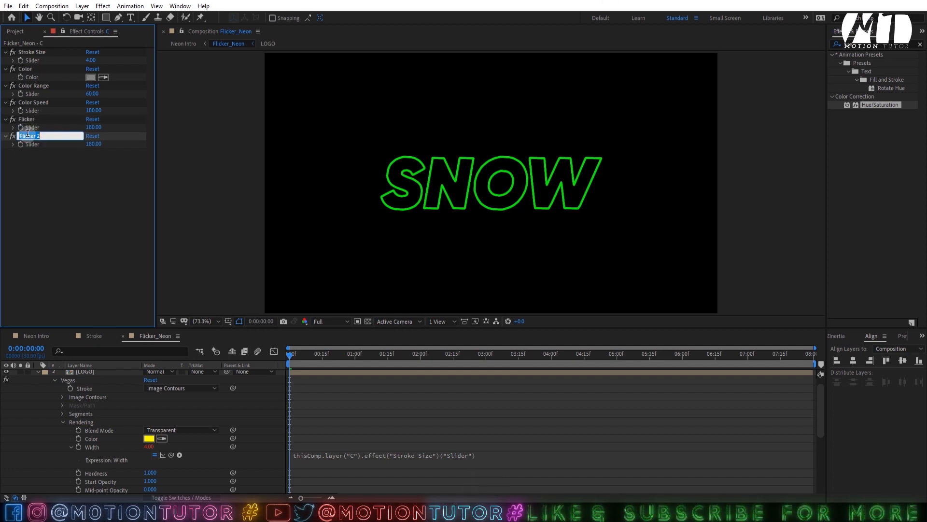
pyautogui.write('Wiggler')
pyautogui.press('Return')
pyautogui.hotkey('ctrl', 'd')
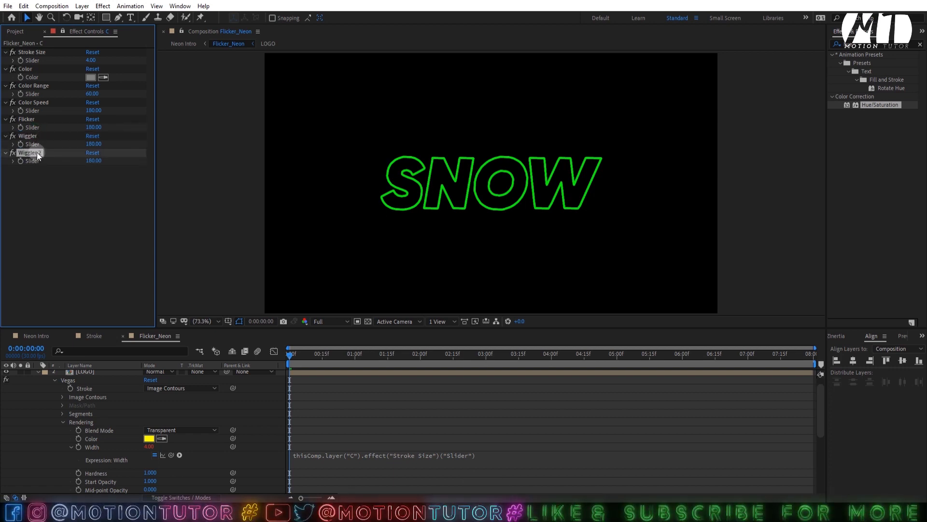
pyautogui.write('Opacity')
pyautogui.press('Return')
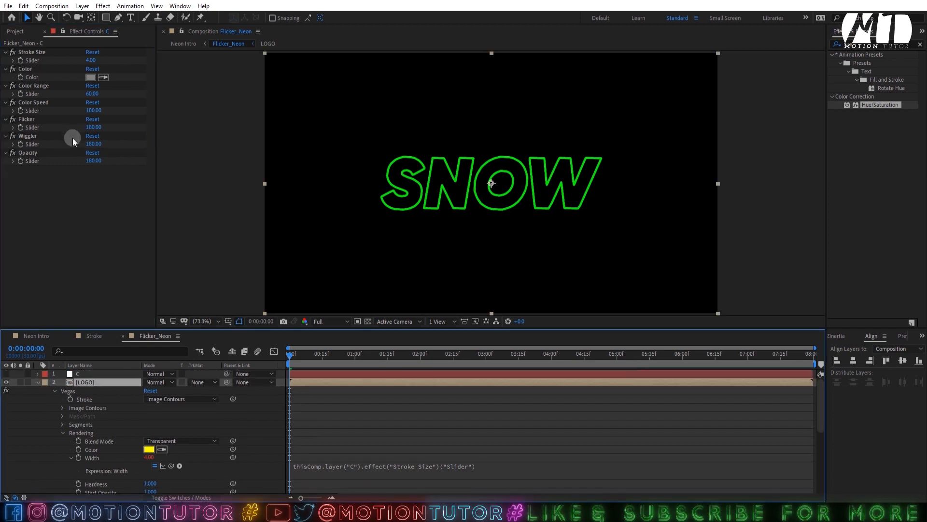
# Set the new sliders on layer C to Flicker 8, Wiggler 20 and Opacity 80
pyautogui.click(88, 129)
pyautogui.write('8')
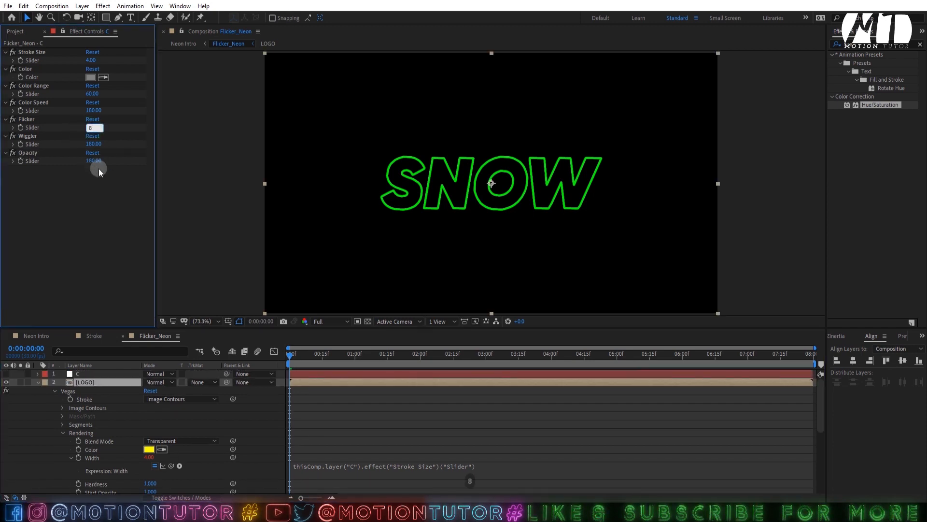
pyautogui.press('Return')
pyautogui.click(94, 144)
pyautogui.write('20')
pyautogui.press('Return')
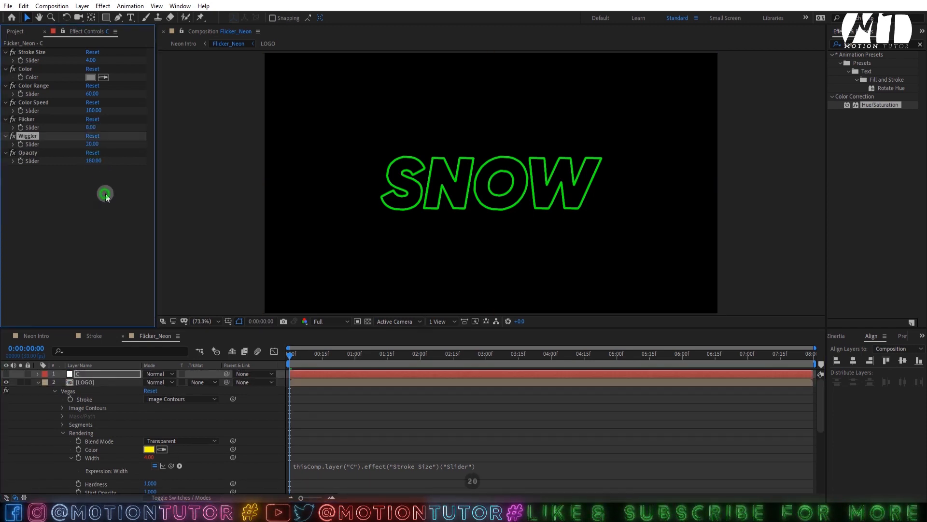
pyautogui.click(93, 161)
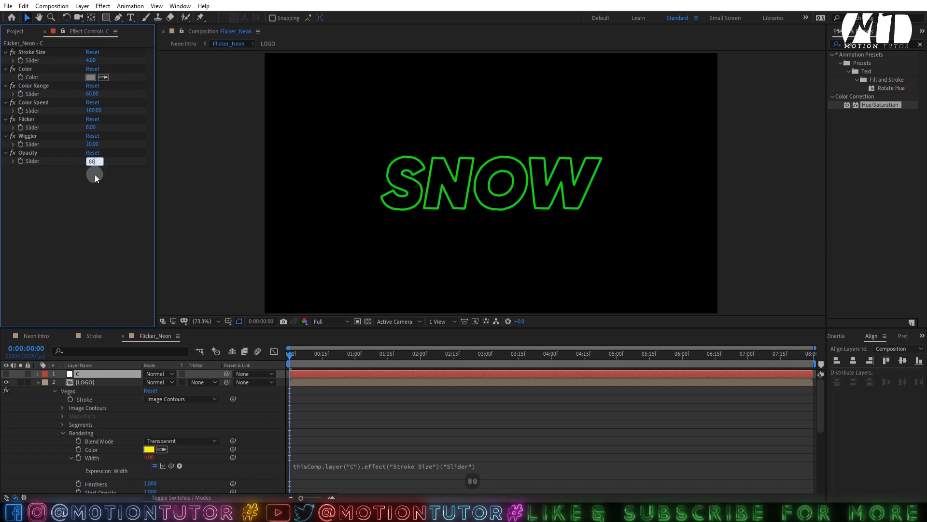
pyautogui.write('80')
# Find the Transform effect and apply it to the LOGO layer in Flicker_Neon
pyautogui.click(107, 382)
pyautogui.click(853, 44)
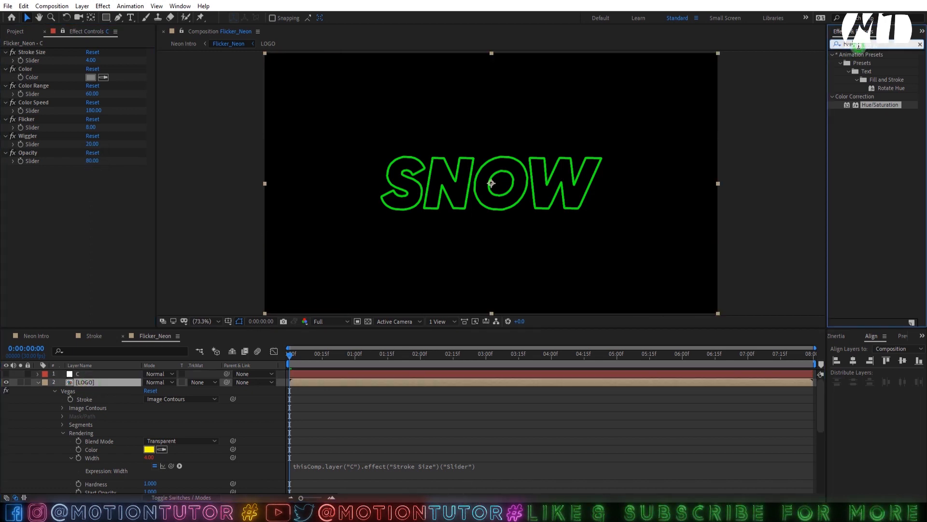
pyautogui.hotkey('ctrl', 'a')
pyautogui.write('tra')
pyautogui.moveTo(874, 138); pyautogui.dragTo(86, 382)
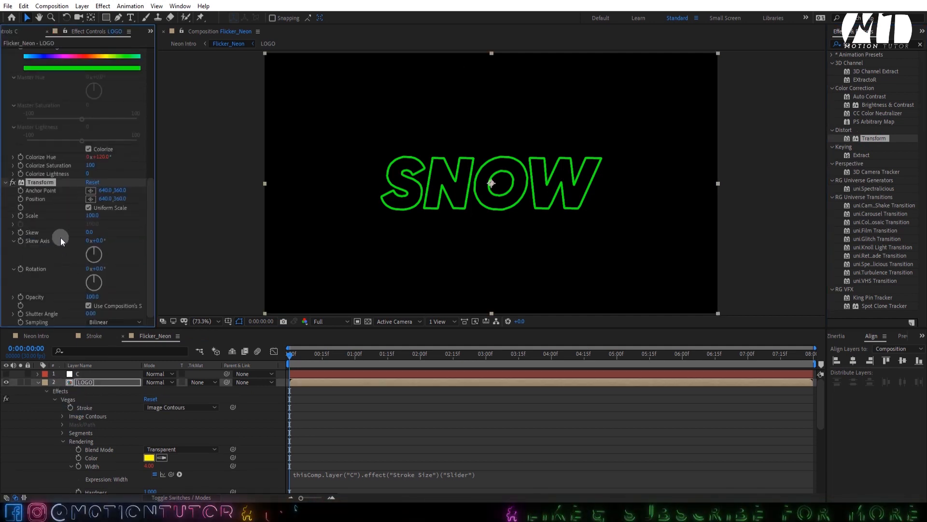
# Add an expression to the Transform effect's Opacity on the LOGO layer, linking it to layer C's Opacity slider
pyautogui.click(44, 31)
pyautogui.click(70, 82)
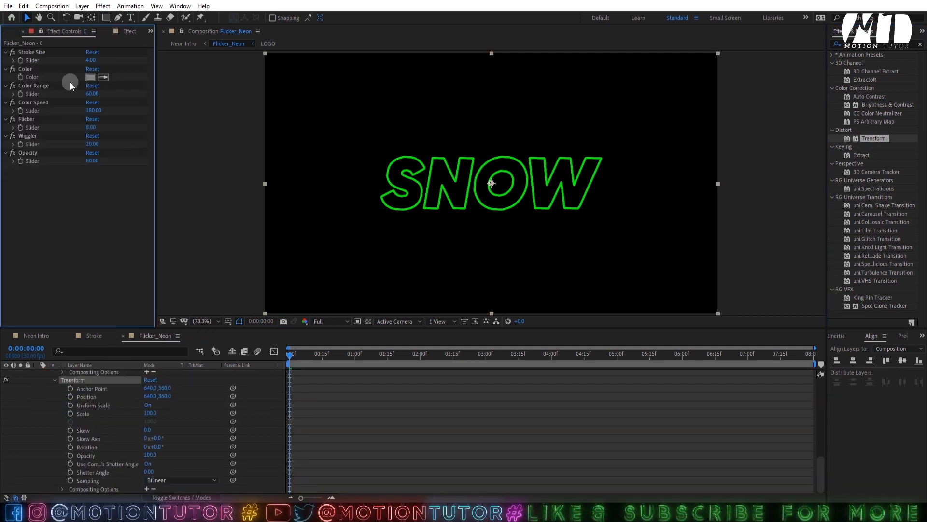
pyautogui.click(82, 456)
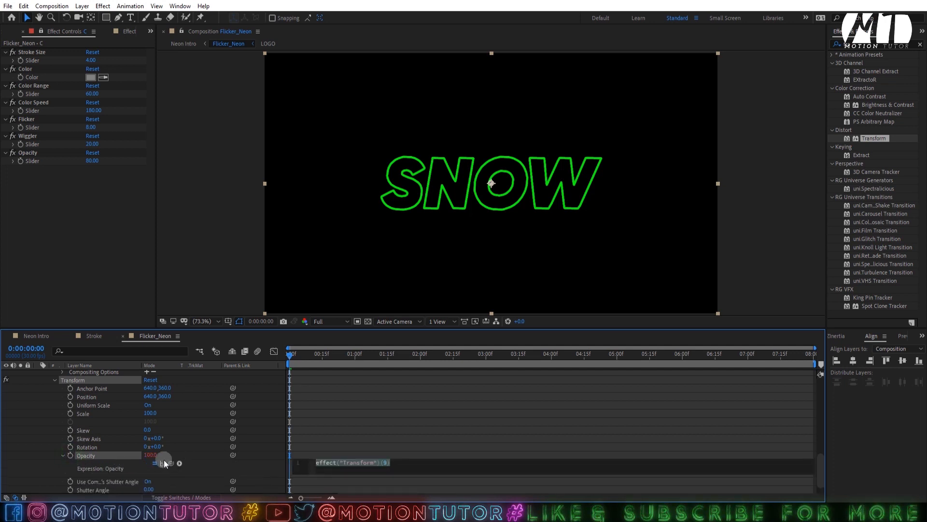
pyautogui.moveTo(171, 463); pyautogui.dragTo(32, 161)
pyautogui.click(14, 442)
# Add a wiggle() expression to the layer Opacity of LOGO in Flicker_Neon
pyautogui.scroll(2, 114, 393)
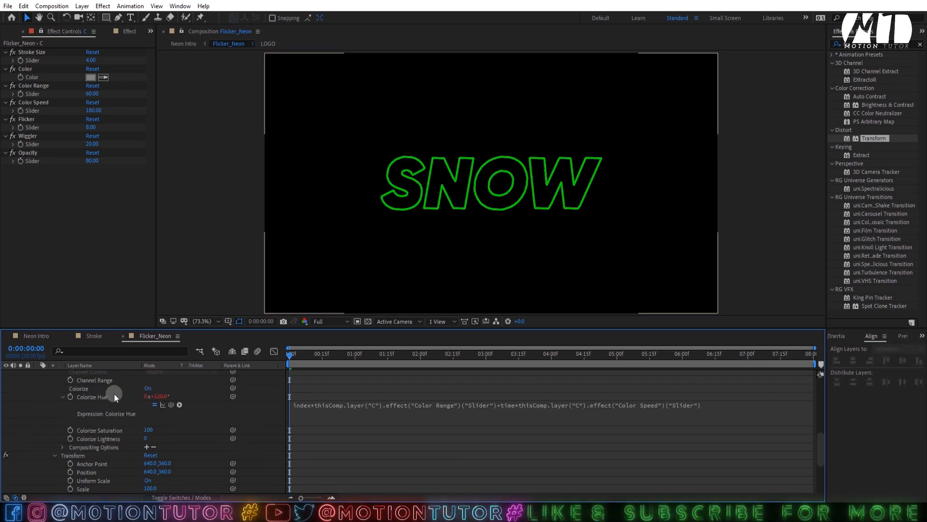
pyautogui.scroll(10, 82, 384)
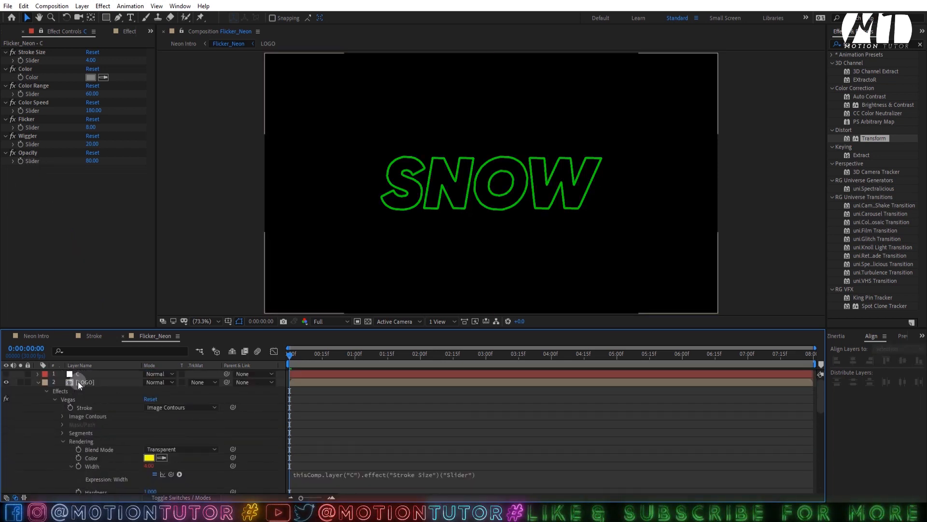
pyautogui.click(74, 383)
pyautogui.press('t')
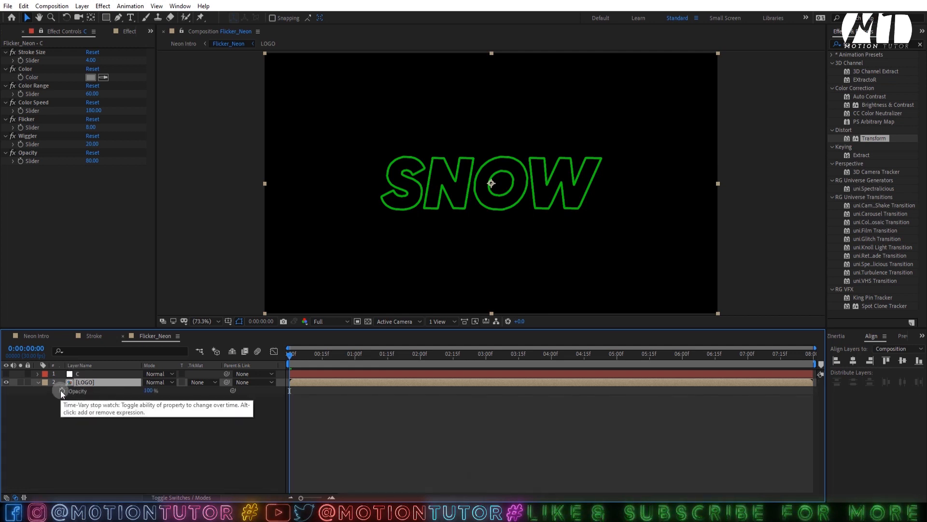
pyautogui.keyDown('alt'); pyautogui.click(59, 391); pyautogui.keyUp('alt')
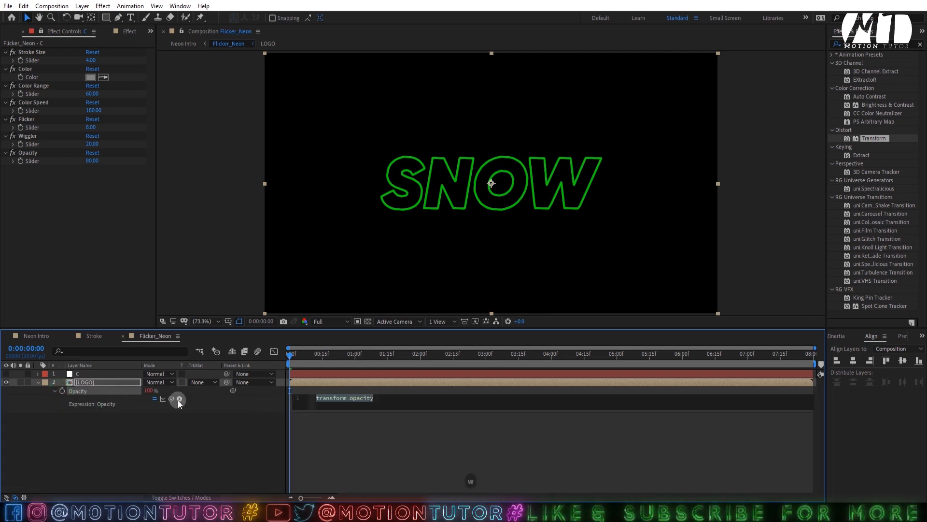
pyautogui.write('wig')
pyautogui.press('Return')
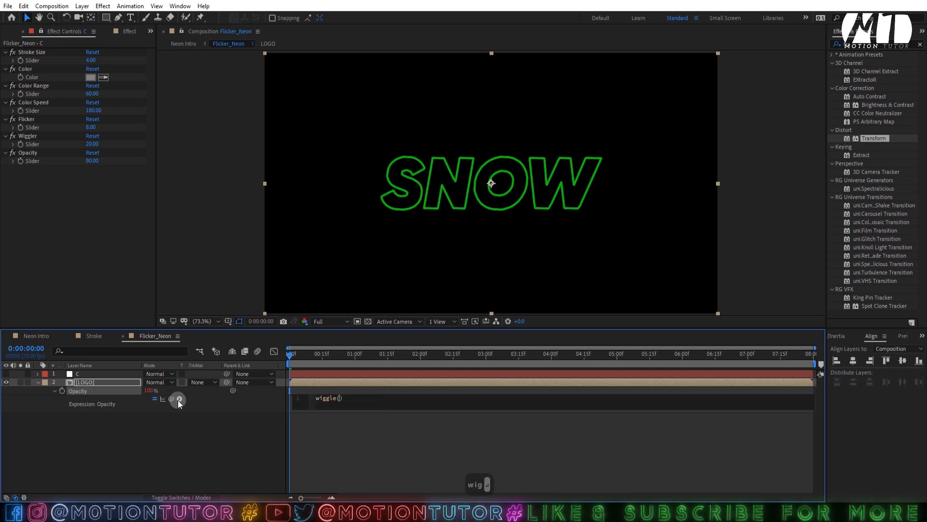
# Link the wiggle arguments to layer C's Flicker and Wiggler sliders, end the expression with a semicolon, and save the project
pyautogui.moveTo(171, 398); pyautogui.dragTo(35, 127)
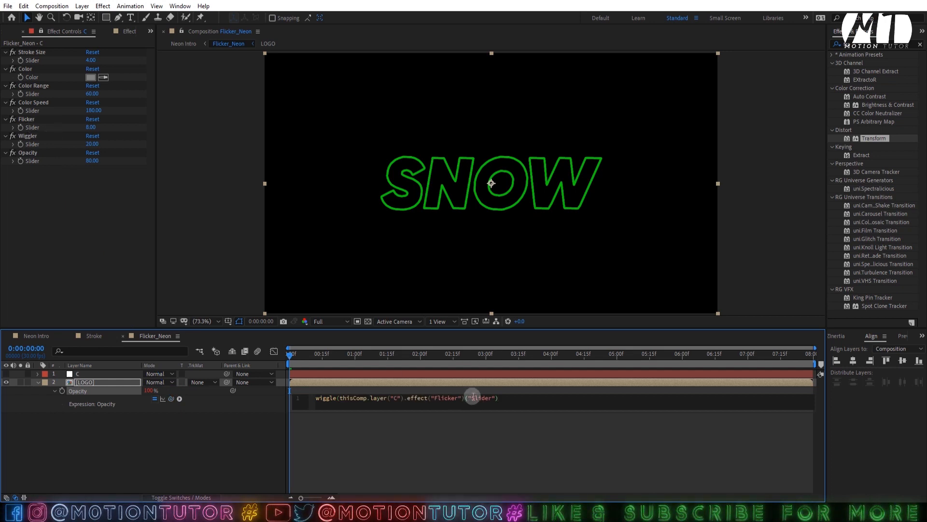
pyautogui.write(',')
pyautogui.moveTo(171, 398); pyautogui.dragTo(38, 144)
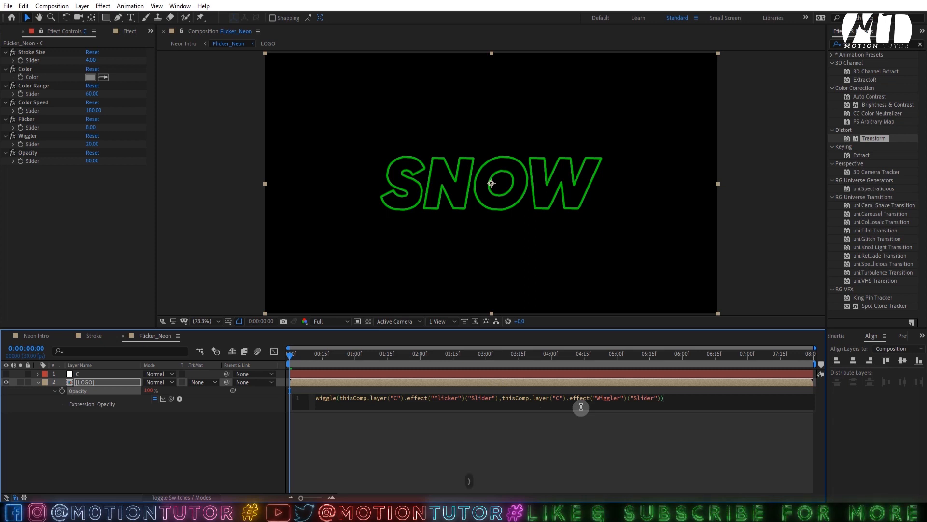
pyautogui.moveTo(660, 398); pyautogui.dragTo(664, 398)
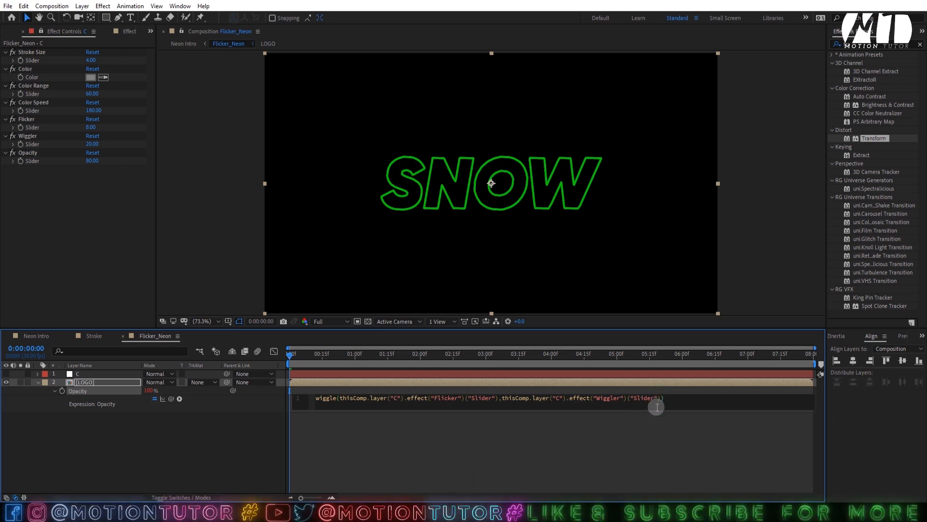
pyautogui.write(';')
pyautogui.click(295, 425)
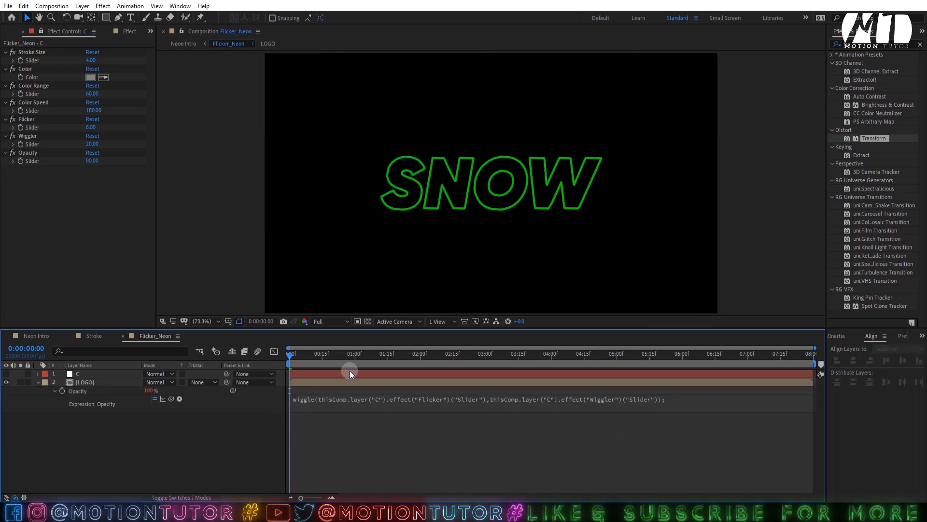
pyautogui.hotkey('ctrl', 's')
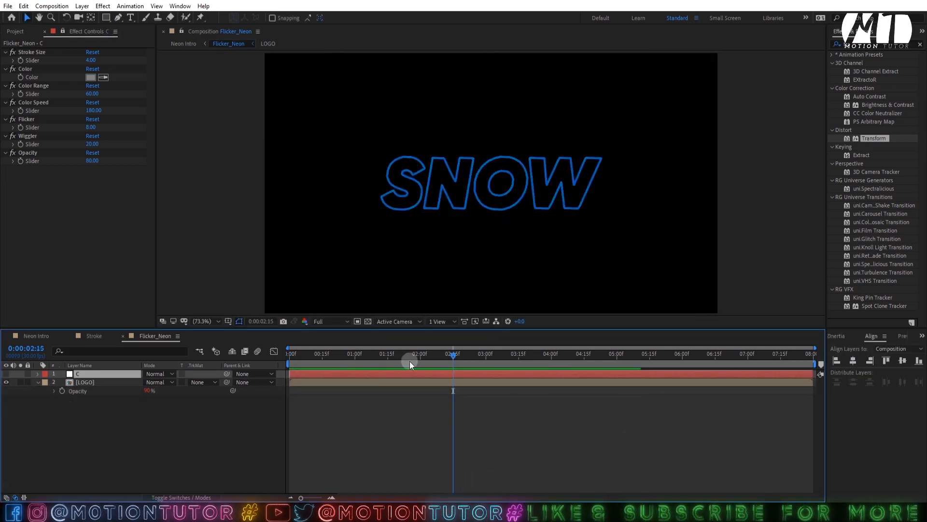
# Preview the flicker, try Wiggler at 102 and Opacity at 34 on layer C, undo both changes and save
pyautogui.moveTo(410, 361); pyautogui.dragTo(496, 388)
pyautogui.press('space')
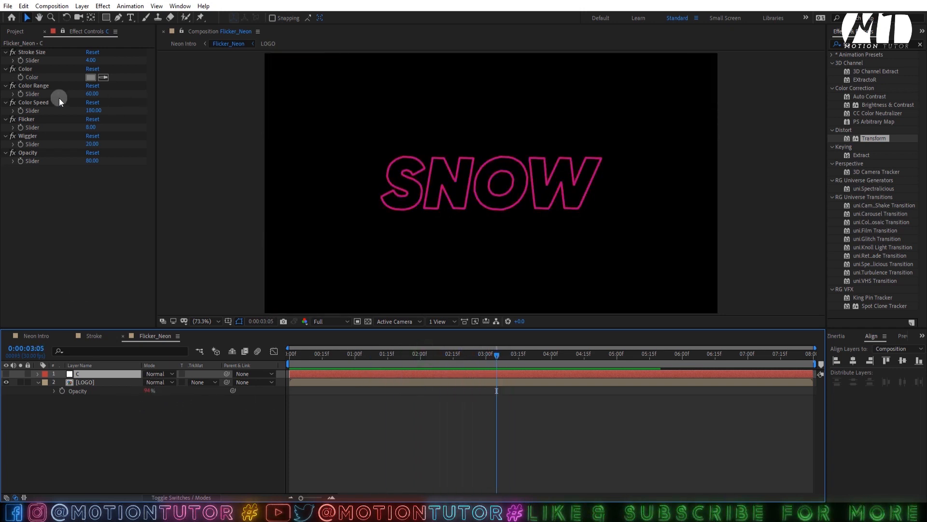
pyautogui.moveTo(92, 149); pyautogui.dragTo(135, 147)
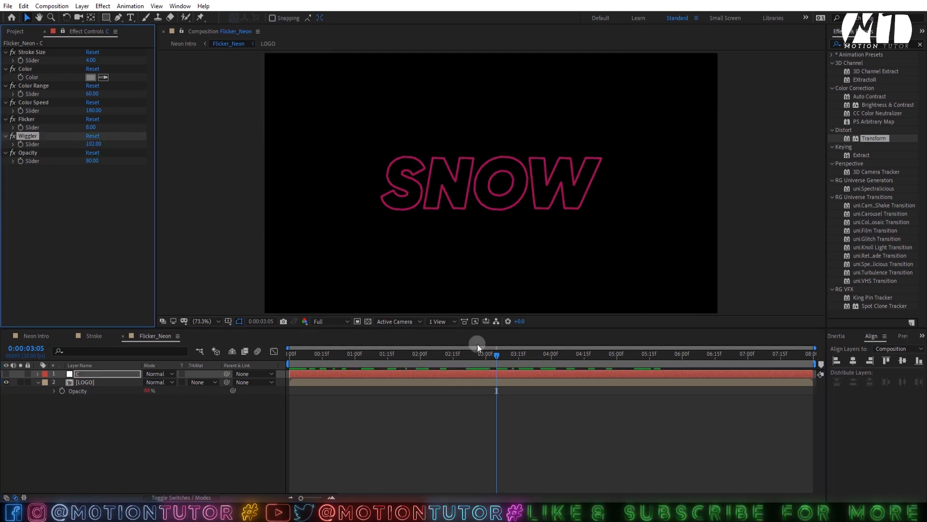
pyautogui.moveTo(487, 364); pyautogui.dragTo(433, 366)
pyautogui.press('space')
pyautogui.press('space')
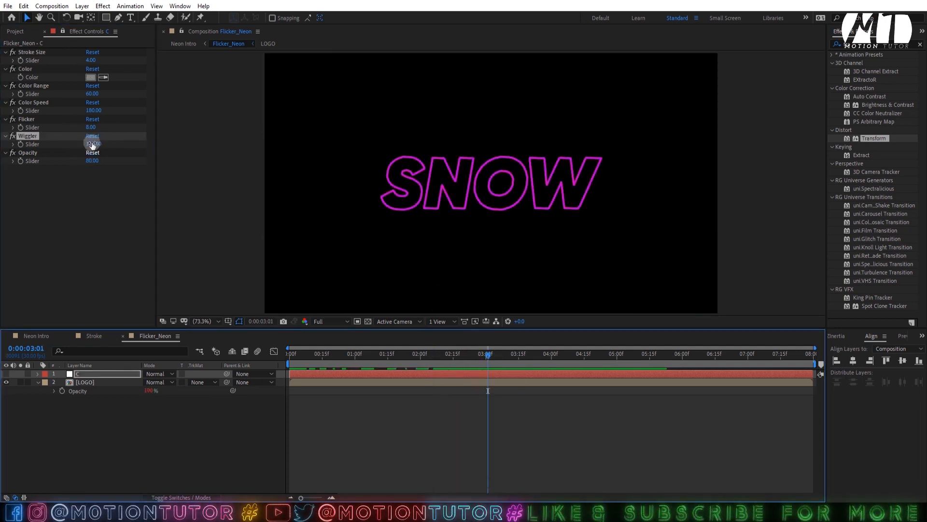
pyautogui.hotkey('ctrl', 'z')
pyautogui.moveTo(90, 162); pyautogui.dragTo(87, 160)
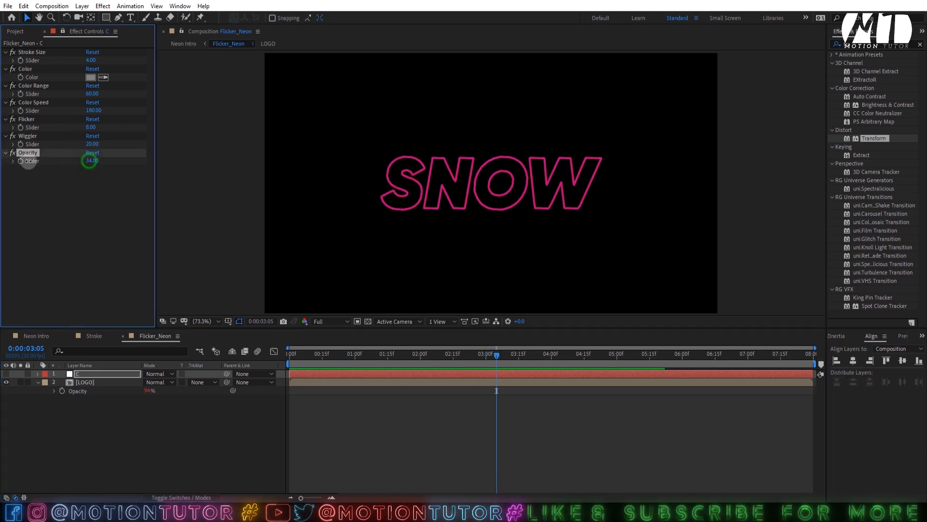
pyautogui.hotkey('ctrl', 'z')
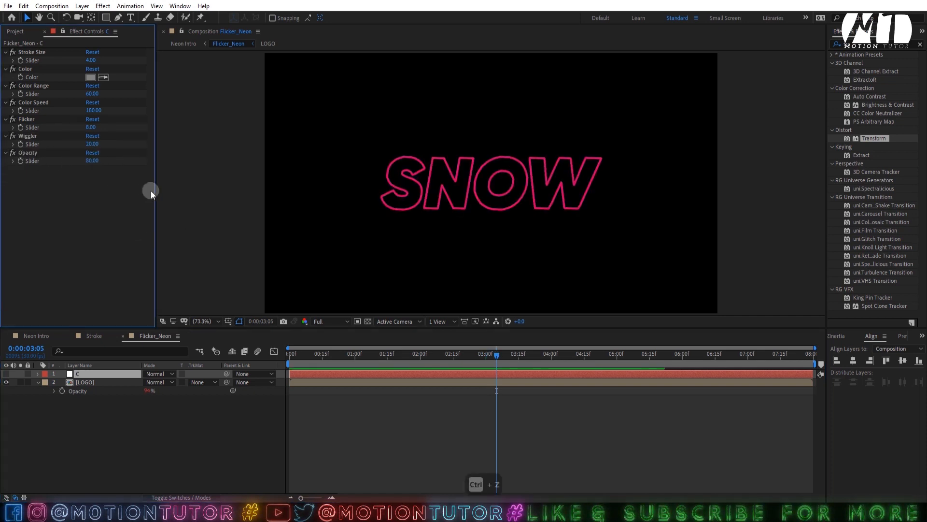
pyautogui.hotkey('ctrl', 's')
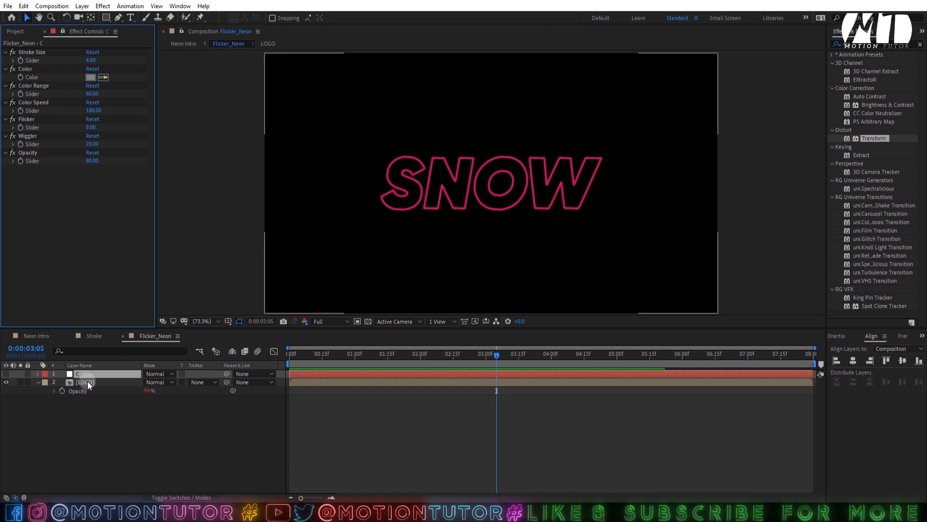
# Unlock the effect controls and set the LOGO layer's Vegas image contours to render Selected Contour with the Alpha channel
pyautogui.click(87, 381)
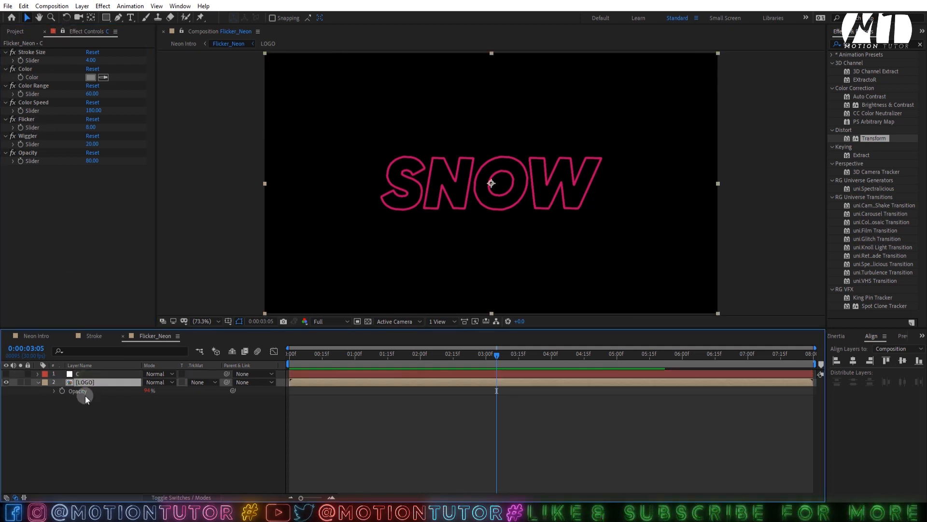
pyautogui.click(63, 31)
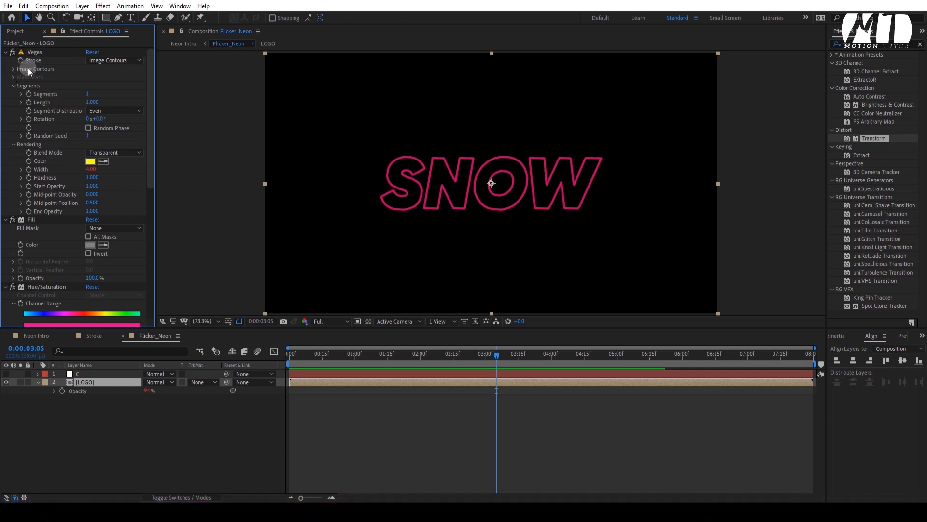
pyautogui.click(24, 70)
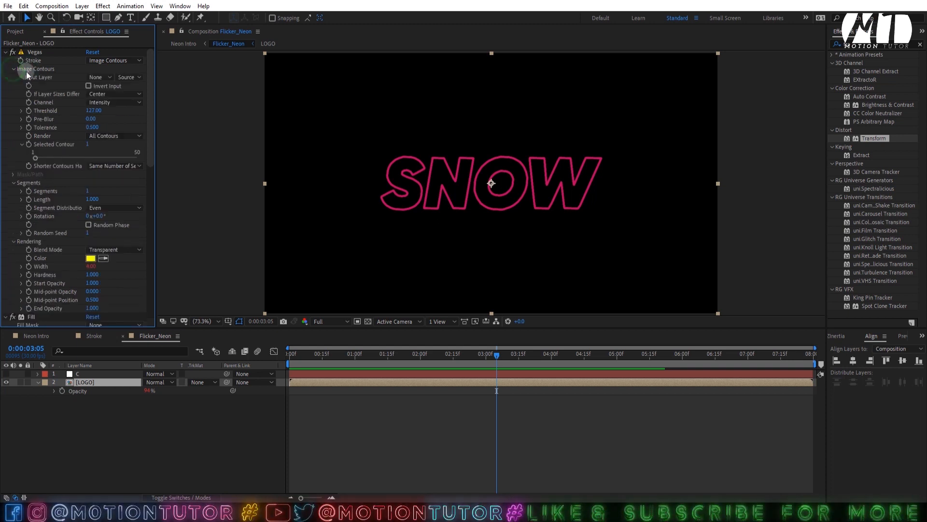
pyautogui.click(95, 136)
pyautogui.click(115, 158)
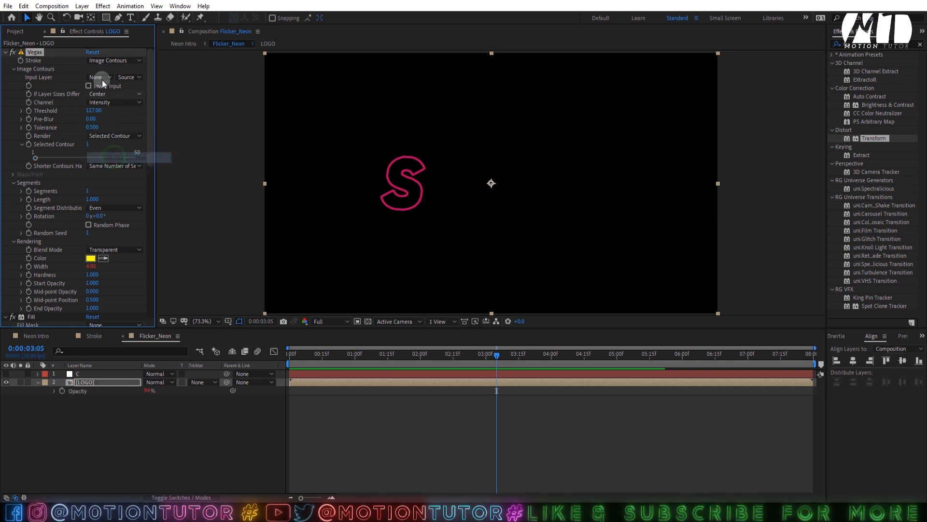
pyautogui.click(114, 103)
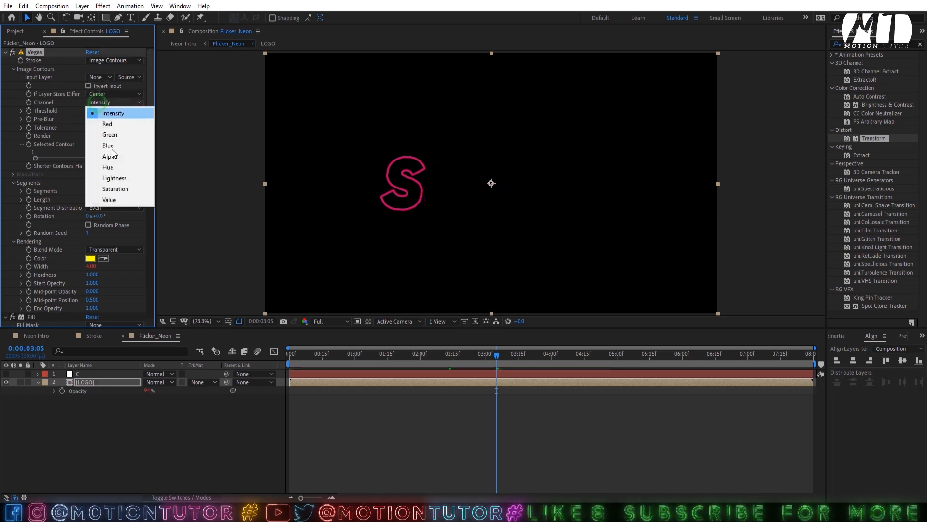
pyautogui.click(113, 159)
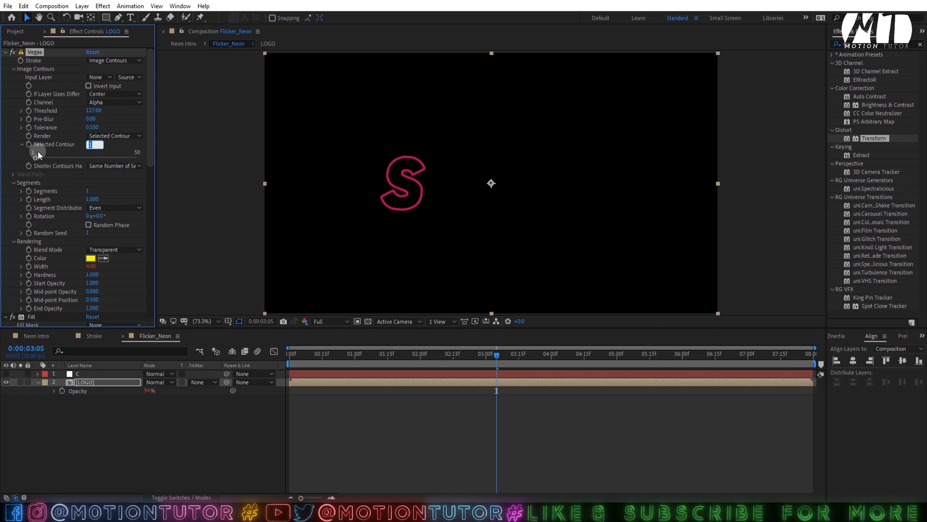
# Duplicate the LOGO layer and set the copy's Vegas Selected Contour to 2
pyautogui.click(78, 384)
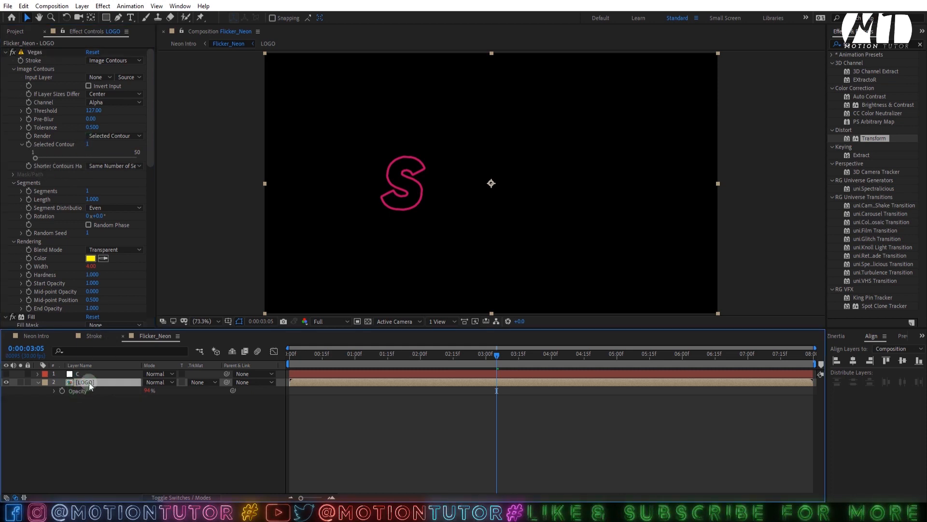
pyautogui.hotkey('ctrl', 'd')
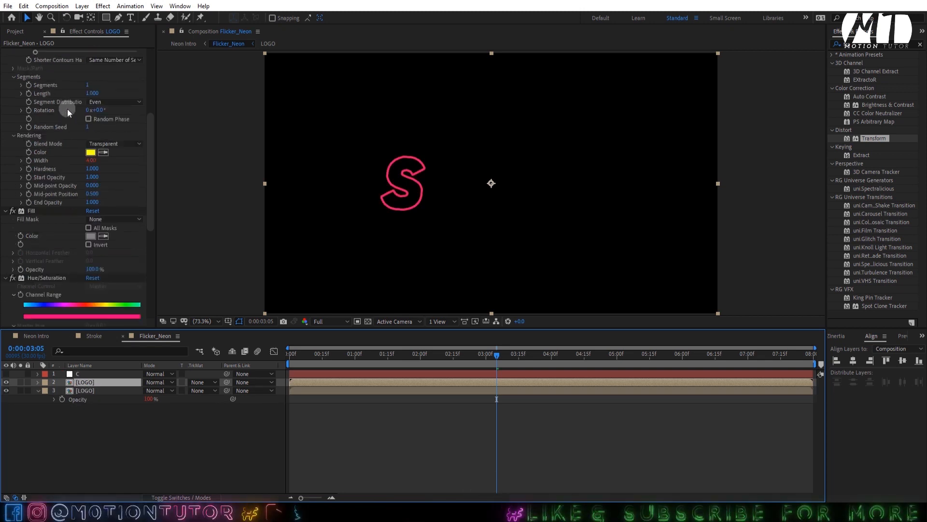
pyautogui.scroll(4, 68, 109)
pyautogui.click(89, 145)
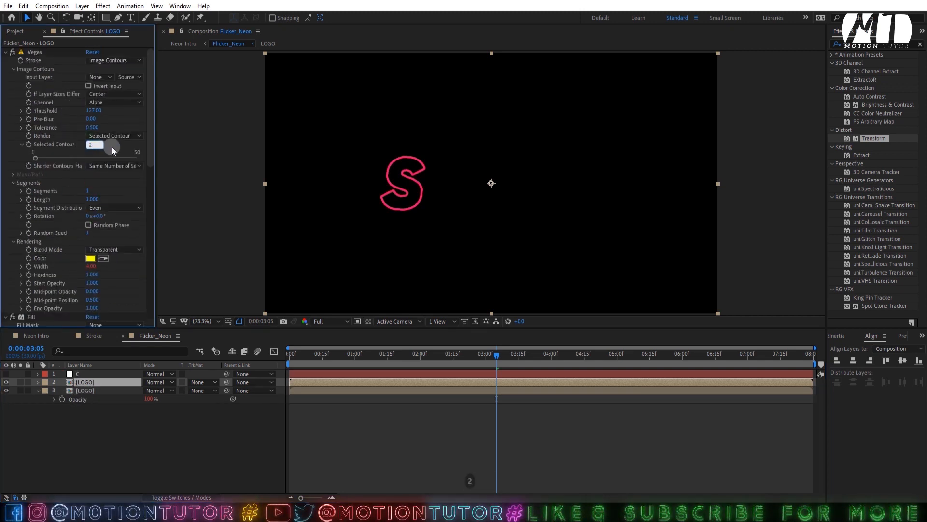
pyautogui.write('2')
pyautogui.press('Return')
# Compare the two LOGO layers and delete the duplicate
pyautogui.click(103, 383)
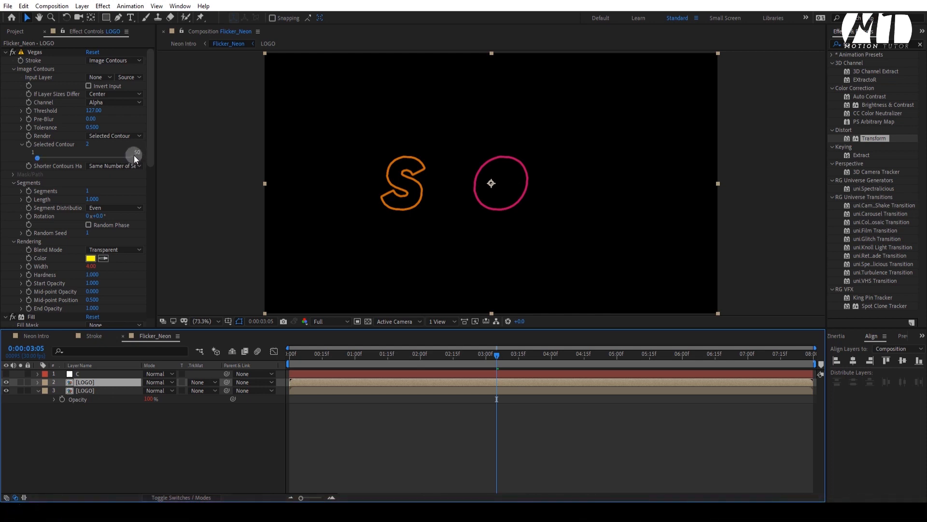
pyautogui.click(89, 383)
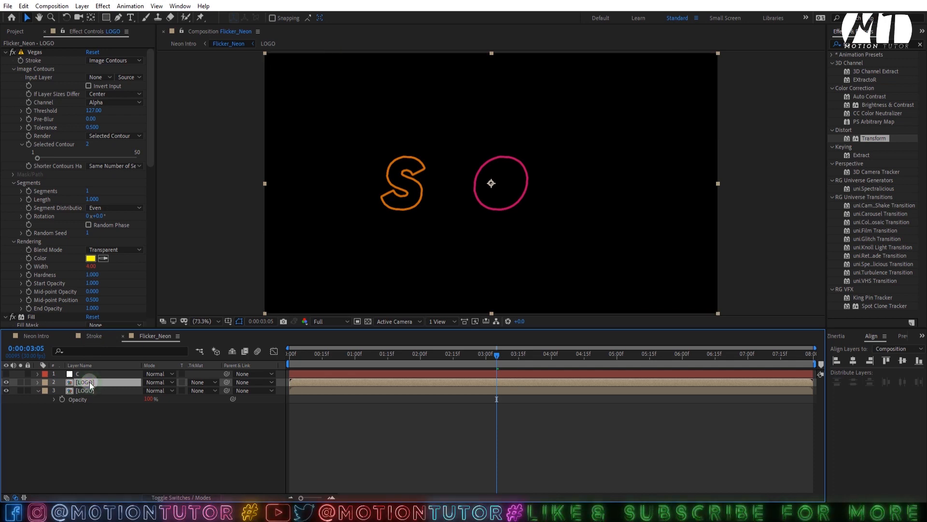
pyautogui.click(88, 390)
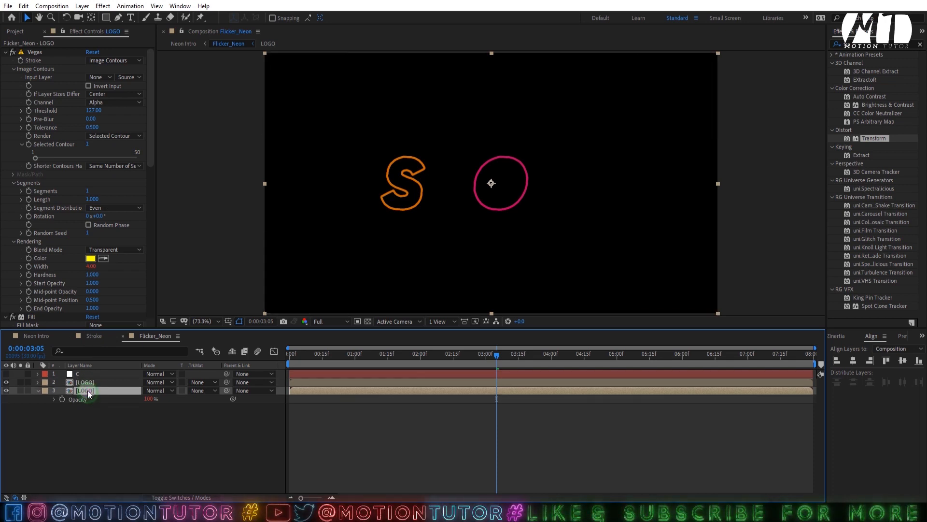
pyautogui.click(89, 382)
pyautogui.press('Delete')
# Rename the remaining LOGO layer to LOGO 1
pyautogui.click(89, 383)
pyautogui.press('Return')
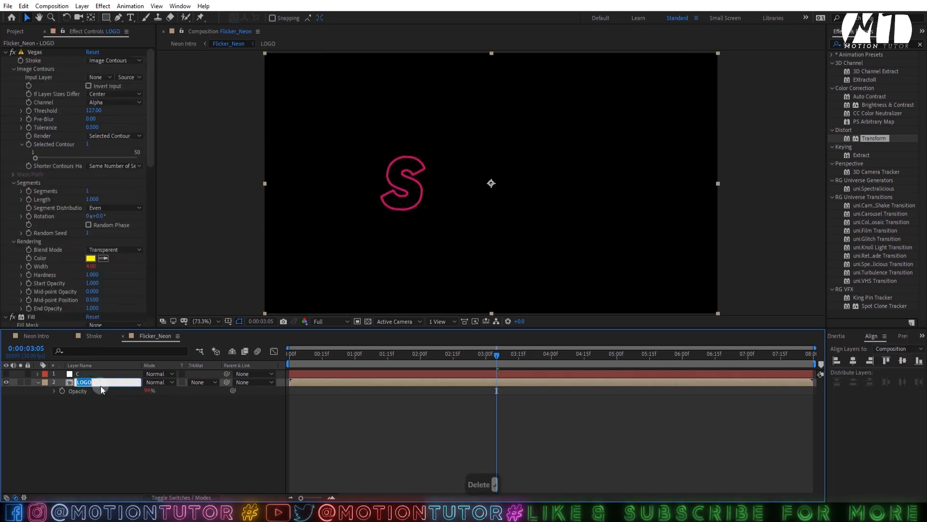
pyautogui.click(98, 382)
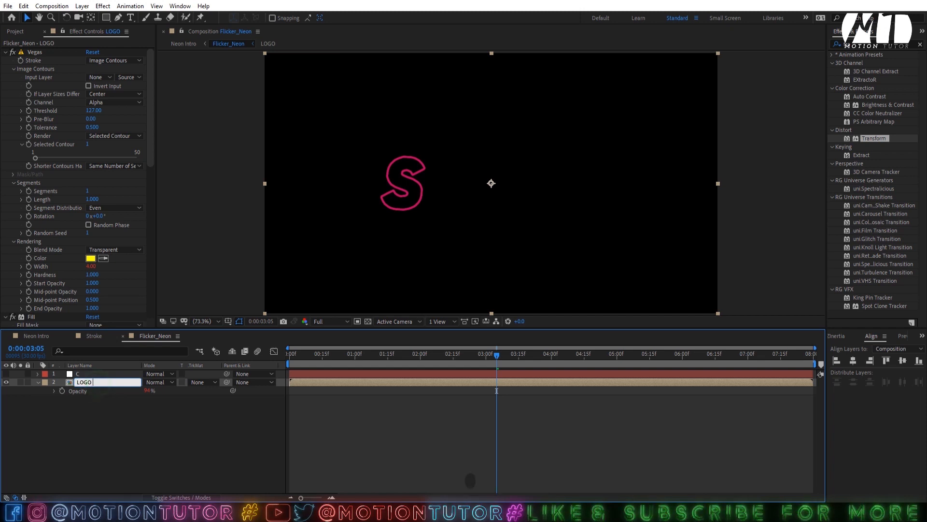
pyautogui.write('1')
pyautogui.press('Return')
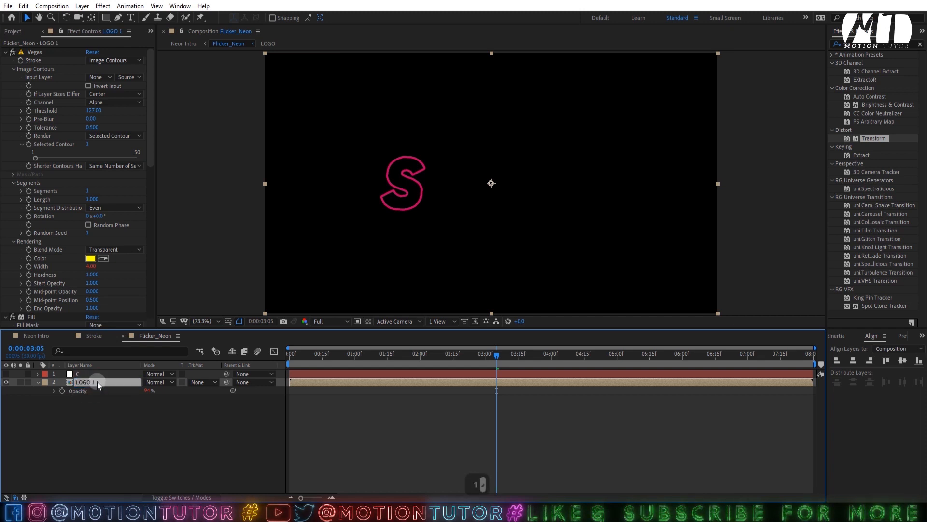
# Duplicate the LOGO 1 layer eleven times, making numbered copies up to LOGO 12
pyautogui.hotkey('ctrl', 'd')
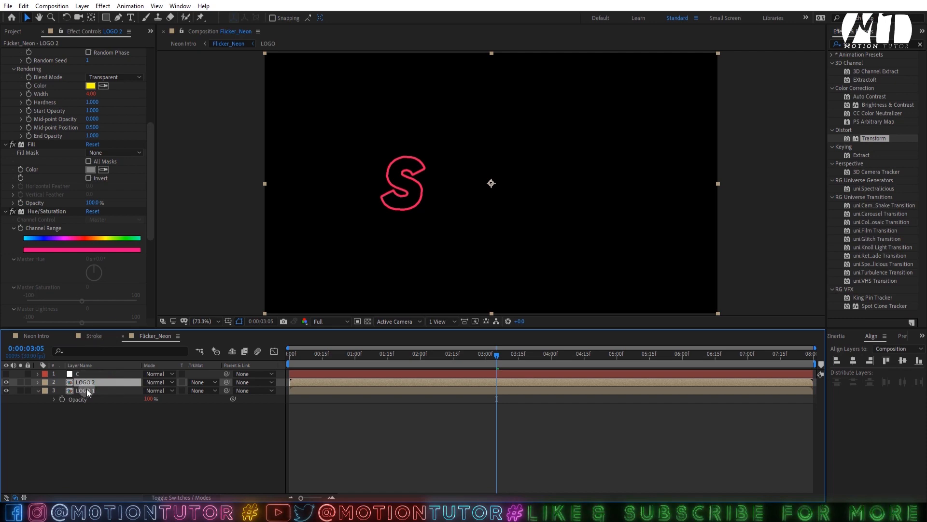
pyautogui.hotkey('ctrl', 'd')
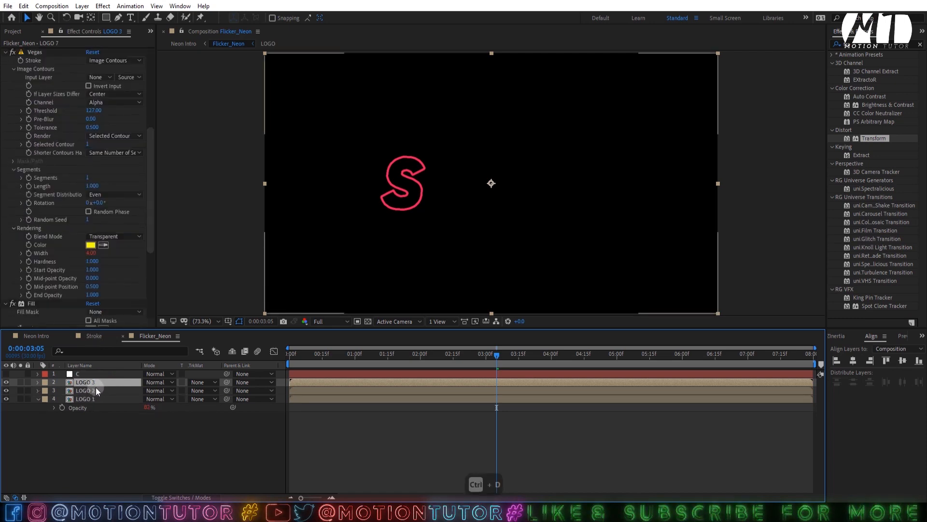
pyautogui.hotkey('ctrl', 'd')
pyautogui.hotkey('ctrl', 'd')
pyautogui.hotkey('ctrl', 'd')
pyautogui.hotkey('ctrl', 'd')
pyautogui.hotkey('ctrl', 'd')
pyautogui.hotkey('ctrl', 'd')
pyautogui.hotkey('ctrl', 'd')
pyautogui.hotkey('ctrl', 'd')
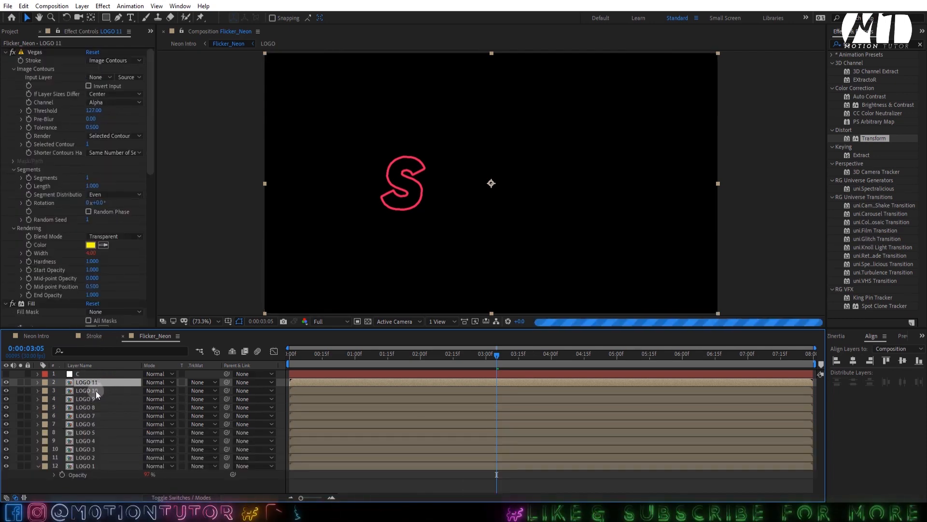
pyautogui.hotkey('ctrl', 'd')
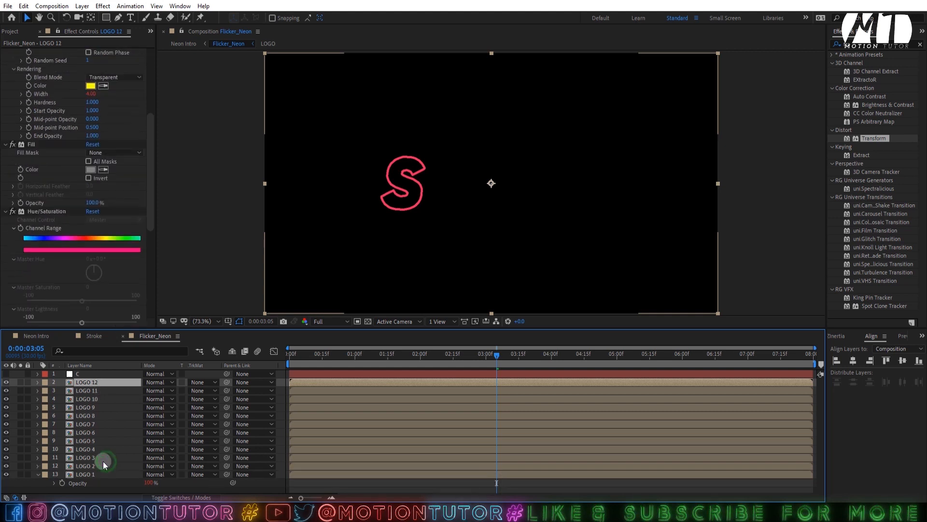
# Set the Vegas Selected Contour to 2, 3 and 4 on layers LOGO 2, LOGO 3 and LOGO 4 respectively
pyautogui.click(103, 458)
pyautogui.click(103, 465)
pyautogui.click(90, 151)
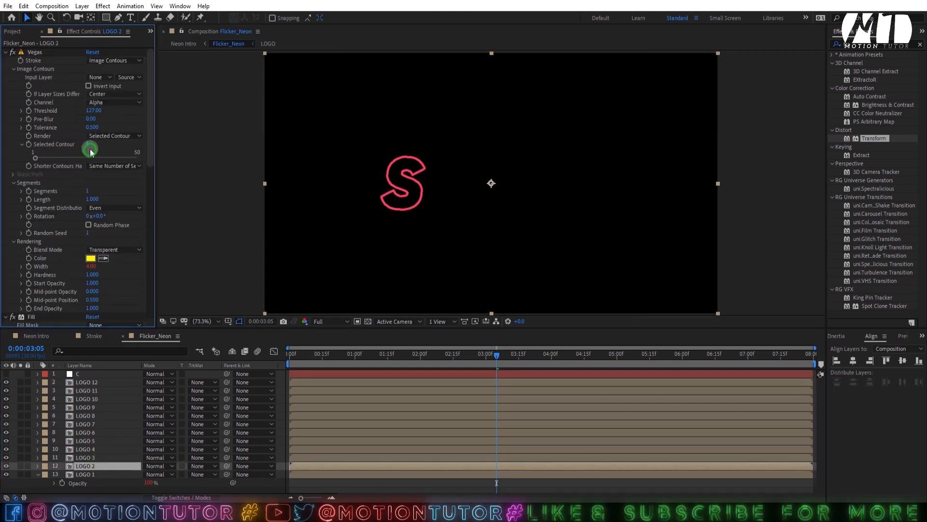
pyautogui.click(90, 457)
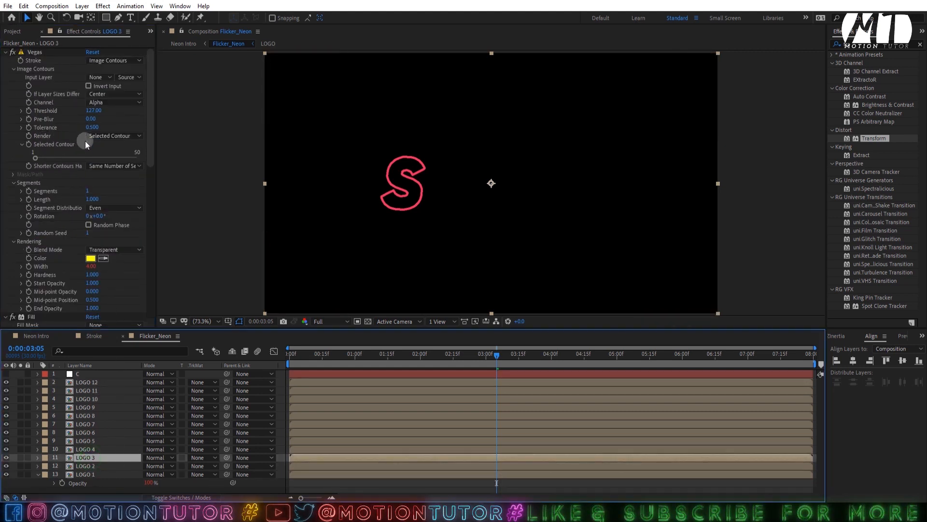
pyautogui.moveTo(86, 144); pyautogui.dragTo(111, 132)
pyautogui.click(90, 449)
# Set the Vegas Selected Contour on each layer from LOGO 5 to LOGO 10 to match its layer name's number
pyautogui.click(85, 440)
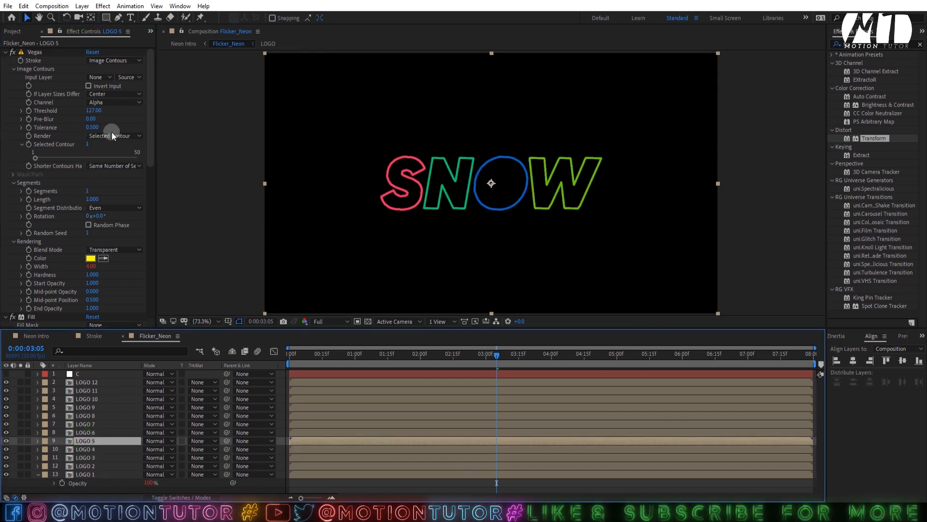
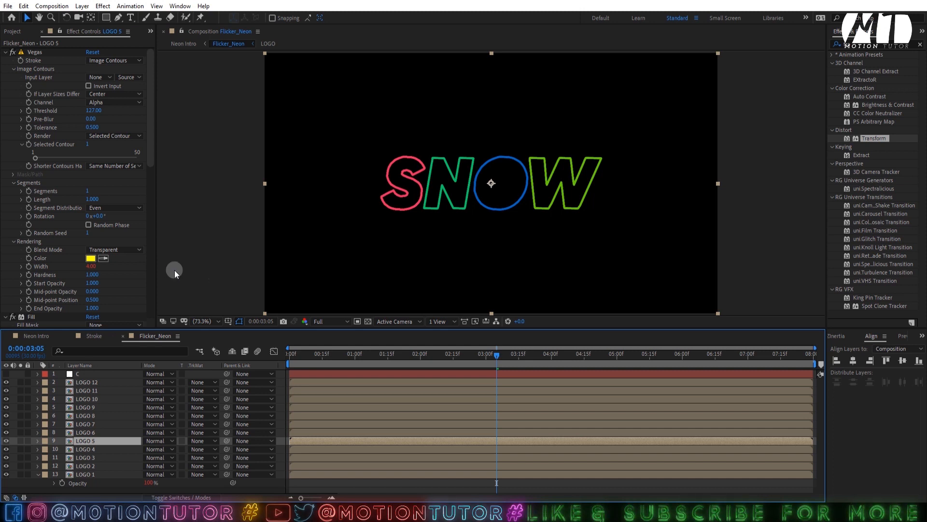
pyautogui.click(88, 144)
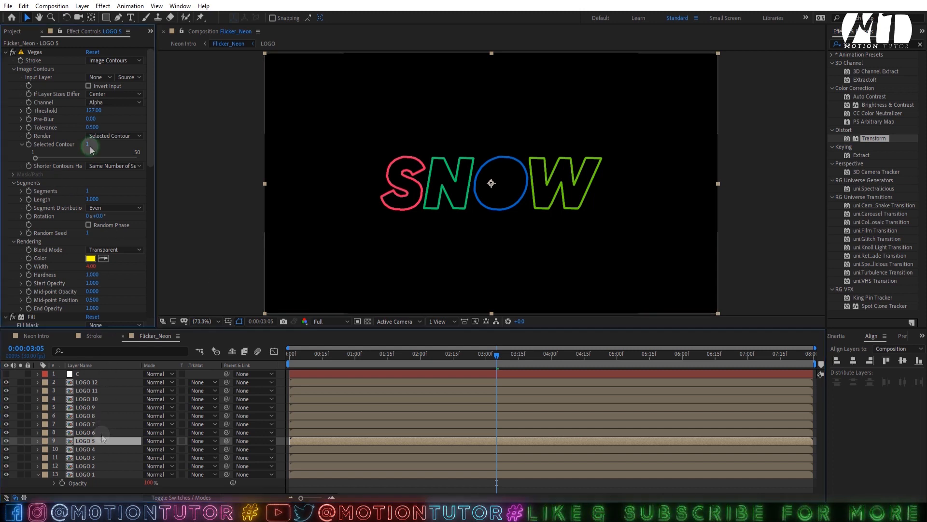
pyautogui.click(96, 432)
pyautogui.click(95, 424)
pyautogui.click(89, 144)
pyautogui.click(96, 407)
pyautogui.click(95, 398)
pyautogui.click(95, 424)
pyautogui.click(96, 415)
pyautogui.click(96, 407)
pyautogui.click(96, 399)
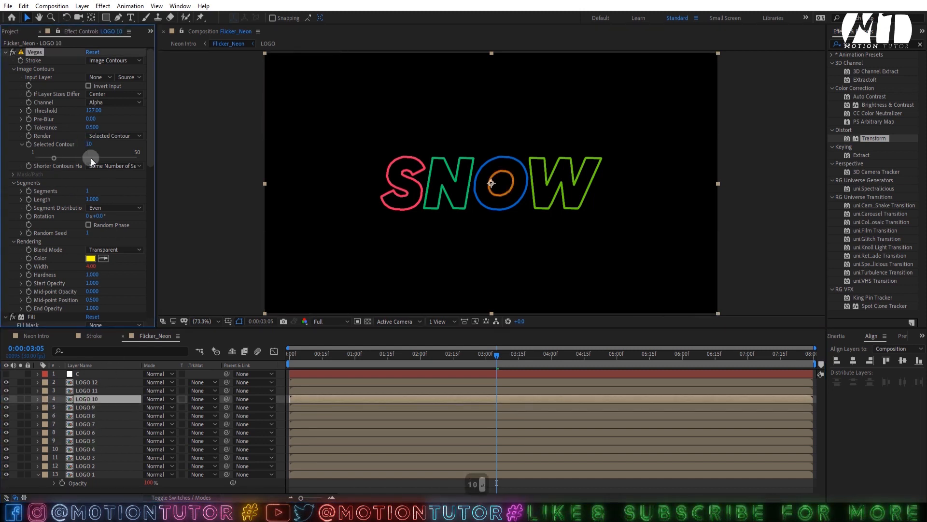
# Duplicate the LOGO 12 layer thirteen times, making numbered copies up to LOGO 25
pyautogui.click(103, 382)
pyautogui.hotkey('ctrl', 'd')
pyautogui.hotkey('ctrl', 'd')
pyautogui.hotkey('ctrl', 'd')
pyautogui.hotkey('ctrl', 'd')
pyautogui.hotkey('ctrl', 'd')
pyautogui.hotkey('ctrl', 'd')
pyautogui.hotkey('ctrl', 'd')
pyautogui.hotkey('ctrl', 'd')
pyautogui.hotkey('ctrl', 'd')
pyautogui.hotkey('ctrl', 'd')
pyautogui.hotkey('ctrl', 'd')
pyautogui.hotkey('ctrl', 'd')
pyautogui.hotkey('ctrl', 'd')
# Set the Vegas Selected Contour on the new copies LOGO 13 to LOGO 25 to match each layer name's number
pyautogui.click(96, 474)
pyautogui.click(95, 458)
pyautogui.click(91, 144)
pyautogui.write('16')
pyautogui.click(92, 449)
pyautogui.click(92, 433)
pyautogui.click(91, 144)
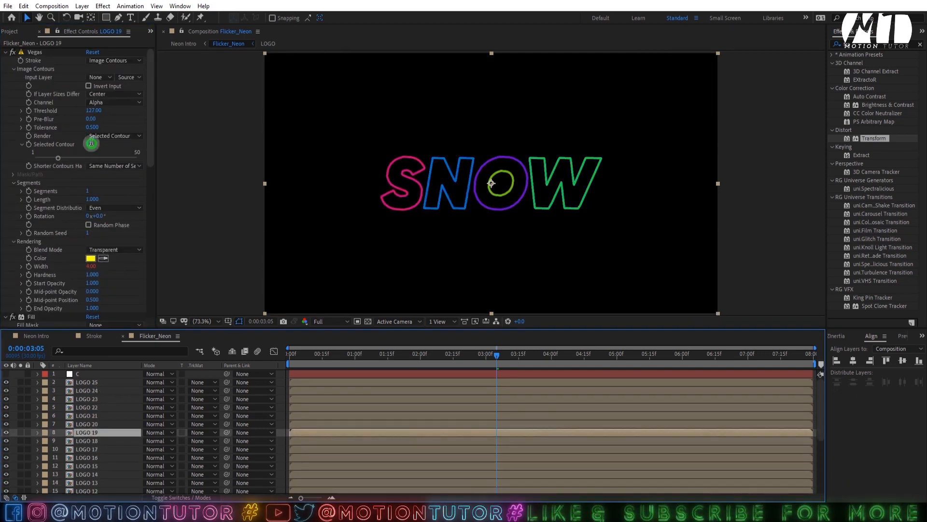
pyautogui.click(92, 407)
pyautogui.click(91, 382)
pyautogui.click(91, 144)
pyautogui.click(92, 390)
pyautogui.click(88, 382)
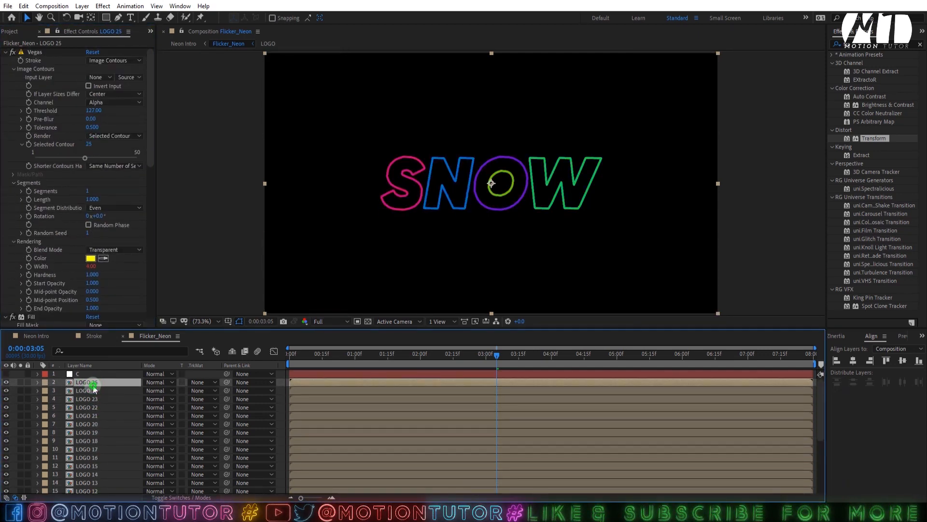
# Check the Vegas Selected Contour values on several LOGO layers, including LOGO 19 and LOGO 22
pyautogui.doubleClick(82, 382)
pyautogui.click(168, 335)
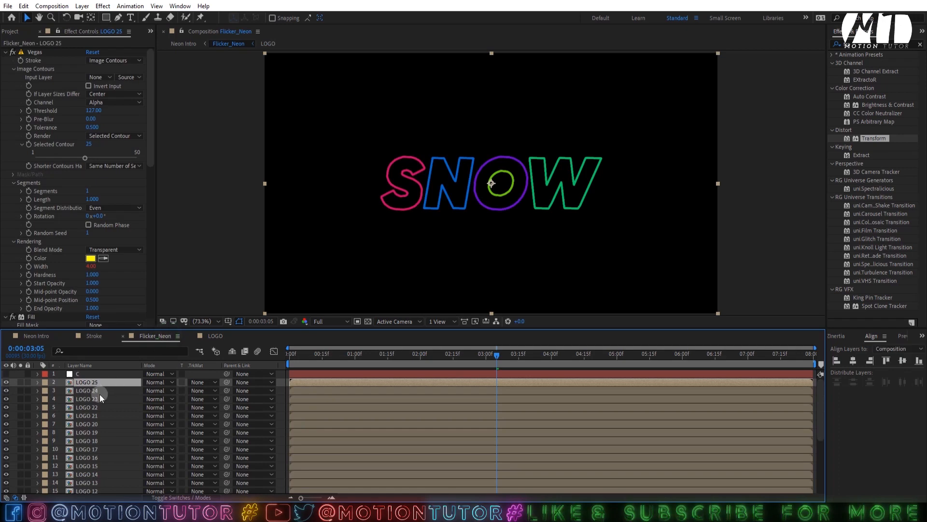
pyautogui.click(92, 432)
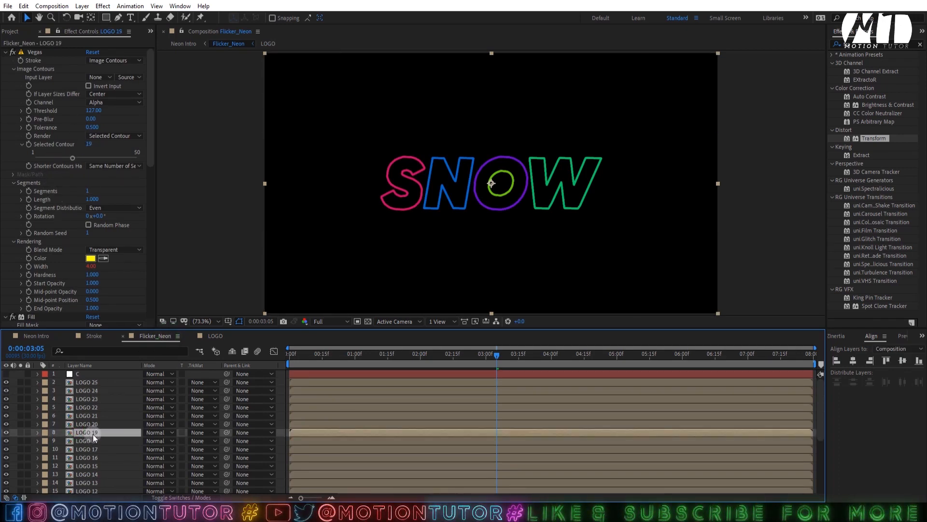
pyautogui.click(88, 146)
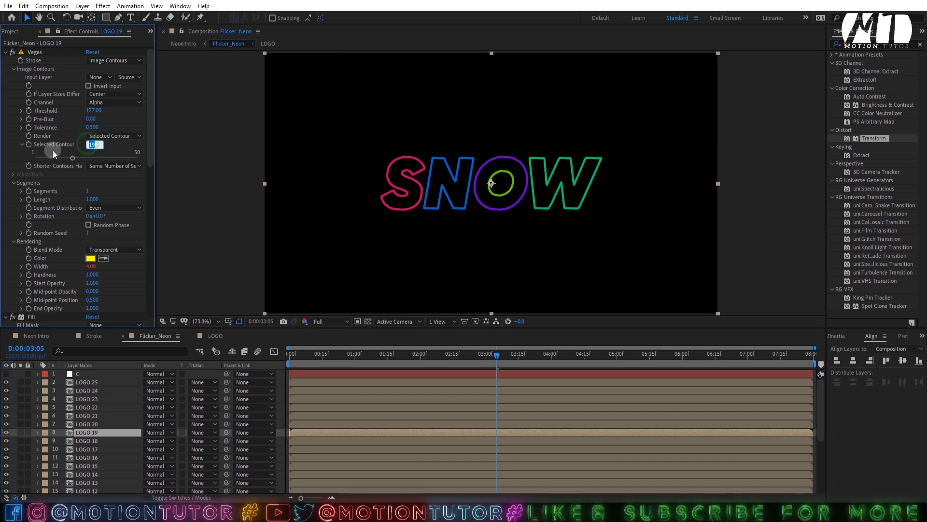
pyautogui.click(101, 408)
pyautogui.click(103, 440)
pyautogui.click(105, 457)
pyautogui.click(103, 432)
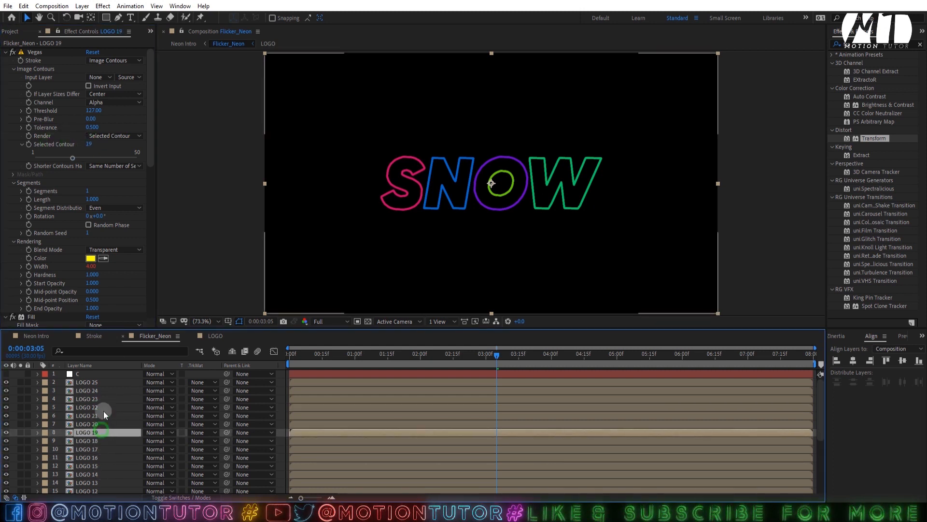
pyautogui.click(103, 410)
# Collapse the revealed Opacity property of the LOGO 1 layer
pyautogui.scroll(-4, 106, 424)
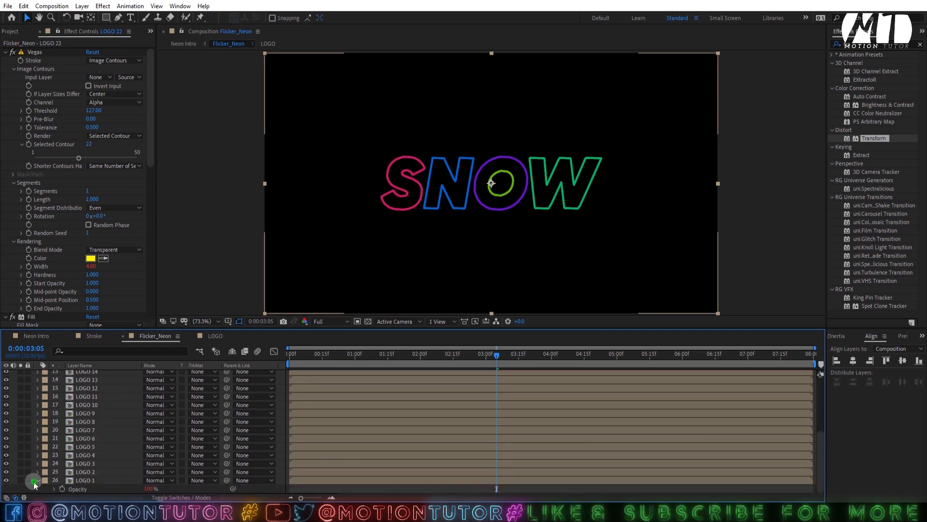
pyautogui.click(58, 480)
pyautogui.click(40, 480)
pyautogui.click(38, 480)
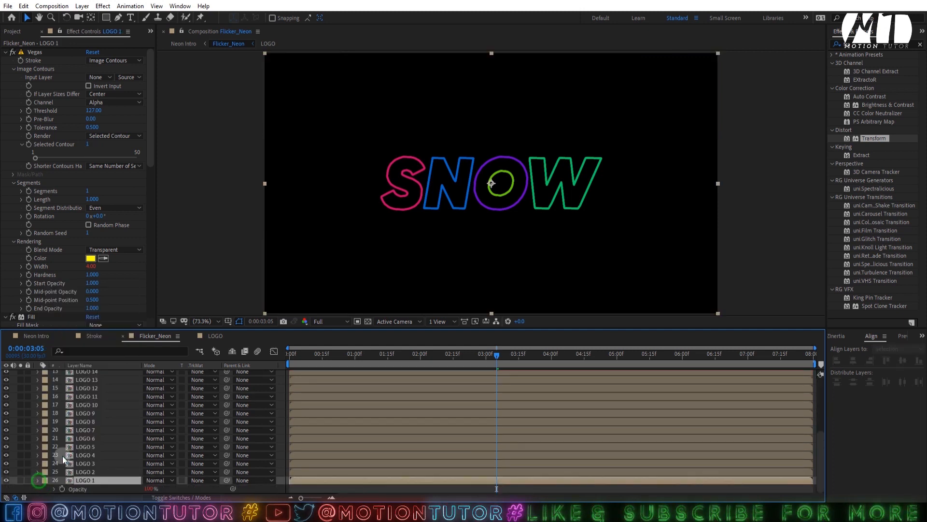
# Return to the start of the Flicker_Neon timeline and save the project
pyautogui.moveTo(478, 354); pyautogui.dragTo(181, 390)
pyautogui.hotkey('ctrl', 's')
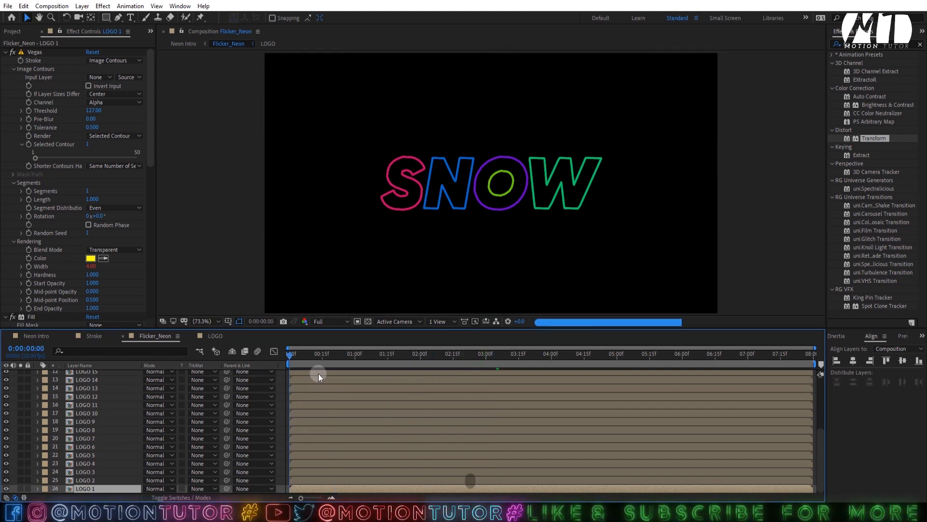
pyautogui.scroll(4, 103, 421)
pyautogui.click(84, 366)
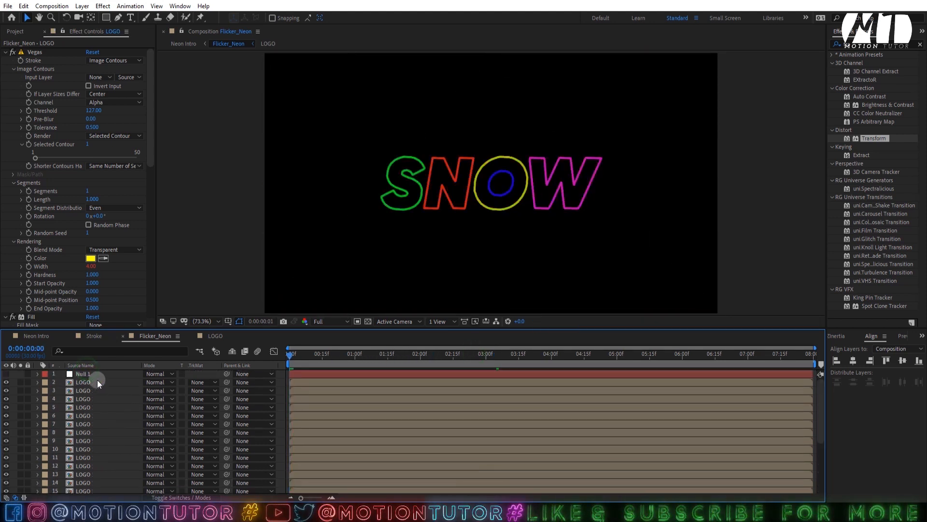
pyautogui.click(89, 367)
# Keyframe null C's Wiggler and Opacity sliders at 0:00:00:00 and reveal the keyframed properties
pyautogui.click(86, 376)
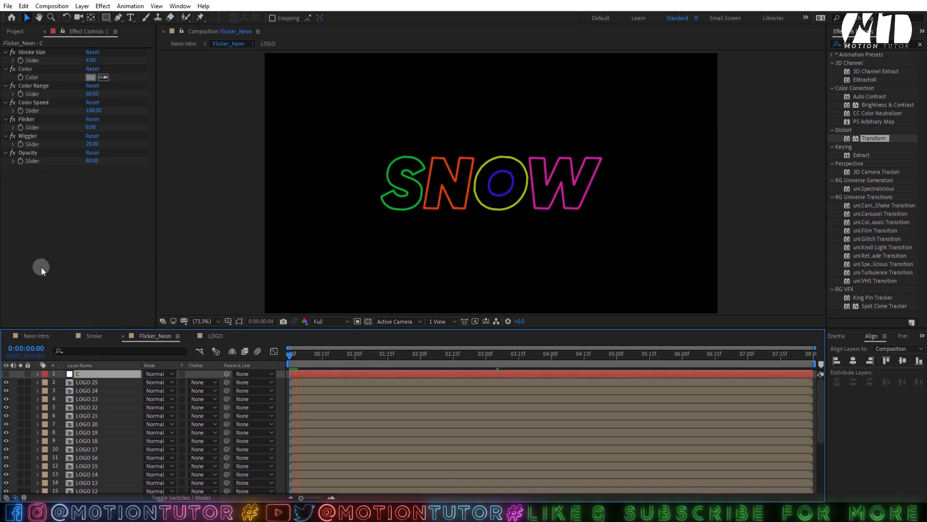
pyautogui.click(21, 145)
pyautogui.click(19, 155)
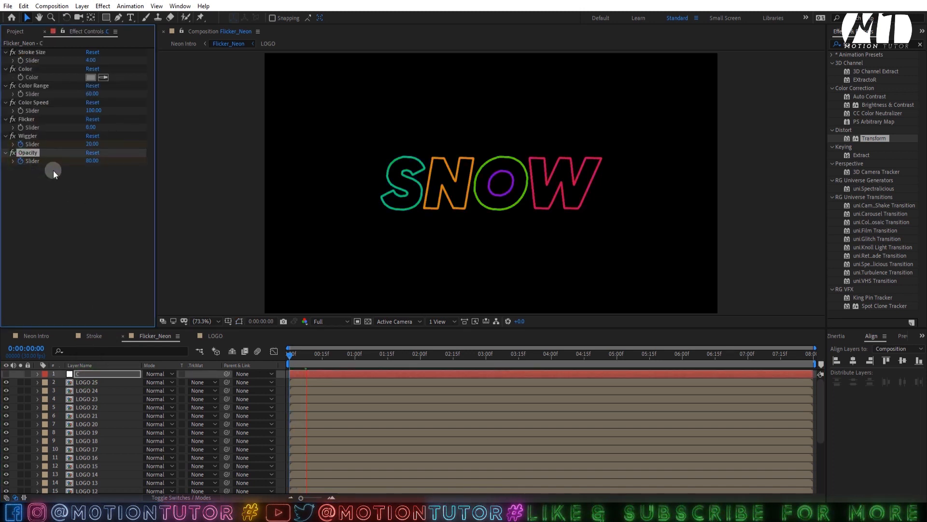
pyautogui.press('u')
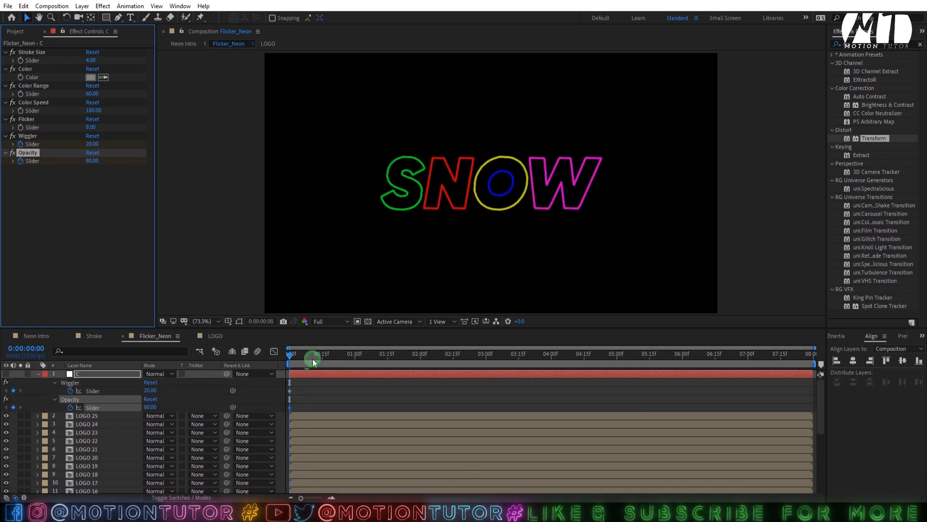
# Set the composition's preview resolution to Quarter
pyautogui.click(327, 322)
pyautogui.click(328, 377)
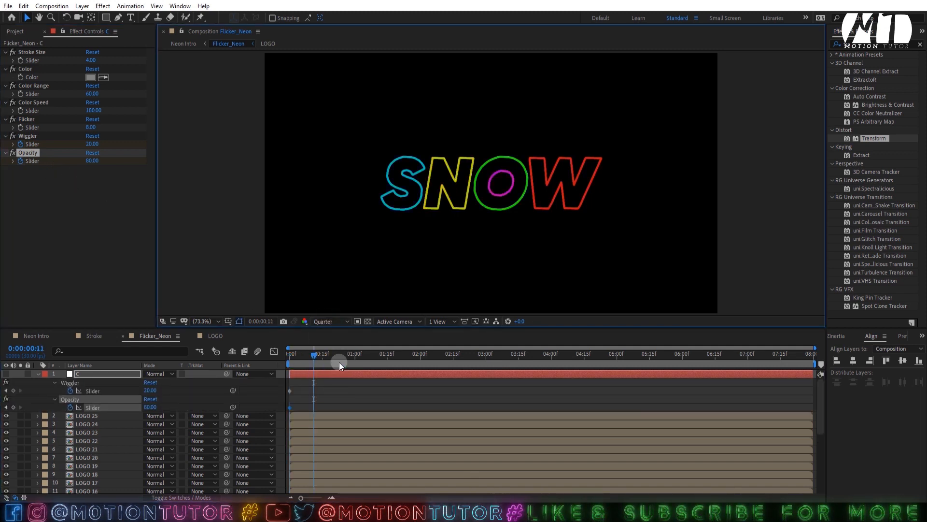
# Add hold-value keyframes for the Opacity and Wiggler sliders of layer C at 0:00:02:00
pyautogui.moveTo(343, 359); pyautogui.dragTo(420, 360)
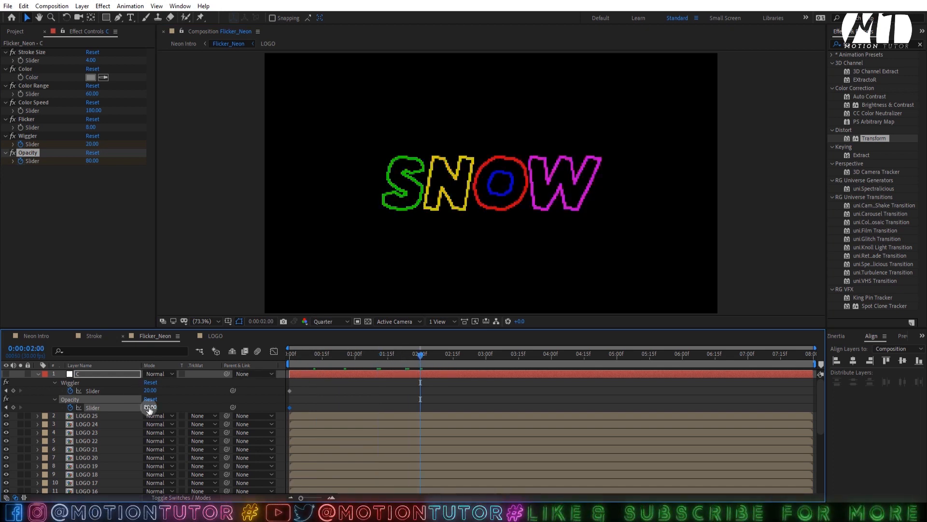
pyautogui.click(13, 407)
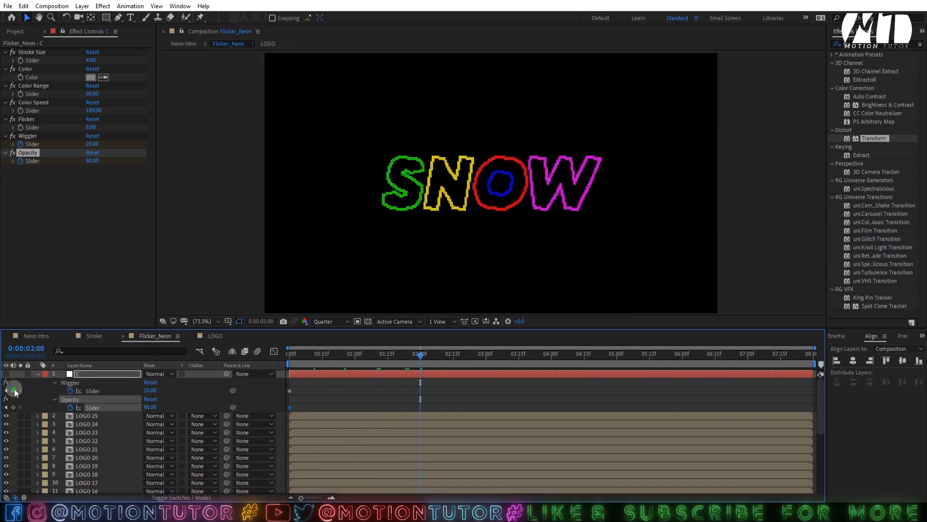
pyautogui.click(13, 390)
# Set the Wiggler slider of layer C to 500 at 0:00:00:15
pyautogui.moveTo(344, 357); pyautogui.dragTo(322, 360)
pyautogui.click(338, 374)
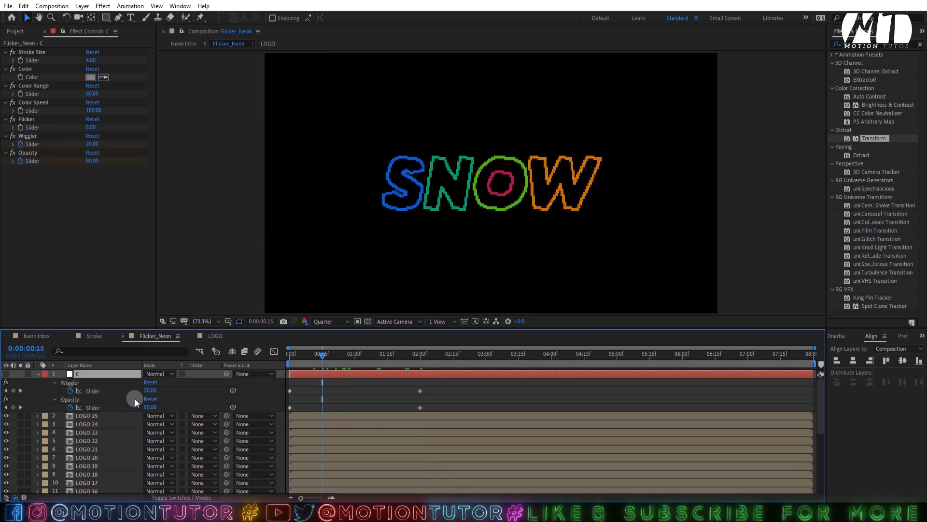
pyautogui.click(149, 391)
pyautogui.write('50')
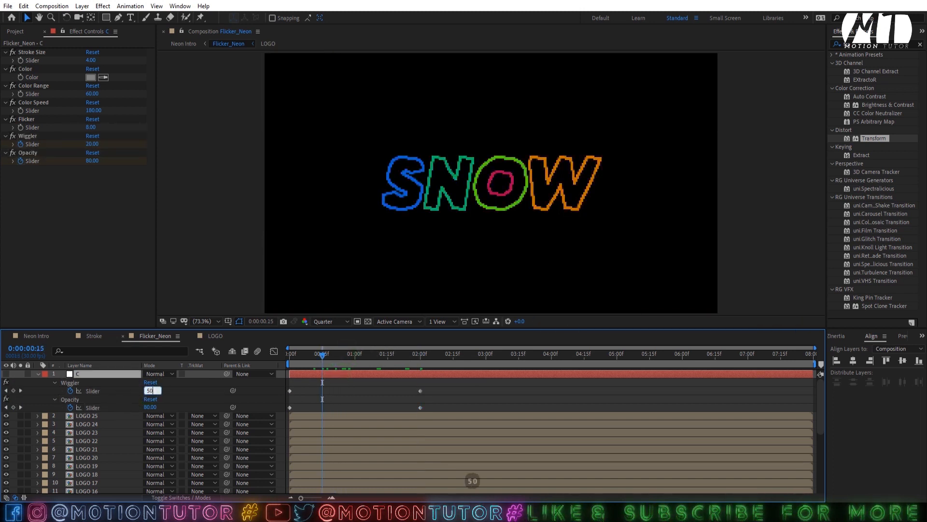
pyautogui.write('0')
pyautogui.press('Return')
# Set the Opacity slider of layer C to 0 at 0:00:00:00 and preview the opening flicker
pyautogui.moveTo(297, 357); pyautogui.dragTo(290, 357)
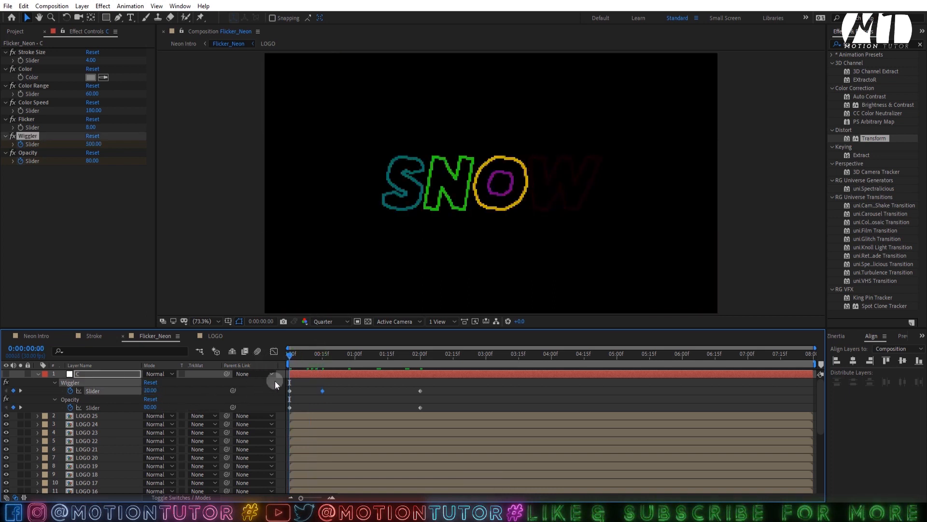
pyautogui.click(154, 407)
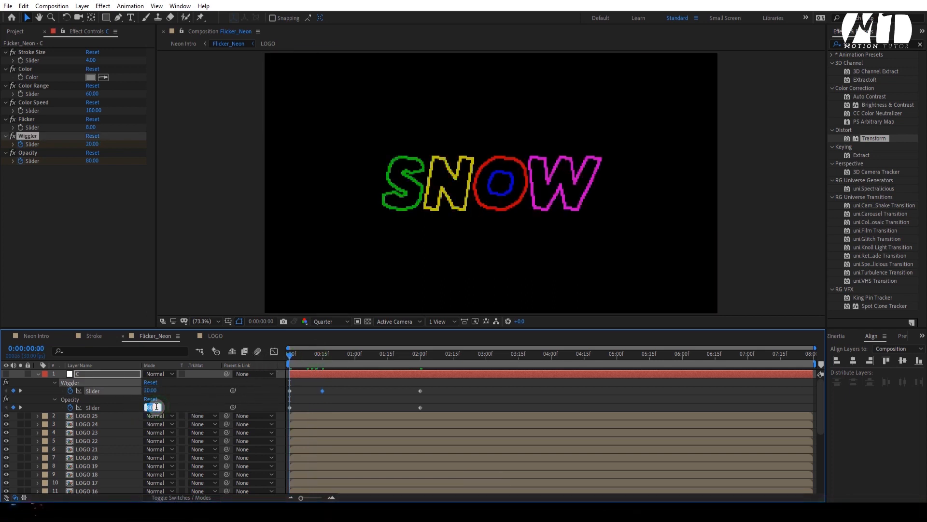
pyautogui.write('0')
pyautogui.press('Return')
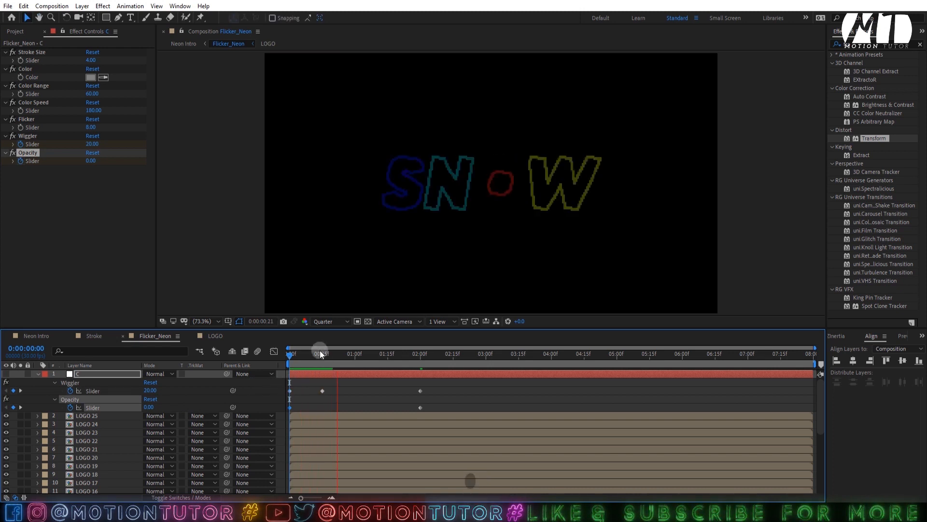
pyautogui.press('space')
# Set the Wiggler slider to 150 at 0:00:00:00 and preview the opening flicker again
pyautogui.click(151, 391)
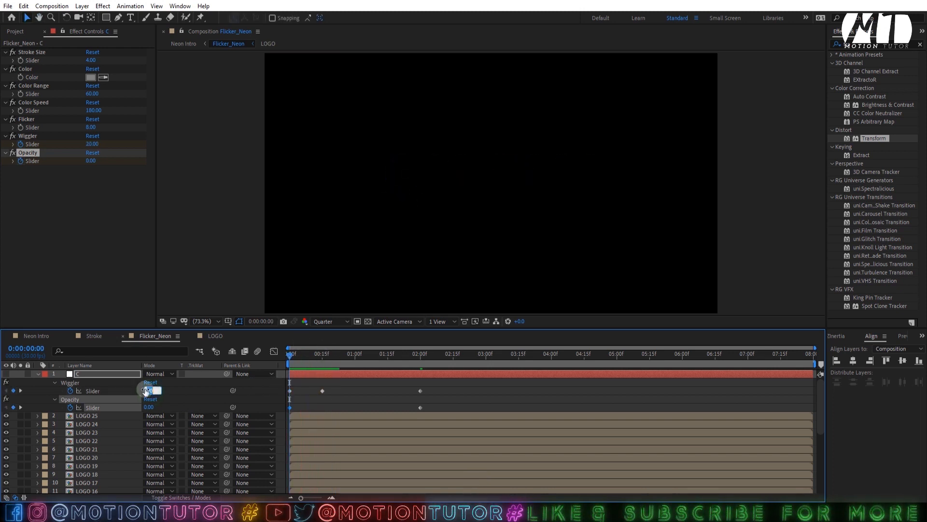
pyautogui.write('150')
pyautogui.press('Return')
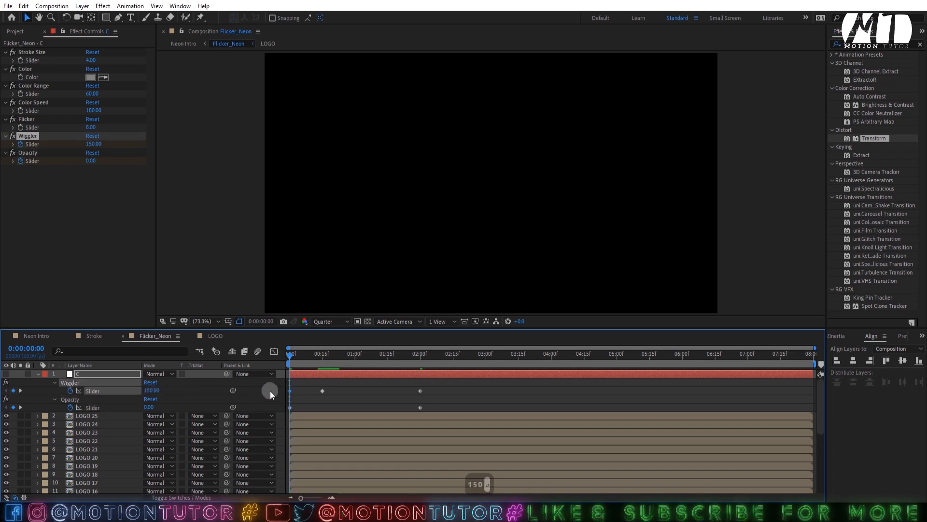
pyautogui.press('space')
# Apply Easy Ease to all Wiggler and Opacity keyframes of layer C
pyautogui.click(418, 360)
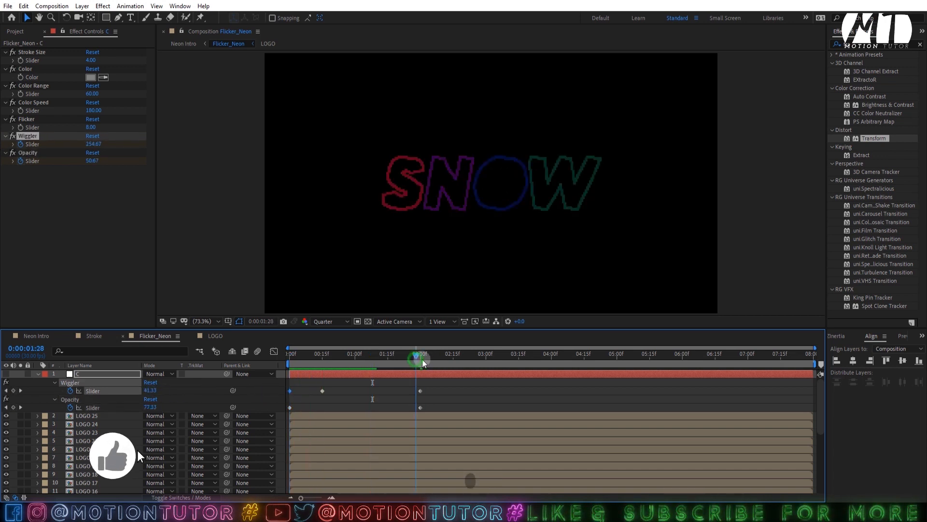
pyautogui.moveTo(439, 386); pyautogui.dragTo(286, 414)
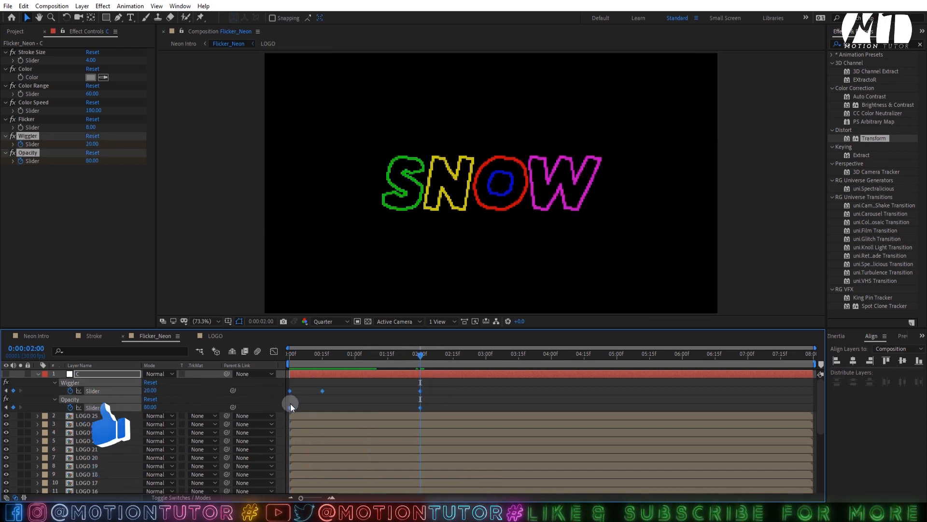
pyautogui.rightClick(290, 407)
pyautogui.moveTo(338, 397)
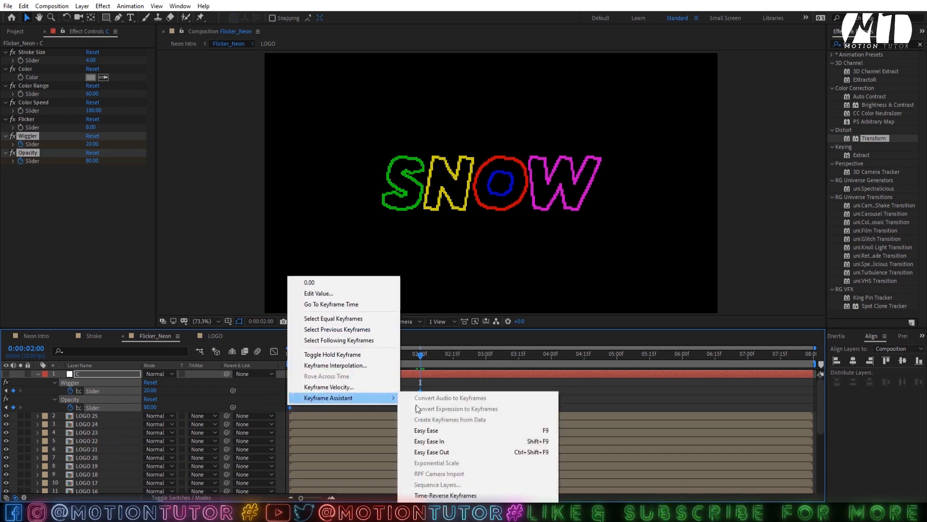
pyautogui.click(442, 430)
# Add Wiggler and Opacity keyframes with their current values on layer C at 0:00:06:00
pyautogui.moveTo(693, 363); pyautogui.dragTo(682, 364)
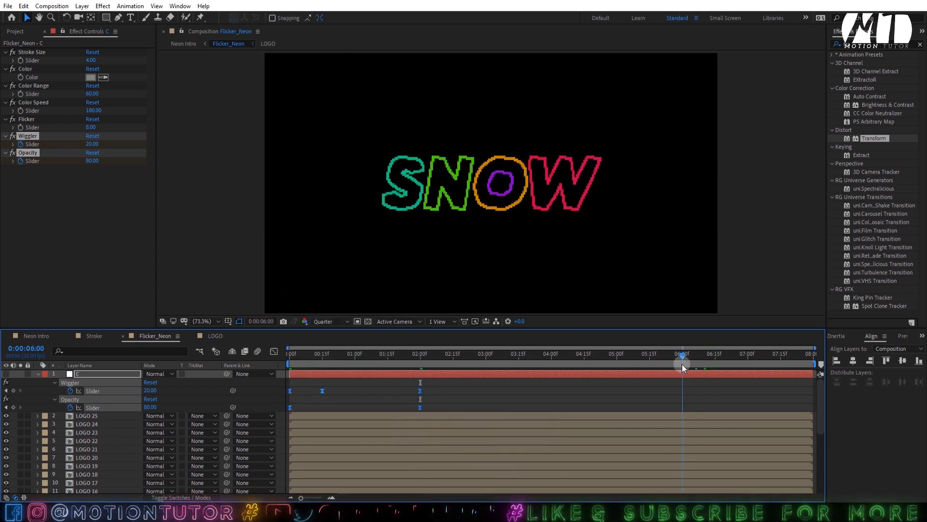
pyautogui.click(11, 405)
pyautogui.click(14, 391)
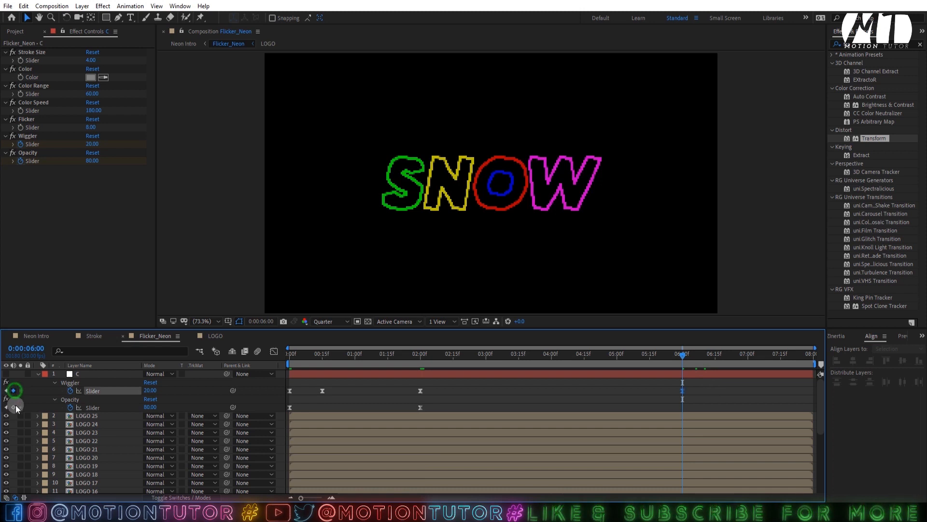
pyautogui.click(14, 407)
# Set the Wiggler slider of layer C to 500 at 0:00:07:15
pyautogui.click(779, 360)
pyautogui.moveTo(779, 360); pyautogui.dragTo(781, 360)
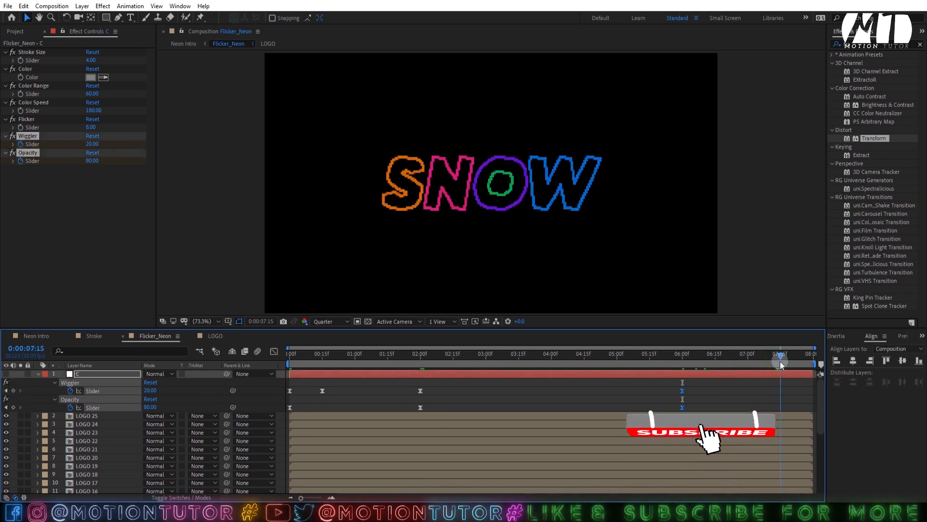
pyautogui.click(322, 390)
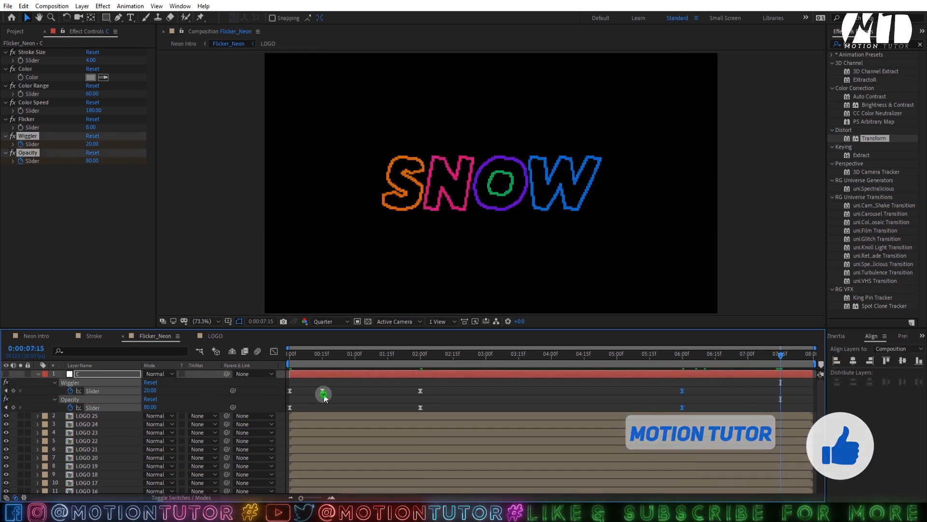
pyautogui.click(150, 390)
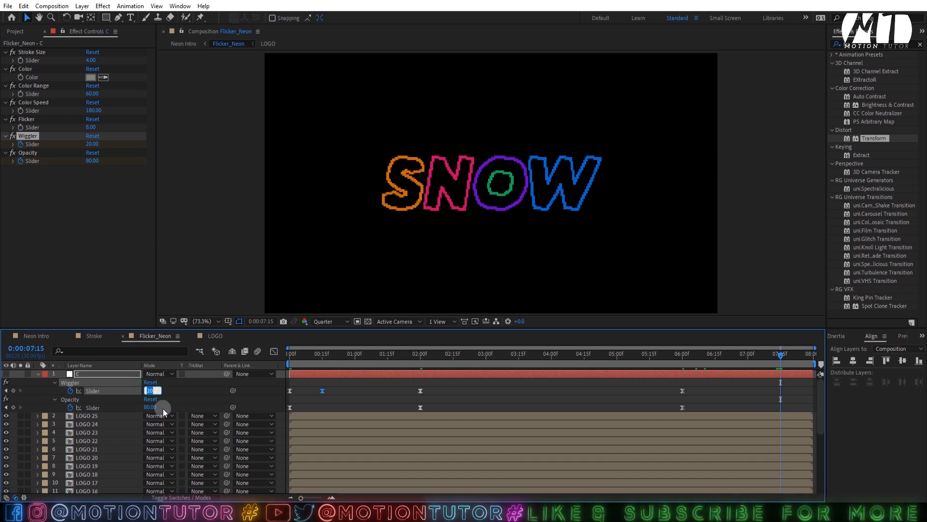
pyautogui.write('500')
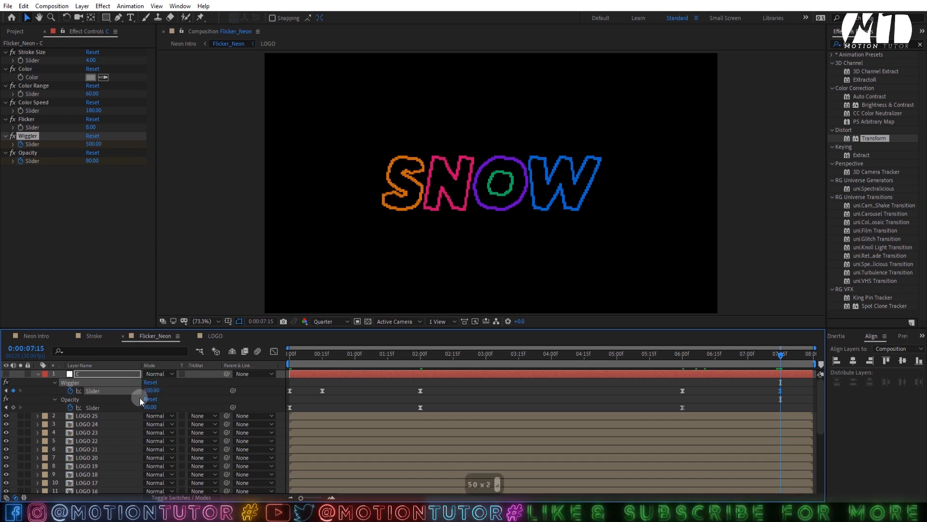
# Raise the Wiggler keyframe at 0:00:07:15 to 600
pyautogui.click(150, 391)
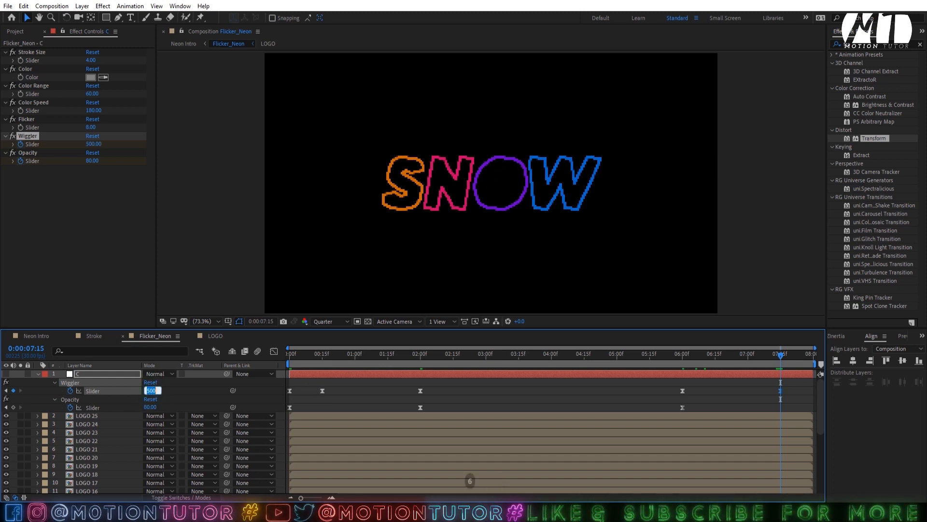
pyautogui.write('600')
pyautogui.press('Return')
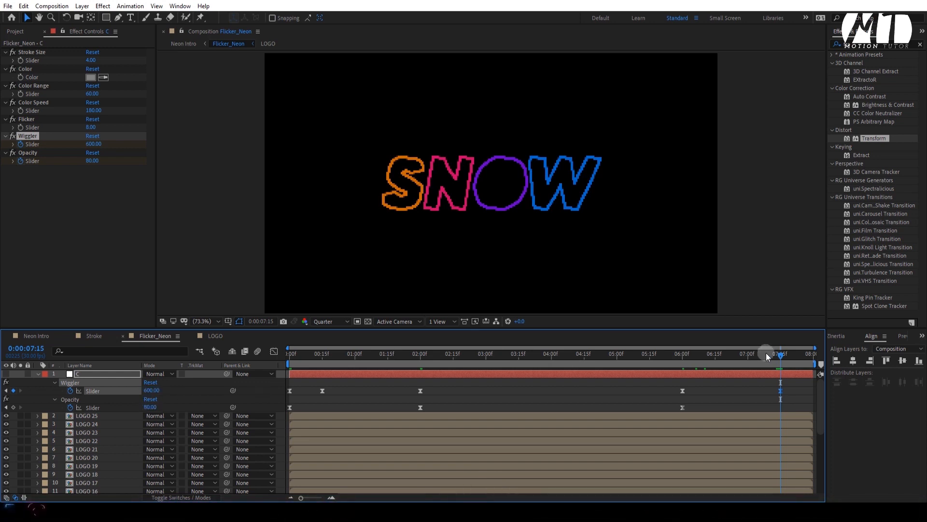
# Set the Wiggler slider to 200 and the Opacity slider to 0 at 0:00:07:29
pyautogui.moveTo(805, 358); pyautogui.dragTo(831, 357)
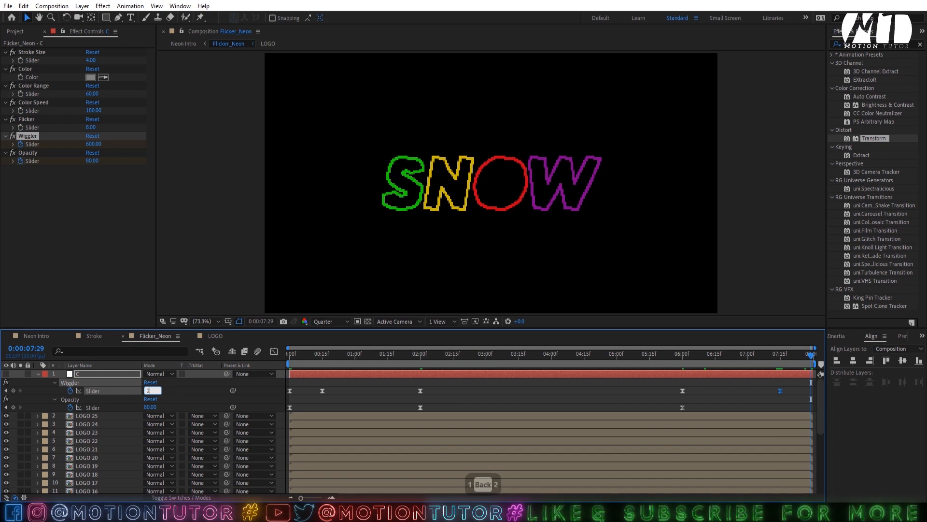
pyautogui.write('200')
pyautogui.press('Return')
pyautogui.click(147, 407)
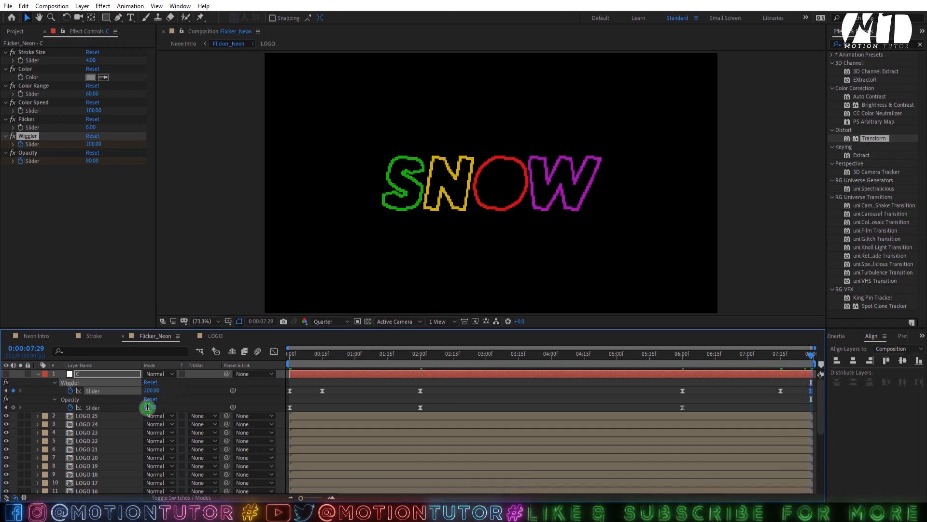
pyautogui.write('0')
pyautogui.press('Return')
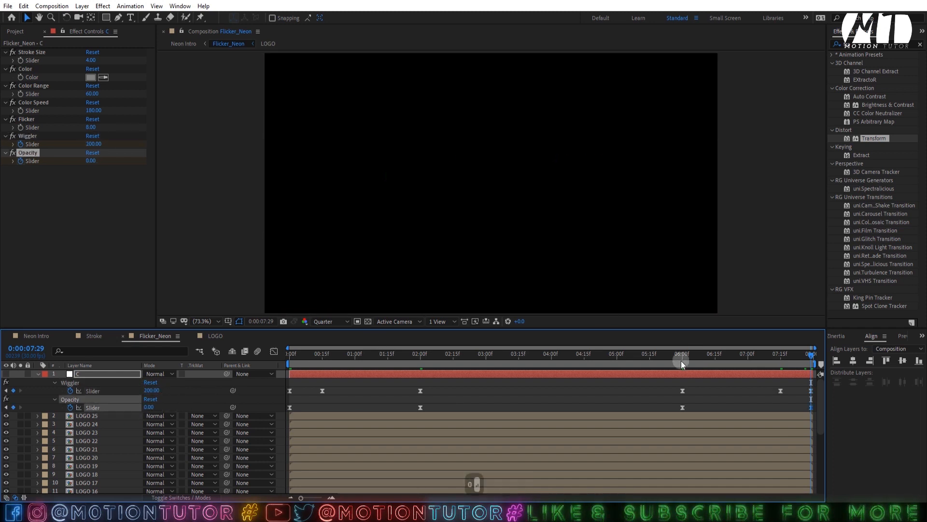
# Preview the closing flicker from 0:00:05:29 and save the project
pyautogui.click(680, 360)
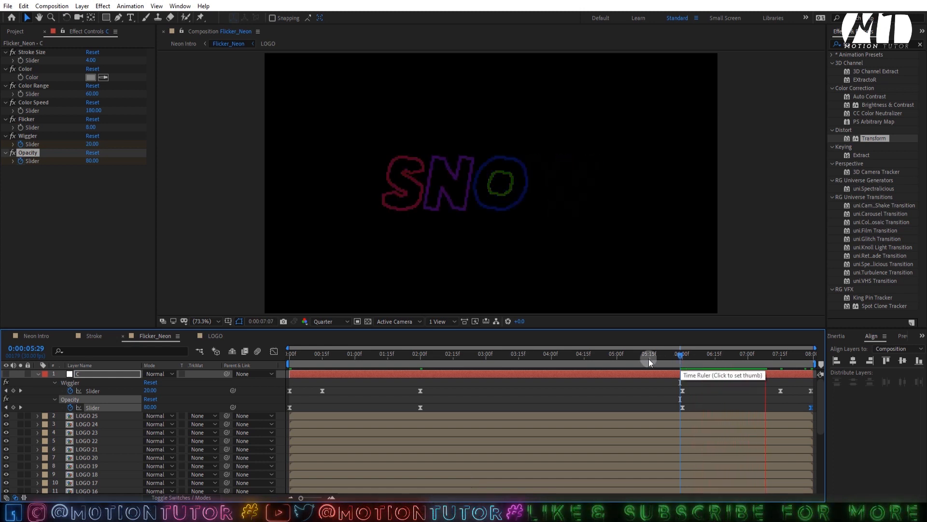
pyautogui.press('space')
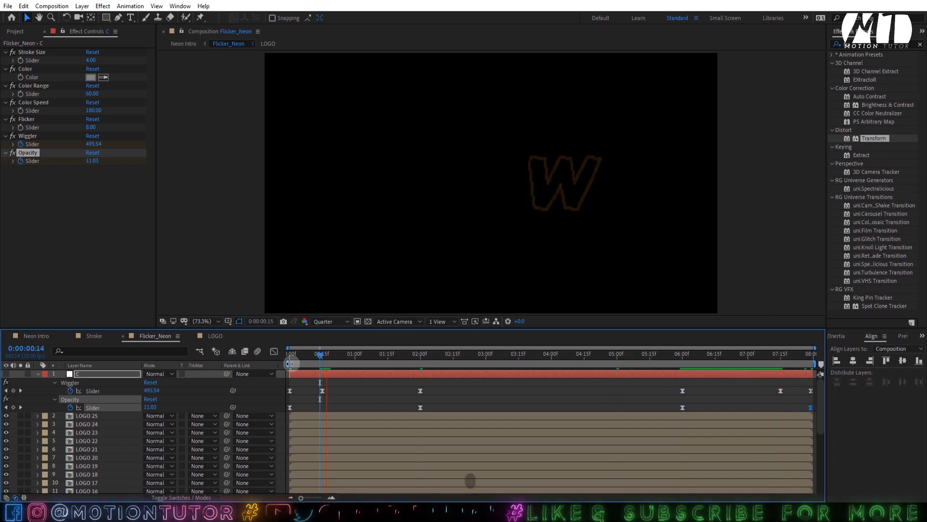
pyautogui.hotkey('ctrl', 's')
# Collapse layer C and examine the effects on both LOGO layers in the Stroke composition
pyautogui.click(37, 374)
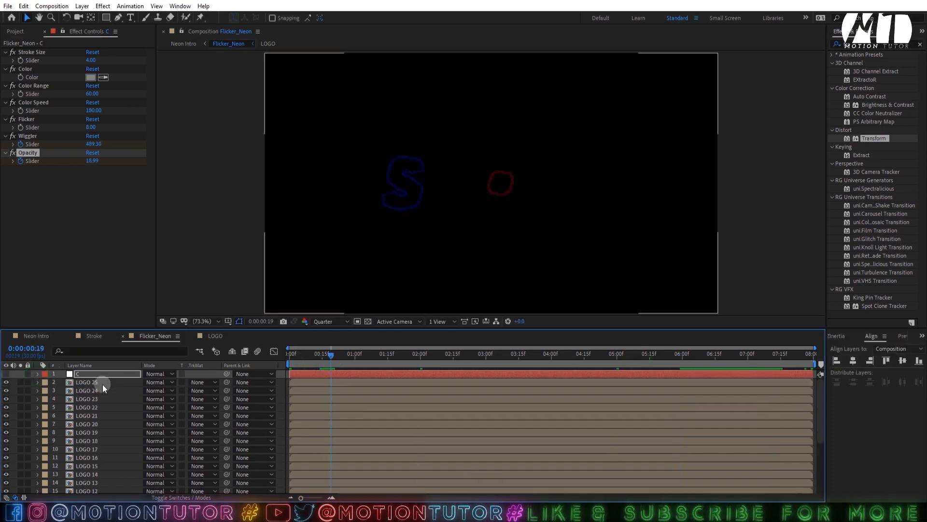
pyautogui.click(95, 375)
pyautogui.click(94, 337)
pyautogui.click(123, 380)
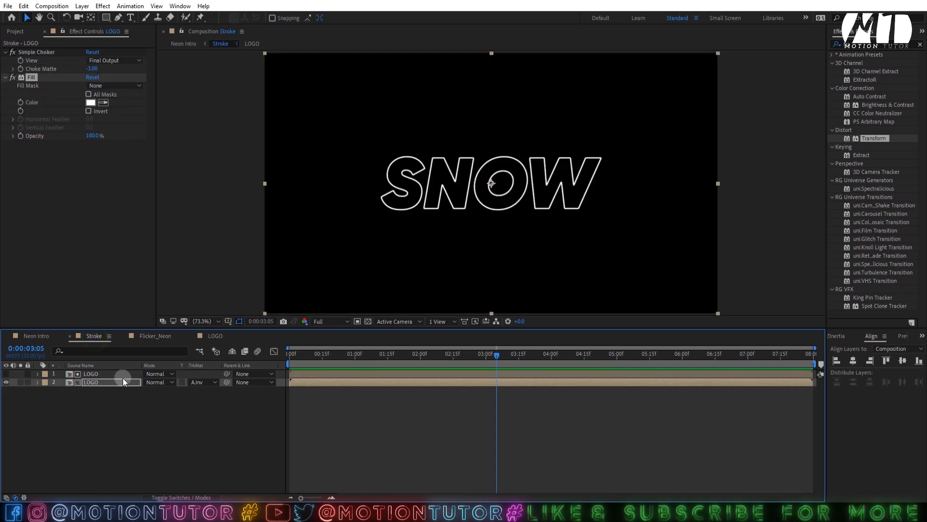
pyautogui.click(111, 375)
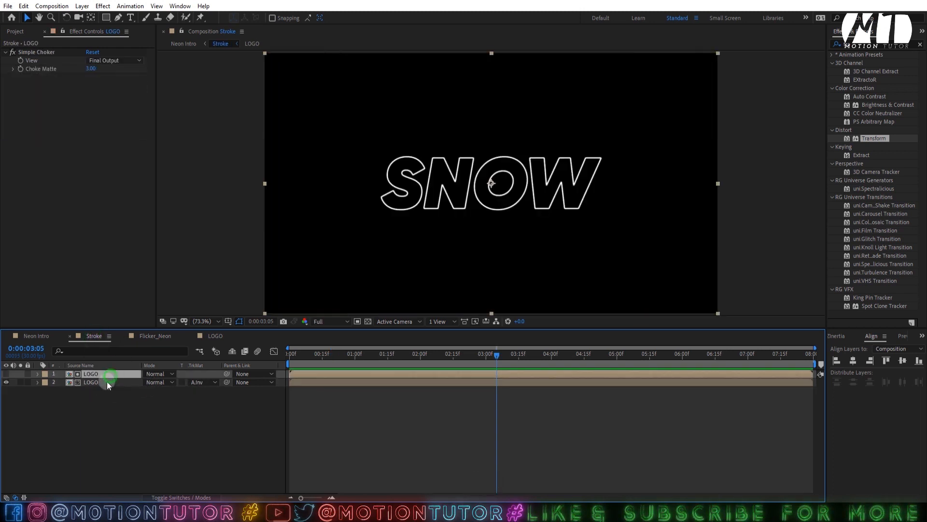
# Return to the Neon Intro composition, save the project, and duplicate the Stroke layer
pyautogui.click(32, 337)
pyautogui.hotkey('ctrl', 's')
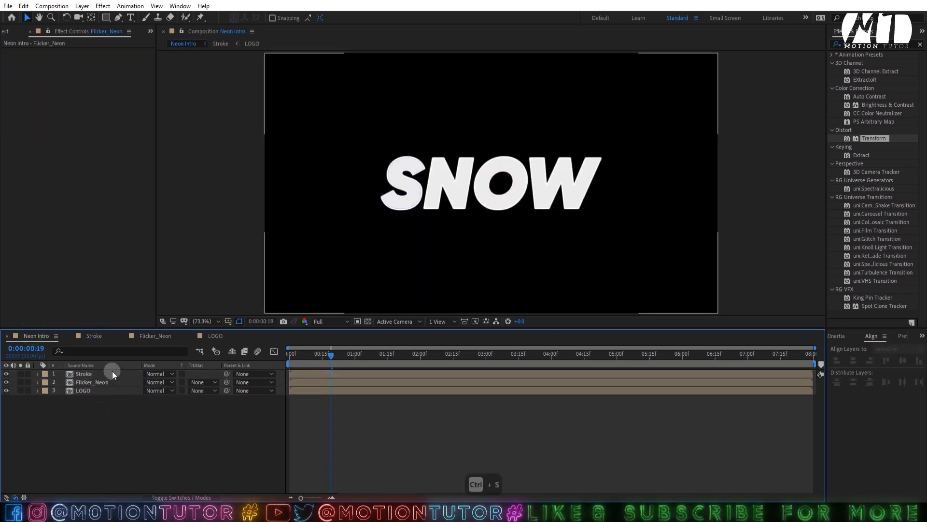
pyautogui.click(86, 374)
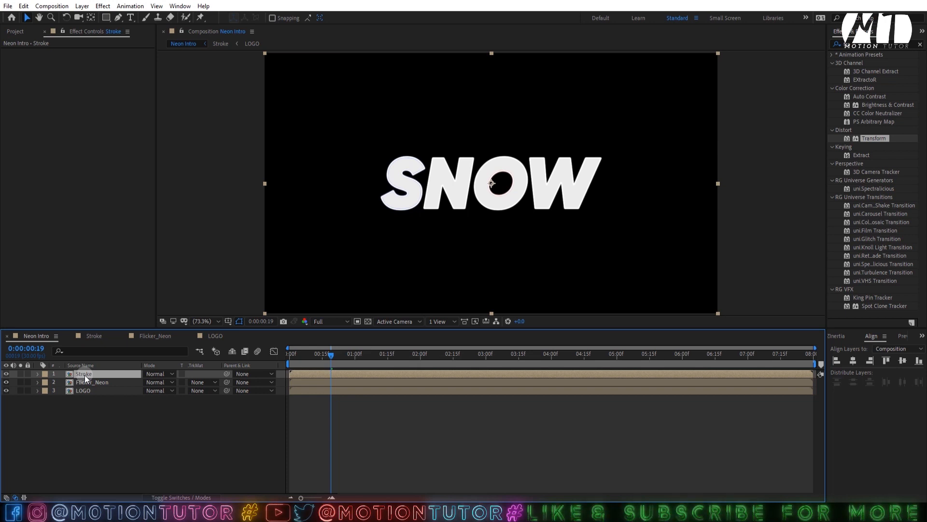
pyautogui.hotkey('ctrl', 'd')
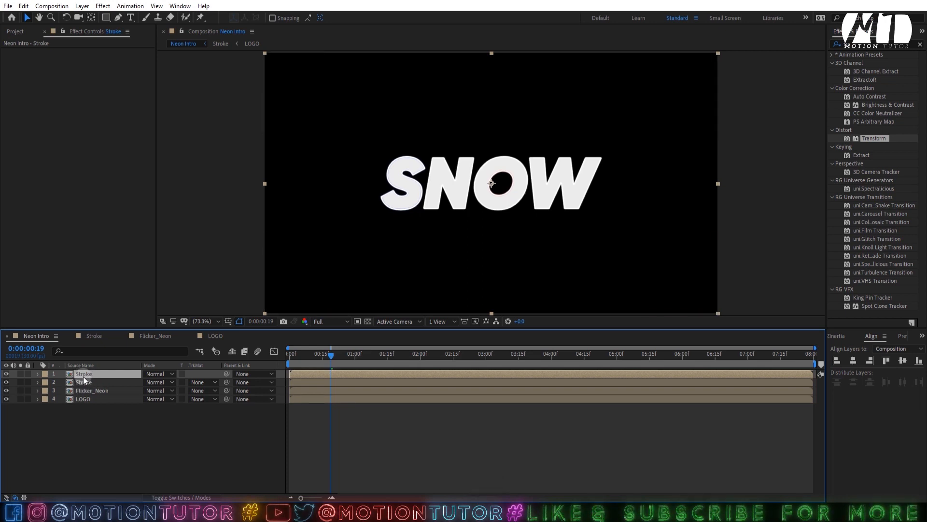
# Pre-compose the top Stroke layer as Cutom Color with all attributes moved, and open the new composition
pyautogui.rightClick(83, 376)
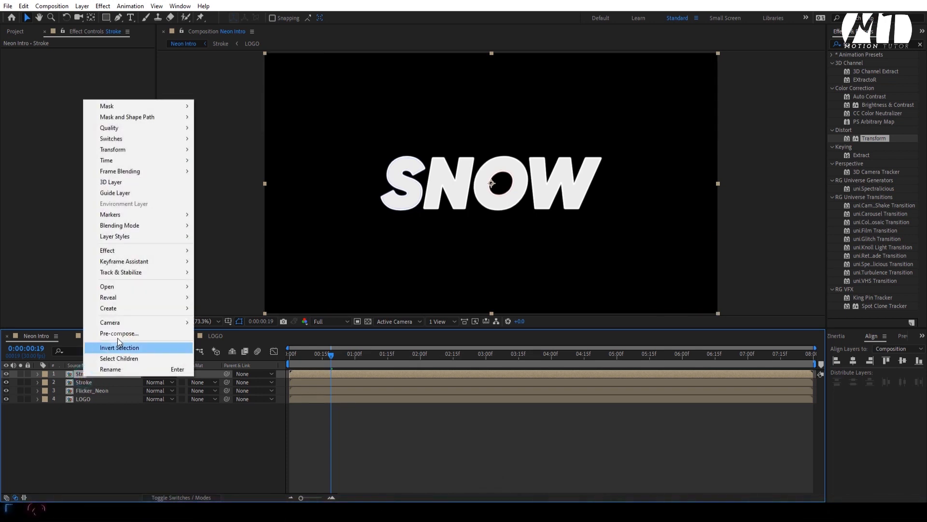
pyautogui.click(114, 332)
pyautogui.click(390, 254)
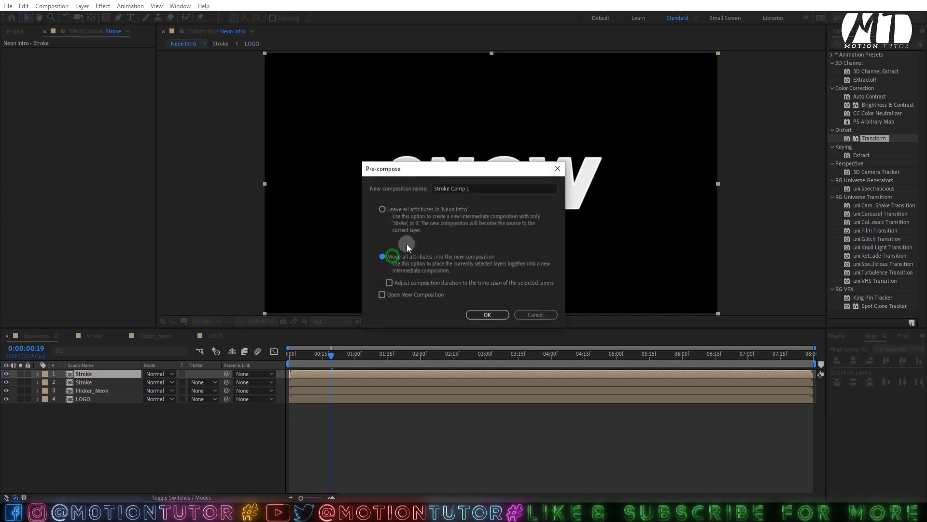
pyautogui.click(453, 188)
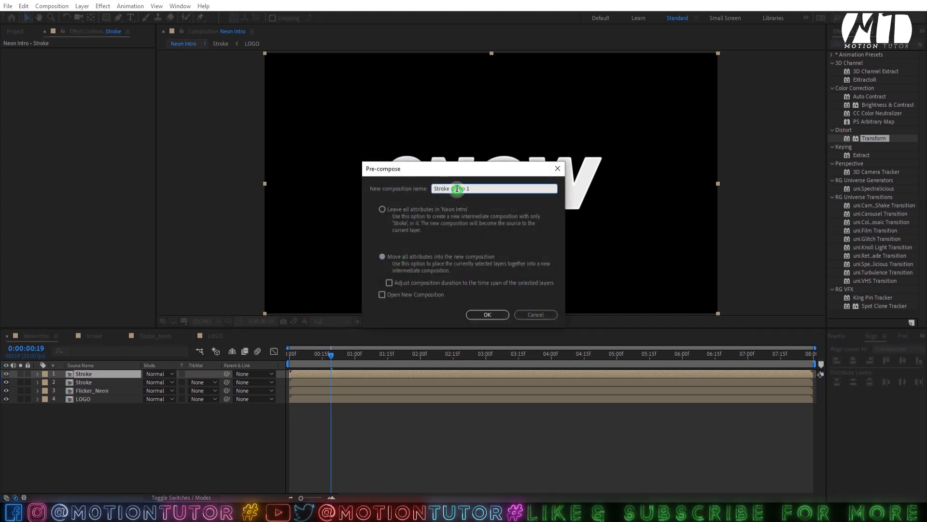
pyautogui.hotkey('ctrl', 'a')
pyautogui.write('Cutom S')
pyautogui.press('BackSpace')
pyautogui.write('Color')
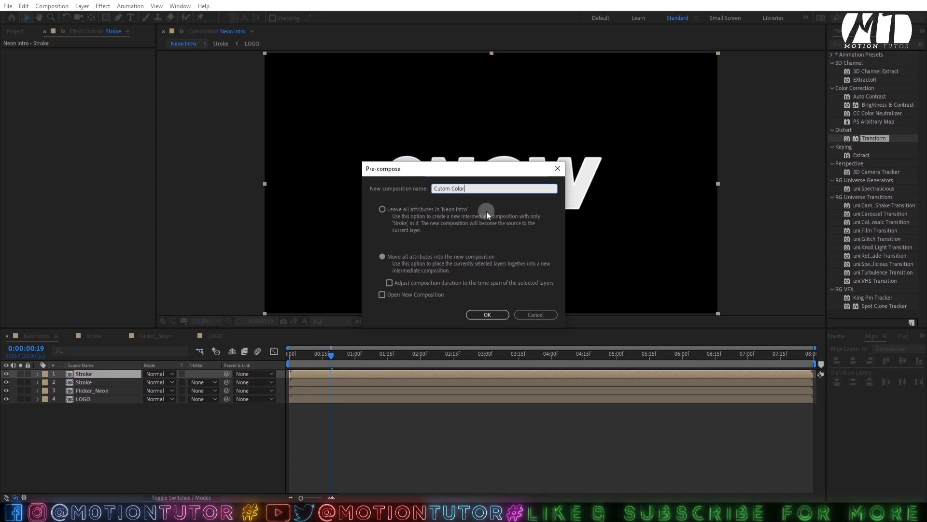
pyautogui.click(494, 312)
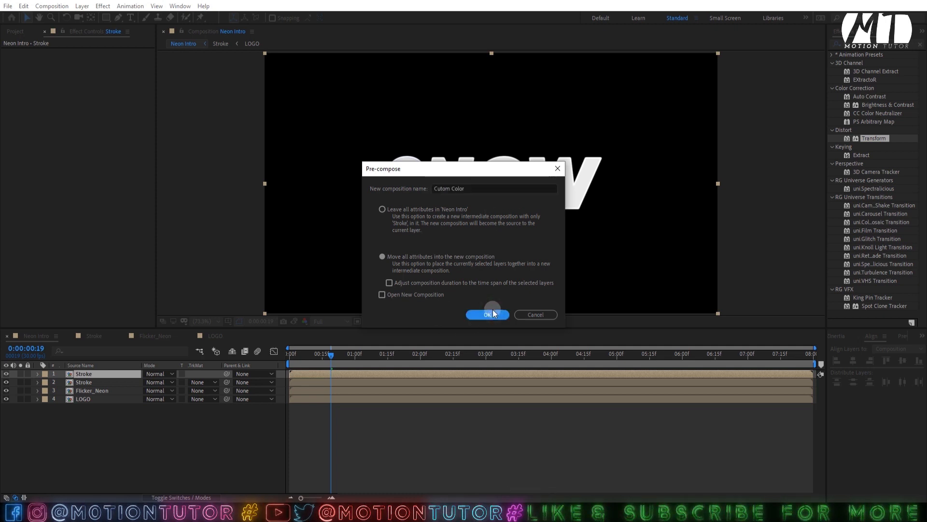
pyautogui.doubleClick(107, 373)
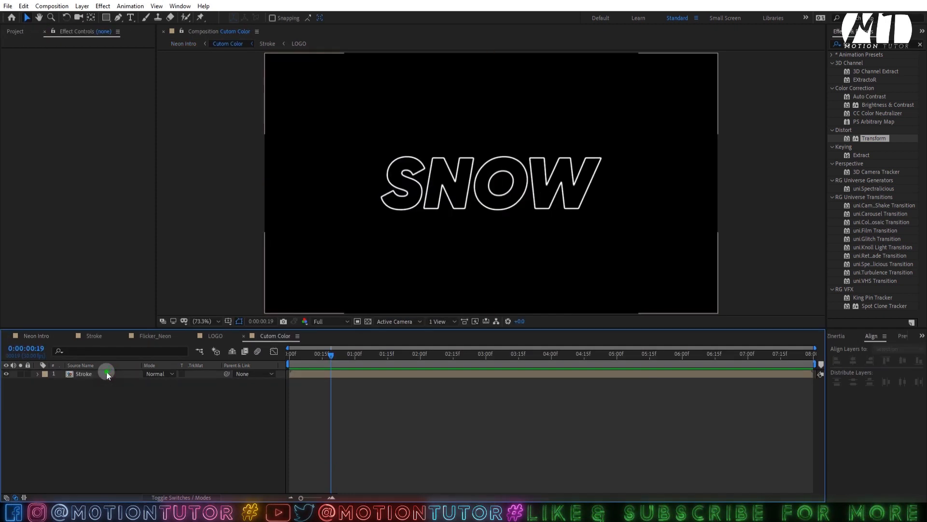
# Apply the Paint Bucket effect to the Stroke layer and place its fill point on the O's inner outline at about 644.5, 339.5
pyautogui.click(107, 373)
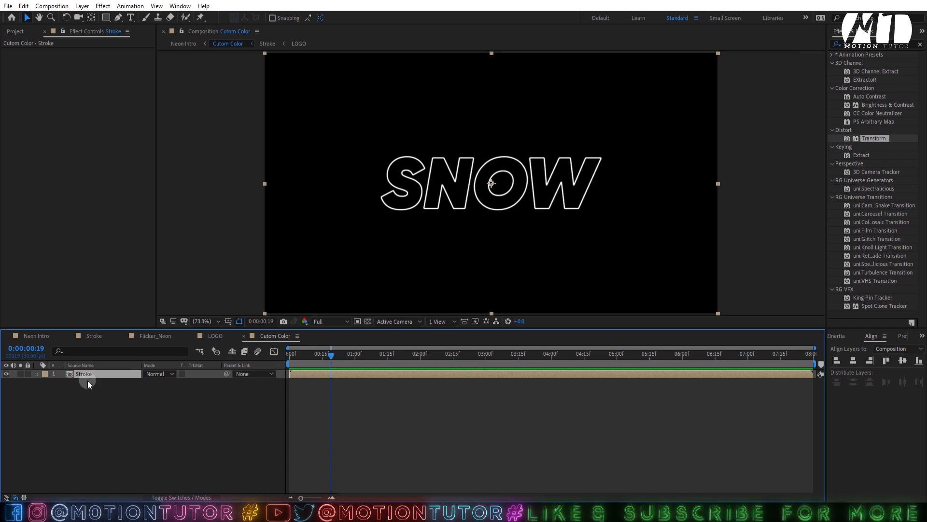
pyautogui.click(85, 377)
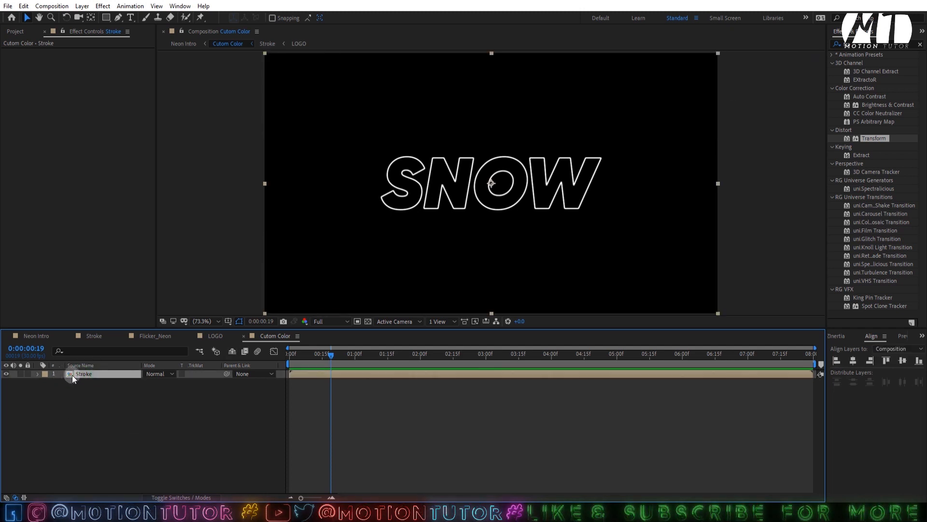
pyautogui.moveTo(864, 47); pyautogui.dragTo(781, 60)
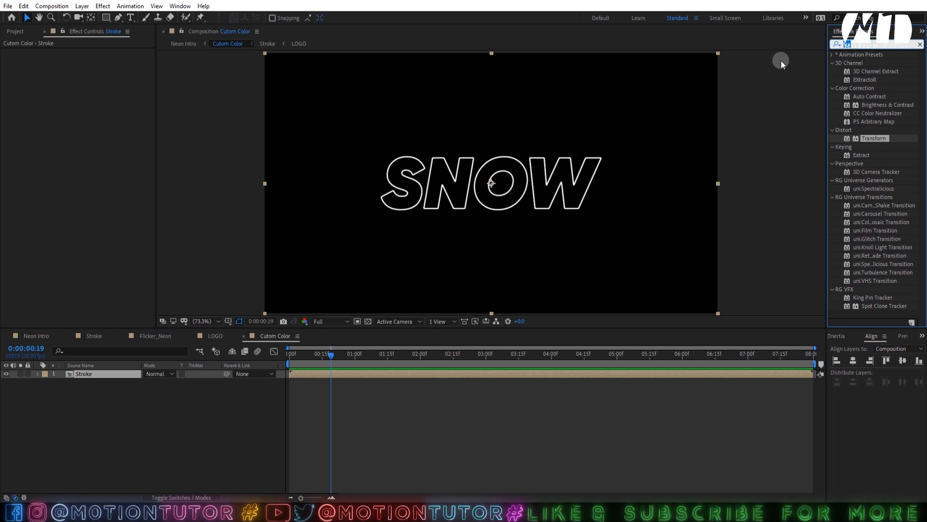
pyautogui.write('pain')
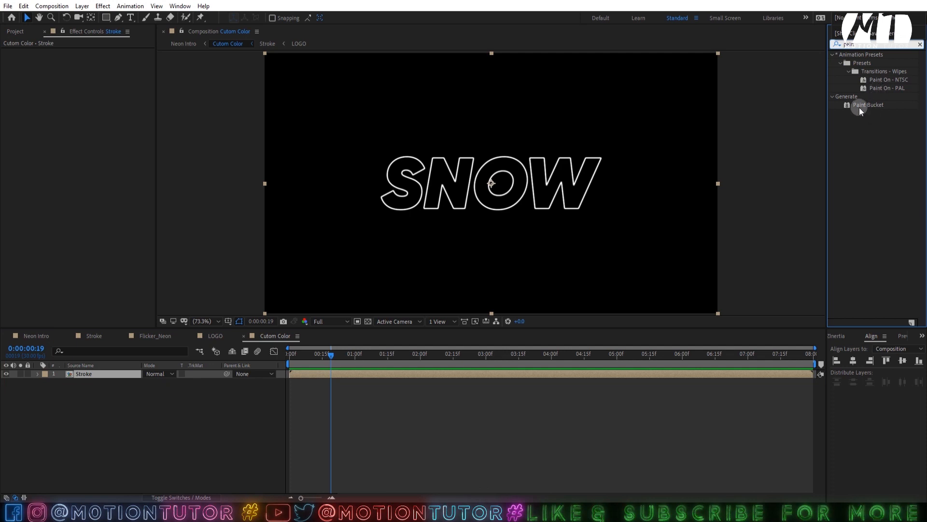
pyautogui.click(844, 109)
pyautogui.moveTo(844, 112)
pyautogui.mouseDown()
pyautogui.moveTo(362, 217)
pyautogui.moveTo(17, 392)
pyautogui.moveTo(87, 378)
pyautogui.mouseUp()
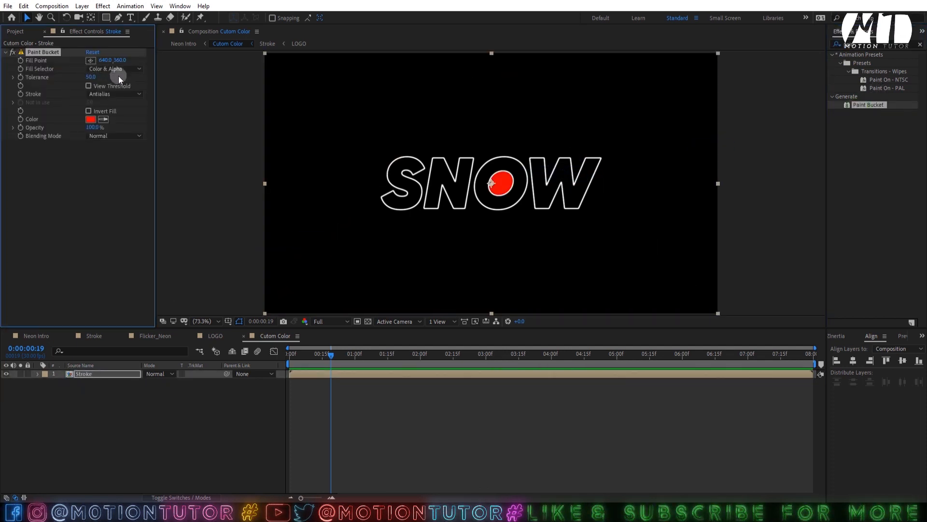
pyautogui.scroll(3, 503, 160)
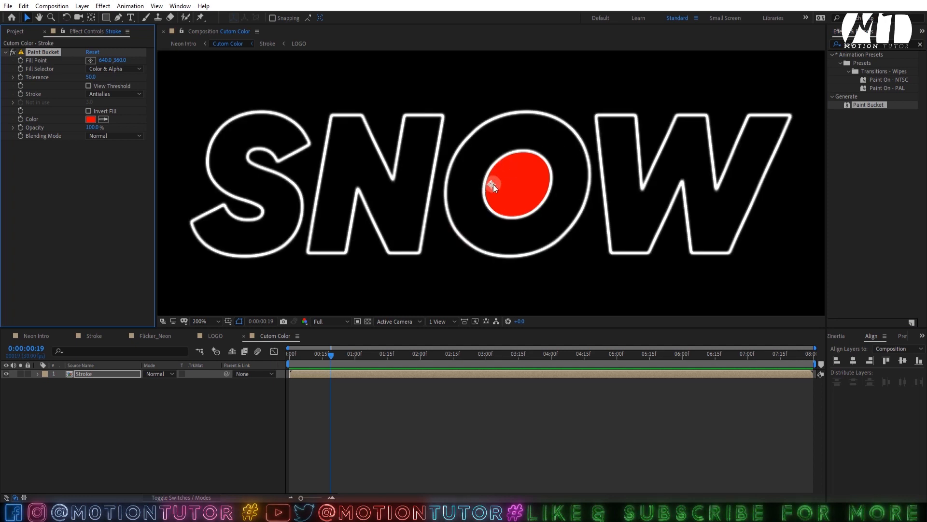
pyautogui.moveTo(492, 184); pyautogui.dragTo(498, 164)
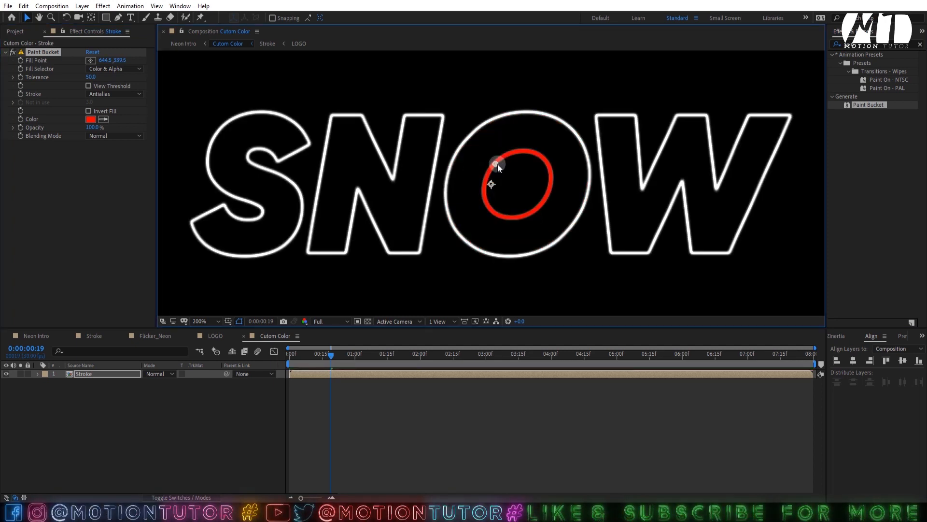
# Try blue 00AEFF as the Paint Bucket color for the O's inner outline
pyautogui.click(90, 120)
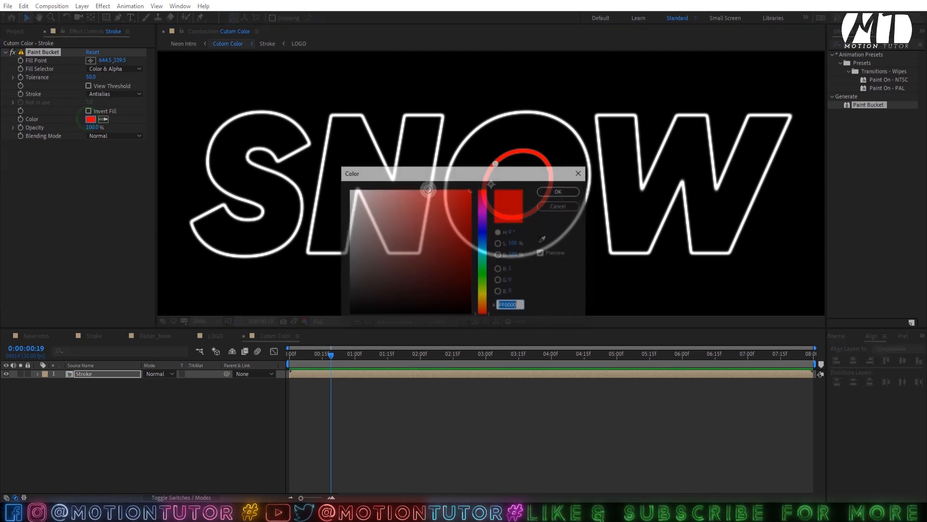
pyautogui.click(483, 246)
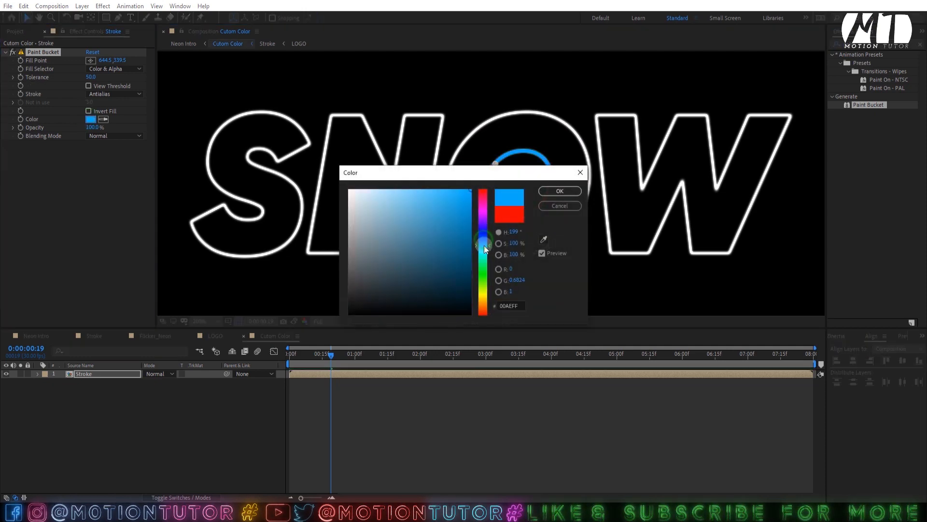
pyautogui.click(560, 191)
# Set the Paint Bucket color to a golden orange
pyautogui.click(90, 120)
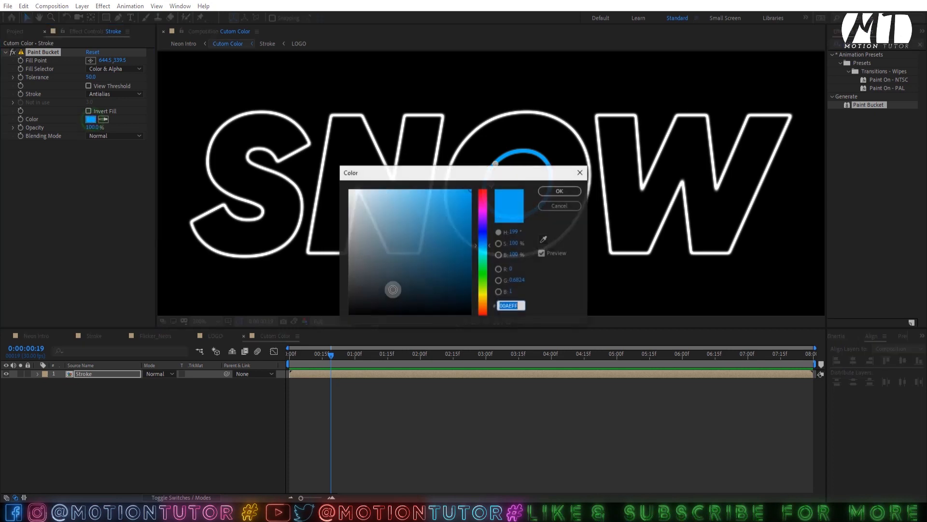
pyautogui.click(482, 300)
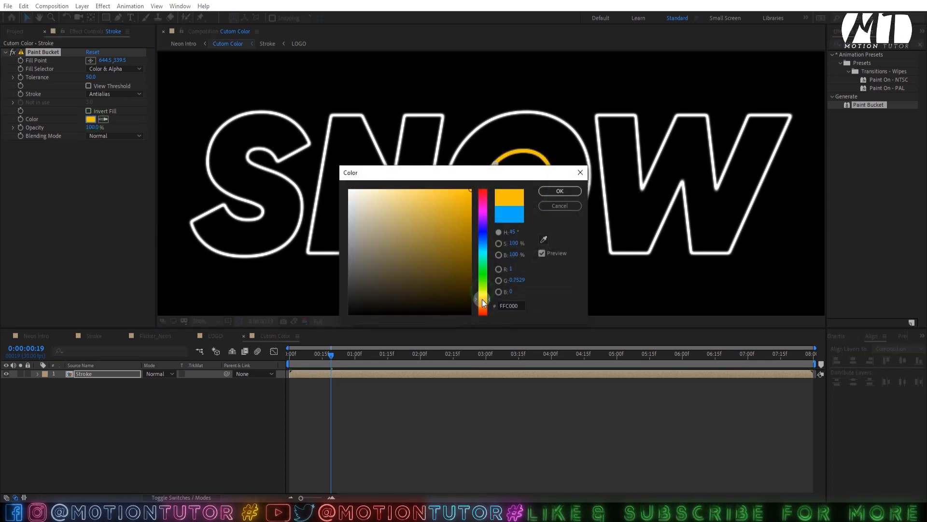
pyautogui.click(548, 192)
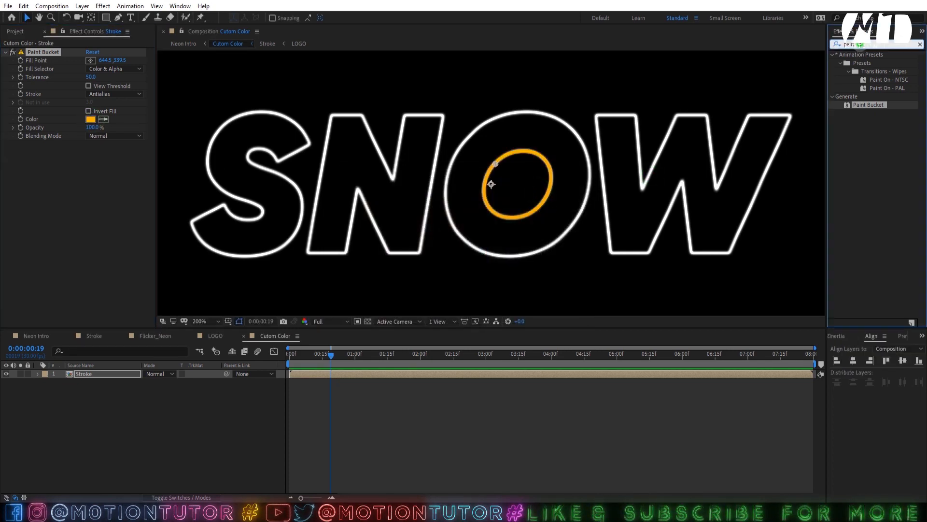
# Add a Fill effect to the Stroke layer, place it above Paint Bucket, and set its color to cyan 00EAFF
pyautogui.write('fill')
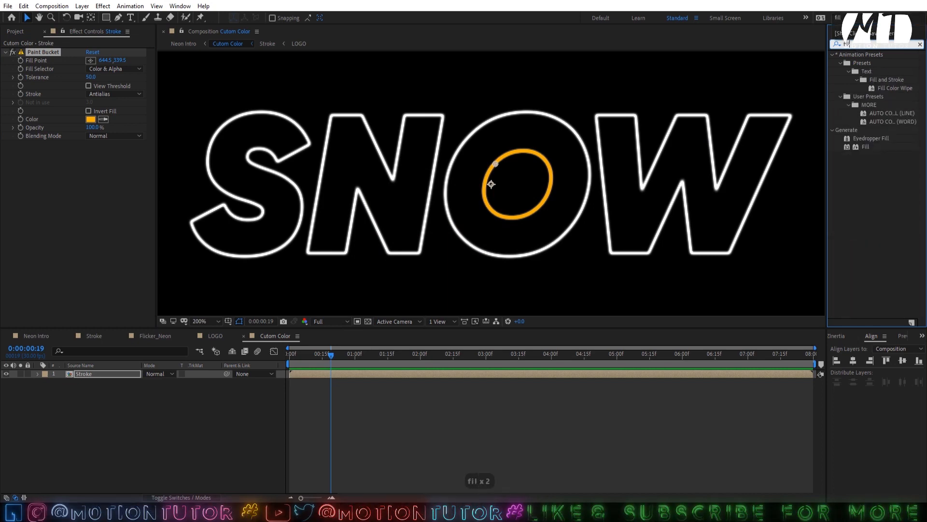
pyautogui.moveTo(865, 146); pyautogui.dragTo(30, 195)
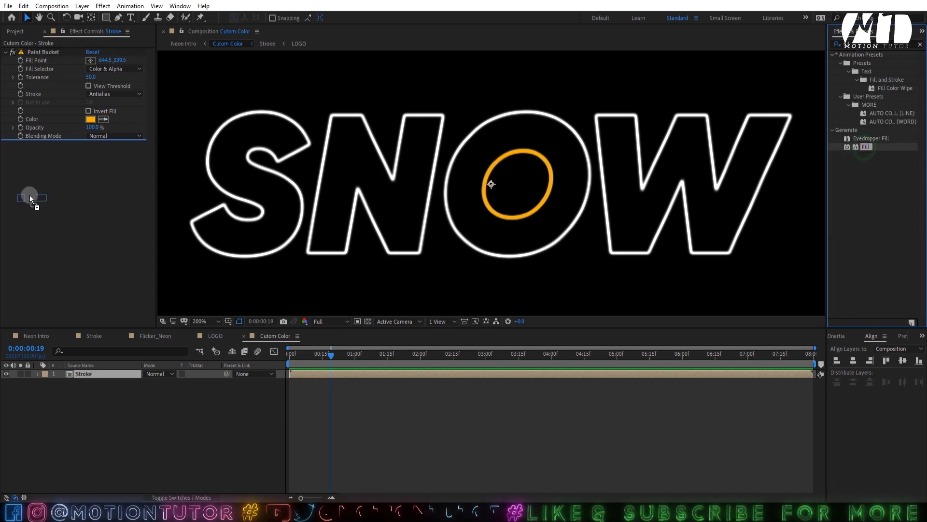
pyautogui.moveTo(31, 141); pyautogui.dragTo(39, 53)
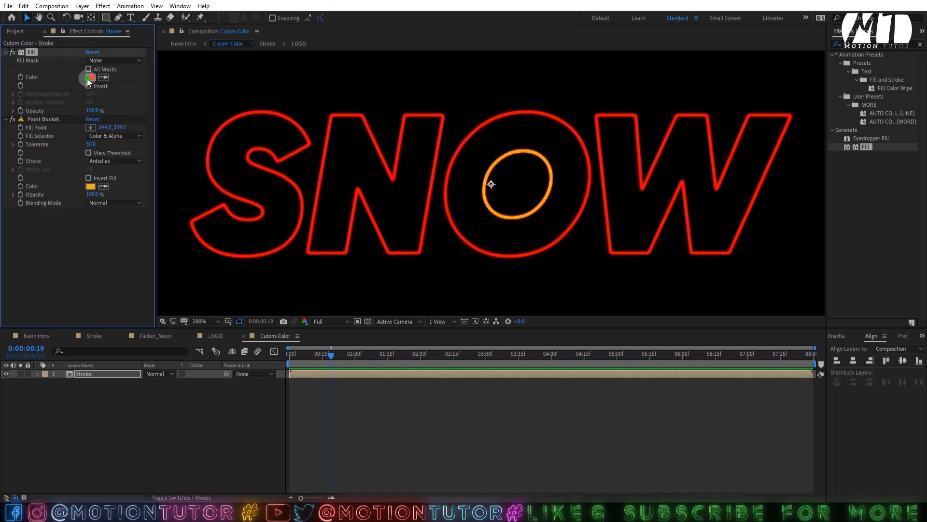
pyautogui.click(91, 78)
pyautogui.click(479, 245)
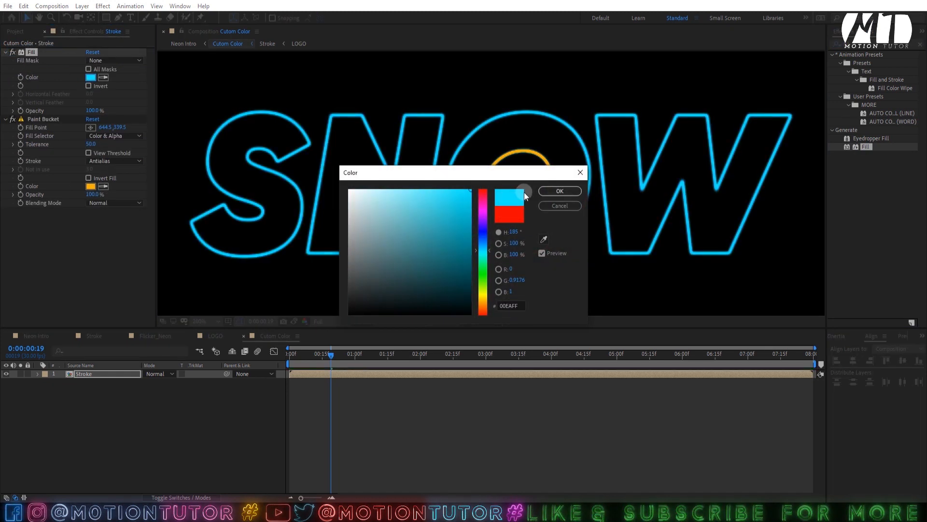
pyautogui.click(560, 190)
# Duplicate the Paint Bucket effect and move the copy's fill point onto the W outline at about 796, 362
pyautogui.press(',')
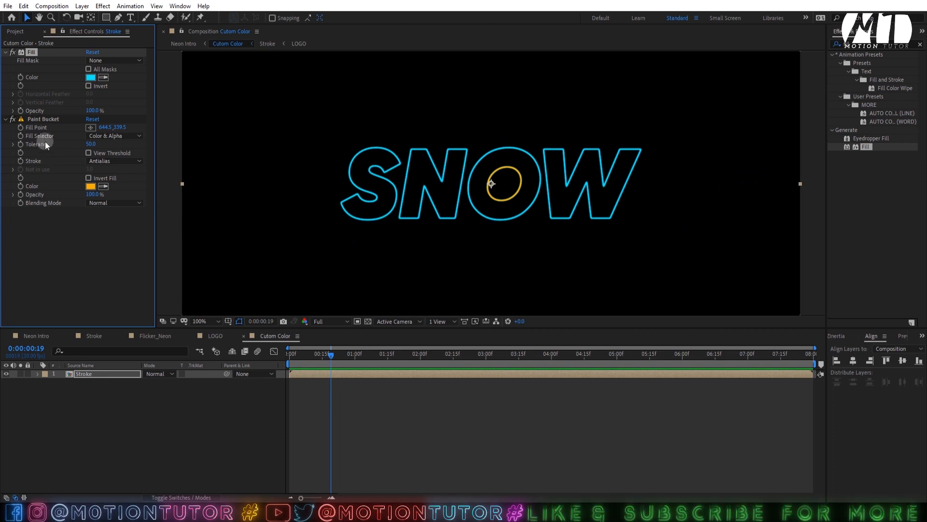
pyautogui.click(40, 119)
pyautogui.hotkey('ctrl', 'd')
pyautogui.press('.')
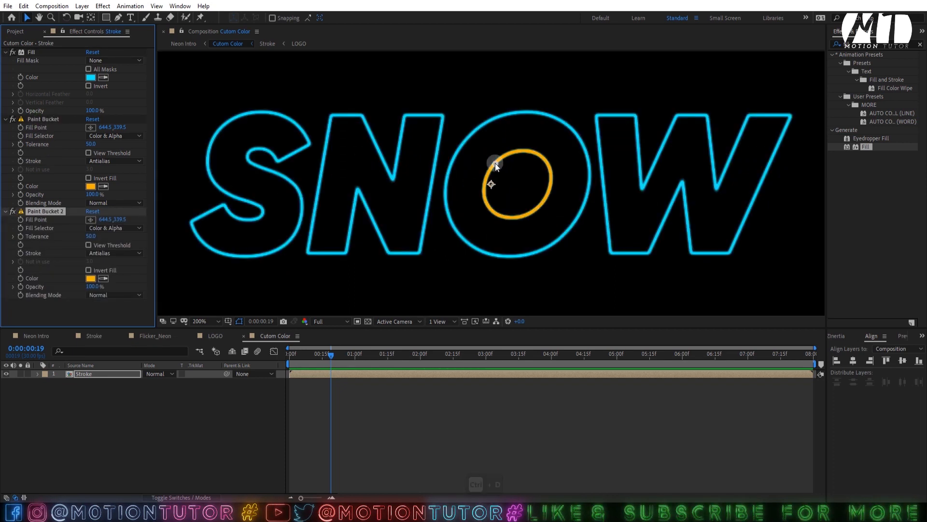
pyautogui.moveTo(494, 163)
pyautogui.mouseDown()
pyautogui.moveTo(622, 161)
pyautogui.moveTo(642, 182)
pyautogui.mouseUp()
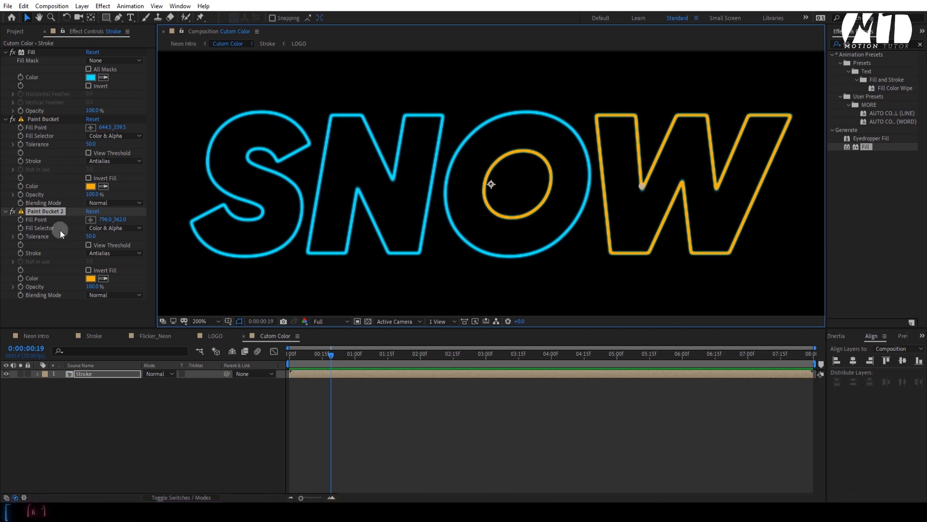
# Set the Paint Bucket 2 color to magenta for the W and save the project
pyautogui.click(92, 278)
pyautogui.moveTo(483, 227)
pyautogui.mouseDown()
pyautogui.moveTo(480, 248)
pyautogui.moveTo(483, 206)
pyautogui.mouseUp()
pyautogui.click(560, 190)
pyautogui.scroll(-3, 575, 207)
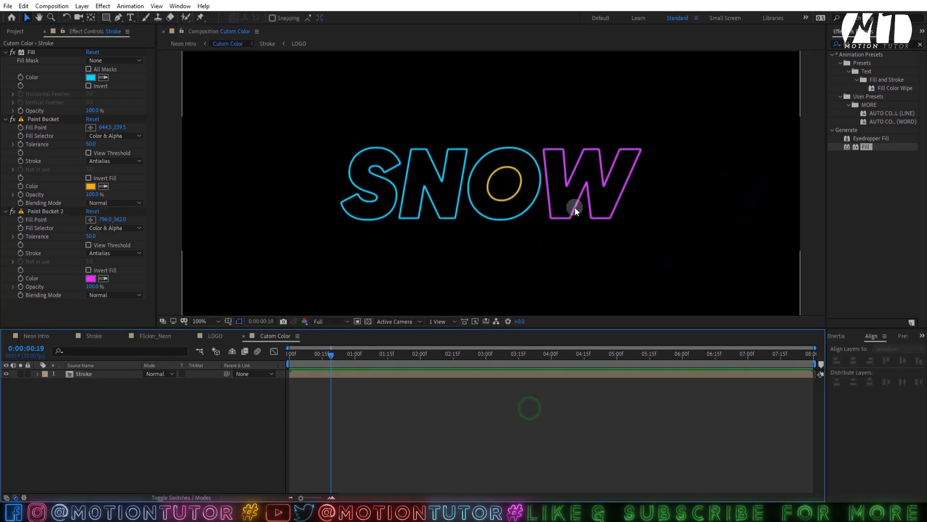
pyautogui.click(54, 212)
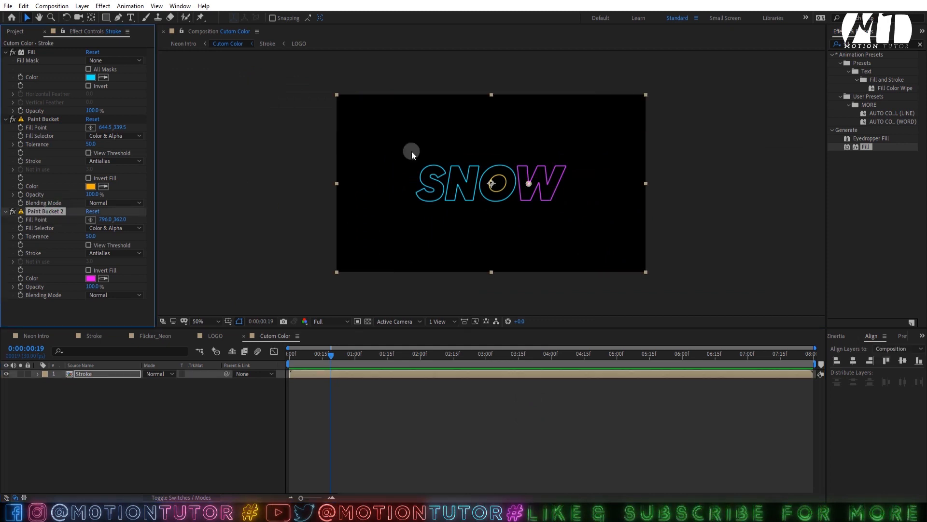
pyautogui.scroll(1, 532, 173)
pyautogui.hotkey('ctrl', 's')
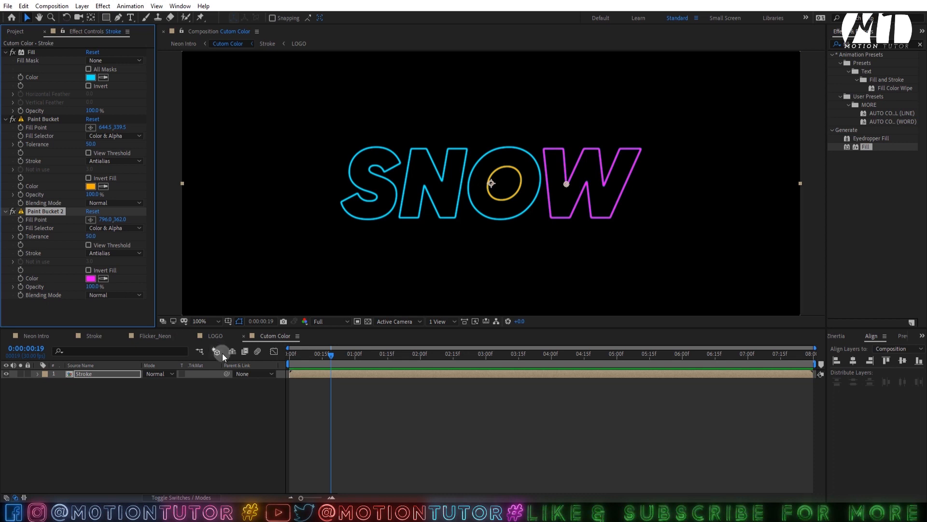
# Return to the Neon Intro composition and duplicate the Stroke layer once, undoing the extra copy
pyautogui.click(36, 336)
pyautogui.click(86, 384)
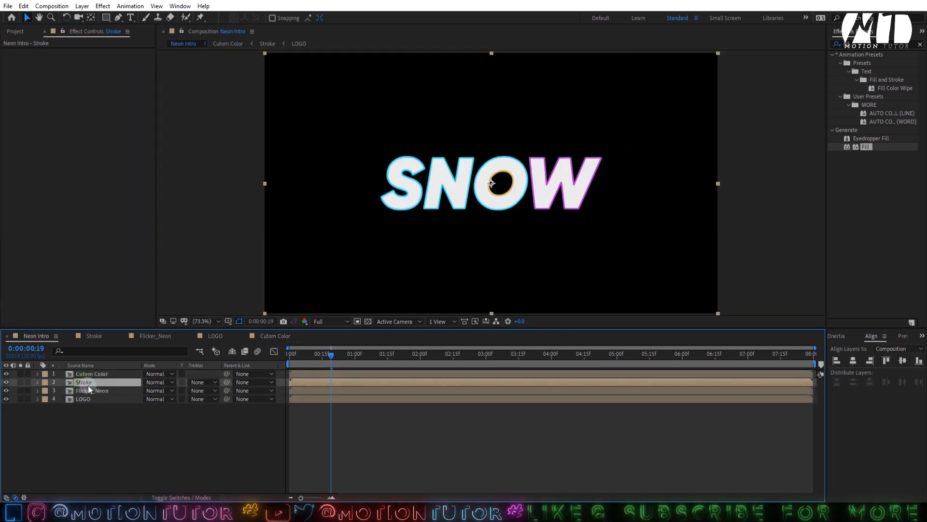
pyautogui.hotkey('ctrl', 'd')
pyautogui.hotkey('ctrl', 'd')
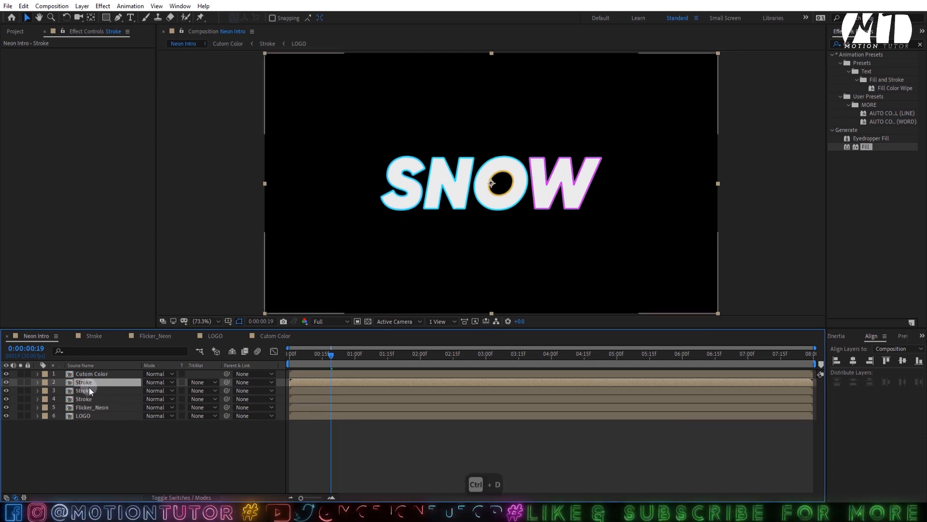
pyautogui.hotkey('ctrl', 'z')
# Pre-compose the upper Stroke layer as Custom Flicker with all attributes moved, and open the new composition
pyautogui.rightClick(91, 384)
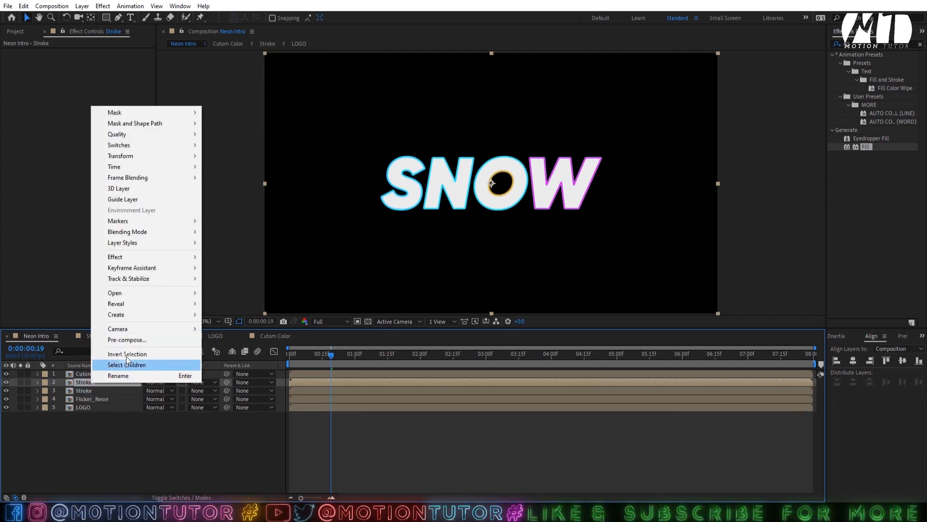
pyautogui.click(135, 341)
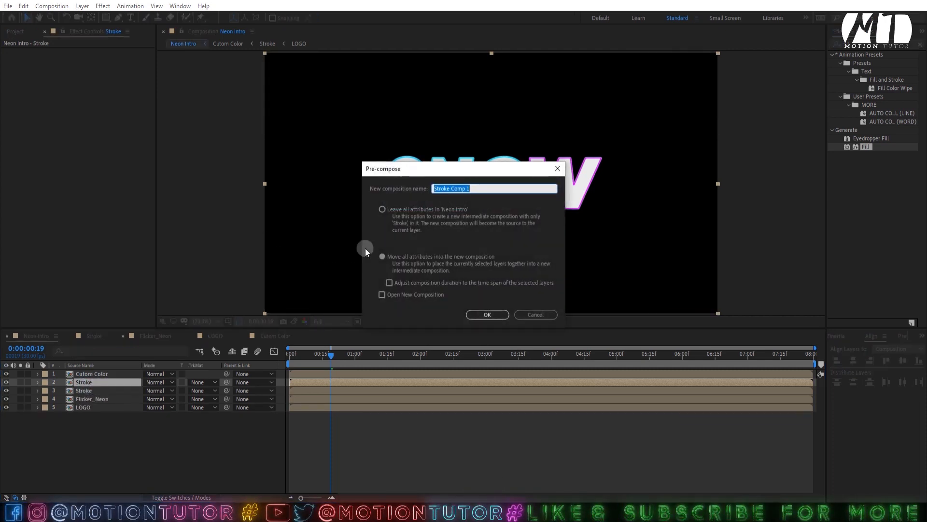
pyautogui.click(451, 188)
pyautogui.hotkey('ctrl', 'a')
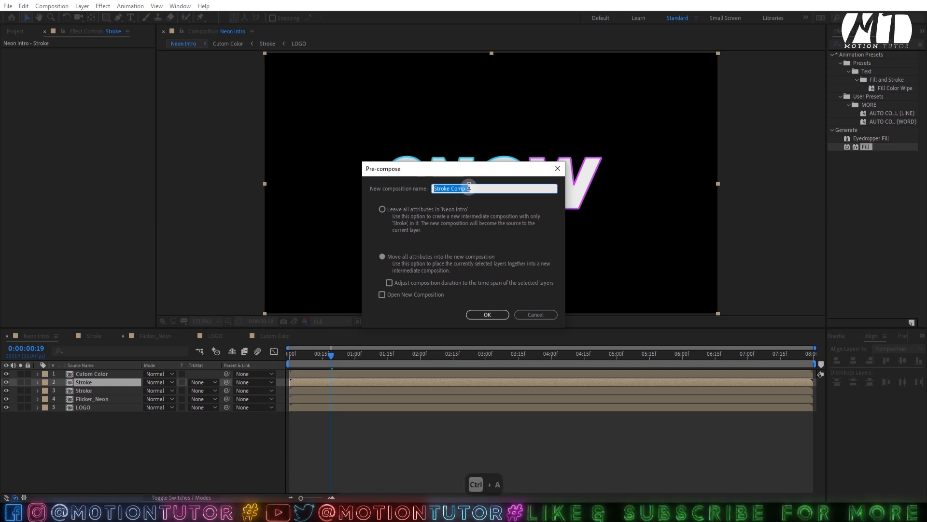
pyautogui.write('Cu')
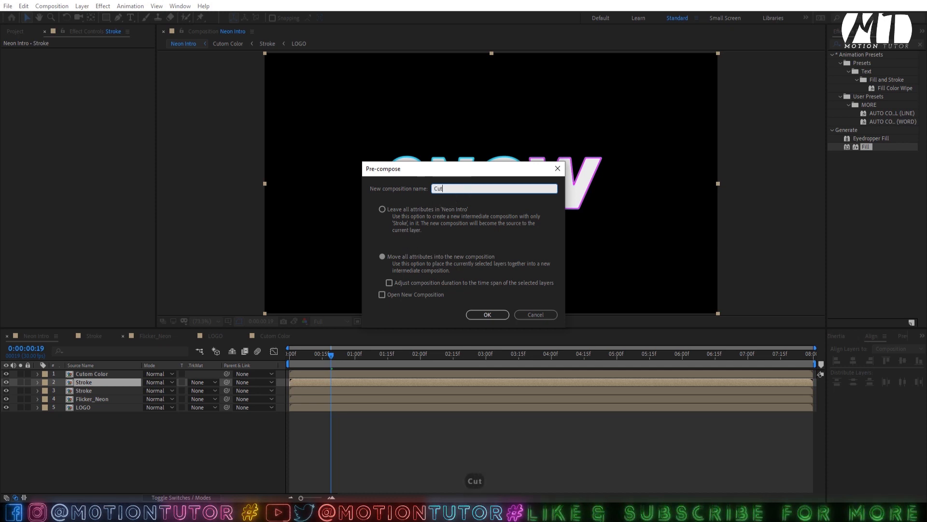
pyautogui.write('stom Flicker')
pyautogui.click(488, 314)
pyautogui.doubleClick(87, 380)
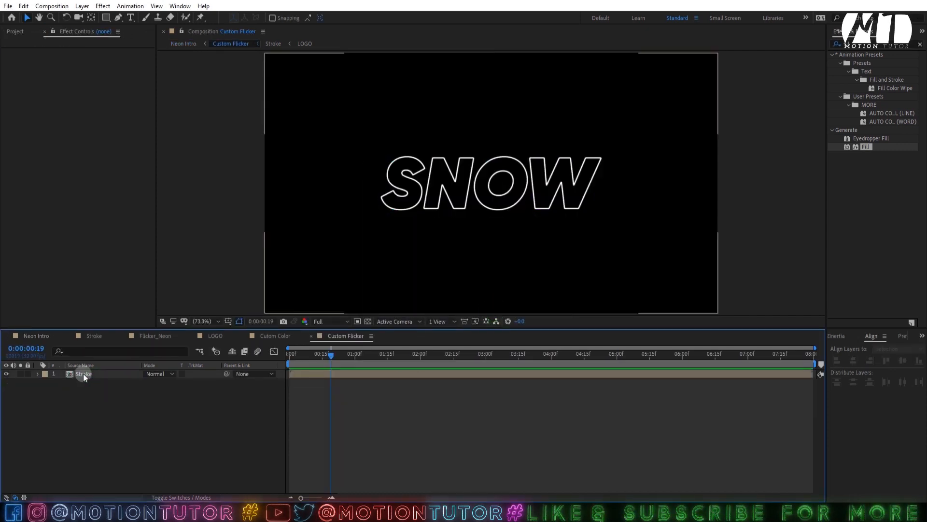
# Copy the C null from the Flicker_Neon composition, paste it into Custom Flicker above the Stroke layer, and rename it C
pyautogui.click(84, 373)
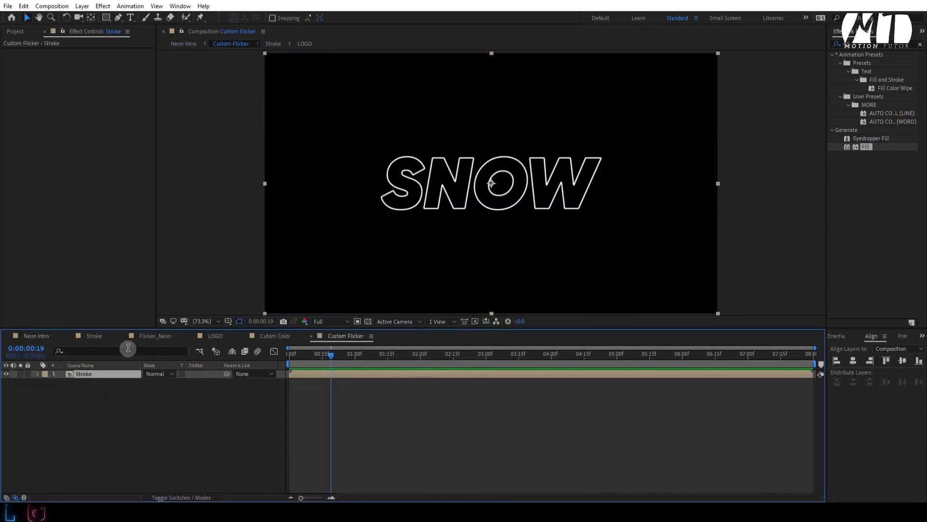
pyautogui.click(153, 335)
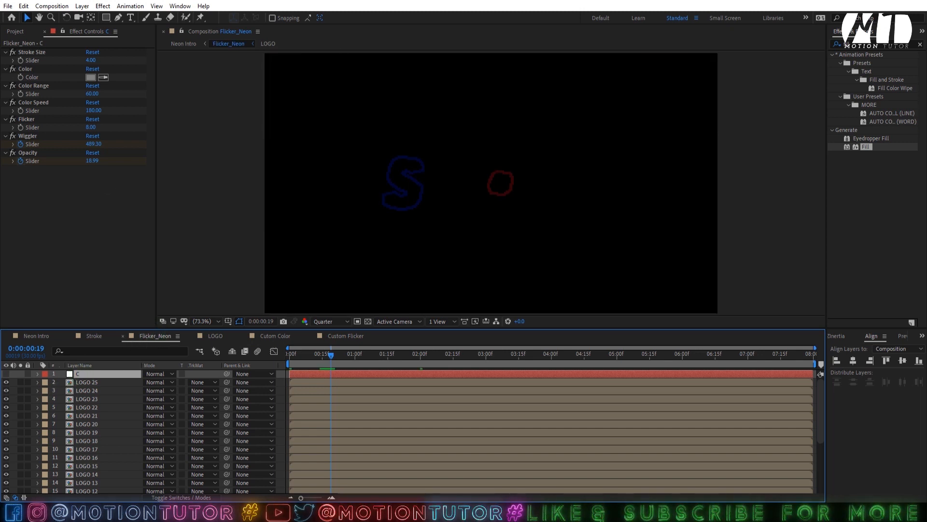
pyautogui.click(24, 6)
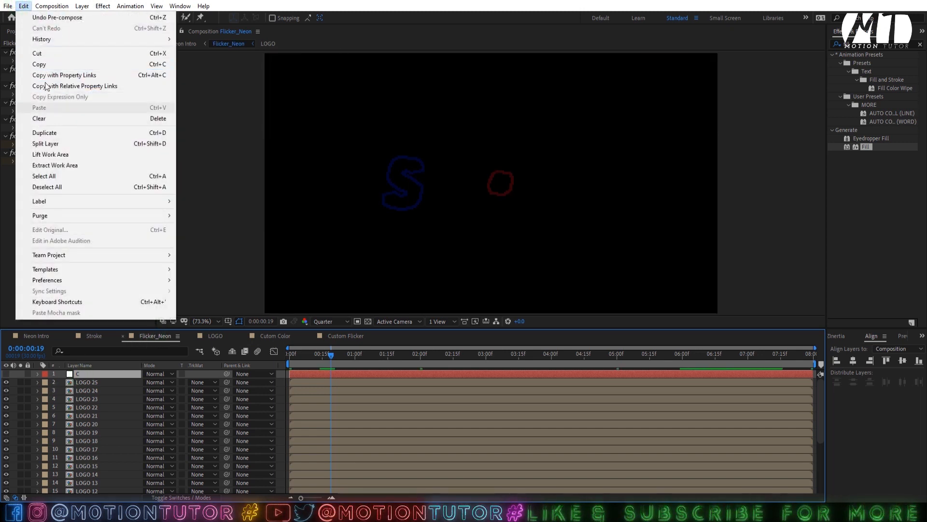
pyautogui.click(40, 64)
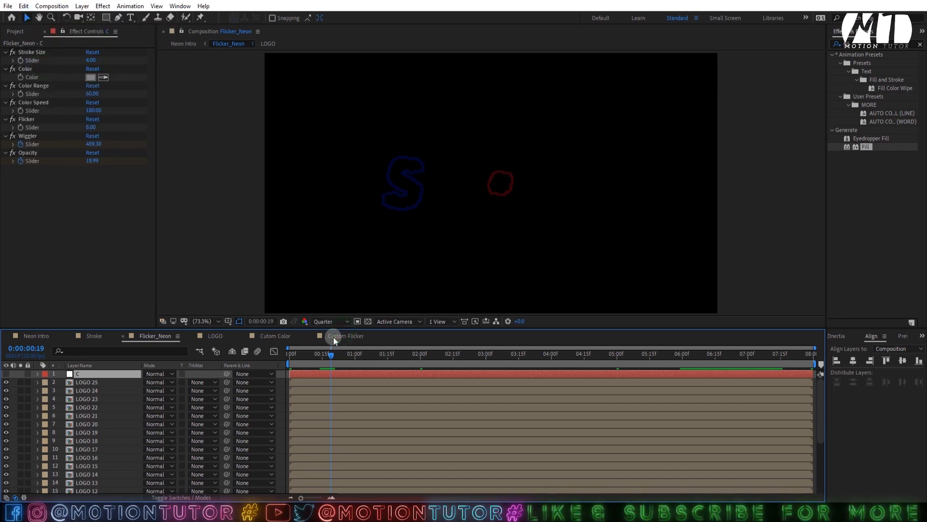
pyautogui.click(332, 337)
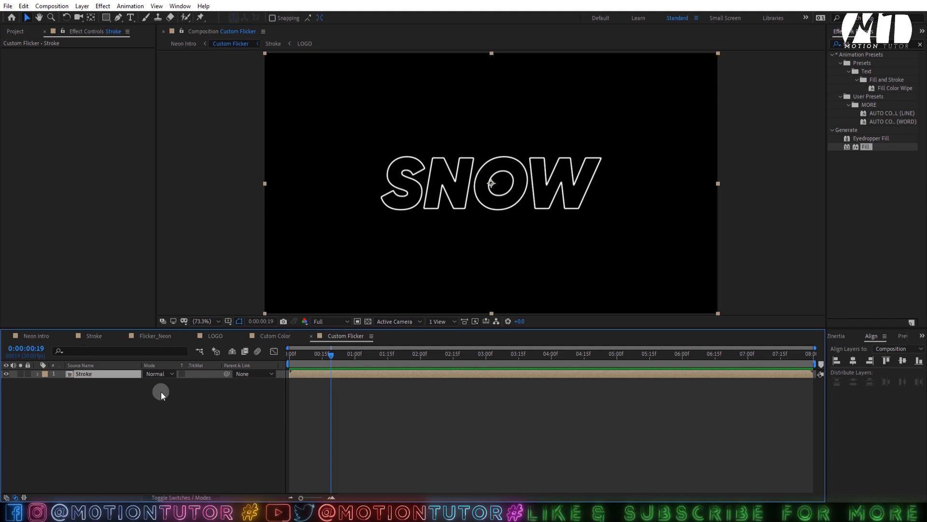
pyautogui.hotkey('ctrl', 'v')
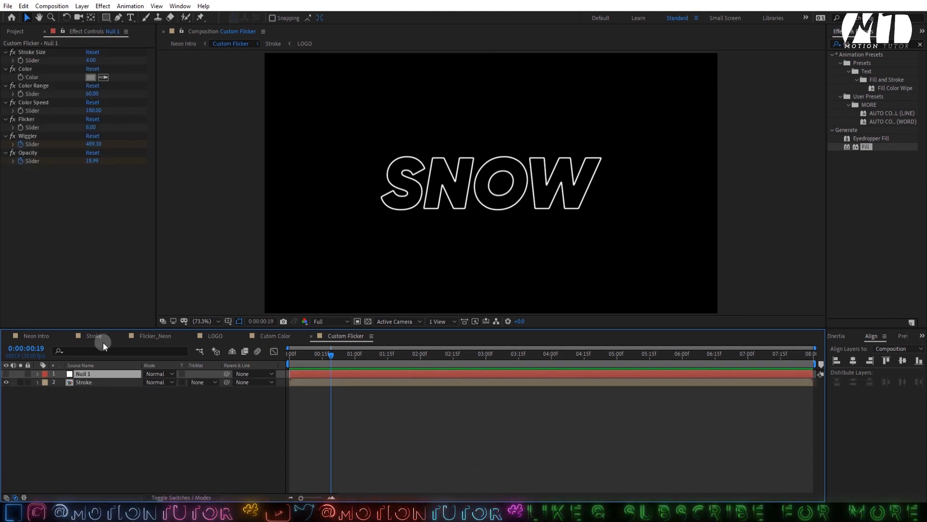
pyautogui.write('C')
# Delete every effect on the pasted C null except Flicker and Wiggler
pyautogui.click(25, 103)
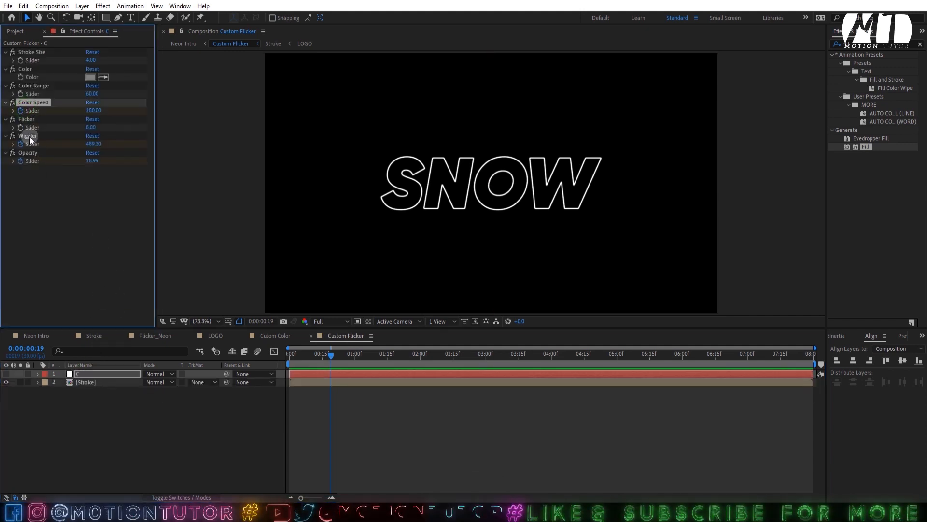
pyautogui.click(29, 136)
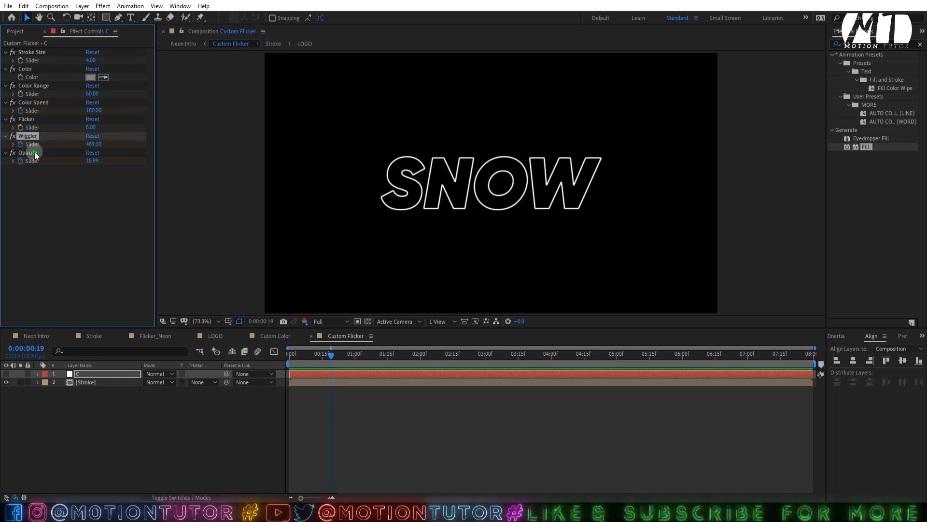
pyautogui.click(34, 153)
pyautogui.keyDown('shift'); pyautogui.click(32, 53); pyautogui.keyUp('shift')
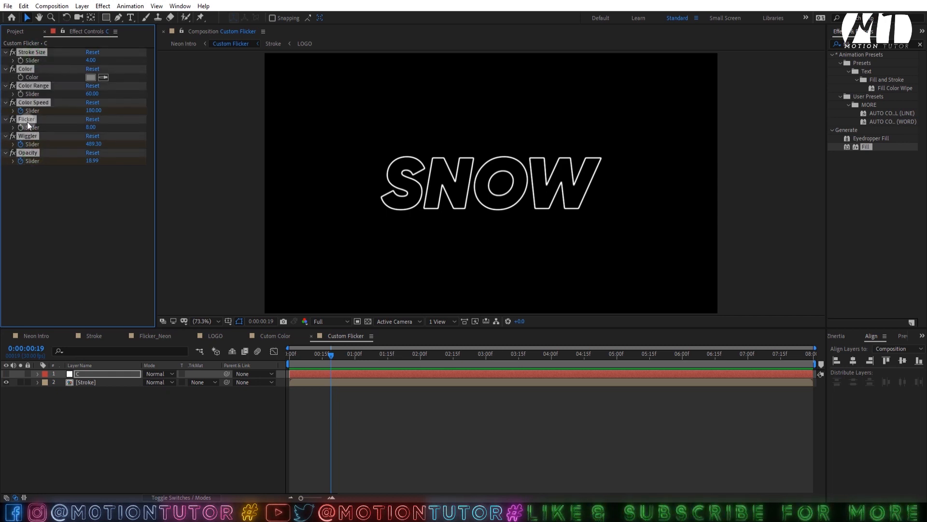
pyautogui.keyDown('ctrl'); pyautogui.click(27, 120); pyautogui.keyUp('ctrl')
pyautogui.keyDown('ctrl'); pyautogui.click(29, 137); pyautogui.keyUp('ctrl')
pyautogui.press('Delete')
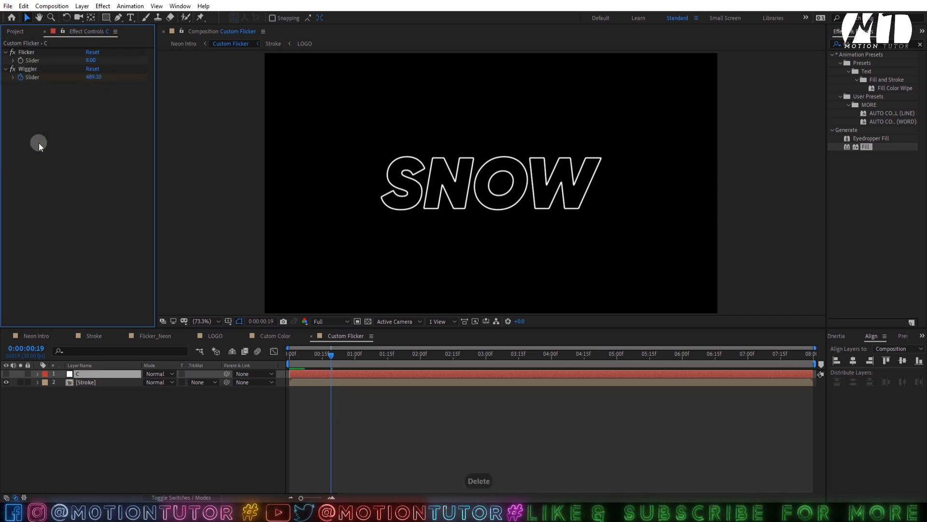
# Remove the keyframes from the C null's Wiggler slider and save the project
pyautogui.click(20, 78)
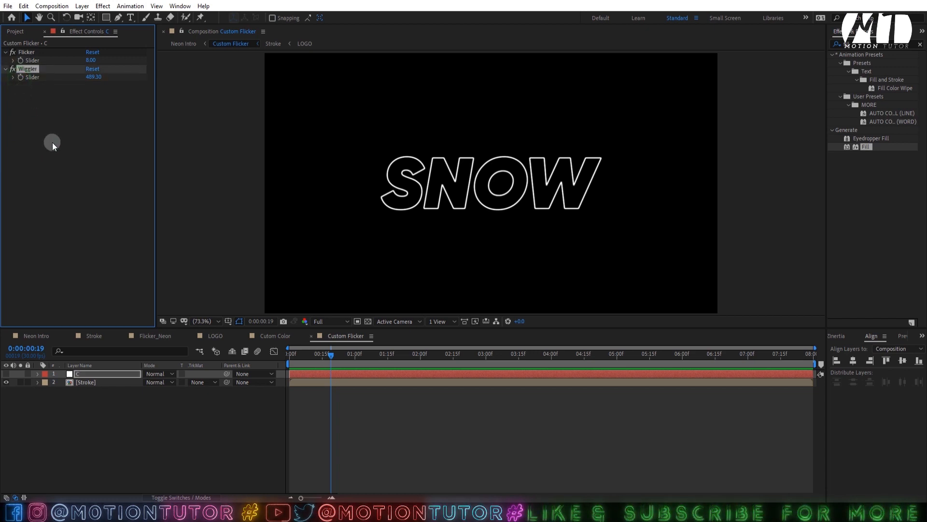
pyautogui.hotkey('ctrl', 's')
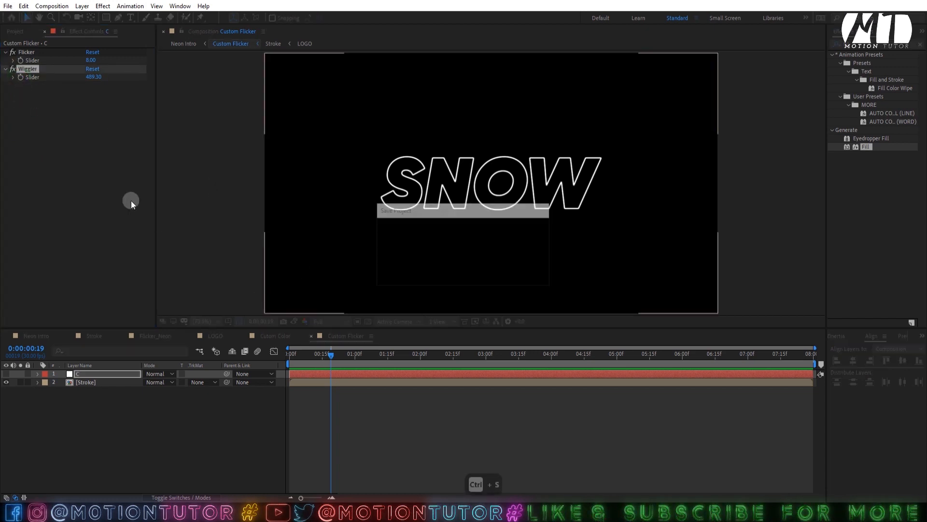
pyautogui.click(397, 406)
pyautogui.click(378, 357)
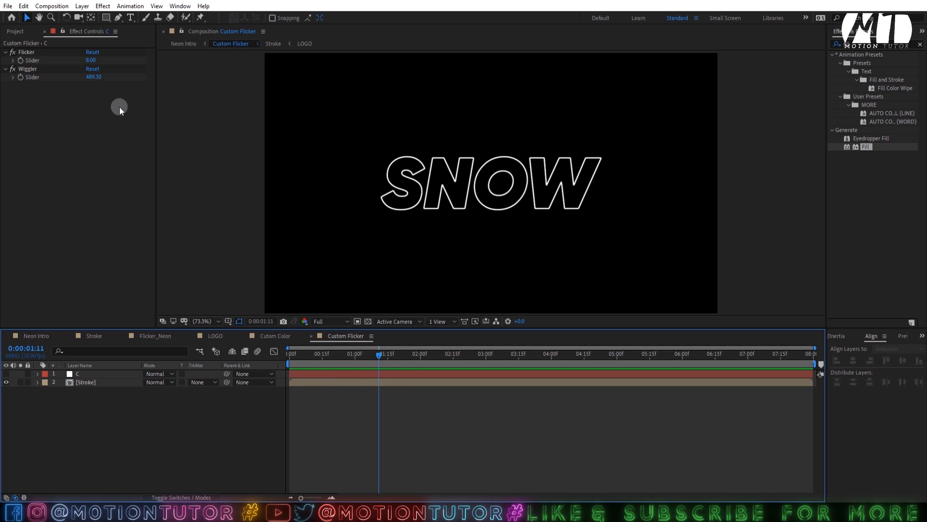
# Set the C null's Flicker slider to 5 and its Wiggler slider to 160, and save the project
pyautogui.click(89, 64)
pyautogui.write('5')
pyautogui.click(94, 137)
pyautogui.click(87, 78)
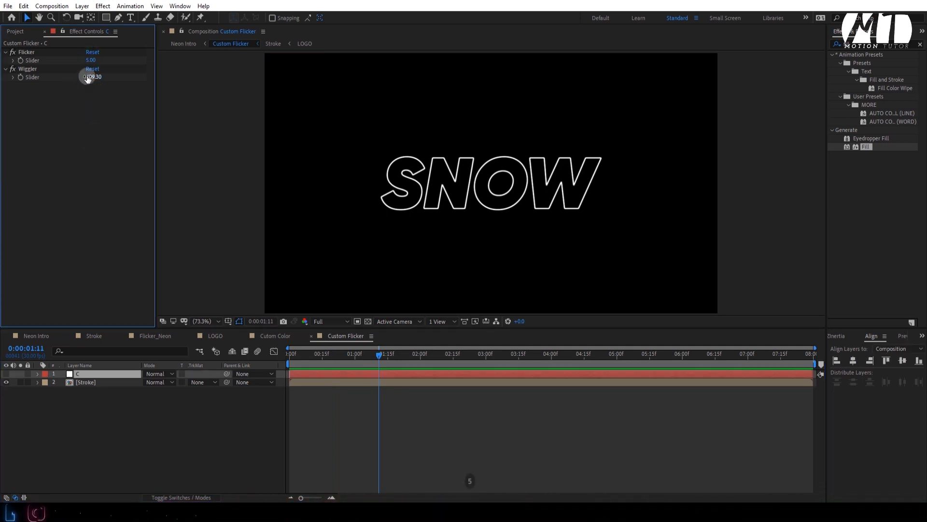
pyautogui.write('1')
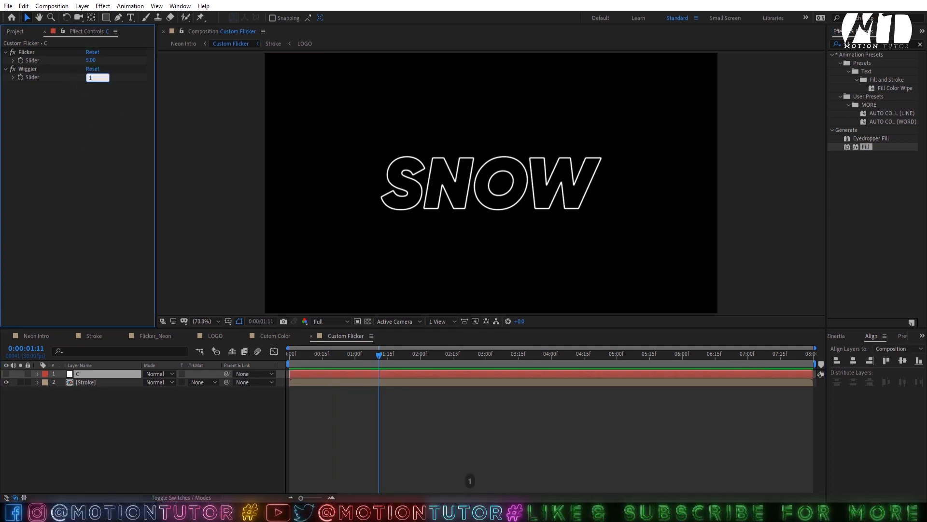
pyautogui.write('60')
pyautogui.click(109, 156)
pyautogui.hotkey('ctrl', 's')
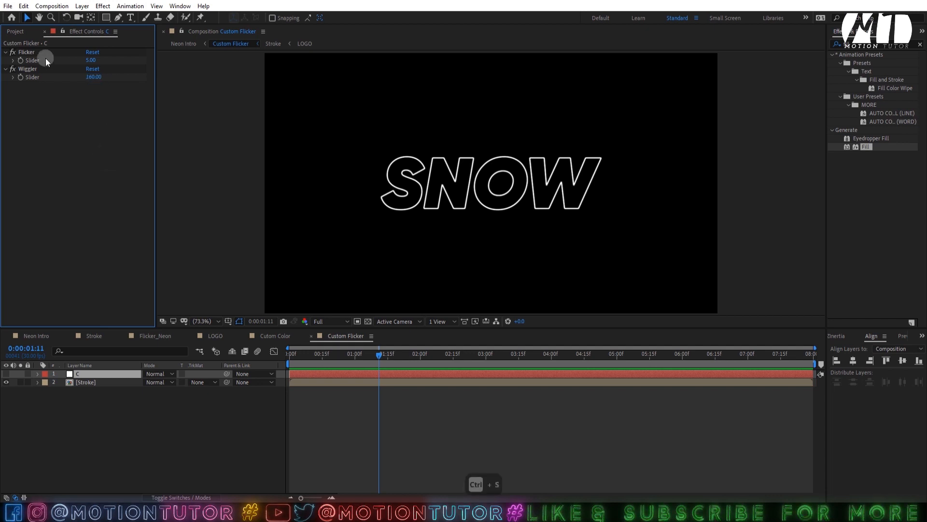
# Find the Paint Bucket effect and apply it to the Stroke layer in Custom Flicker
pyautogui.click(112, 382)
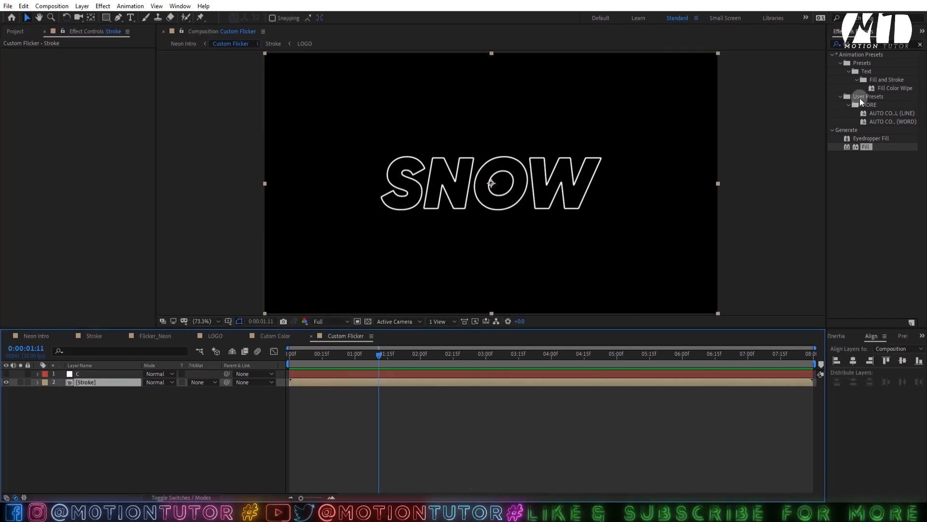
pyautogui.click(836, 45)
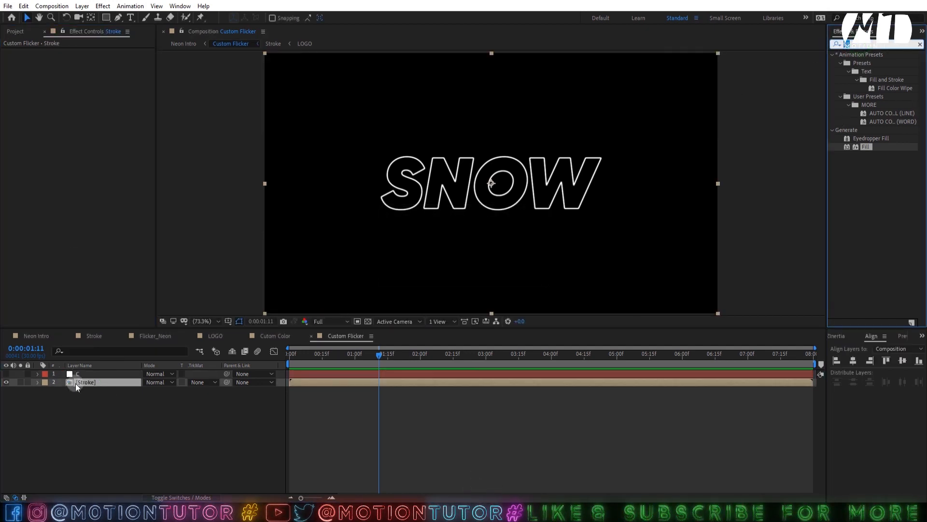
pyautogui.click(74, 382)
pyautogui.click(872, 45)
pyautogui.write('paint')
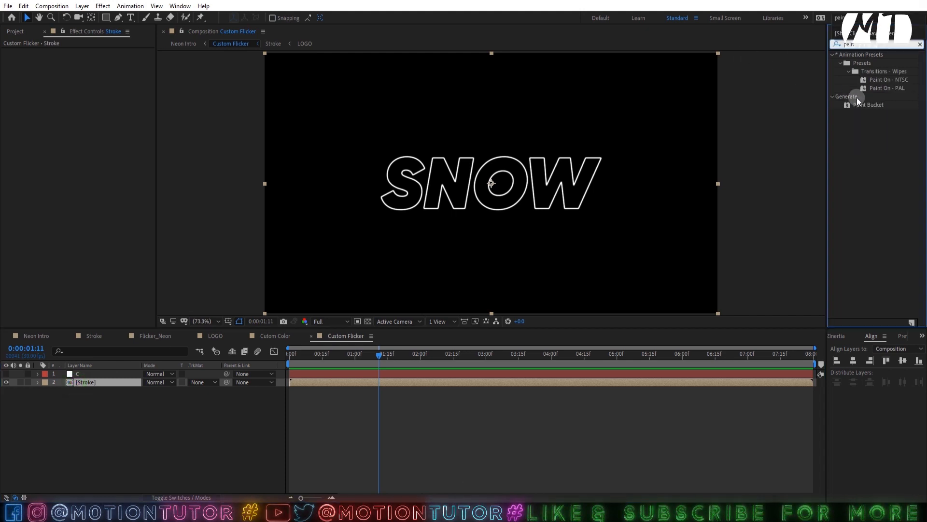
pyautogui.moveTo(862, 104)
pyautogui.mouseDown()
pyautogui.moveTo(270, 349)
pyautogui.moveTo(103, 382)
pyautogui.mouseUp()
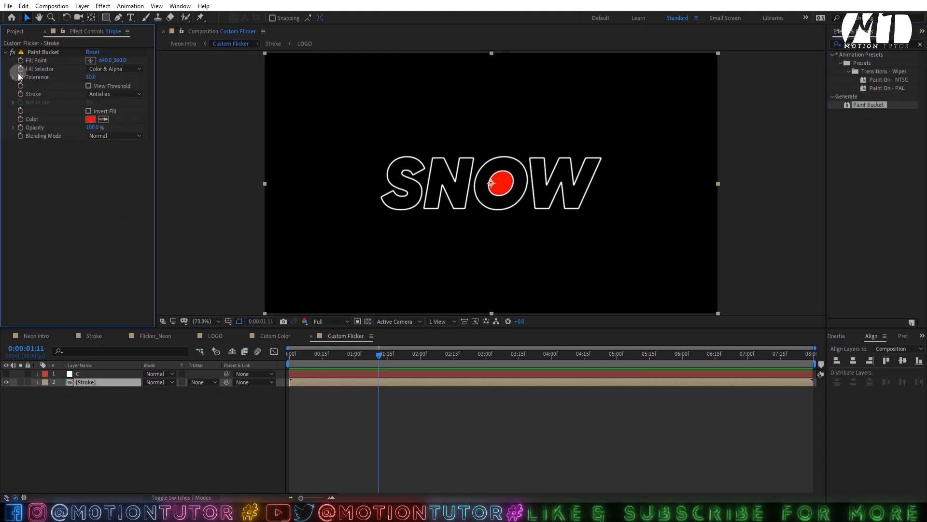
# Set the Paint Bucket's fill selector to Opacity, blending mode to Fill Only, tolerance to 80, and color to white
pyautogui.click(127, 69)
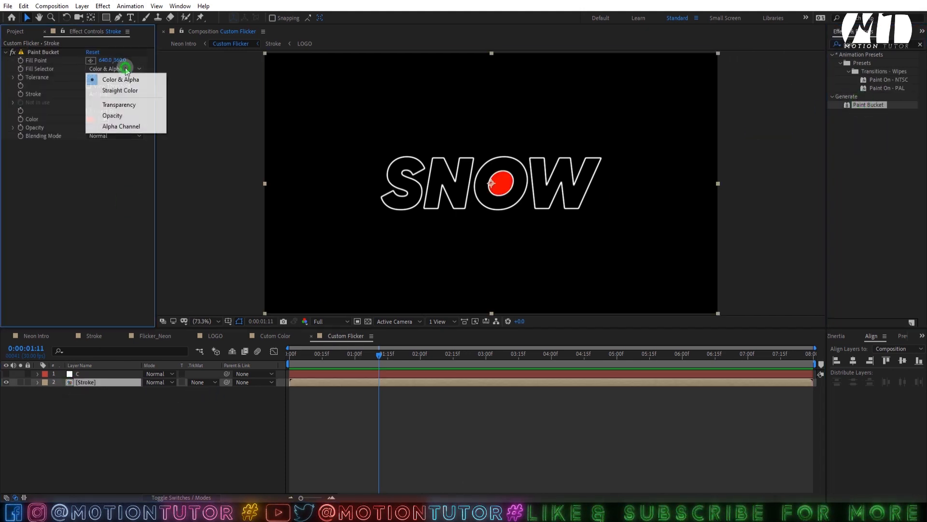
pyautogui.click(118, 115)
pyautogui.click(101, 136)
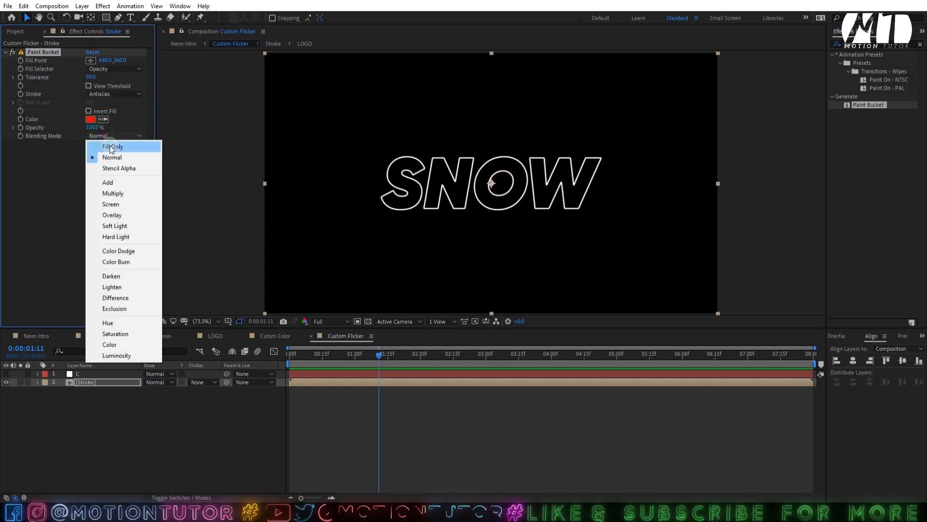
pyautogui.click(109, 146)
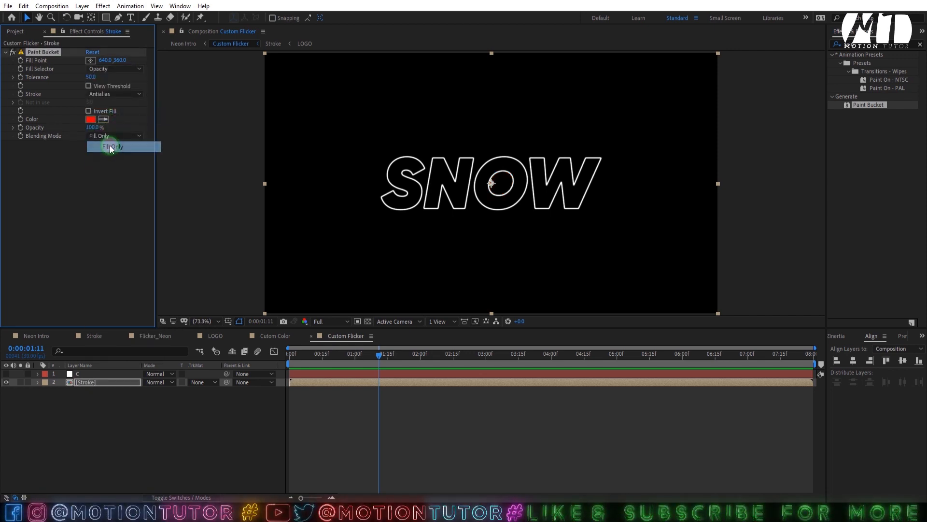
pyautogui.click(88, 78)
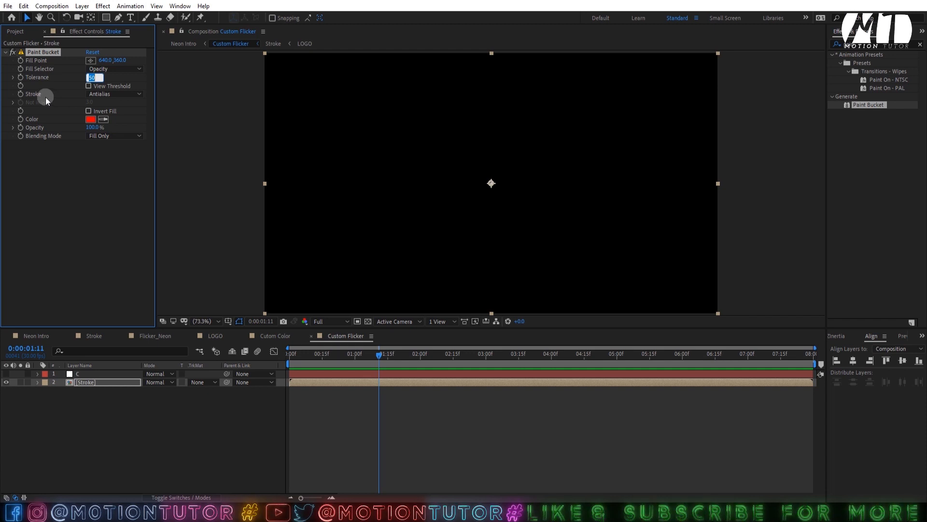
pyautogui.write('80')
pyautogui.click(67, 159)
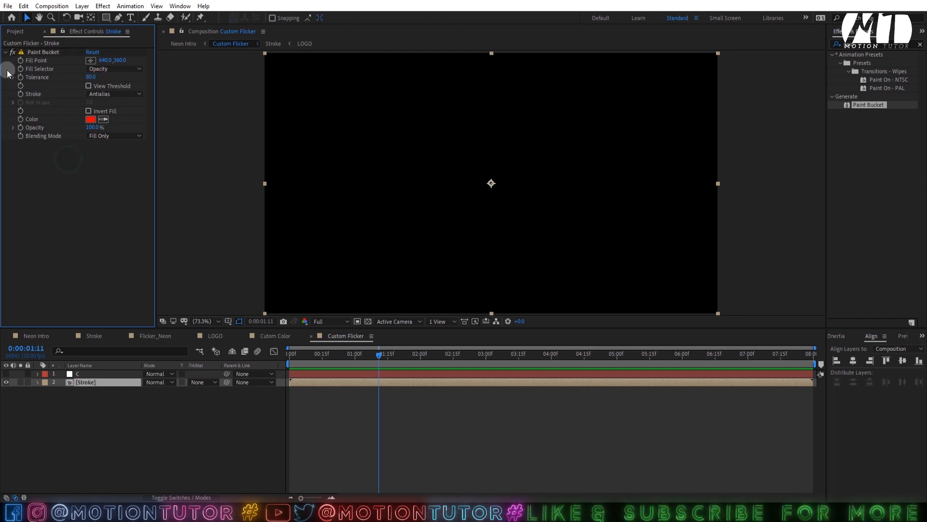
pyautogui.click(90, 122)
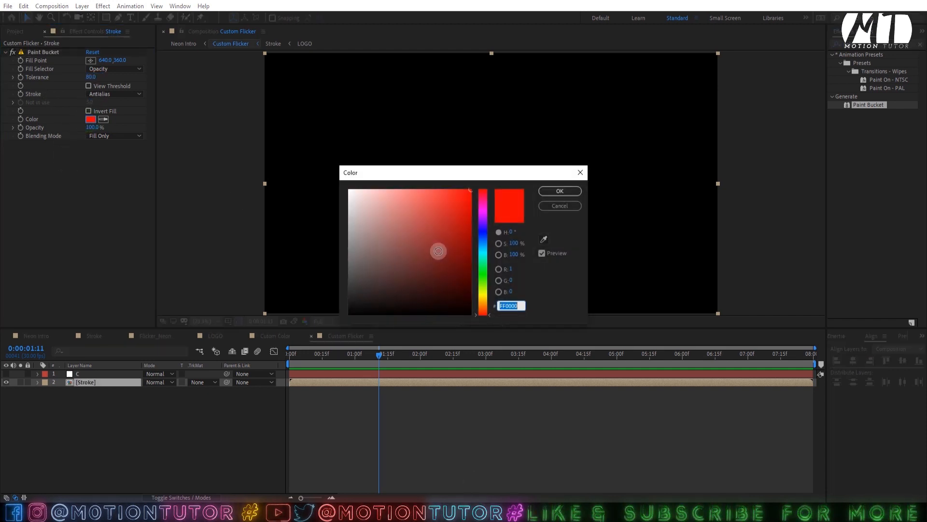
pyautogui.moveTo(437, 250); pyautogui.dragTo(364, 158)
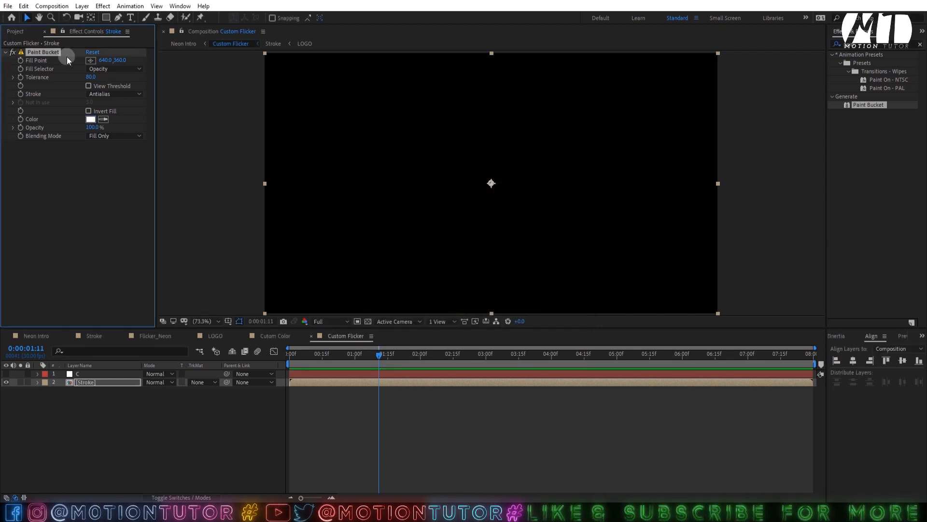
# Move the fill point onto the O's inner outline at about 647, 390.5, disabling the Paint Bucket effect while placing it
pyautogui.click(13, 52)
pyautogui.scroll(1, 472, 178)
pyautogui.scroll(1, 492, 183)
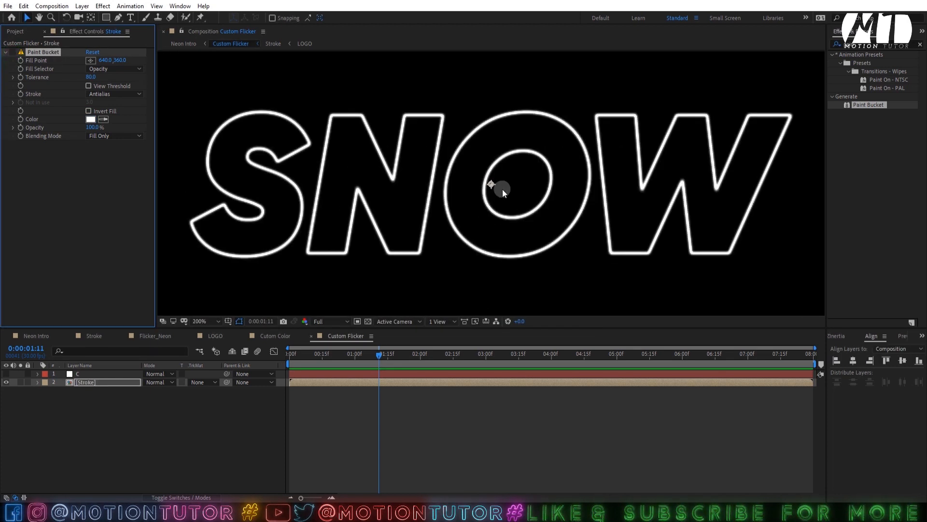
pyautogui.moveTo(495, 183)
pyautogui.mouseDown()
pyautogui.moveTo(487, 184)
pyautogui.moveTo(500, 216)
pyautogui.mouseUp()
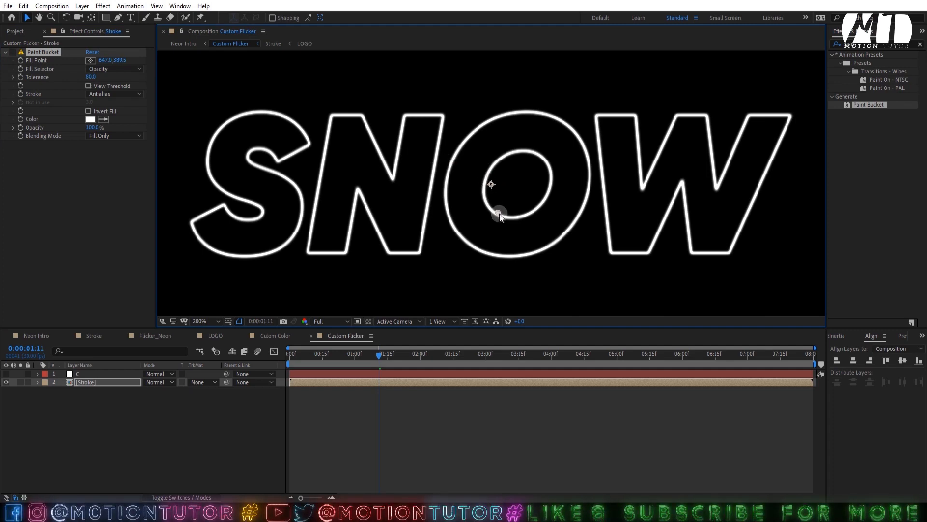
pyautogui.click(13, 52)
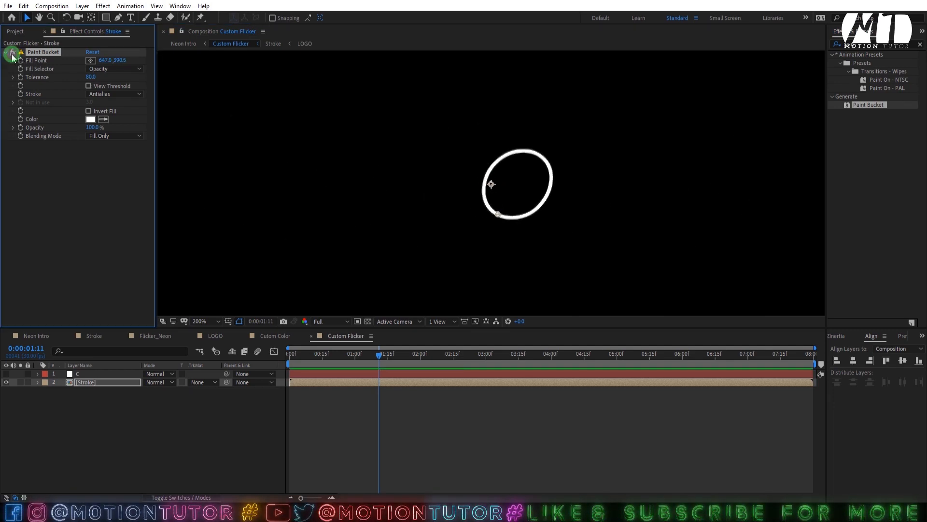
# Enable an expression on the Stroke layer's Paint Bucket Opacity and lock the effect controls display on the C null
pyautogui.click(19, 127)
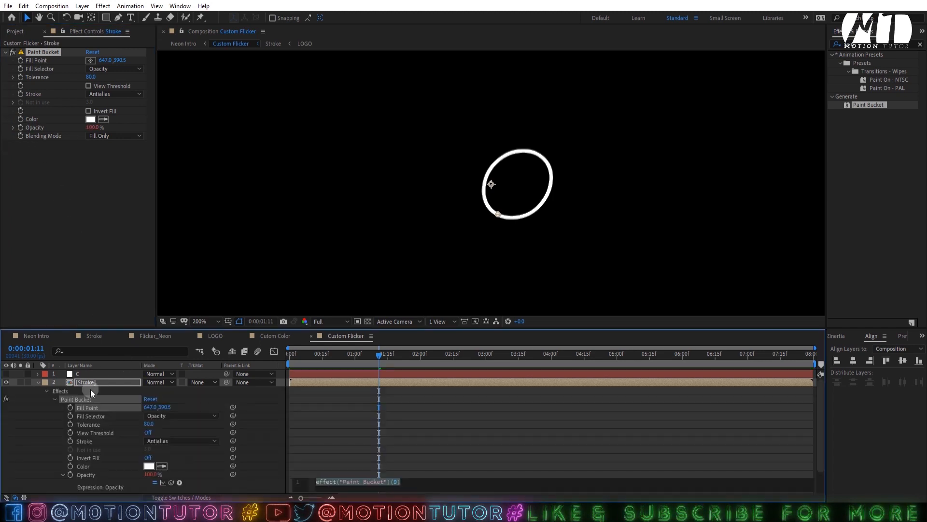
pyautogui.click(21, 404)
pyautogui.click(76, 375)
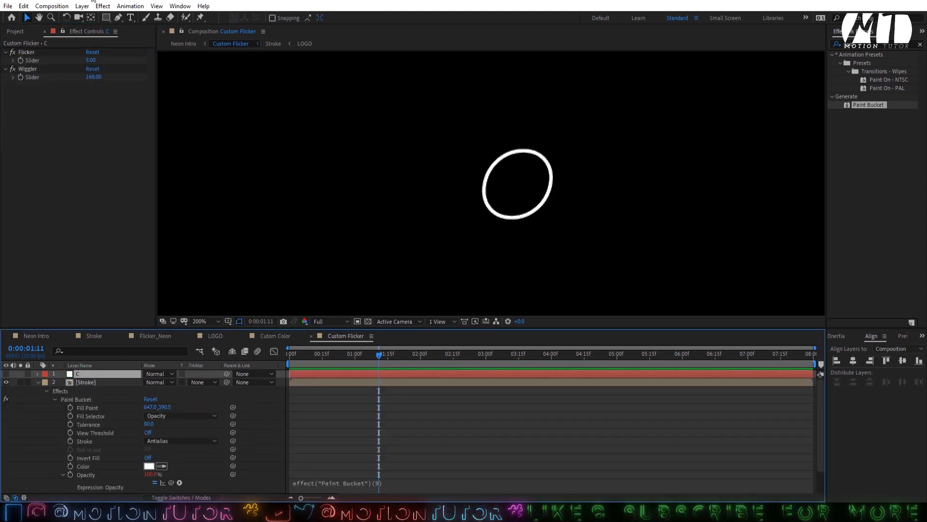
pyautogui.click(63, 32)
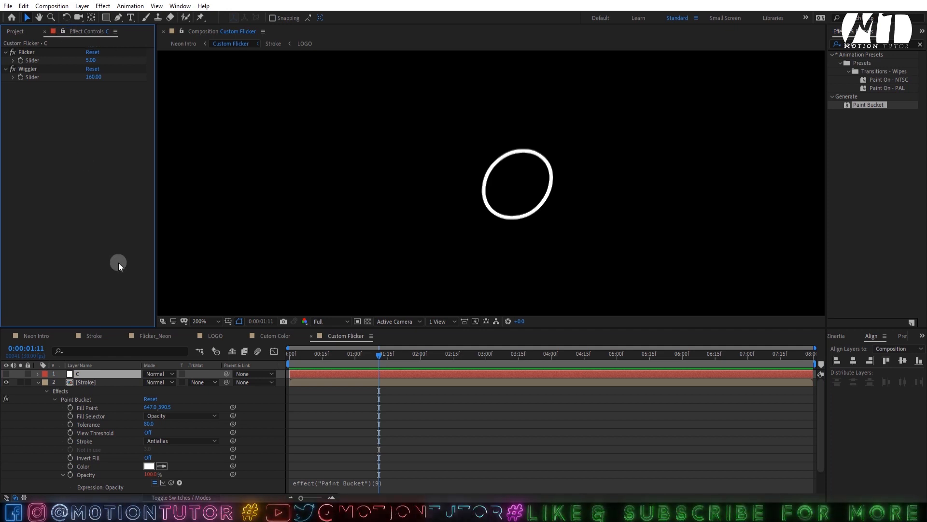
# Set the Opacity expression to wiggle(thisComp.layer("C").effect("Flicker")("Slider"),thisComp.layer("C").effect("Wiggler")("Slider")); by linking the sliders, and collapse the Stroke layer
pyautogui.click(305, 484)
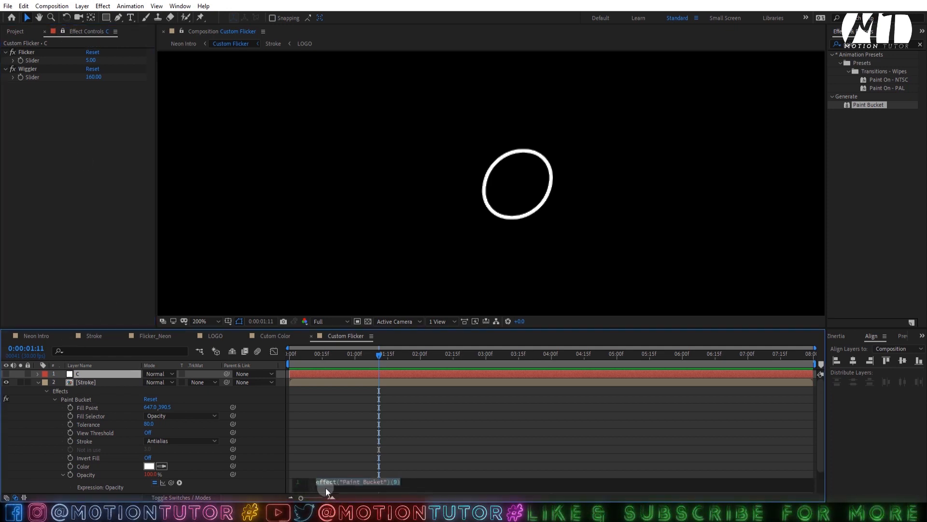
pyautogui.write('wiggle()')
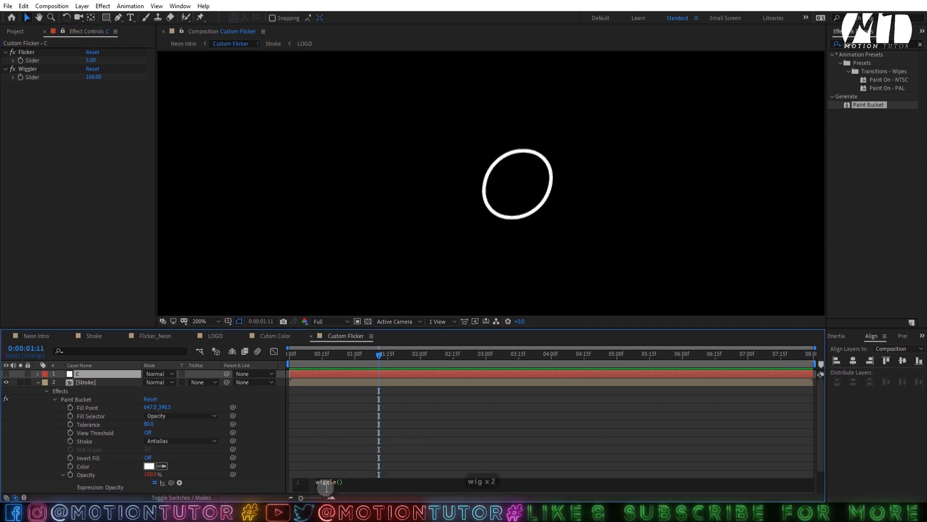
pyautogui.click(274, 475)
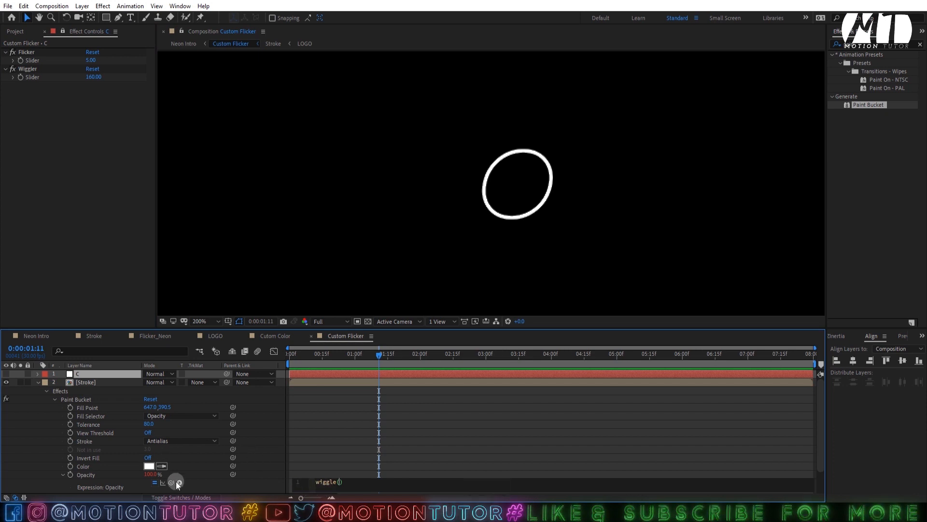
pyautogui.moveTo(176, 481); pyautogui.dragTo(25, 60)
pyautogui.click(167, 156)
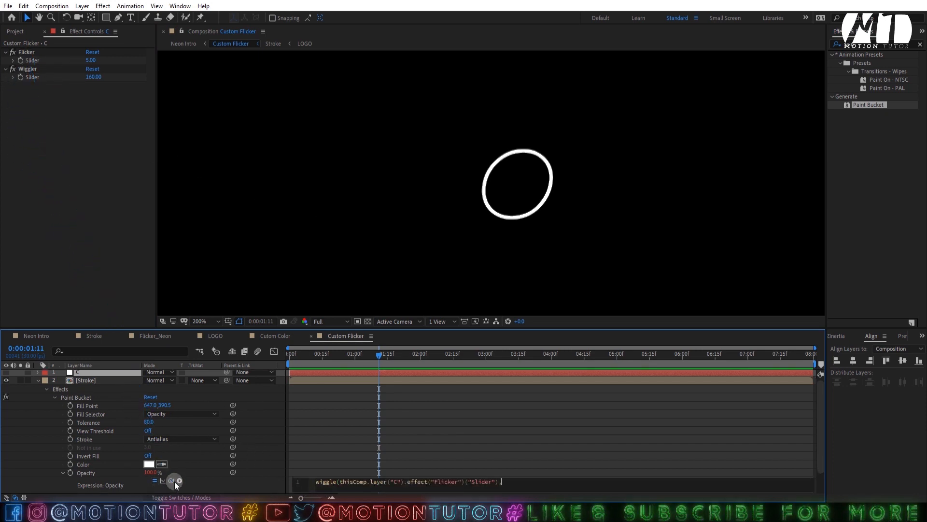
pyautogui.moveTo(173, 480); pyautogui.dragTo(39, 78)
pyautogui.click(698, 411)
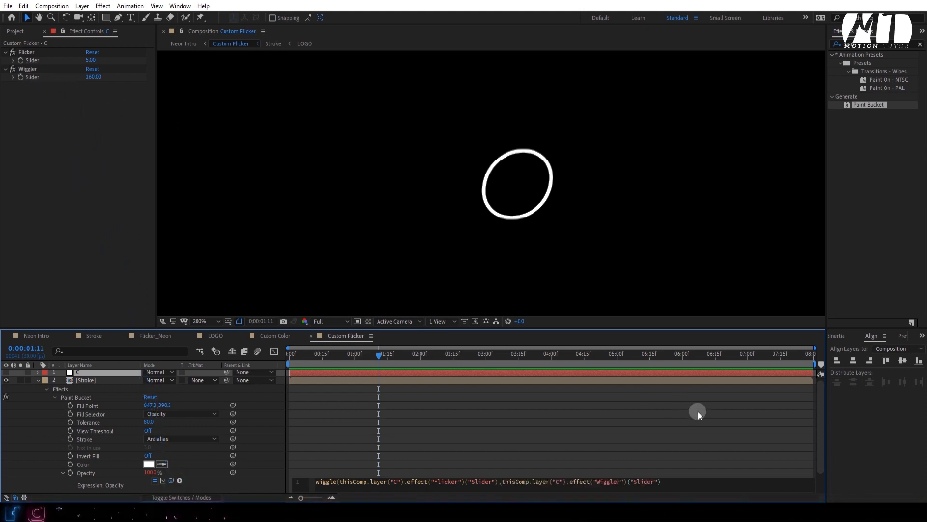
pyautogui.write(');')
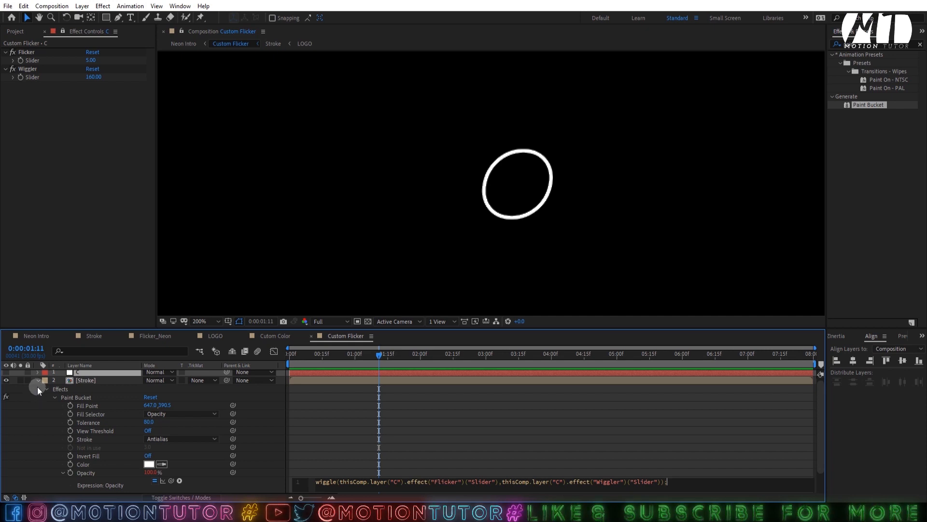
pyautogui.click(48, 413)
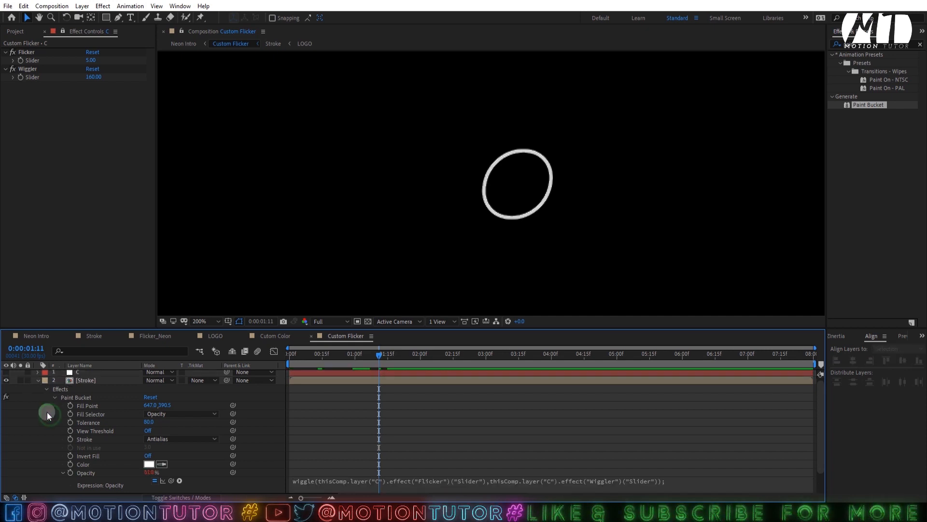
pyautogui.moveTo(433, 353); pyautogui.dragTo(503, 355)
pyautogui.click(17, 405)
pyautogui.click(36, 380)
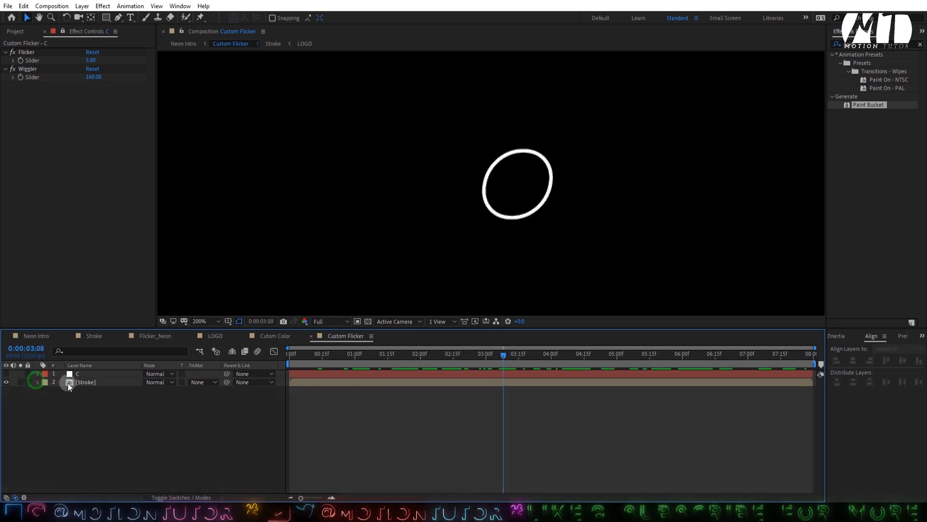
# Duplicate the Stroke layer twice in Custom Flicker
pyautogui.click(79, 383)
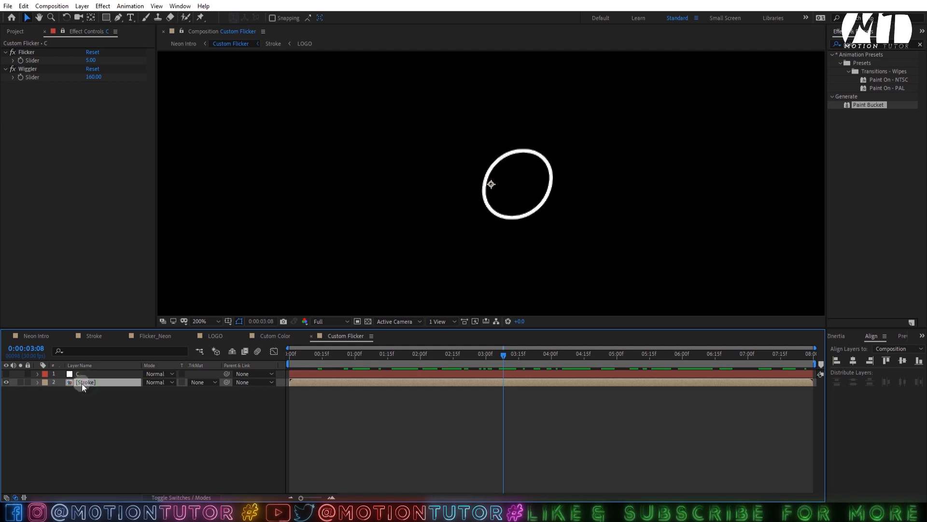
pyautogui.hotkey('ctrl', 'd')
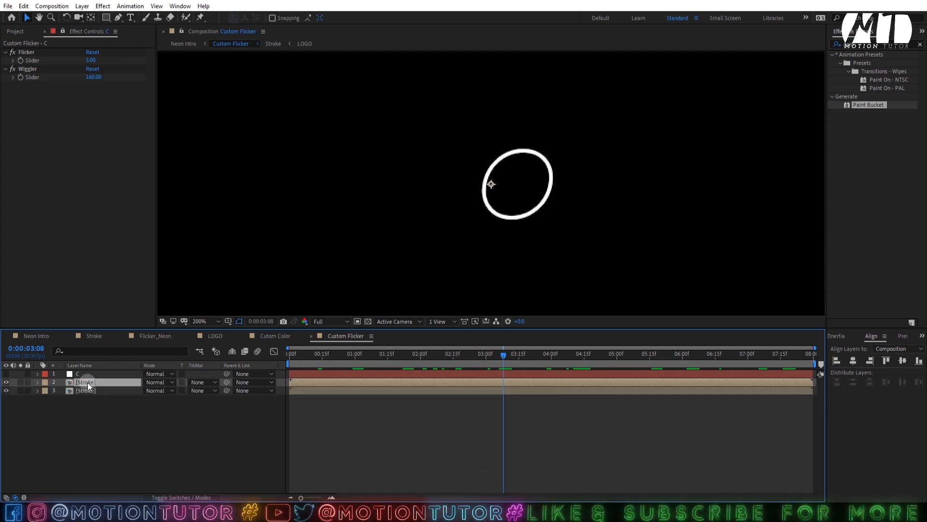
pyautogui.hotkey('ctrl', 'd')
# Rename the lowest Stroke layer to GUID and save the project
pyautogui.click(67, 401)
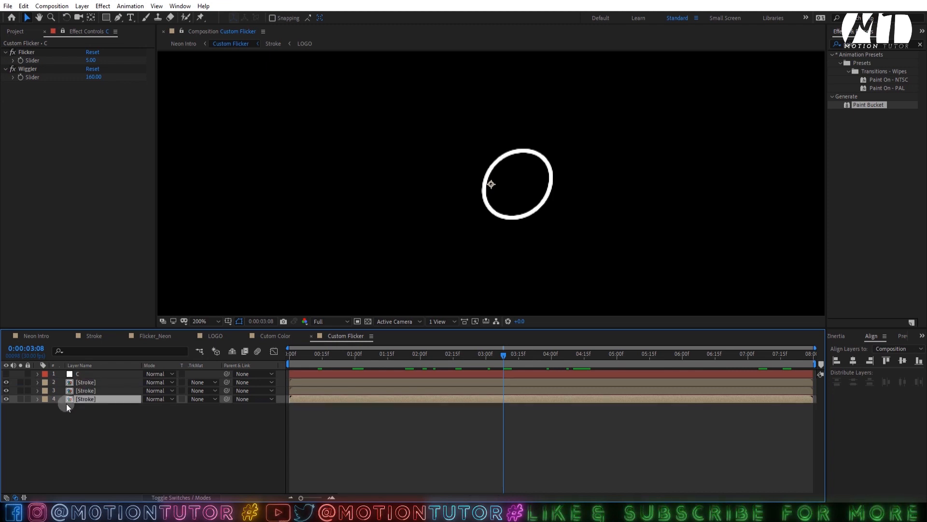
pyautogui.press('Return')
pyautogui.write('GU')
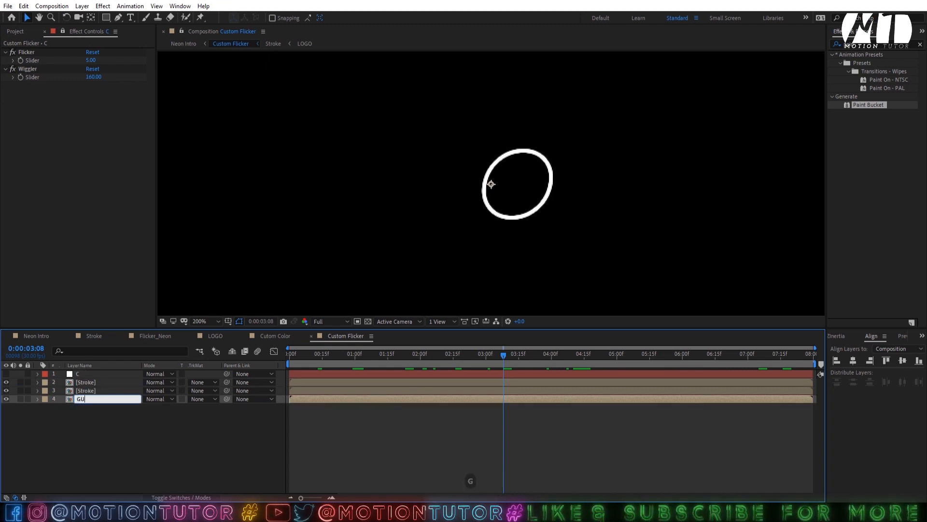
pyautogui.write('ID')
pyautogui.press('Return')
pyautogui.hotkey('ctrl', 's')
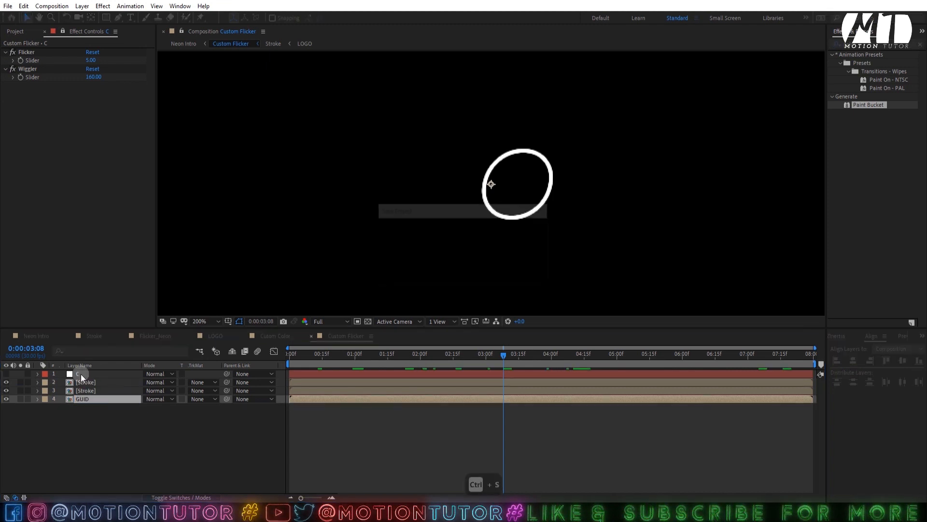
# Unlock the effect controls display, remove the Paint Bucket effect from the GUID layer, and make it a guide layer
pyautogui.click(55, 31)
pyautogui.click(31, 51)
pyautogui.press('Delete')
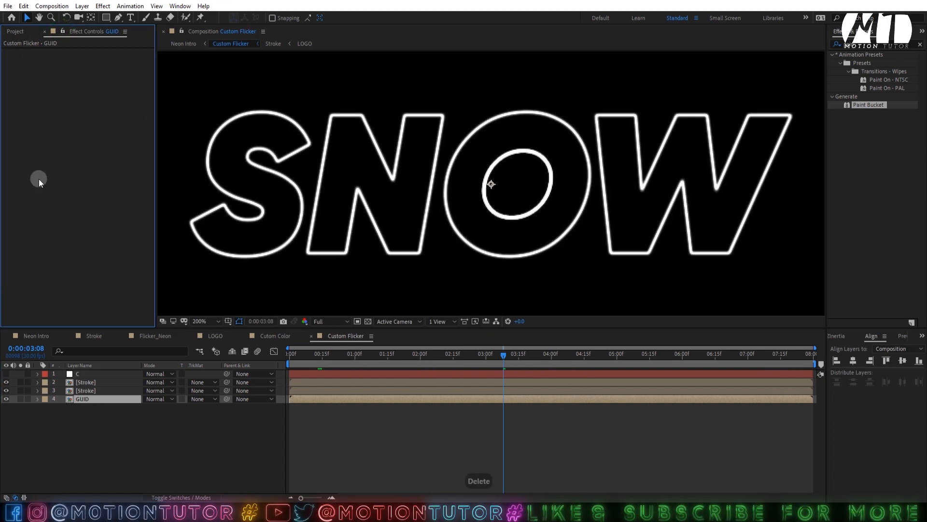
pyautogui.rightClick(77, 399)
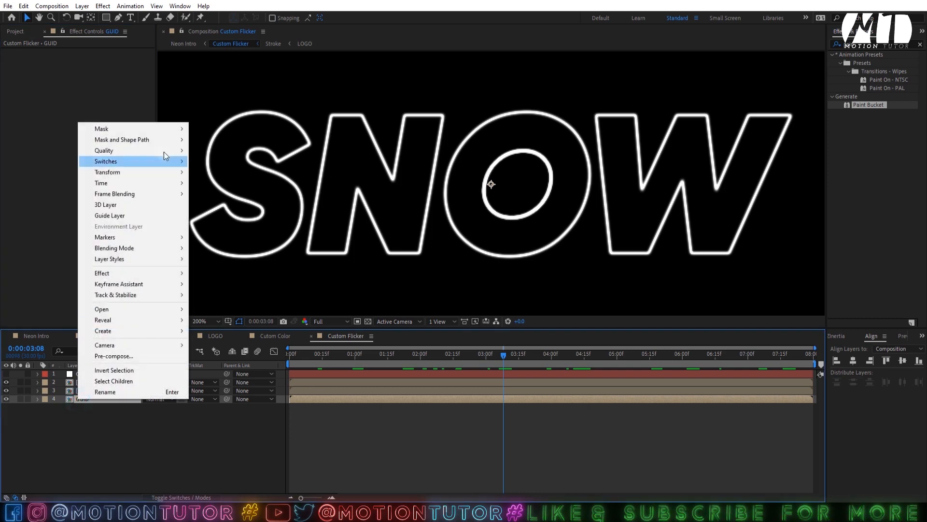
pyautogui.click(115, 217)
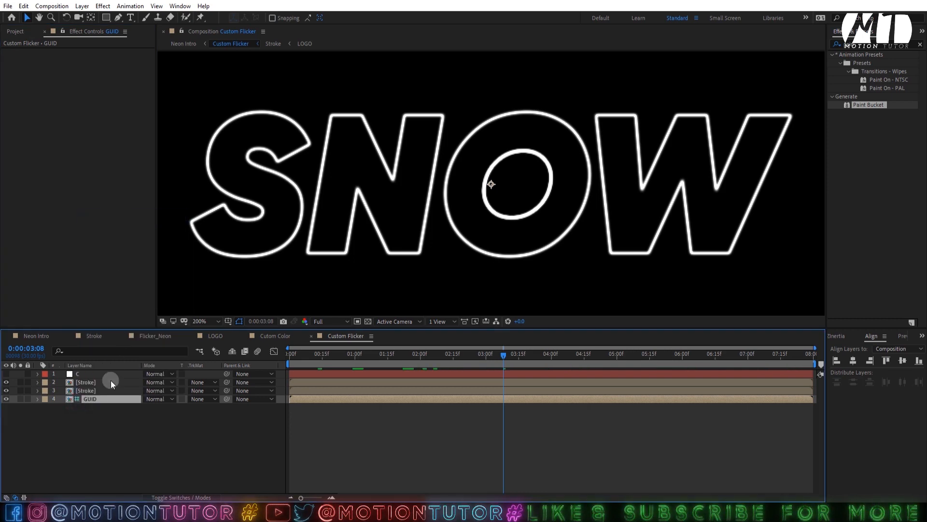
pyautogui.press(',')
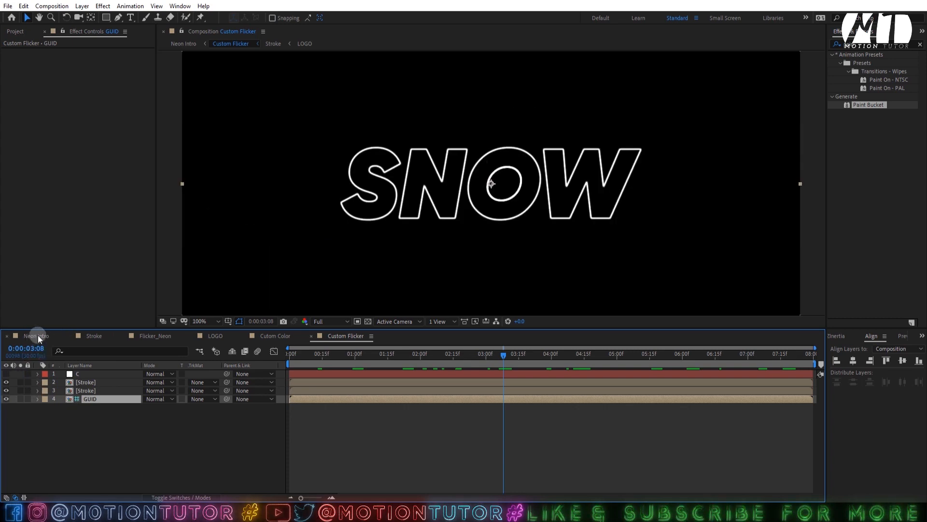
# Move the upper Stroke copy's Paint Bucket fill point onto the N's outline at about 464.5, 348.5, hiding the GUID layer while placing it
pyautogui.click(87, 390)
pyautogui.click(86, 382)
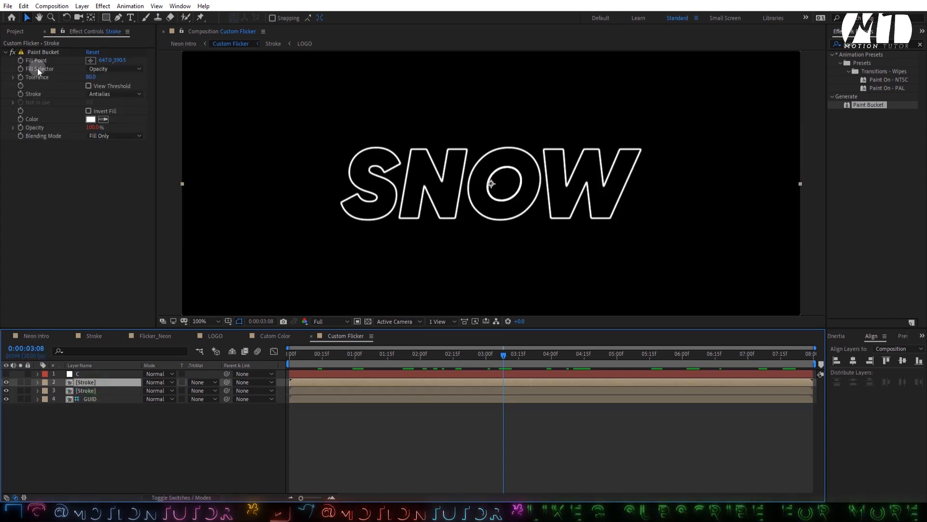
pyautogui.click(50, 53)
pyautogui.press('.')
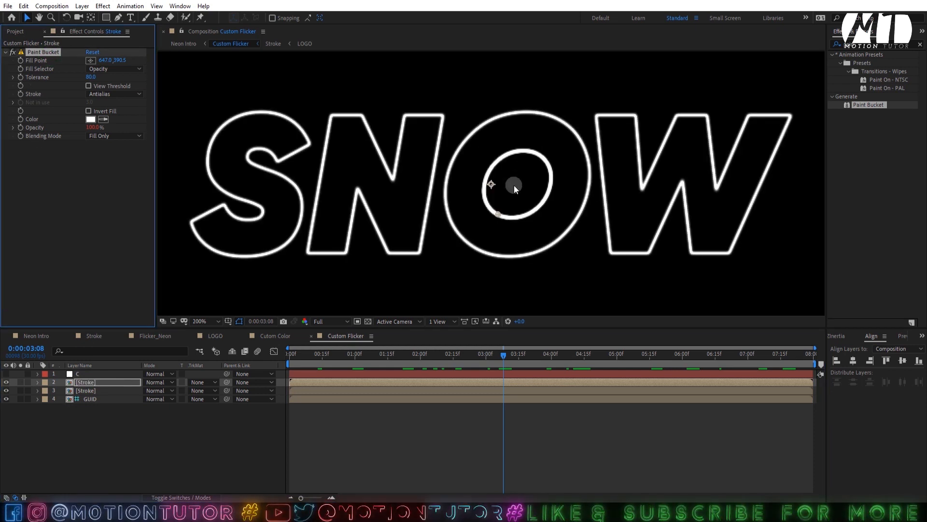
pyautogui.moveTo(492, 210); pyautogui.dragTo(592, 205)
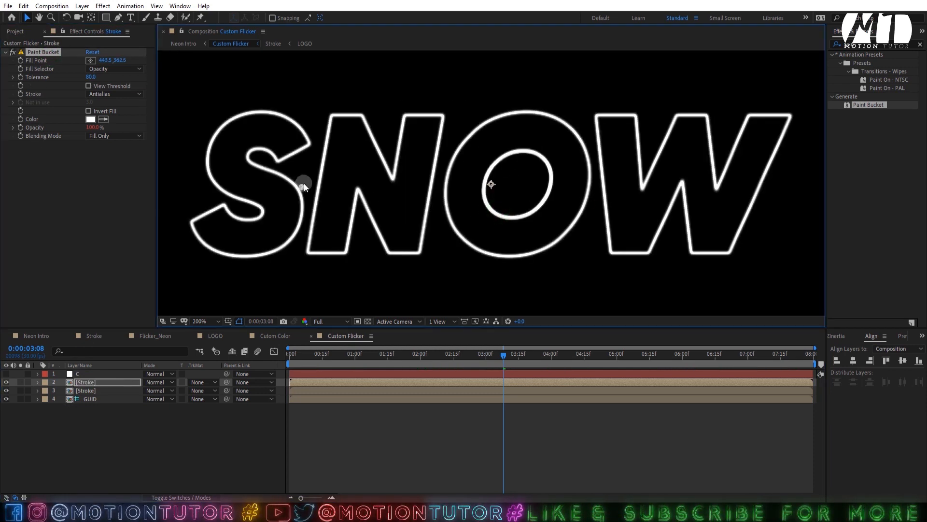
pyautogui.moveTo(303, 184); pyautogui.dragTo(322, 171)
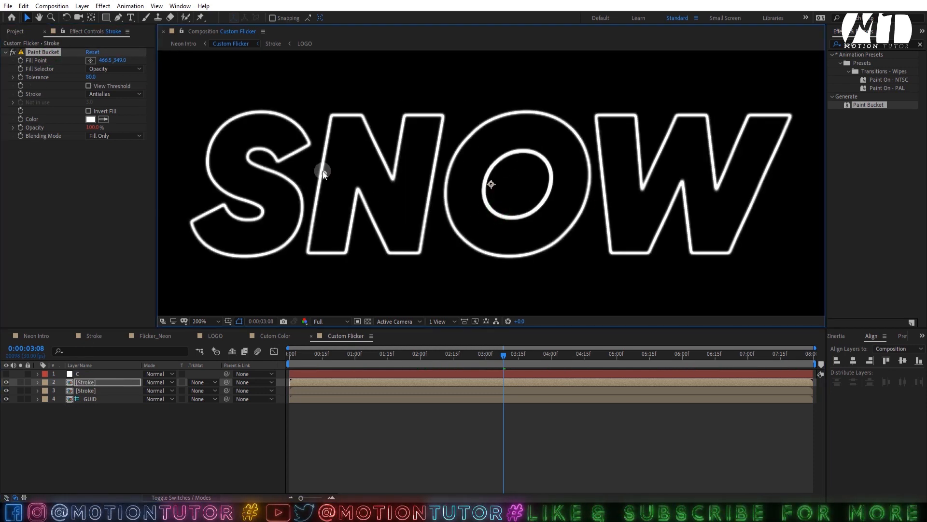
pyautogui.click(6, 398)
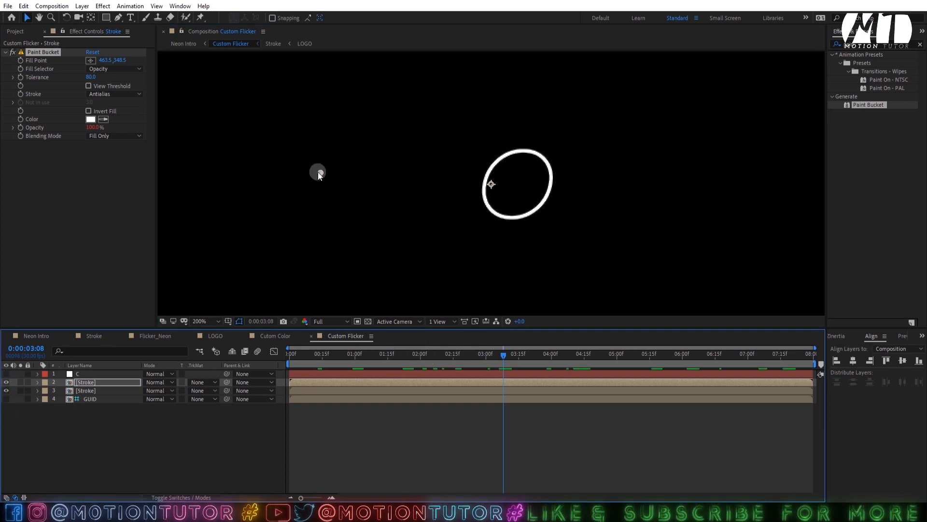
pyautogui.moveTo(318, 172); pyautogui.dragTo(322, 174)
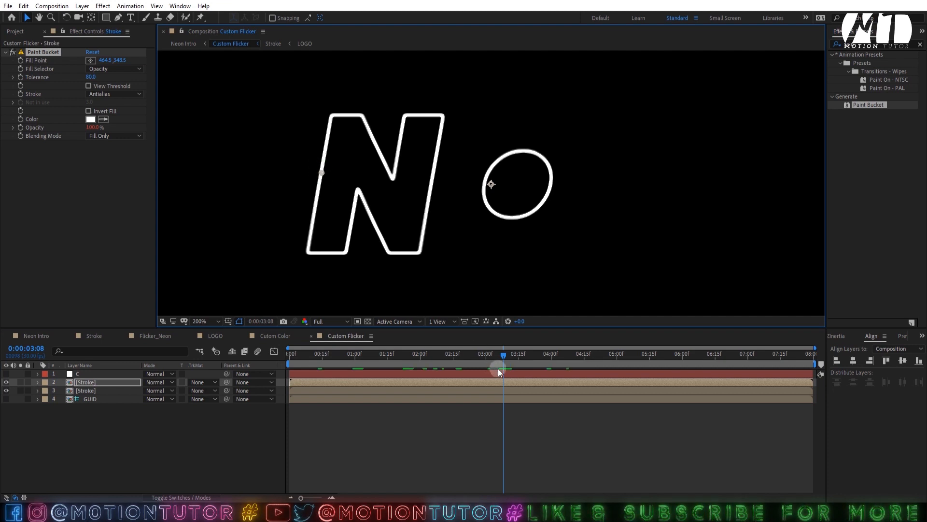
# Preview the N and O flicker from near the start of Custom Flicker, and make the GUID layer visible again
pyautogui.moveTo(496, 357); pyautogui.dragTo(300, 357)
pyautogui.scroll(-1, 450, 221)
pyautogui.press('space')
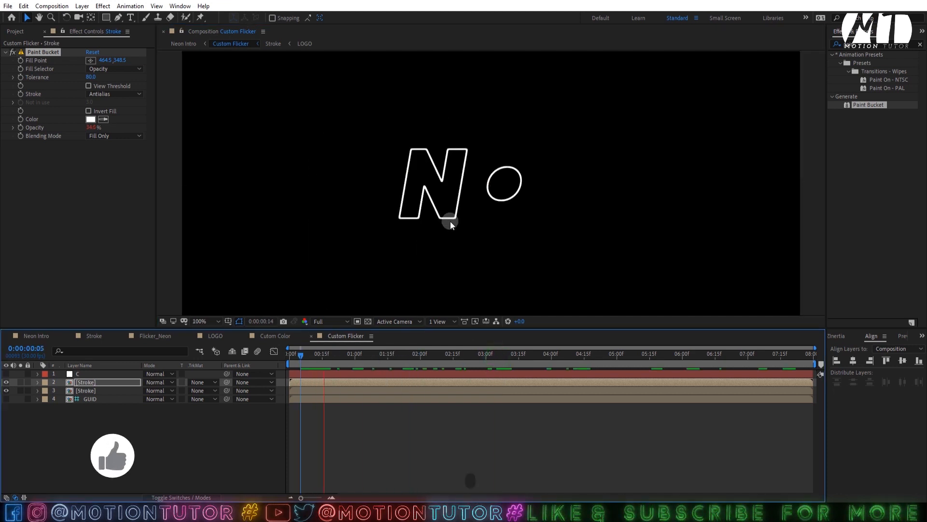
pyautogui.click(6, 398)
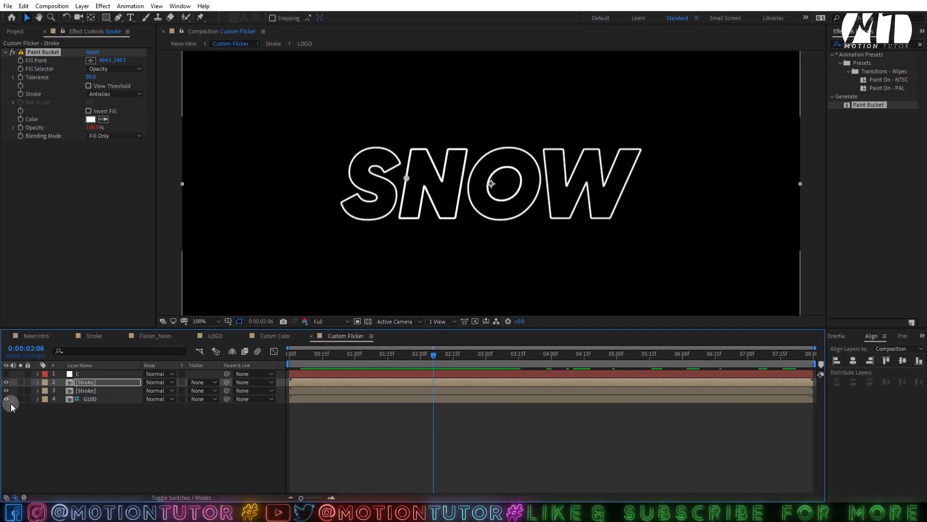
# Delete the LOGO layer from the Neon Intro composition and save the project
pyautogui.click(34, 337)
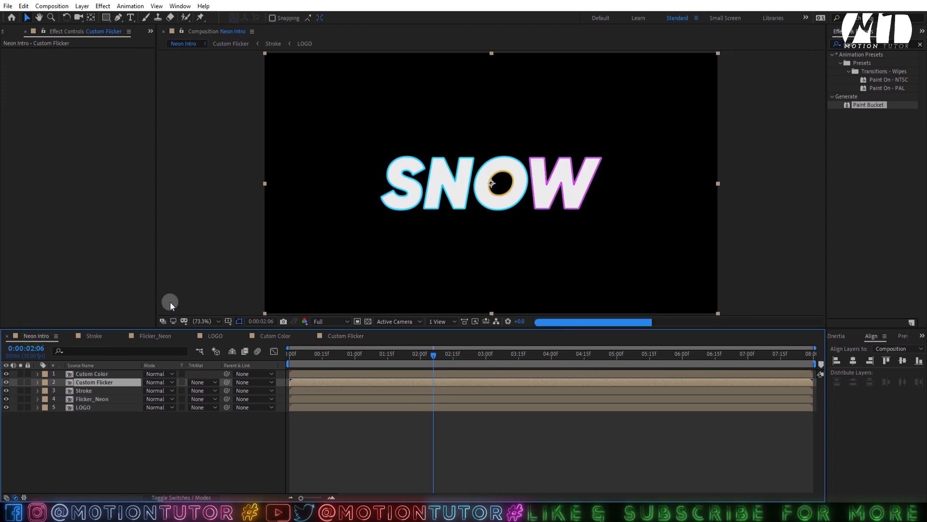
pyautogui.click(81, 407)
pyautogui.press('Delete')
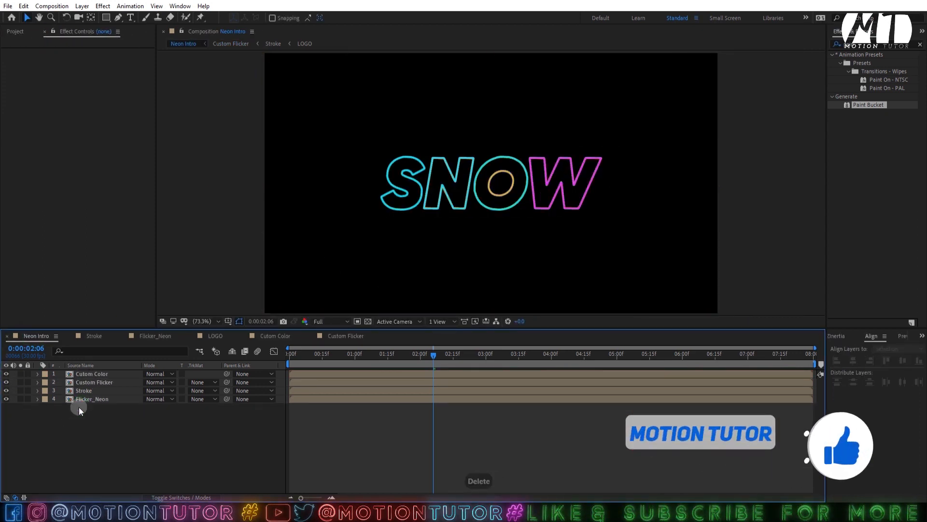
pyautogui.hotkey('ctrl', 's')
pyautogui.click(98, 404)
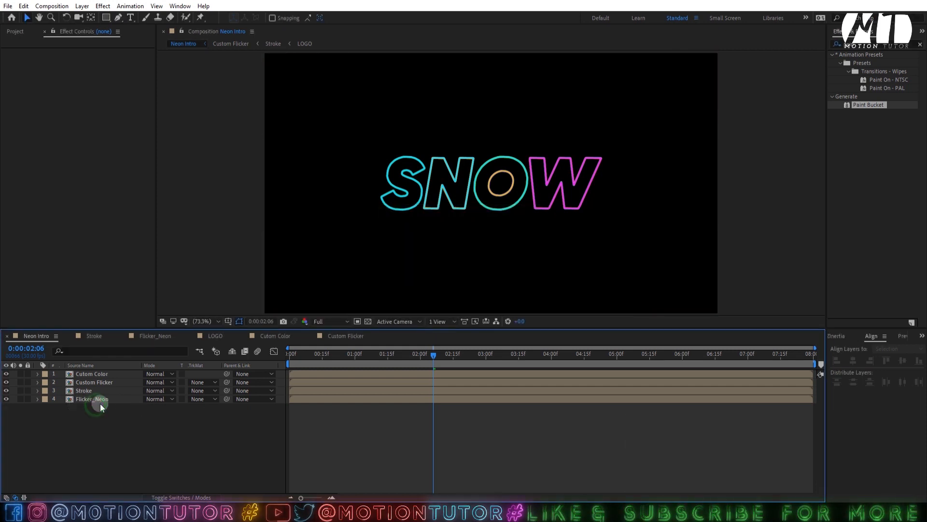
# Find the Set Matte effect and apply it to the Cutom Color layer
pyautogui.click(840, 44)
pyautogui.write('se')
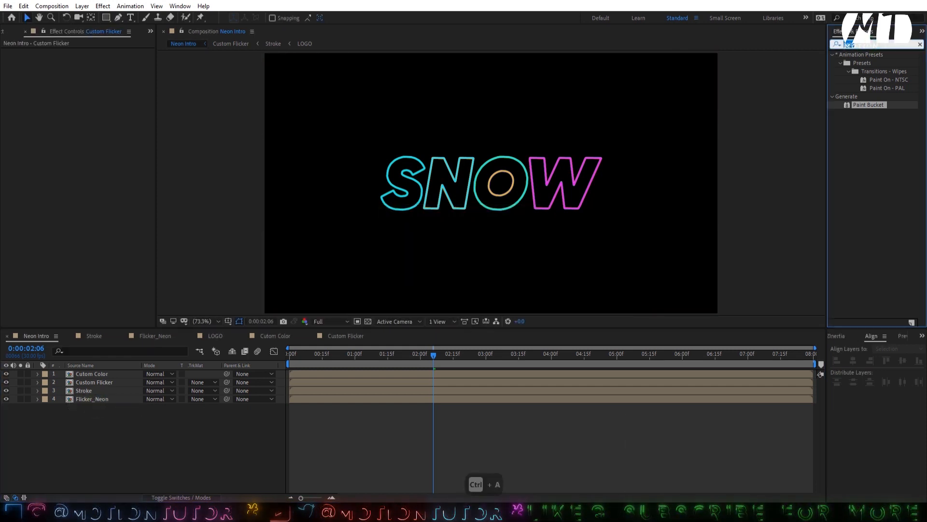
pyautogui.write('t')
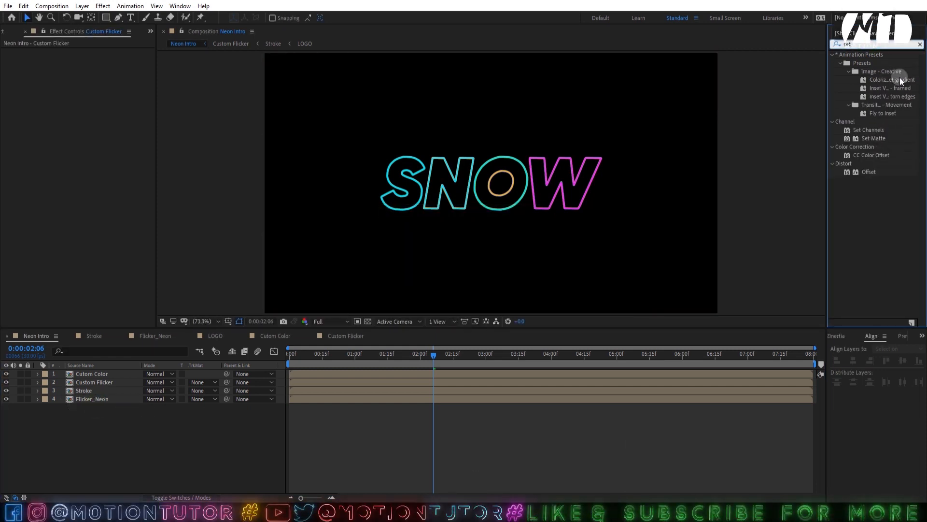
pyautogui.moveTo(882, 138); pyautogui.dragTo(100, 376)
# Set the Cutom Color layer's Set Matte effect to take its matte from the Stroke layer
pyautogui.click(84, 375)
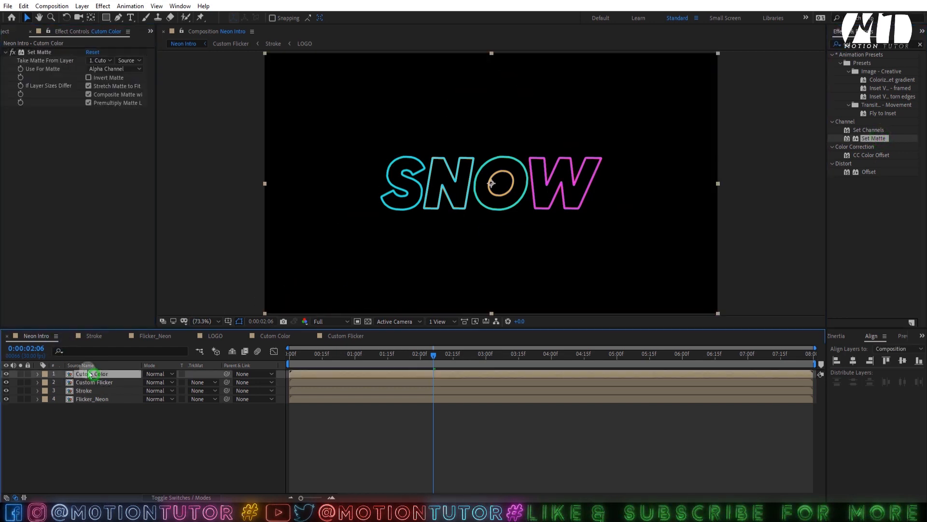
pyautogui.click(29, 60)
pyautogui.click(100, 60)
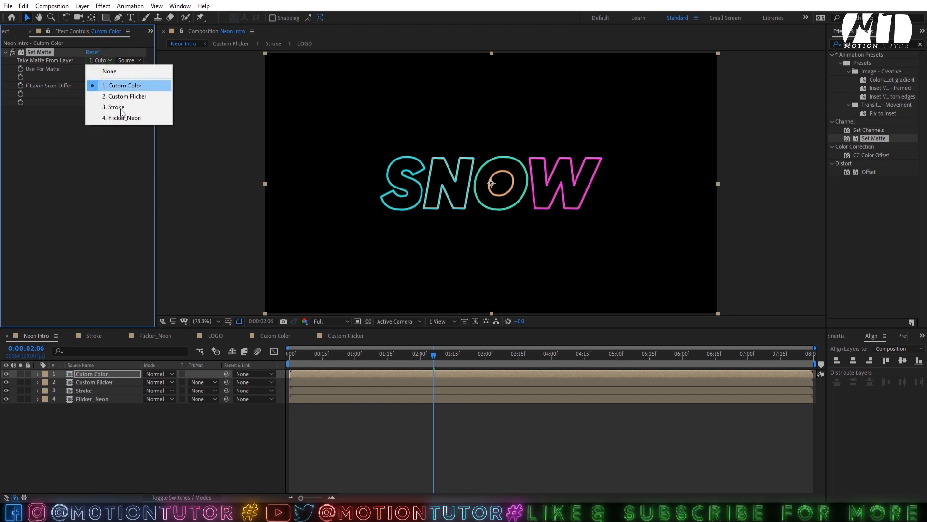
pyautogui.click(119, 107)
# Duplicate Cutom Color's Set Matte with Flicker_Neon as the second matte source, and hide the three layers below Cutom Color
pyautogui.click(37, 51)
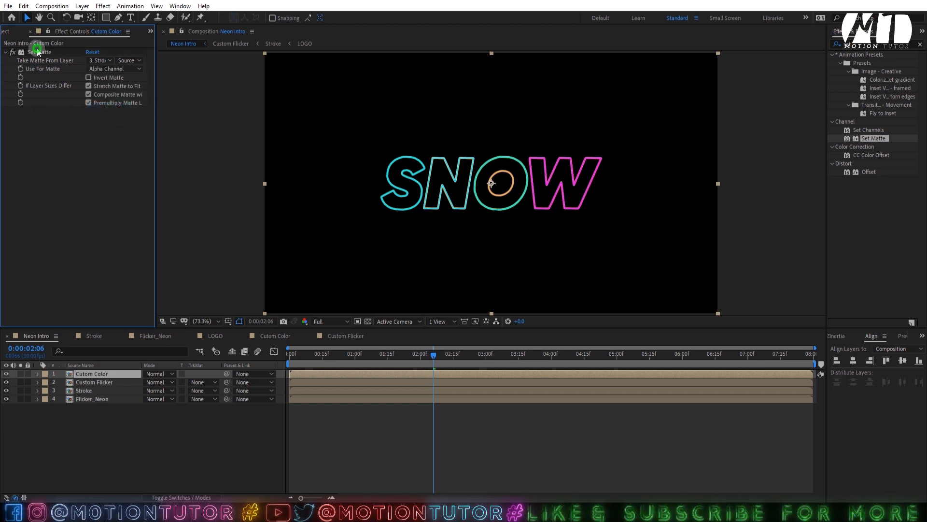
pyautogui.hotkey('ctrl', 'd')
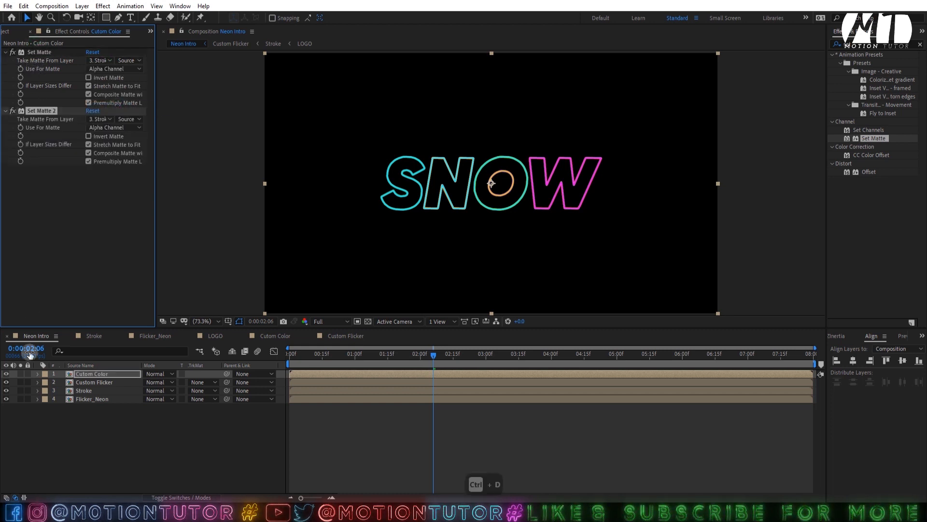
pyautogui.moveTo(6, 383); pyautogui.dragTo(6, 415)
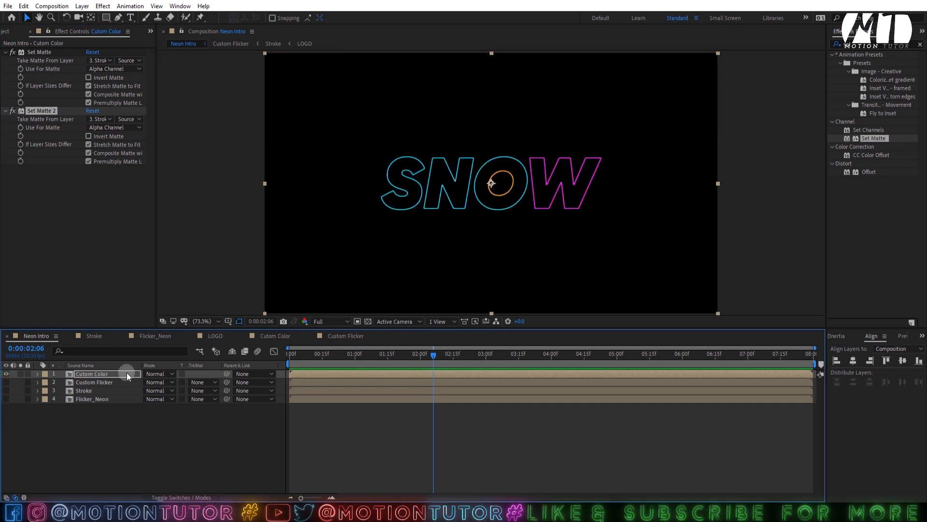
pyautogui.click(38, 110)
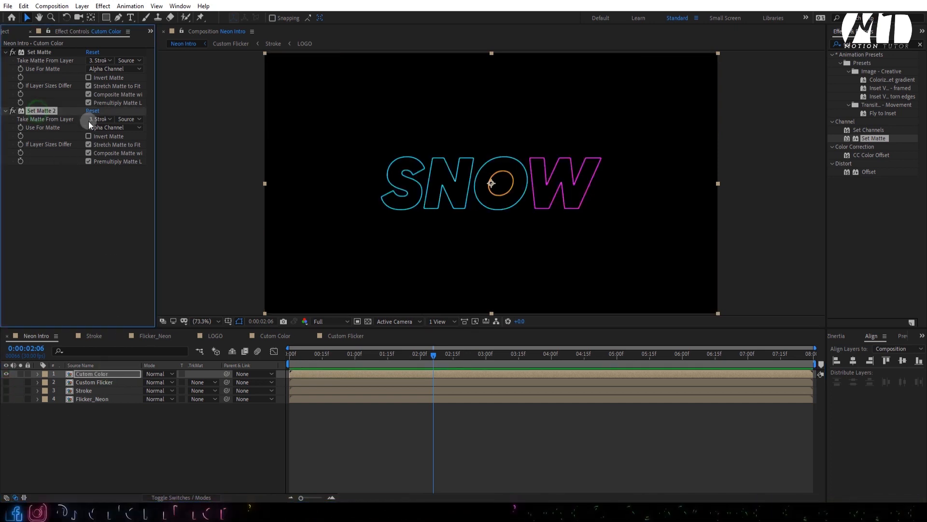
pyautogui.click(99, 121)
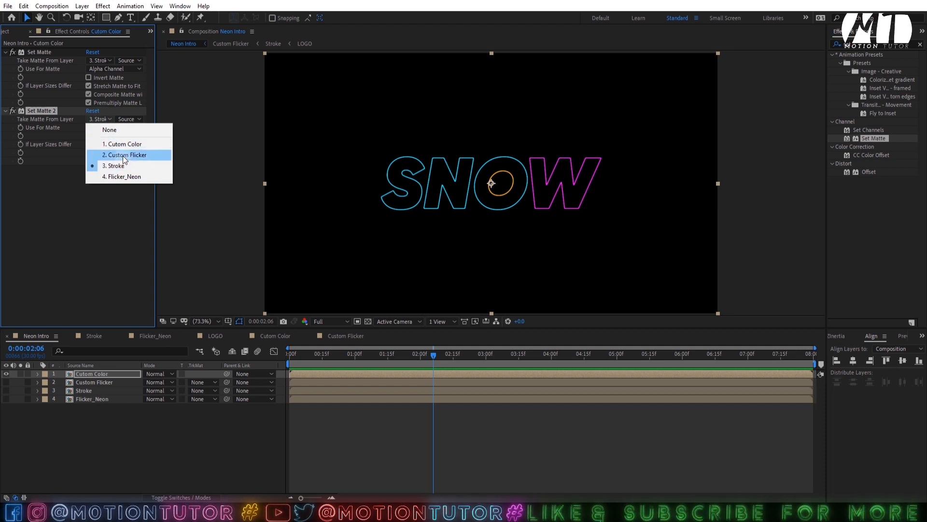
pyautogui.click(125, 176)
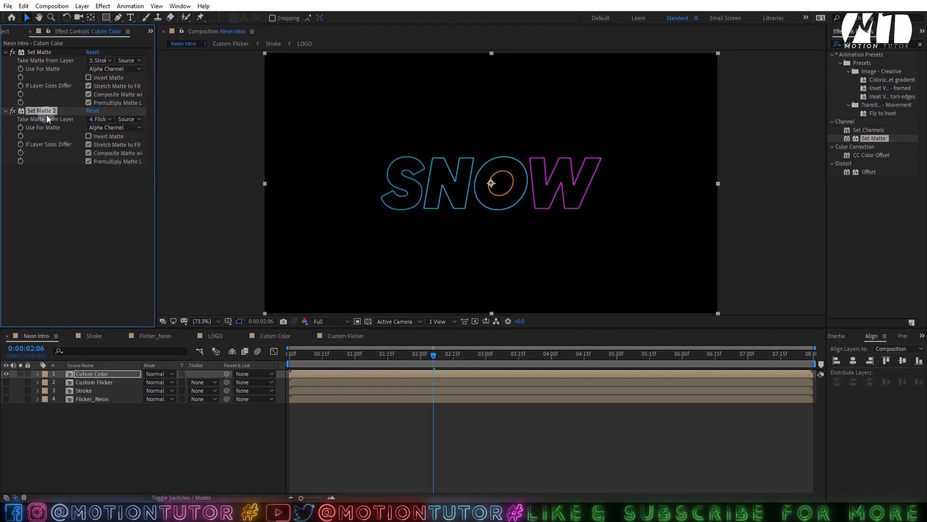
# Add a third Set Matte copy to Cutom Color that takes its matte from Custom Flicker, with the matte inverted
pyautogui.hotkey('ctrl', 'd')
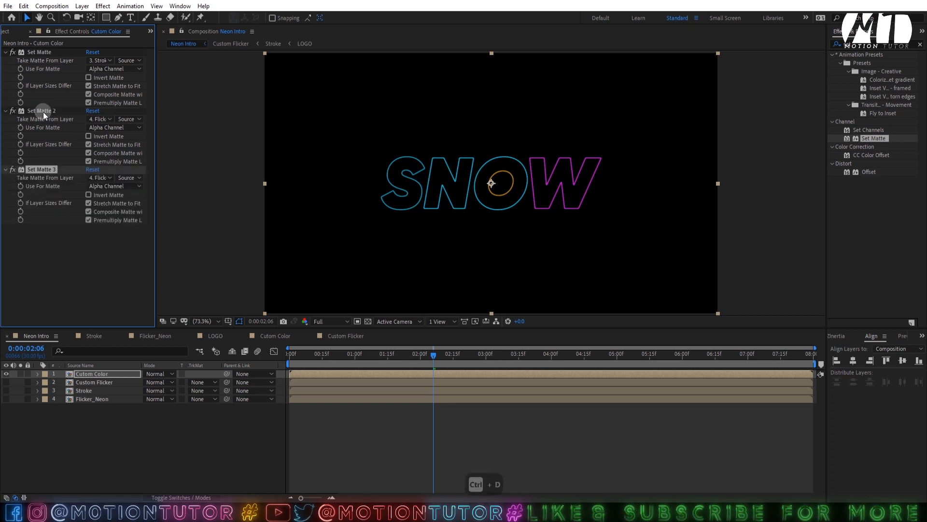
pyautogui.click(105, 178)
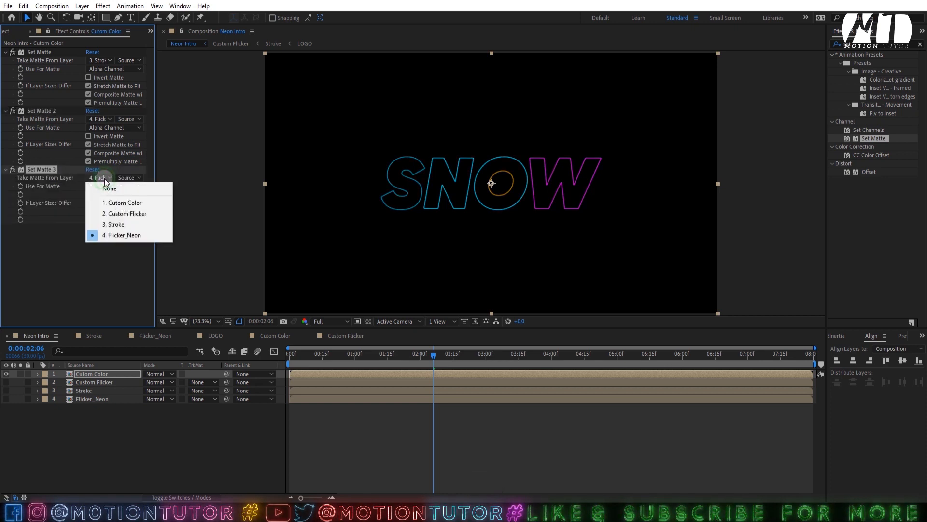
pyautogui.click(116, 216)
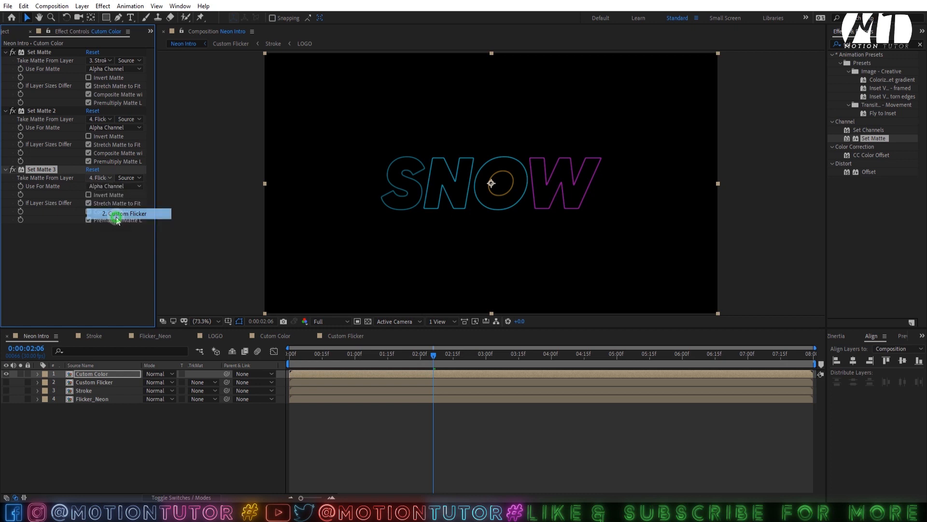
pyautogui.click(89, 194)
# Review the contents of the Cutom Color and Stroke compositions and return to Neon Intro
pyautogui.click(83, 381)
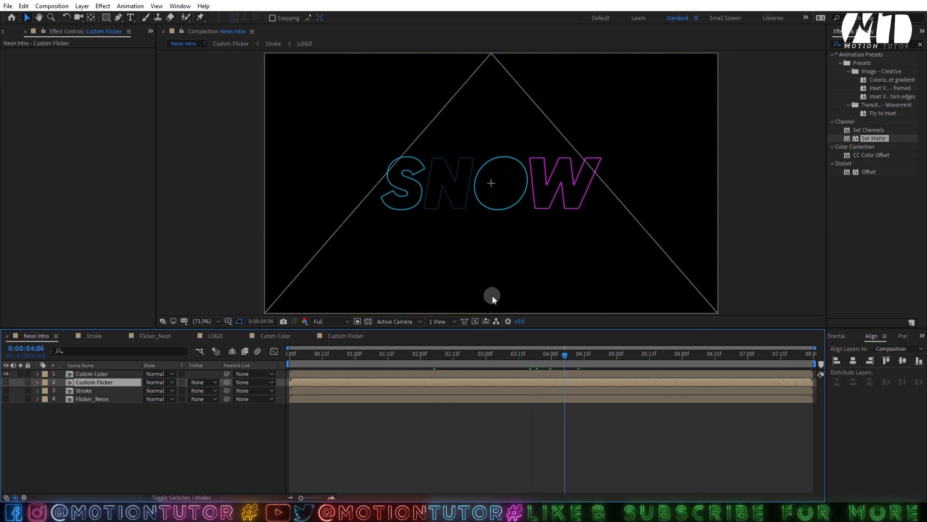
pyautogui.click(86, 375)
pyautogui.doubleClick(86, 376)
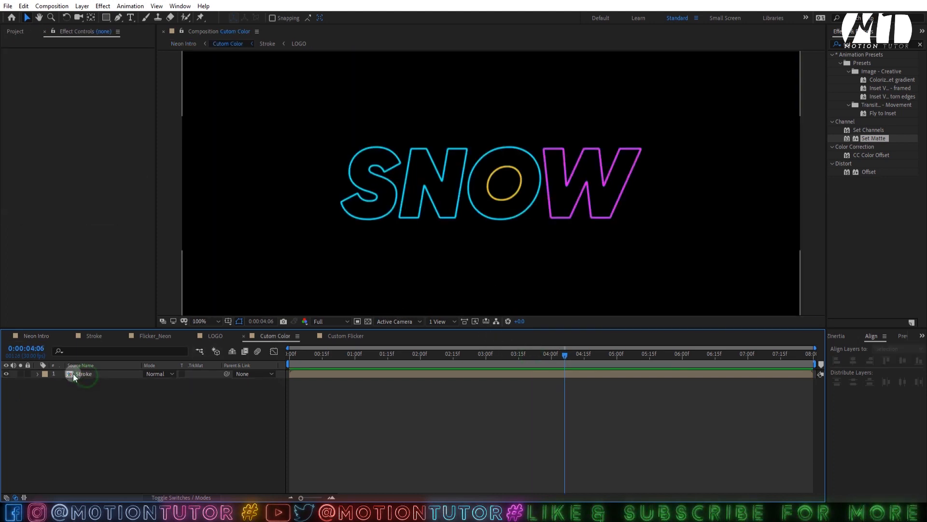
pyautogui.click(94, 336)
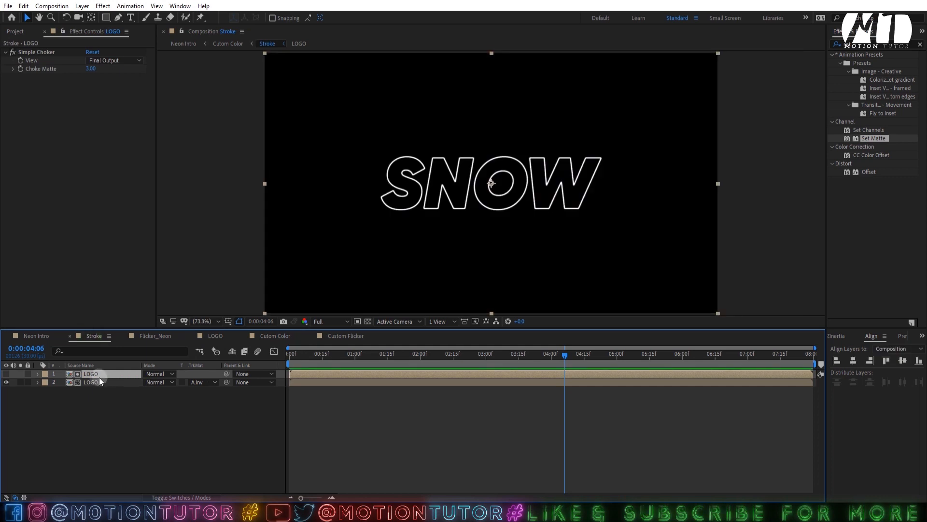
pyautogui.click(50, 337)
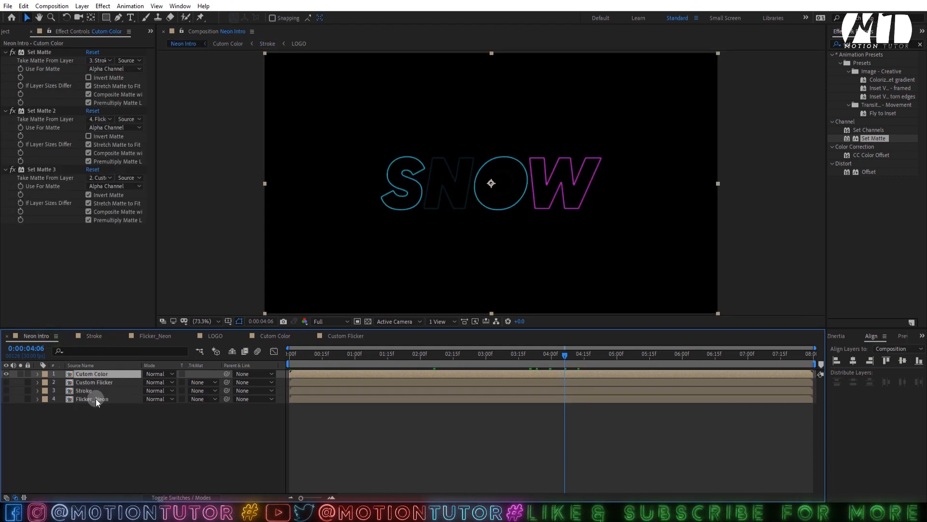
# Move the Flicker_Neon layer directly below Cutom Color and apply Set Matte to it with Stroke as the matte source
pyautogui.moveTo(95, 398); pyautogui.dragTo(94, 381)
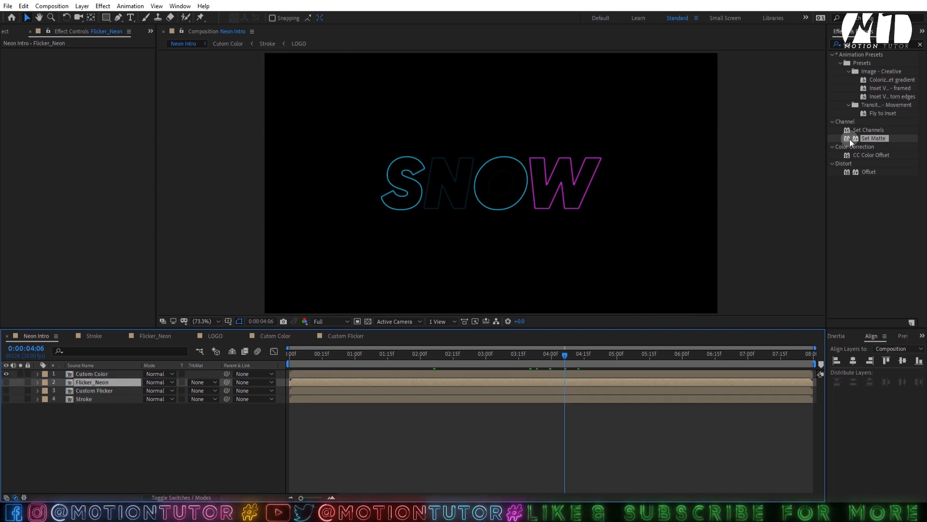
pyautogui.moveTo(851, 141); pyautogui.dragTo(143, 385)
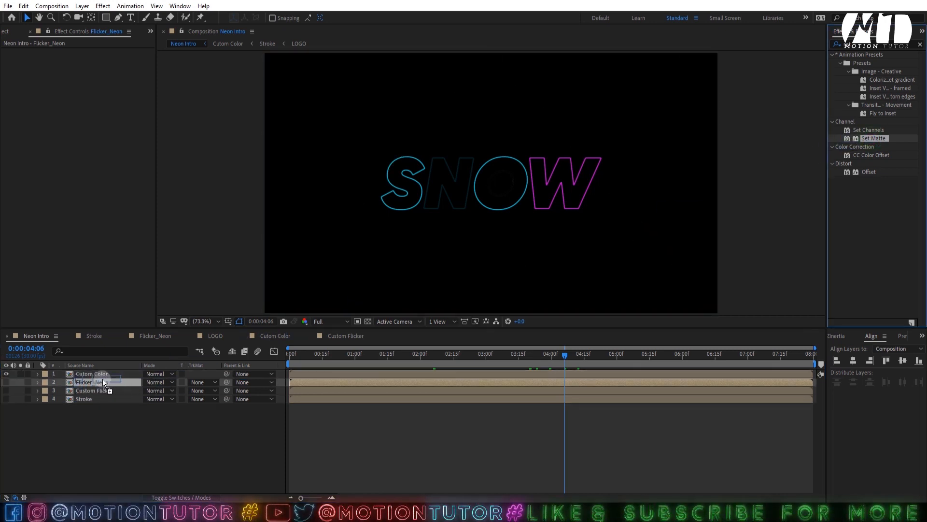
pyautogui.moveTo(92, 383); pyautogui.dragTo(95, 383)
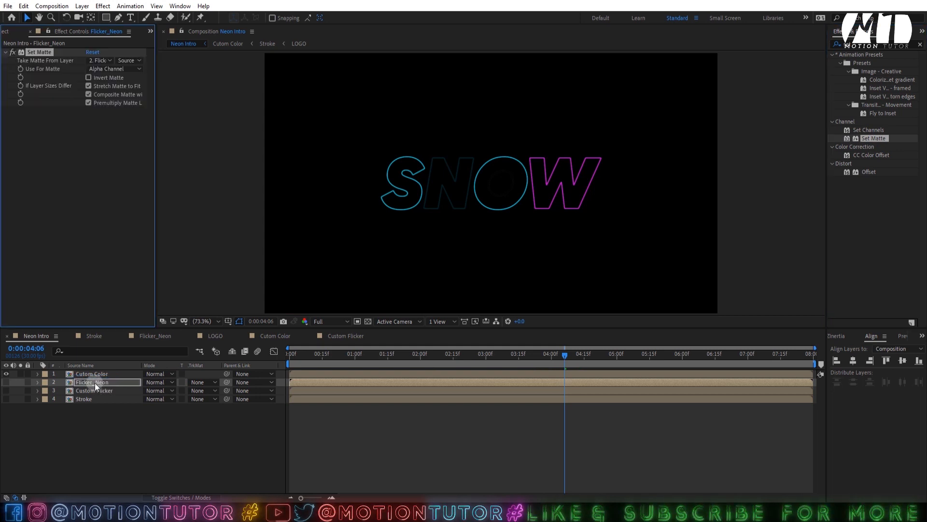
pyautogui.click(93, 60)
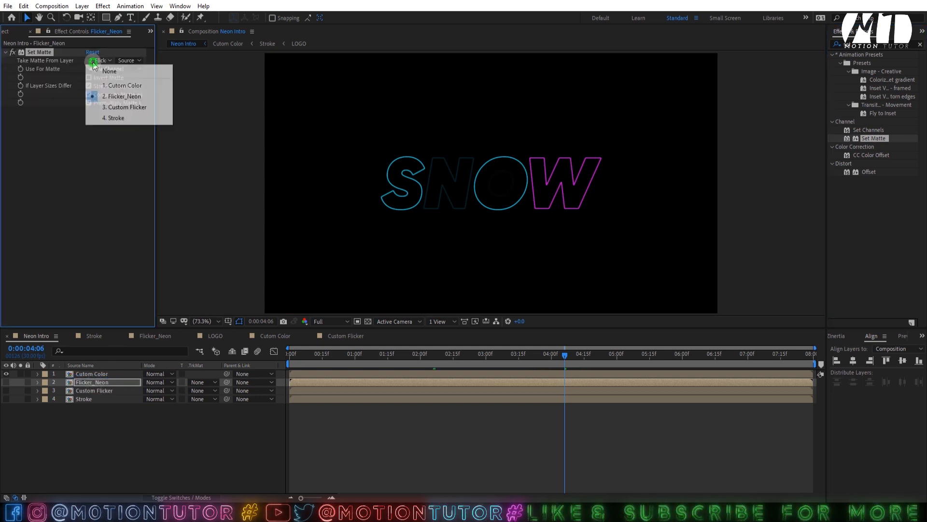
pyautogui.click(116, 118)
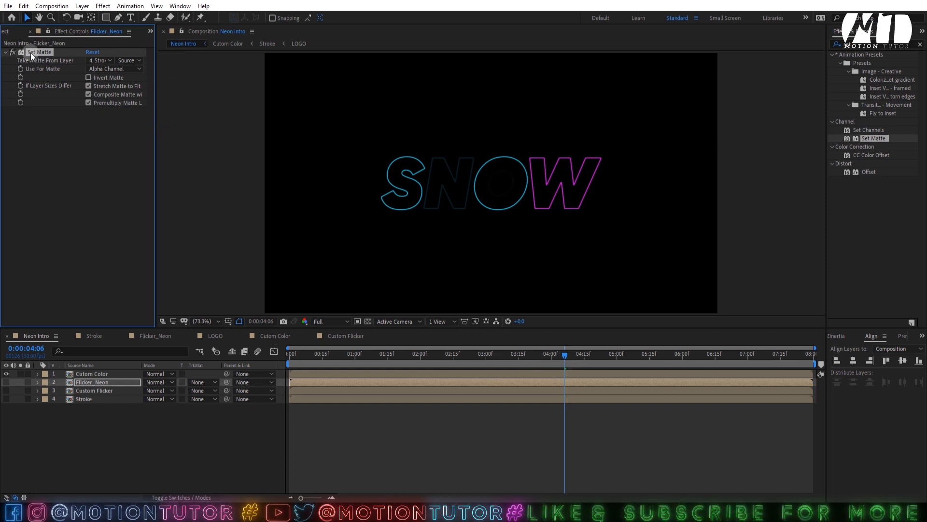
# Duplicate Flicker_Neon's Set Matte effect and set the copy to Custom Flicker with the matte inverted
pyautogui.hotkey('ctrl', 'd')
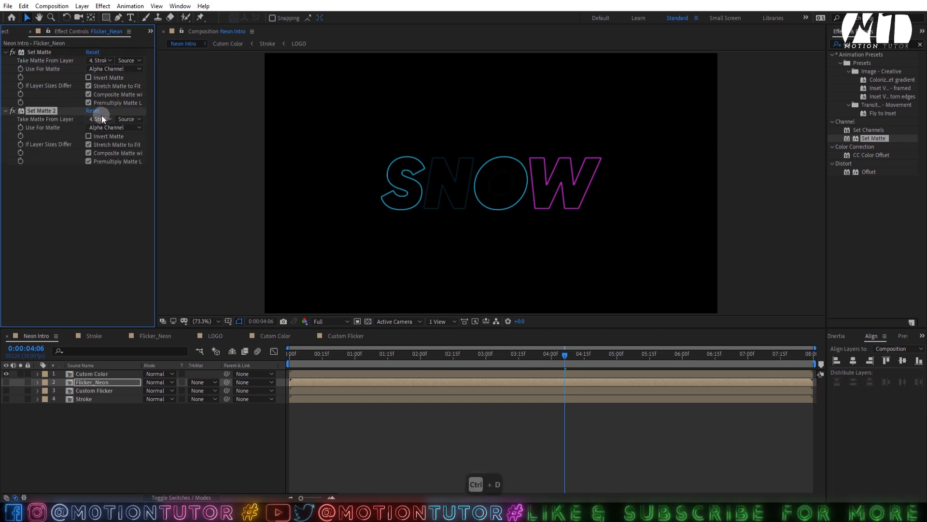
pyautogui.click(102, 119)
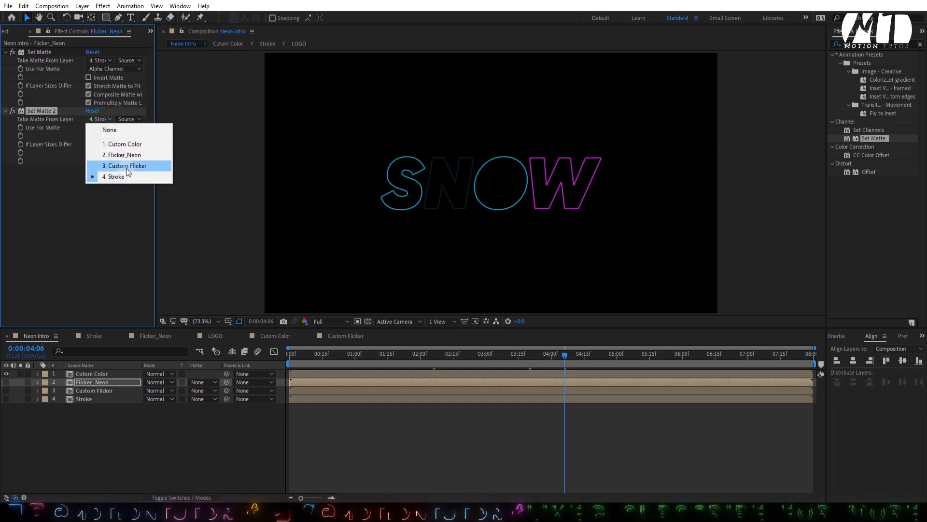
pyautogui.click(110, 166)
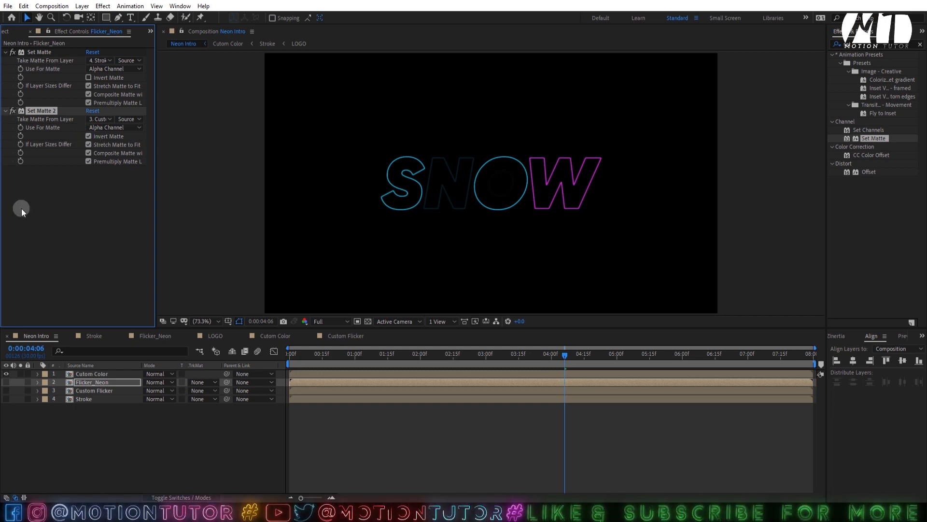
# Preview Flicker_Neon with Cutom Color hidden, at Quarter resolution from about 0:00:01:12, and save the project
pyautogui.click(7, 374)
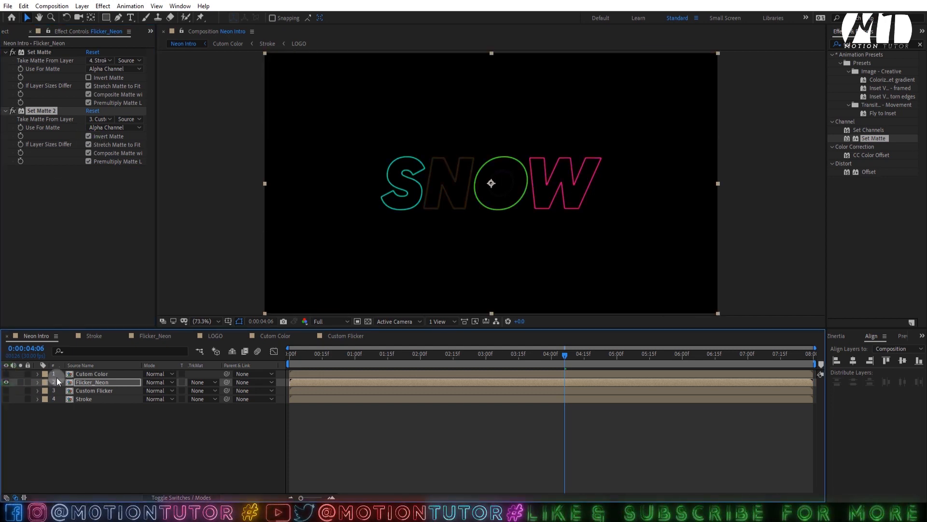
pyautogui.moveTo(525, 361); pyautogui.dragTo(459, 366)
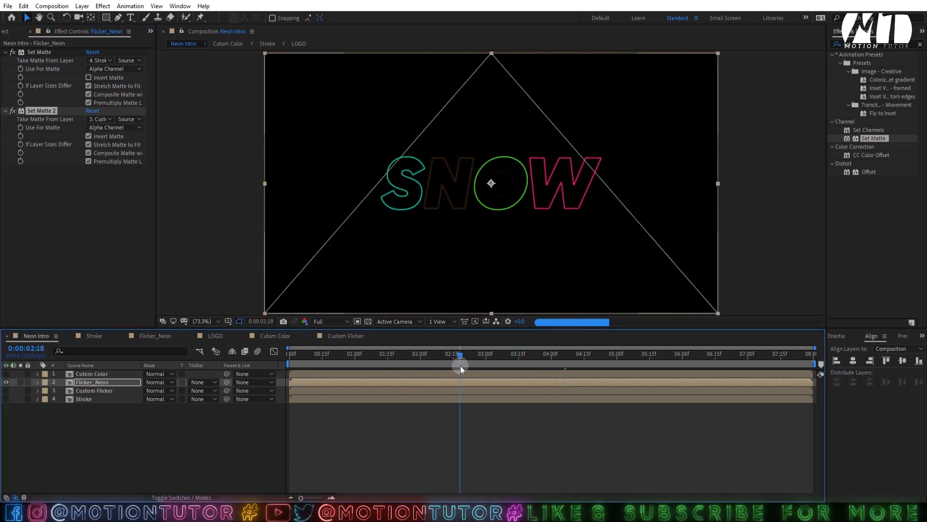
pyautogui.click(327, 321)
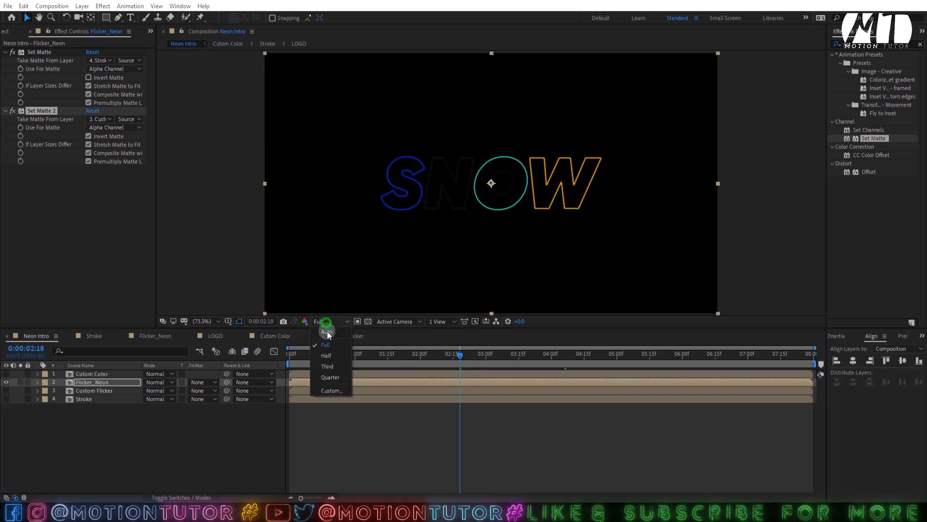
pyautogui.click(331, 378)
pyautogui.moveTo(459, 363); pyautogui.dragTo(379, 364)
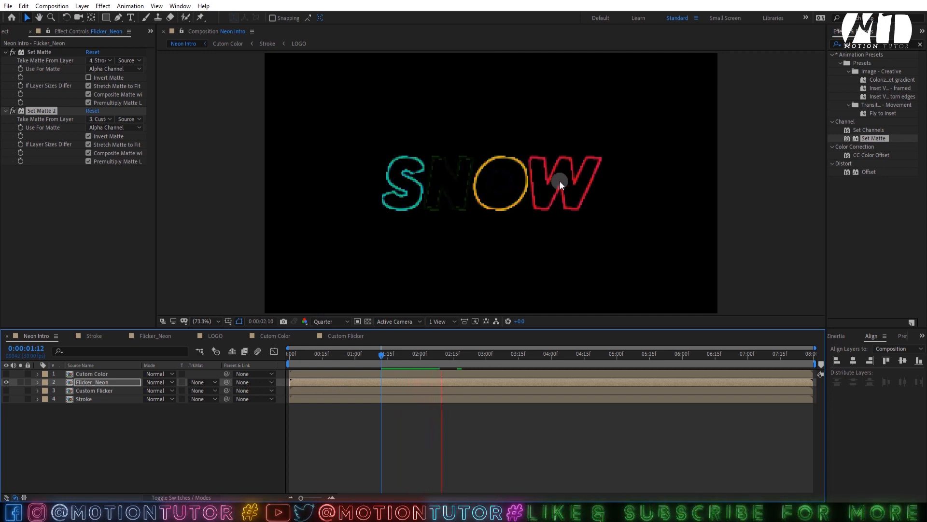
pyautogui.hotkey('ctrl', 's')
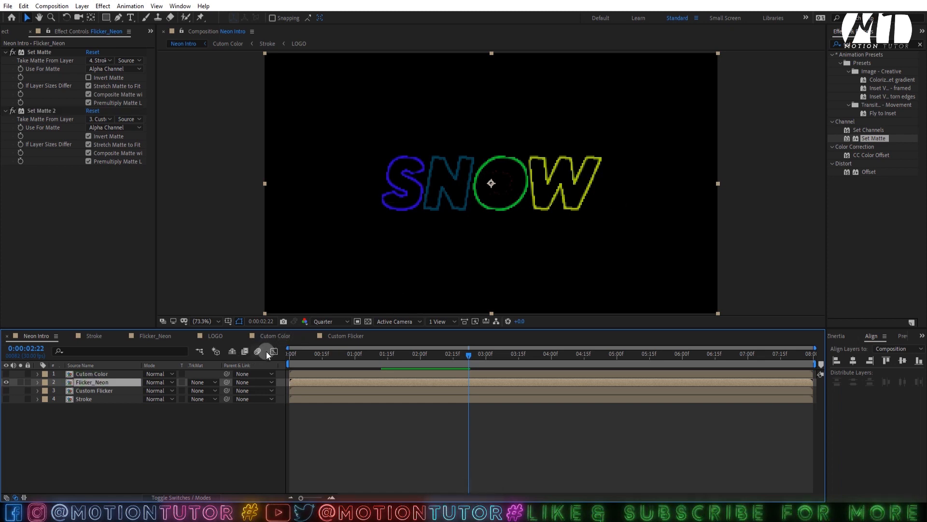
# Open the Custom Flicker composition and set its preview resolution to Full
pyautogui.doubleClick(125, 374)
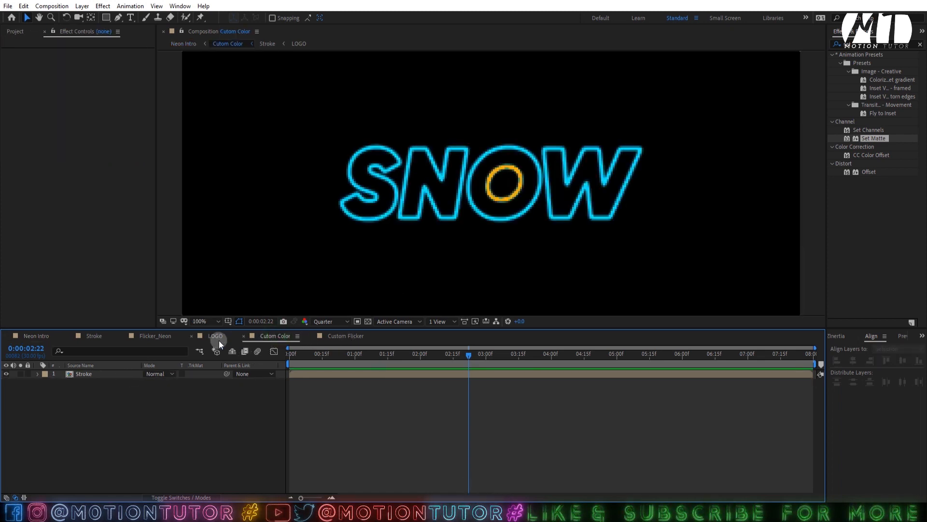
pyautogui.click(352, 336)
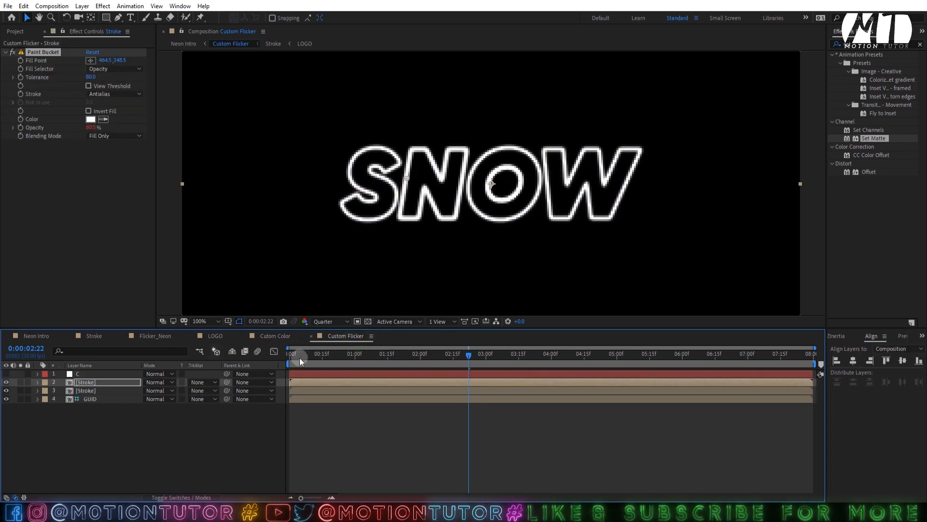
pyautogui.click(341, 323)
pyautogui.click(331, 340)
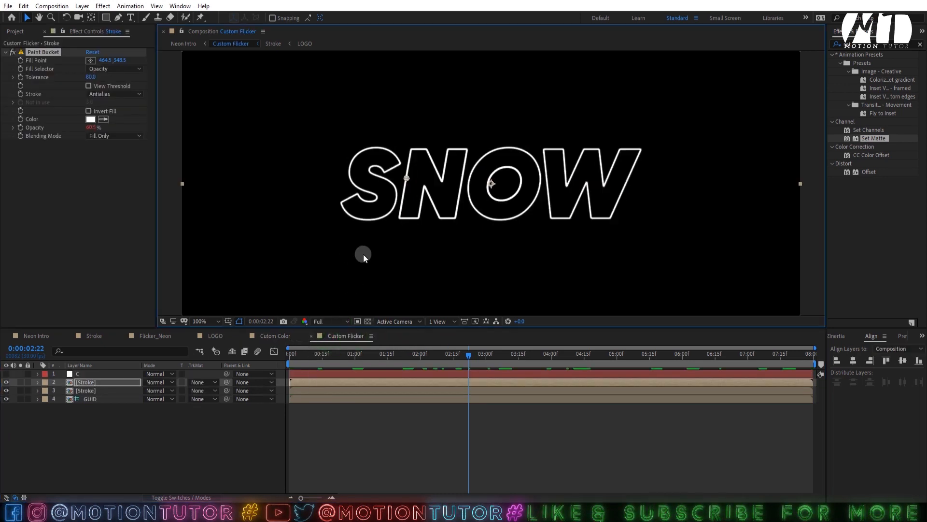
# Hide the upper Stroke copy and the GUID layer in Custom Flicker, and return to Neon Intro
pyautogui.click(82, 382)
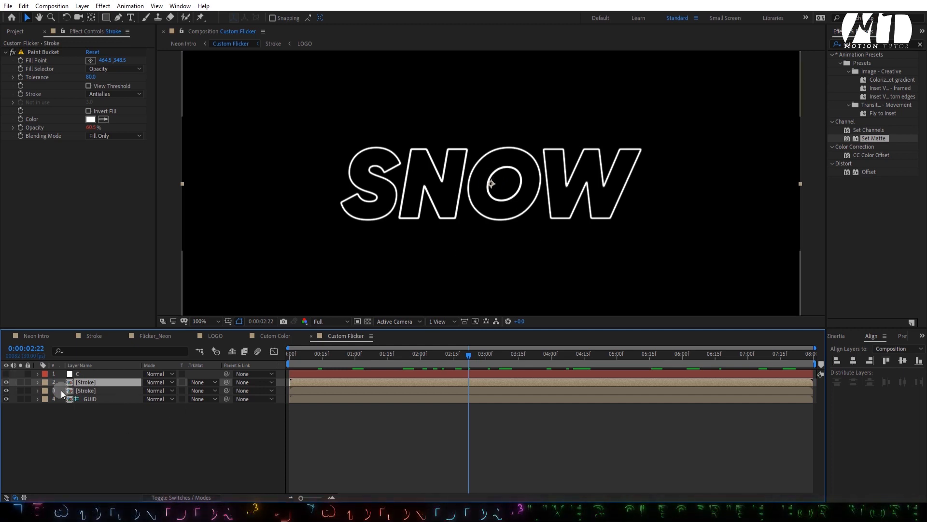
pyautogui.click(7, 381)
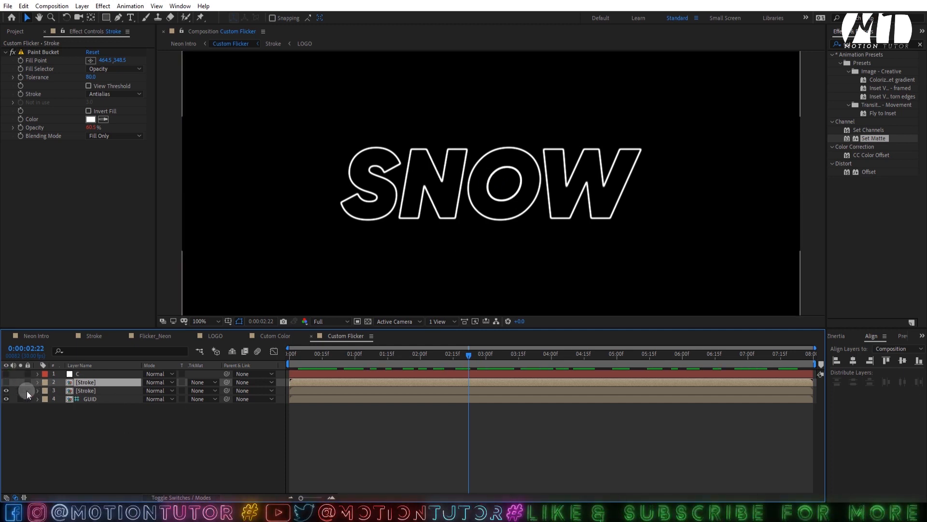
pyautogui.click(72, 389)
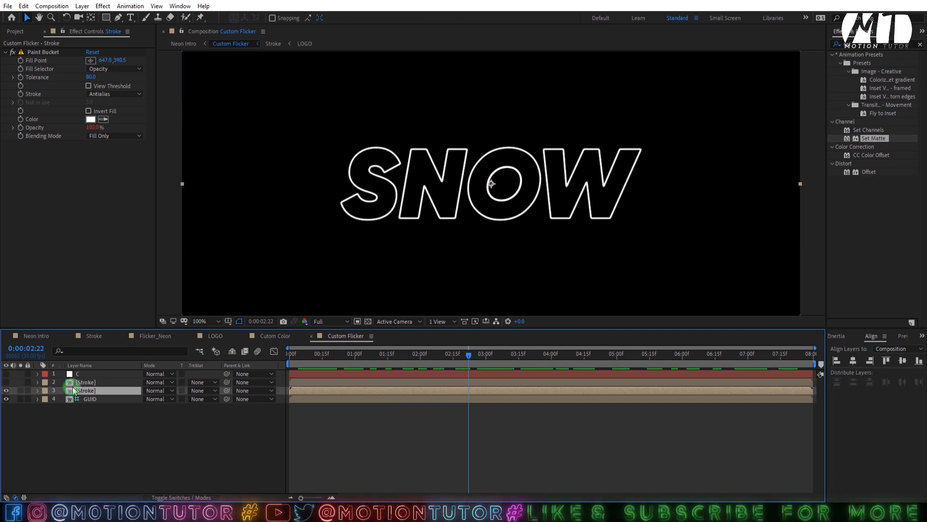
pyautogui.click(7, 399)
pyautogui.click(35, 336)
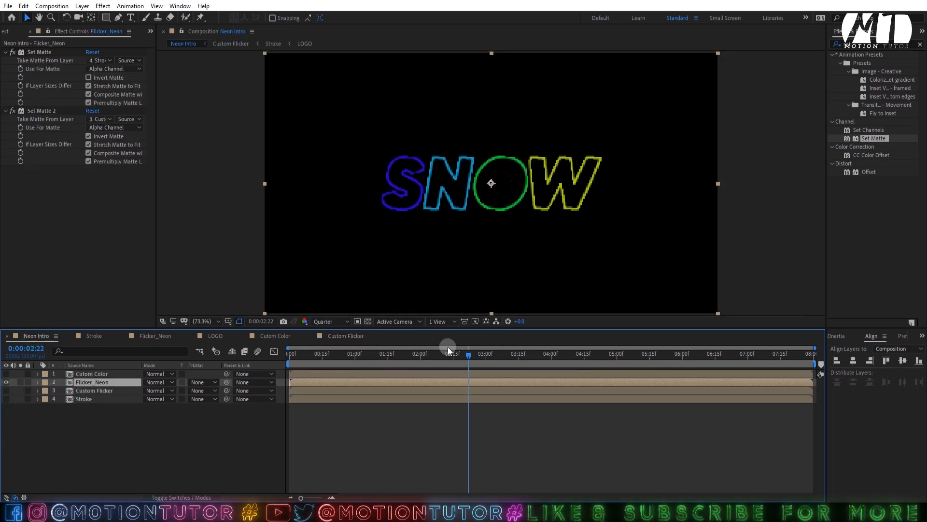
# Preview Flicker_Neon from 0:00:00:12 and save the project with the current time at 0:00:04:18
pyautogui.moveTo(454, 356); pyautogui.dragTo(314, 356)
pyautogui.press('space')
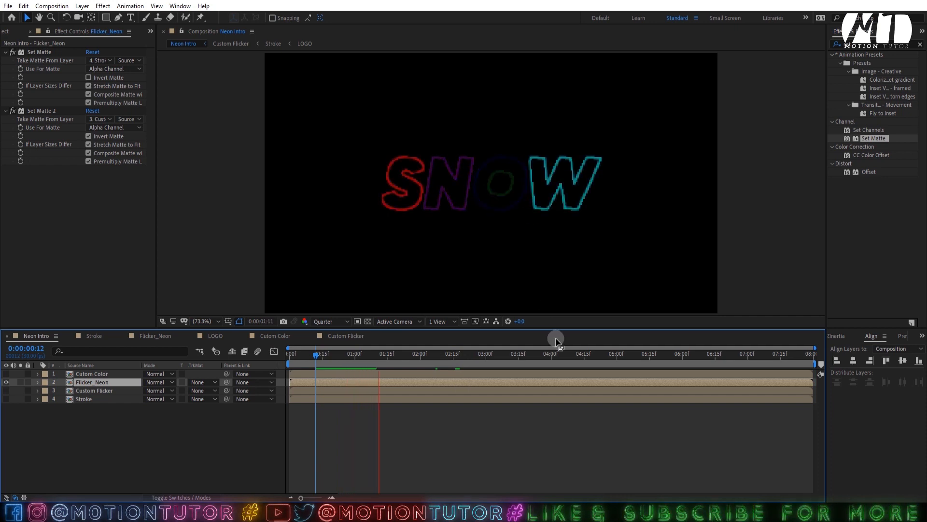
pyautogui.click(540, 366)
pyautogui.moveTo(541, 368); pyautogui.dragTo(591, 358)
pyautogui.hotkey('ctrl', 's')
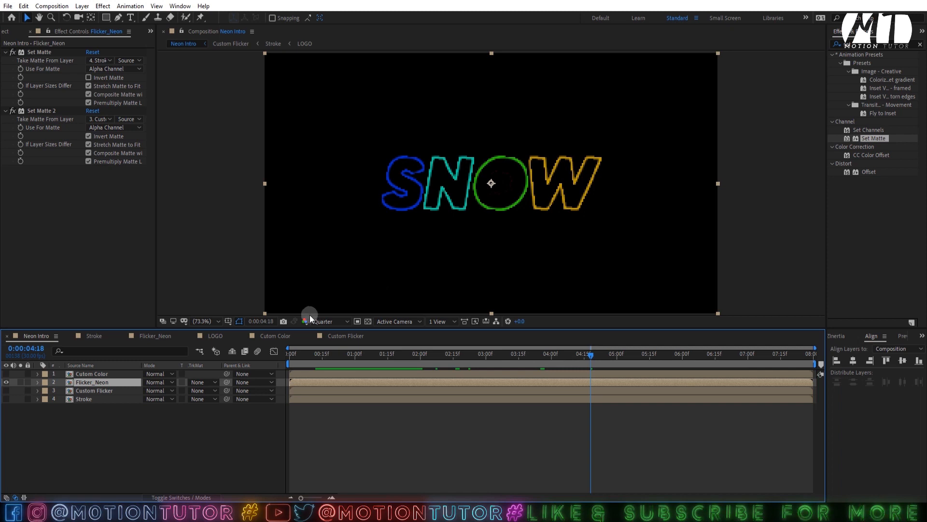
pyautogui.click(151, 430)
pyautogui.hotkey('ctrl', 's')
# Review the effects on the Cutom Color, Flicker_Neon, Custom Flicker and Stroke layers in Neon Intro
pyautogui.click(89, 374)
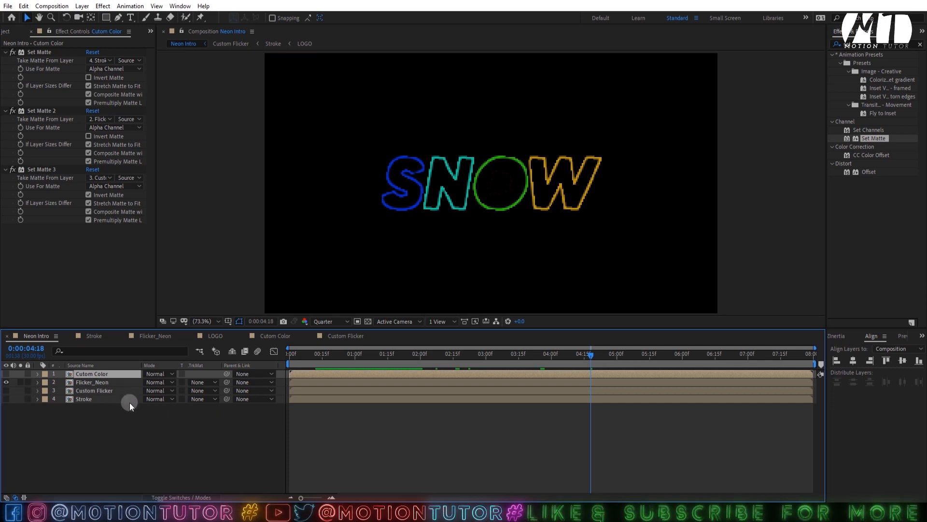
pyautogui.click(96, 399)
pyautogui.click(89, 420)
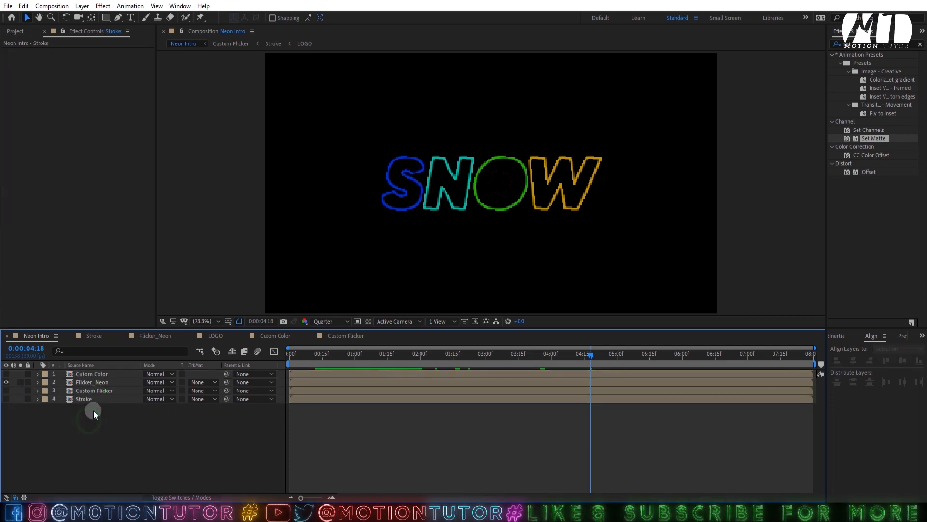
pyautogui.click(87, 391)
pyautogui.hotkey('ctrl', 's')
pyautogui.click(85, 399)
pyautogui.click(85, 384)
pyautogui.click(83, 375)
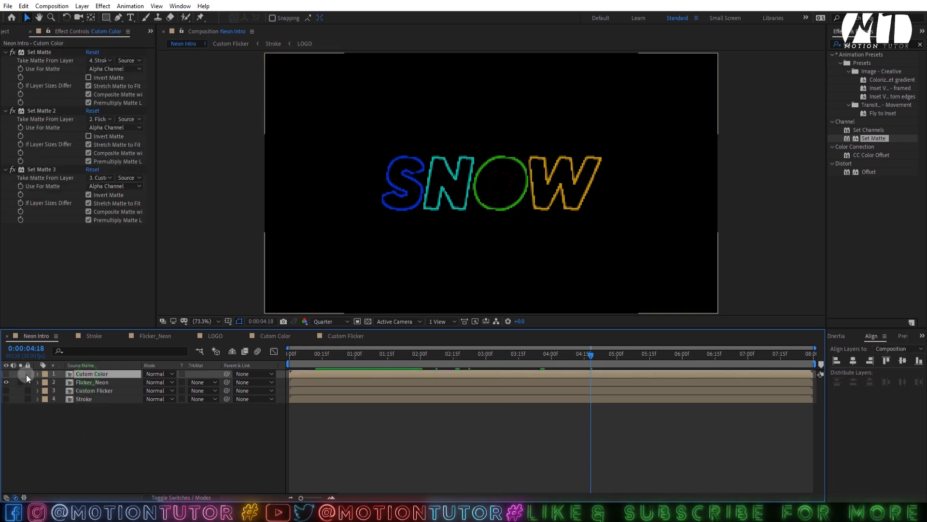
pyautogui.click(87, 382)
pyautogui.click(86, 374)
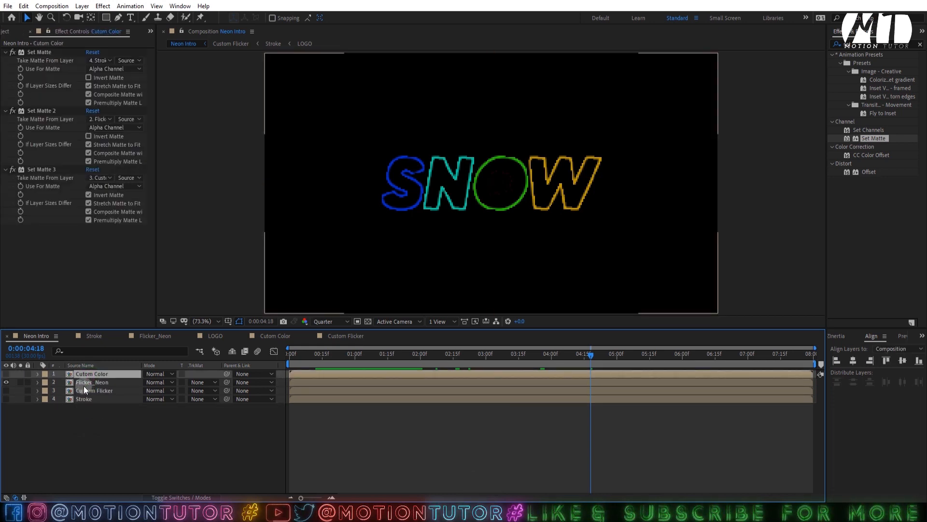
# Compare the Cutom Color and Flicker_Neon layers by toggling their visibility, leaving Cutom Color shown and Flicker_Neon hidden
pyautogui.click(6, 374)
pyautogui.click(5, 382)
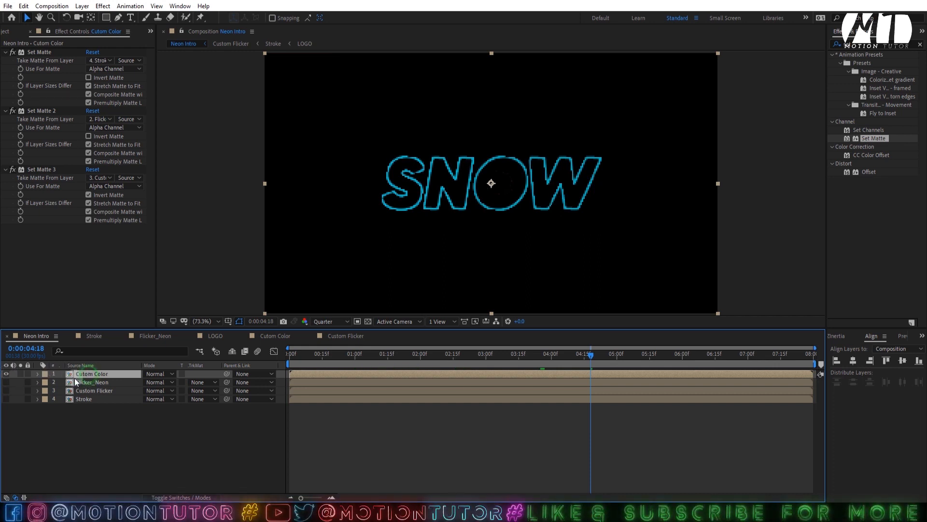
pyautogui.click(6, 374)
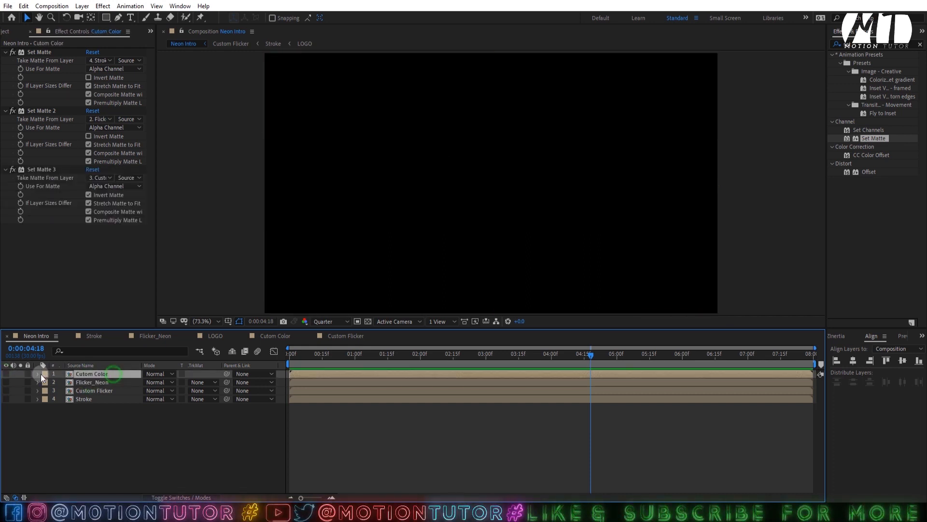
pyautogui.click(5, 374)
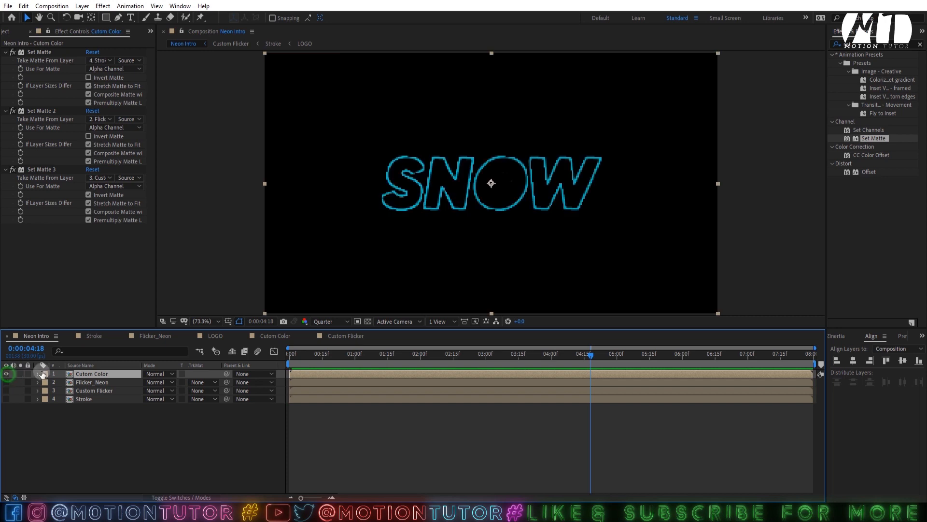
pyautogui.click(6, 374)
pyautogui.click(6, 382)
pyautogui.click(100, 382)
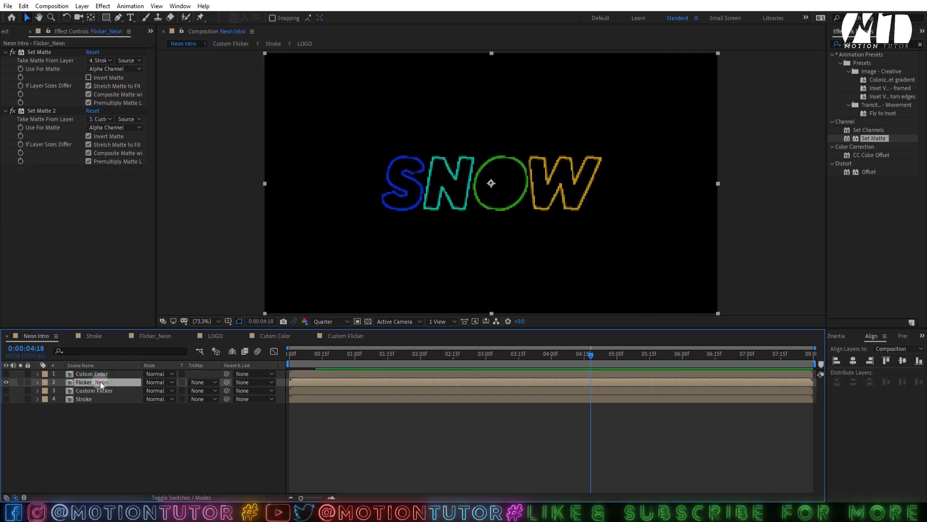
pyautogui.click(6, 383)
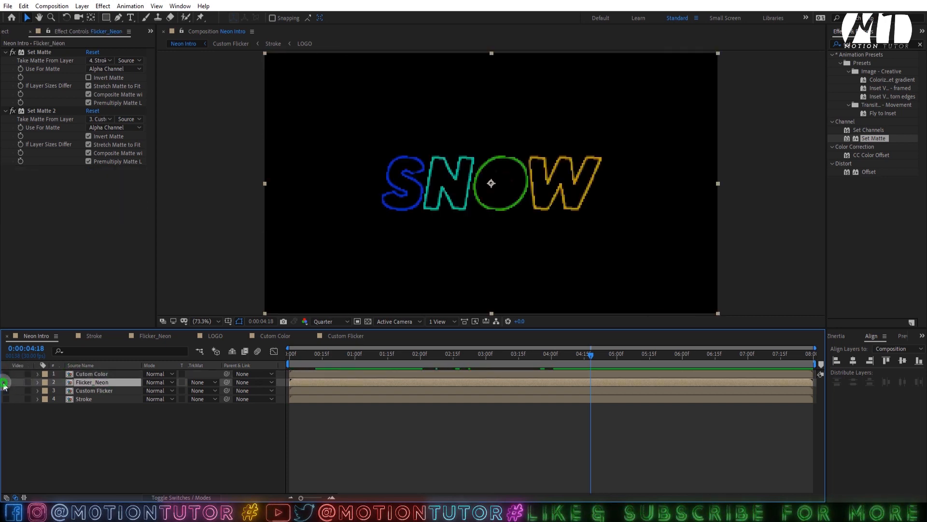
pyautogui.click(5, 382)
pyautogui.click(5, 374)
pyautogui.click(6, 382)
# Rename the Flicker_Neon layer in Neon Intro to Random Color
pyautogui.click(83, 382)
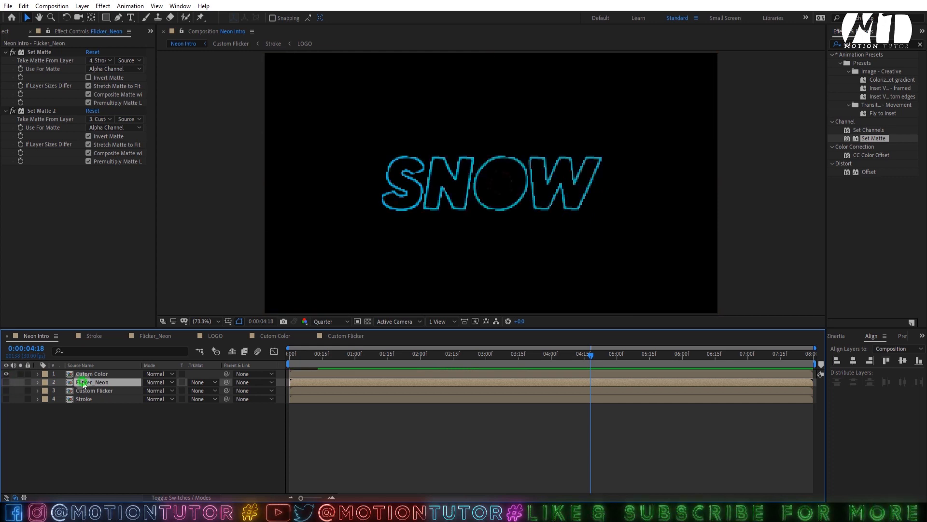
pyautogui.press('Return')
pyautogui.hotkey('ctrl', 'a')
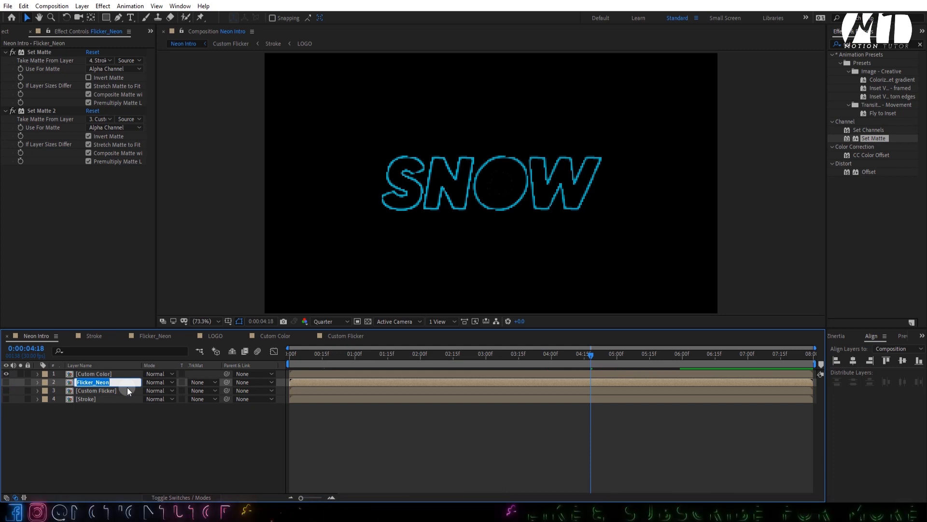
pyautogui.write('Random Color')
pyautogui.press('Return')
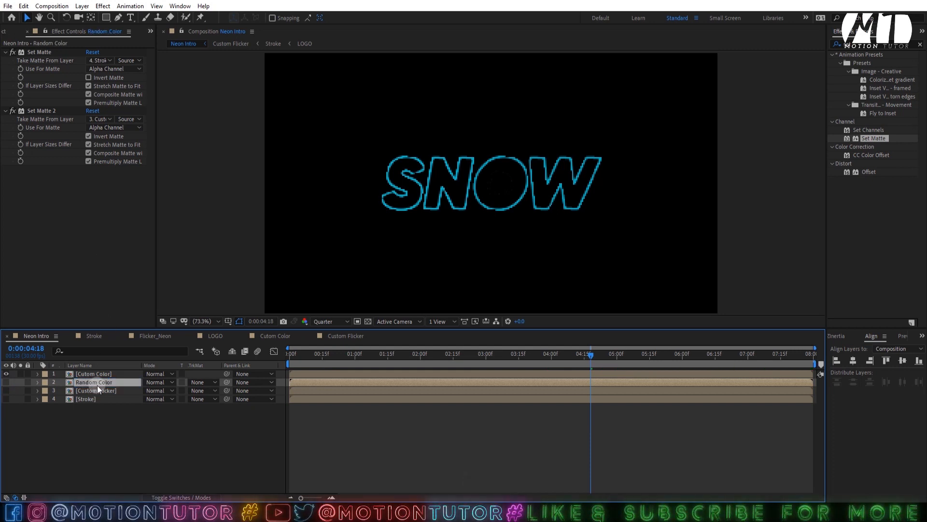
# Correct the Cutom Color layer's name to Custom Color and save the project
pyautogui.click(106, 376)
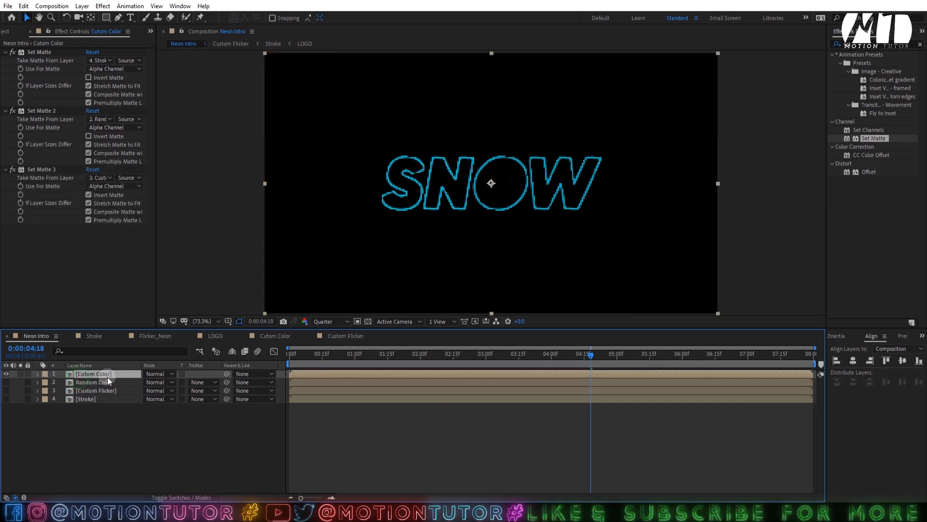
pyautogui.click(84, 376)
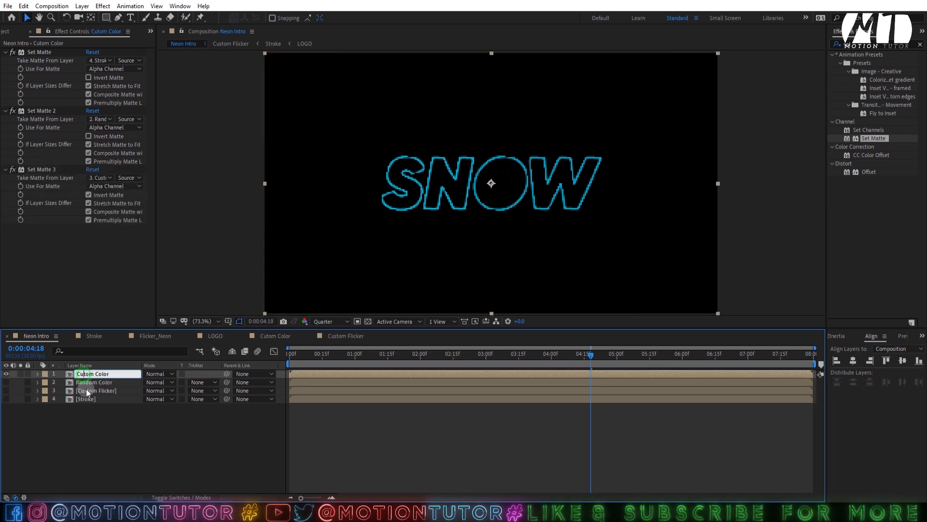
pyautogui.write('s')
pyautogui.click(102, 418)
pyautogui.click(87, 375)
pyautogui.press('Return')
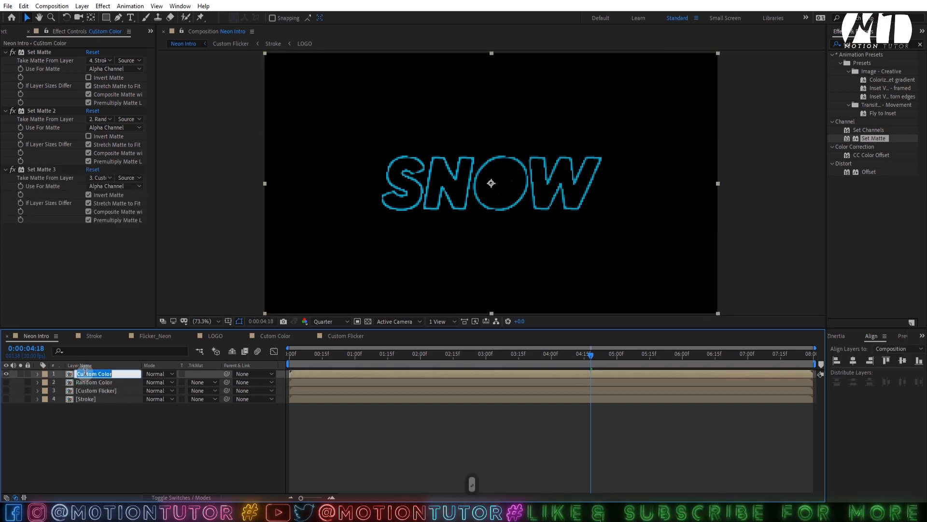
pyautogui.click(84, 373)
pyautogui.press('BackSpace')
pyautogui.write('s')
pyautogui.click(86, 425)
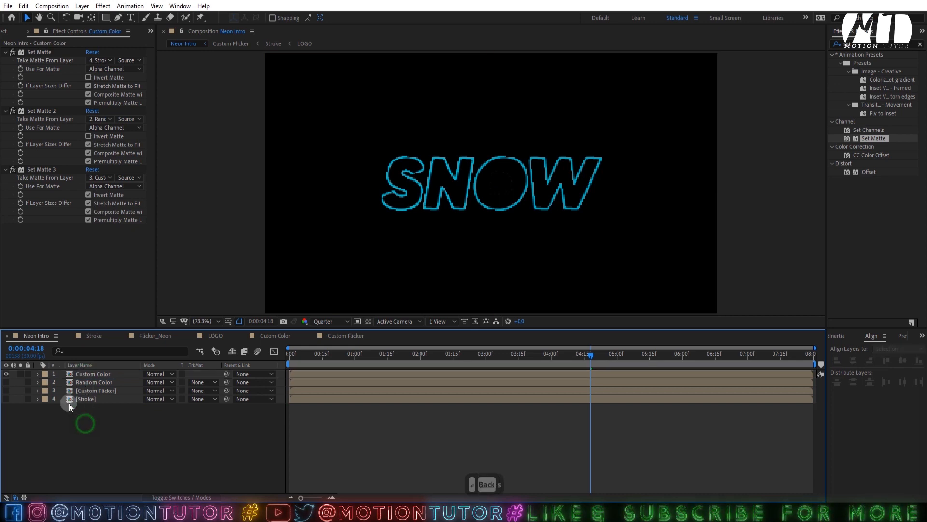
pyautogui.hotkey('ctrl', 's')
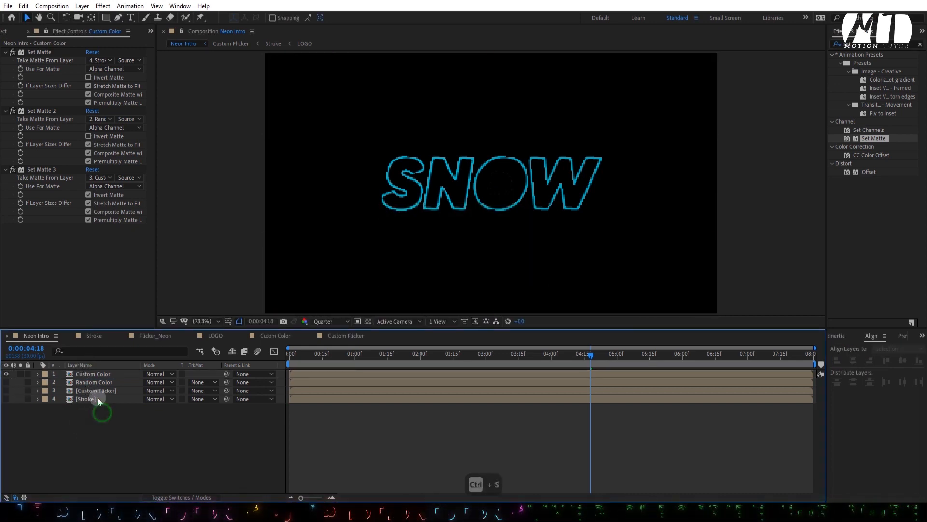
# Pre-compose all four Neon Intro layers into a composition named Neon Stroke, moving all attributes into it
pyautogui.hotkey('ctrl', 'a')
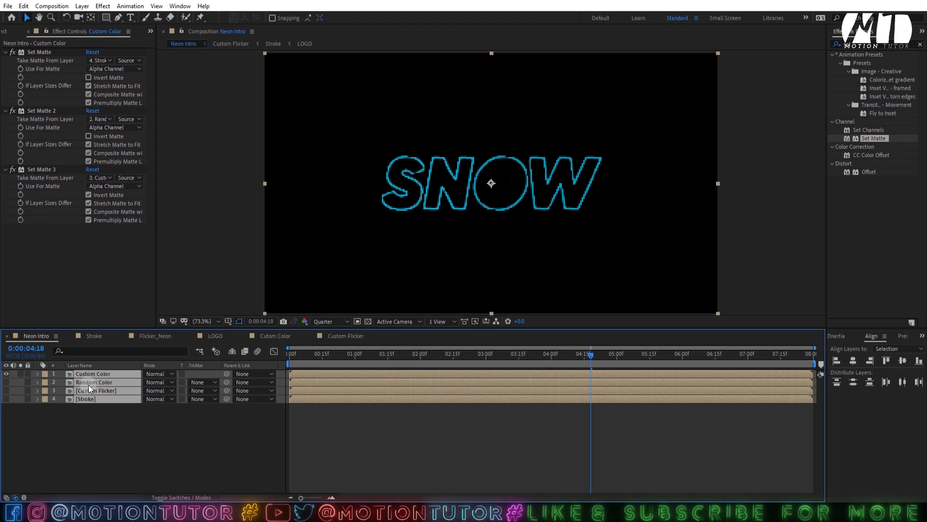
pyautogui.rightClick(88, 384)
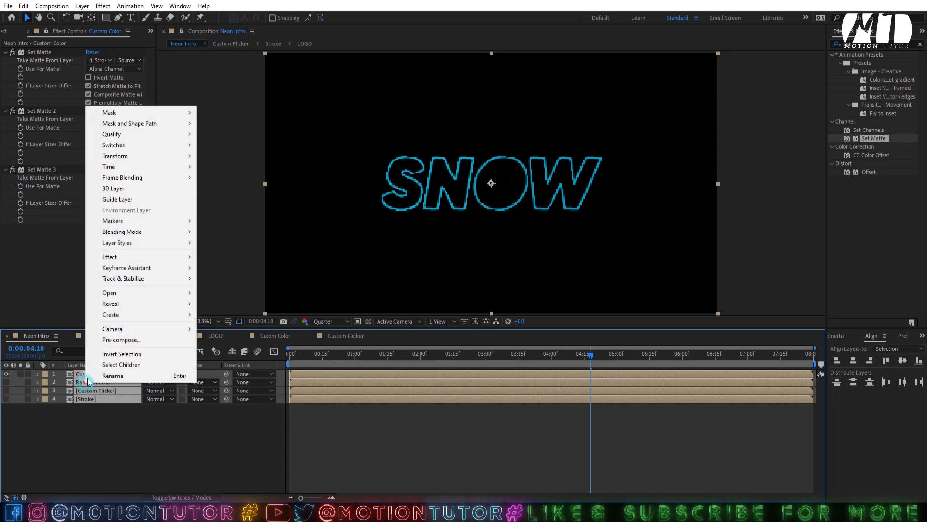
pyautogui.click(121, 340)
pyautogui.click(391, 256)
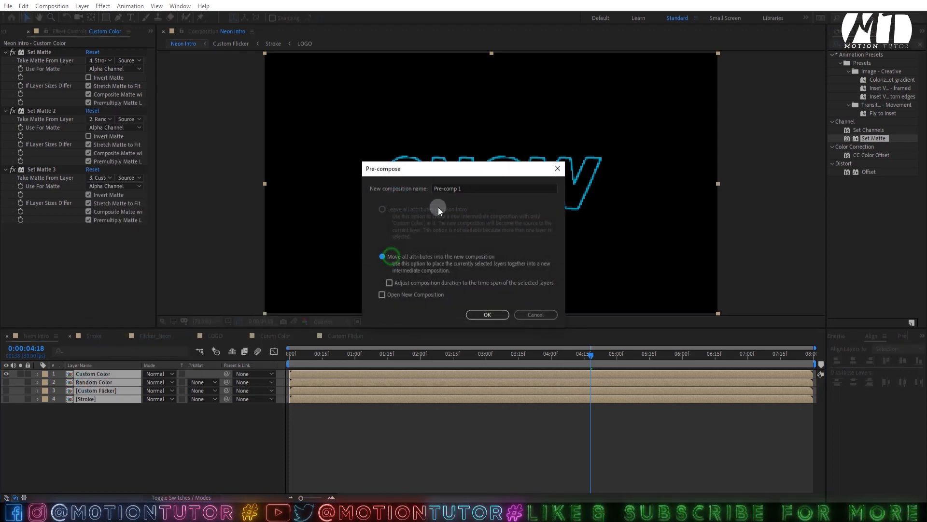
pyautogui.click(438, 189)
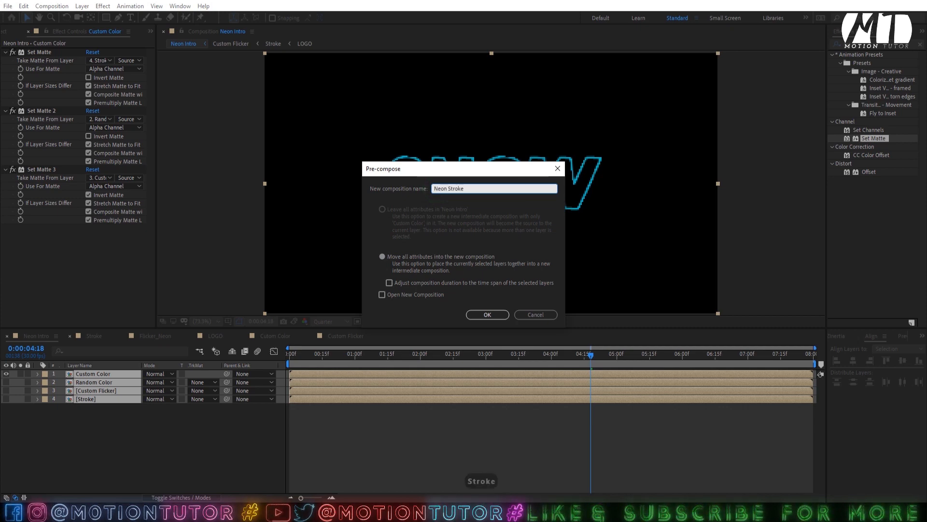
pyautogui.press('Return')
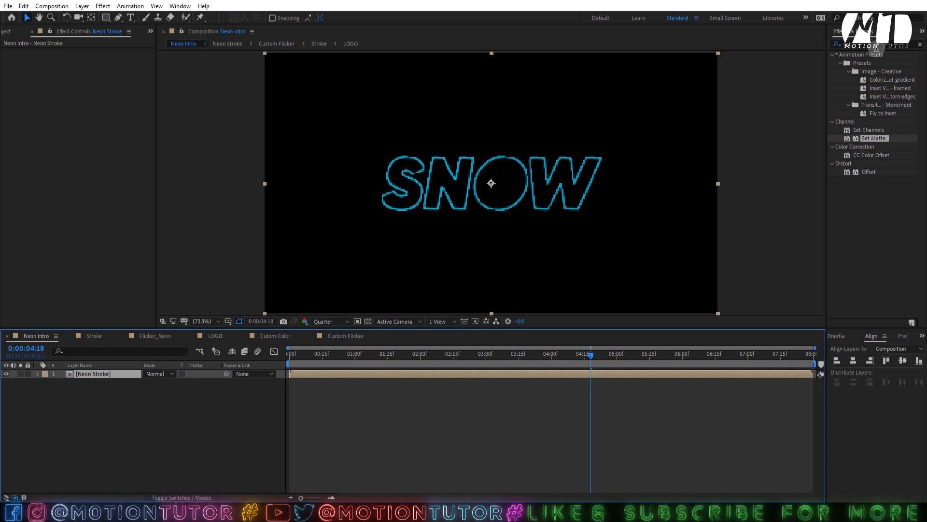
# Apply the Solid Composite effect to Neon Stroke and compare it on and off against the transparency grid
pyautogui.moveTo(870, 44); pyautogui.dragTo(782, 60)
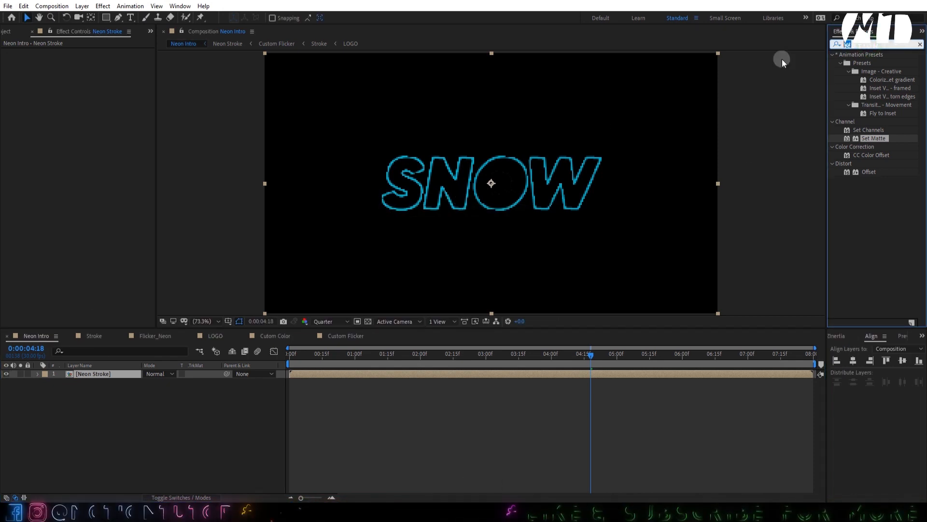
pyautogui.write('sol')
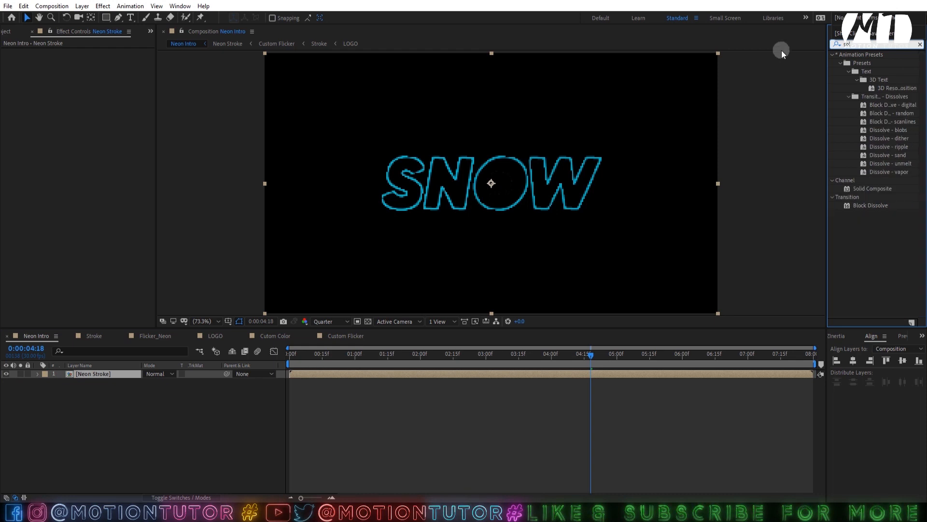
pyautogui.moveTo(872, 187)
pyautogui.mouseDown()
pyautogui.moveTo(111, 226)
pyautogui.moveTo(92, 199)
pyautogui.mouseUp()
pyautogui.click(368, 321)
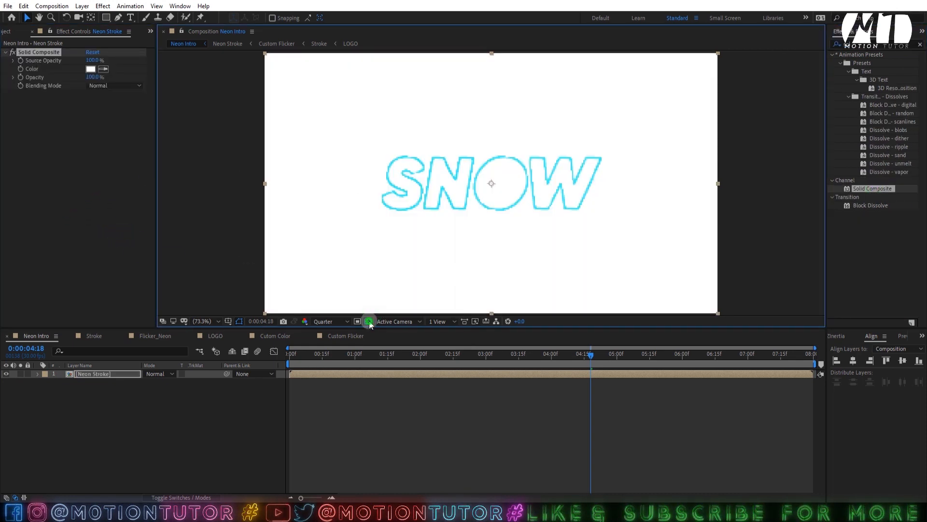
pyautogui.click(12, 52)
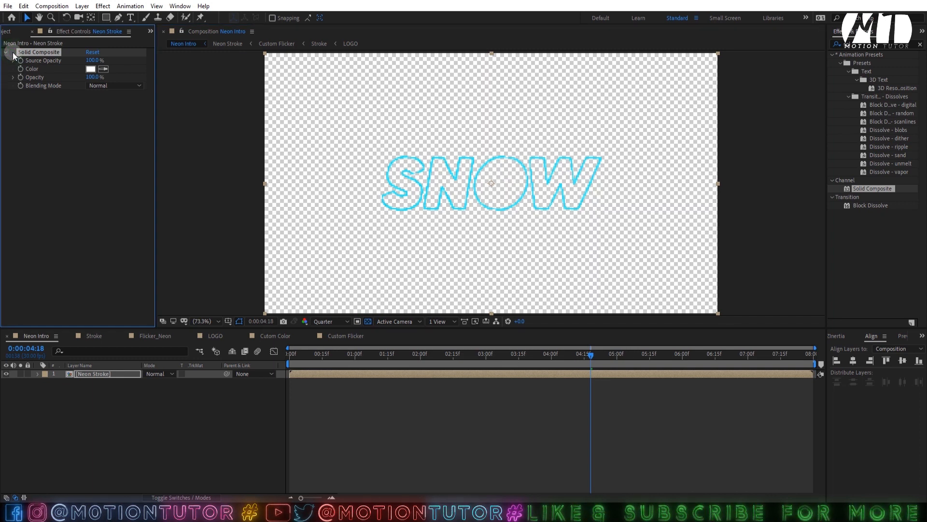
pyautogui.click(13, 52)
# Set the Solid Composite color on Neon Stroke to black (000000)
pyautogui.click(92, 68)
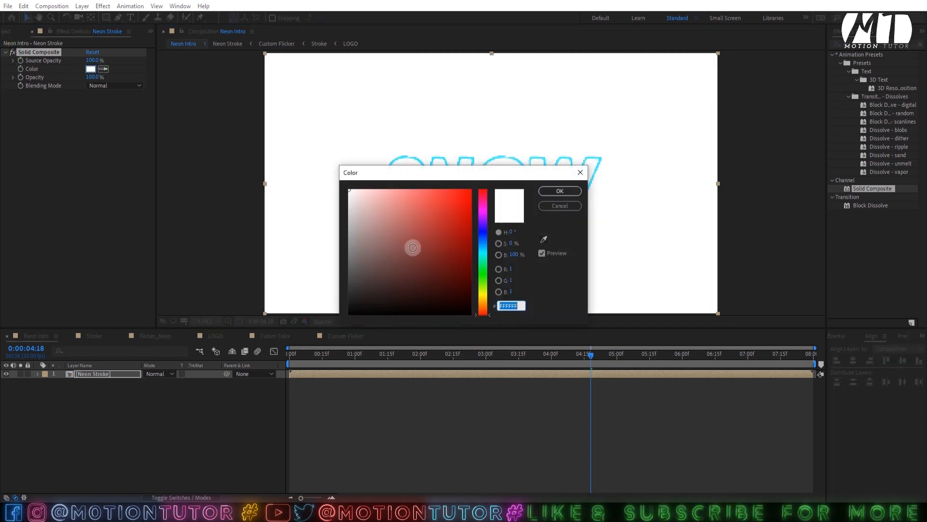
pyautogui.moveTo(402, 271); pyautogui.dragTo(198, 356)
pyautogui.moveTo(372, 277); pyautogui.dragTo(332, 331)
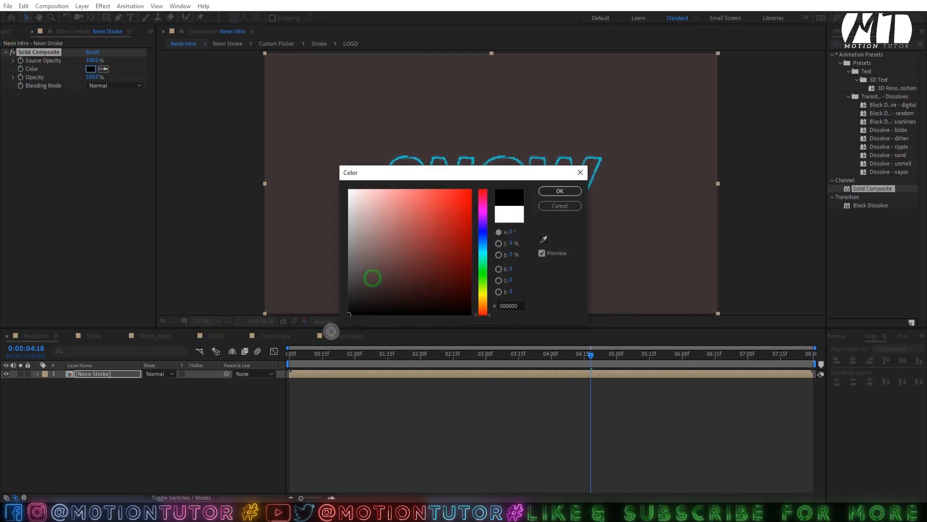
pyautogui.click(554, 192)
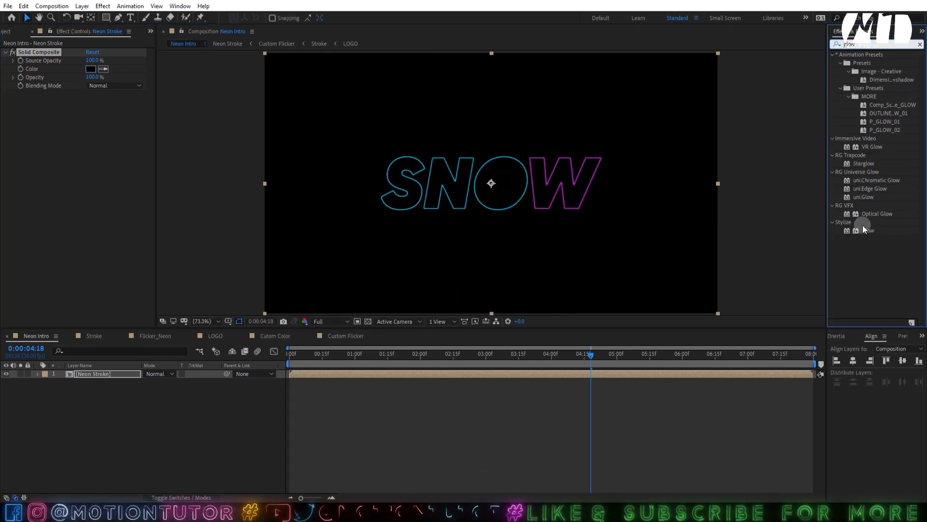
# Apply the Stylize Glow effect to Neon Stroke and set its Glow Intensity to 0.2
pyautogui.moveTo(863, 225); pyautogui.dragTo(70, 142)
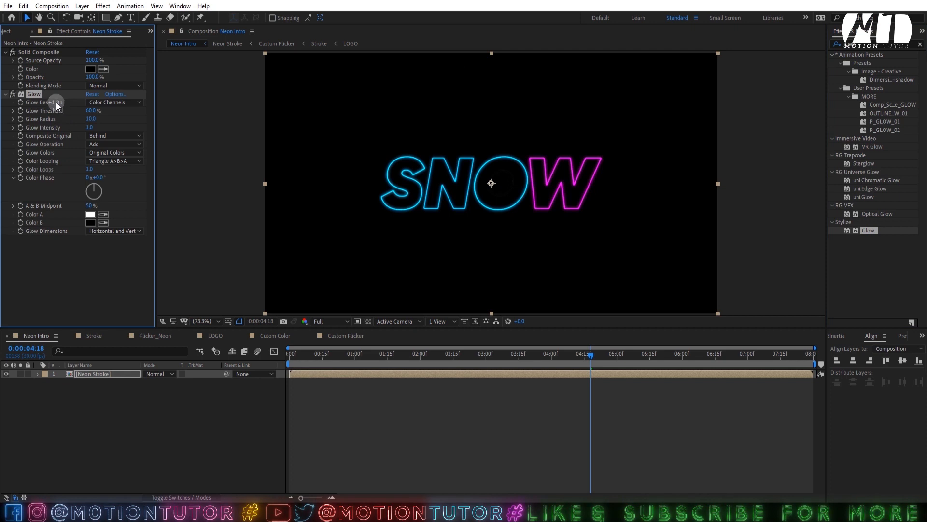
pyautogui.click(90, 127)
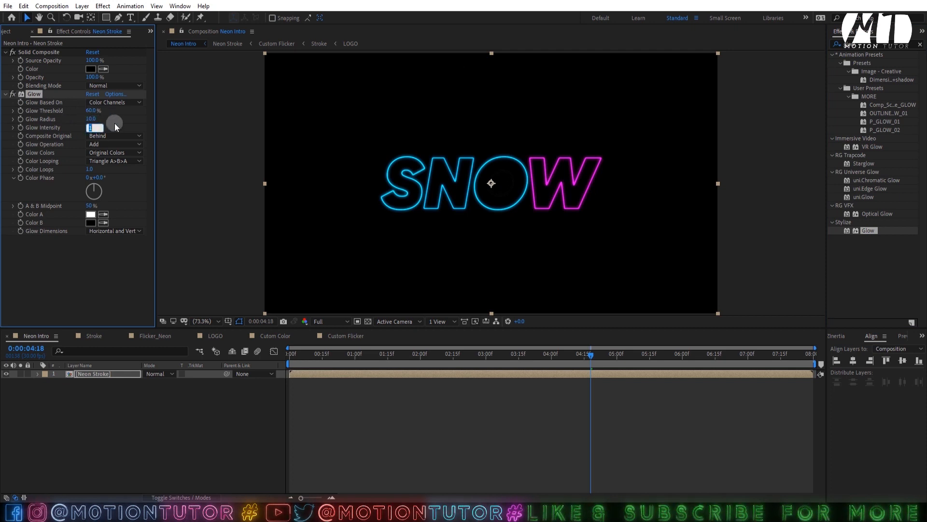
pyautogui.write('.')
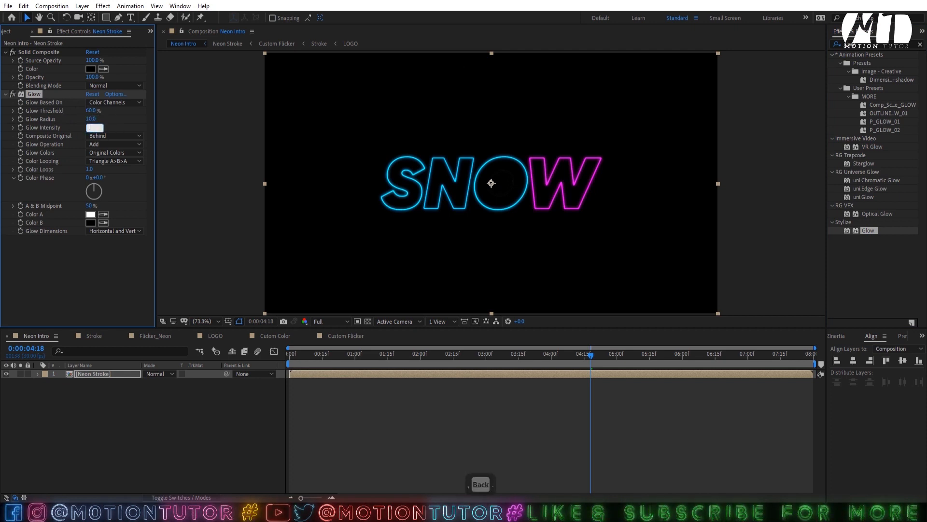
pyautogui.write('2')
pyautogui.click(56, 108)
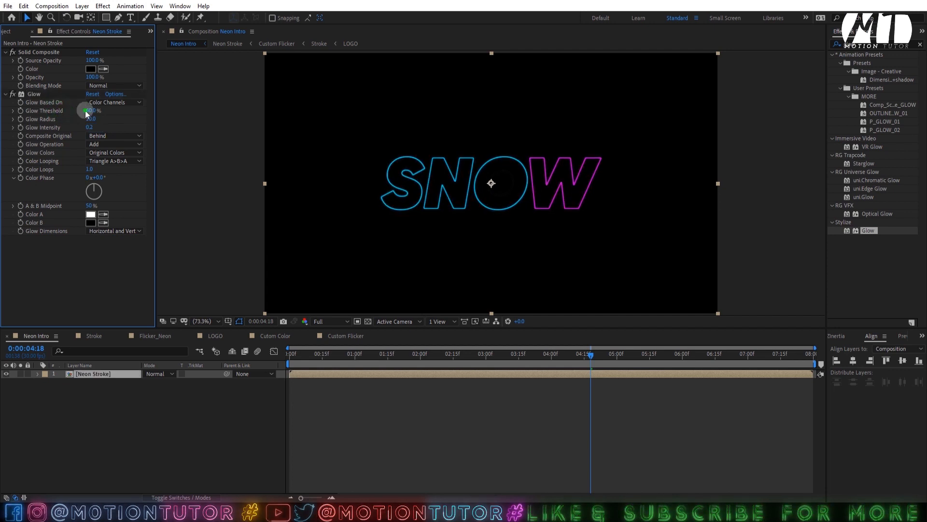
# Set the Glow Threshold to 15% and the Glow Radius to 15 on Neon Stroke's Glow effect
pyautogui.click(87, 110)
pyautogui.write('15')
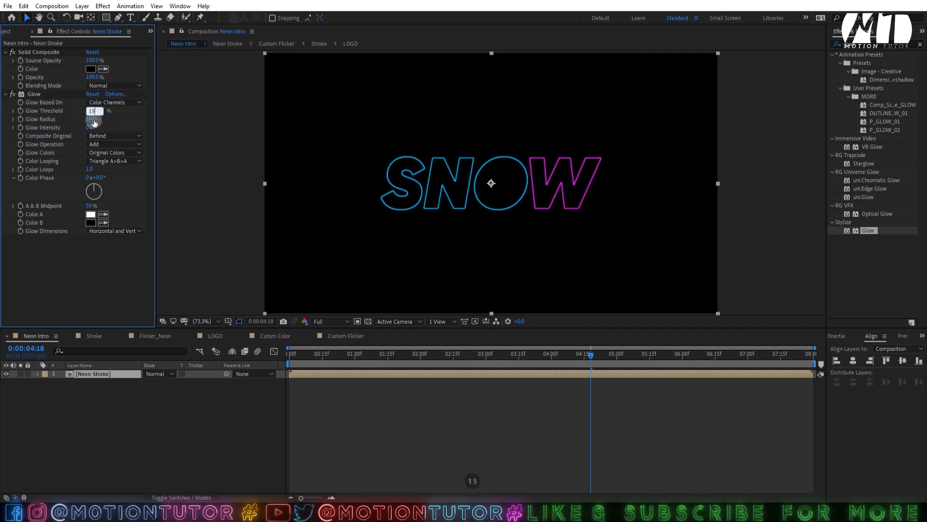
pyautogui.press('Tab')
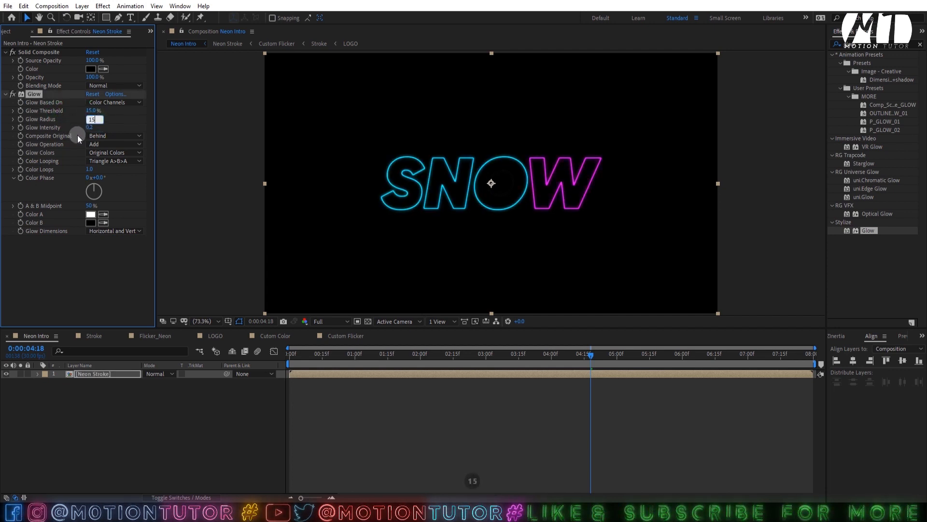
pyautogui.click(104, 257)
# Duplicate the Glow effect on Neon Stroke and set the copy's Glow Radius to 100
pyautogui.click(34, 94)
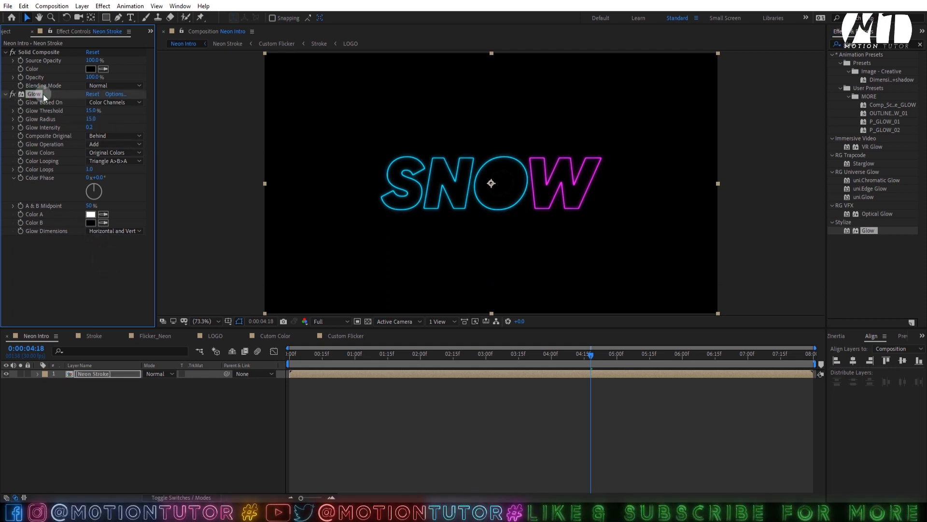
pyautogui.hotkey('ctrl', 'd')
pyautogui.click(91, 210)
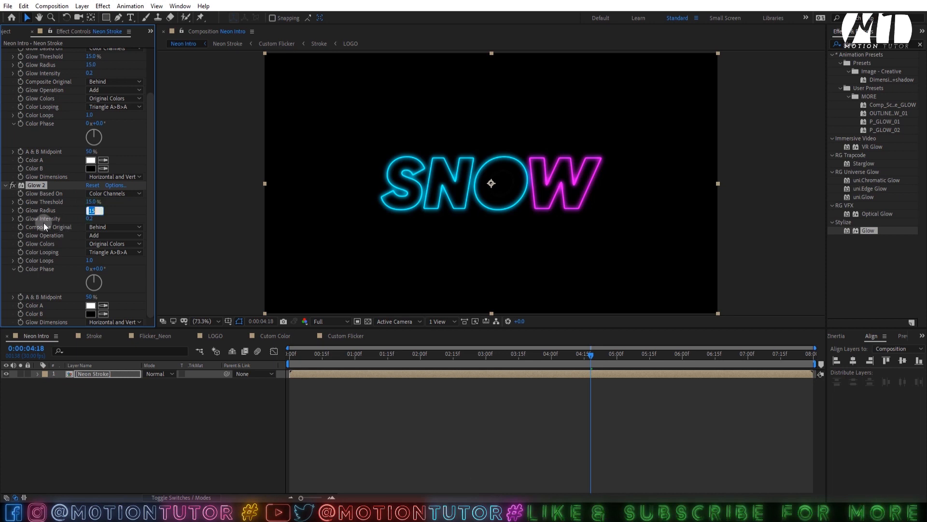
pyautogui.write('1')
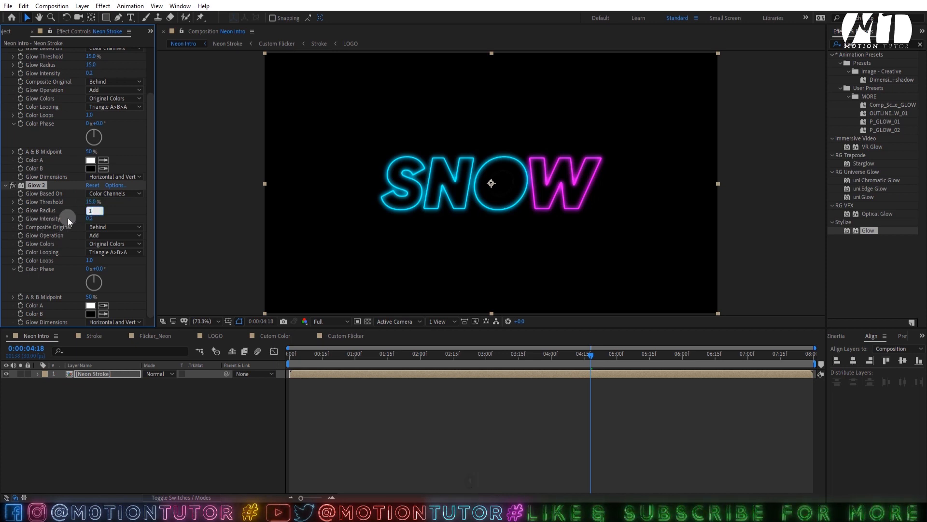
pyautogui.write('00')
pyautogui.press('Return')
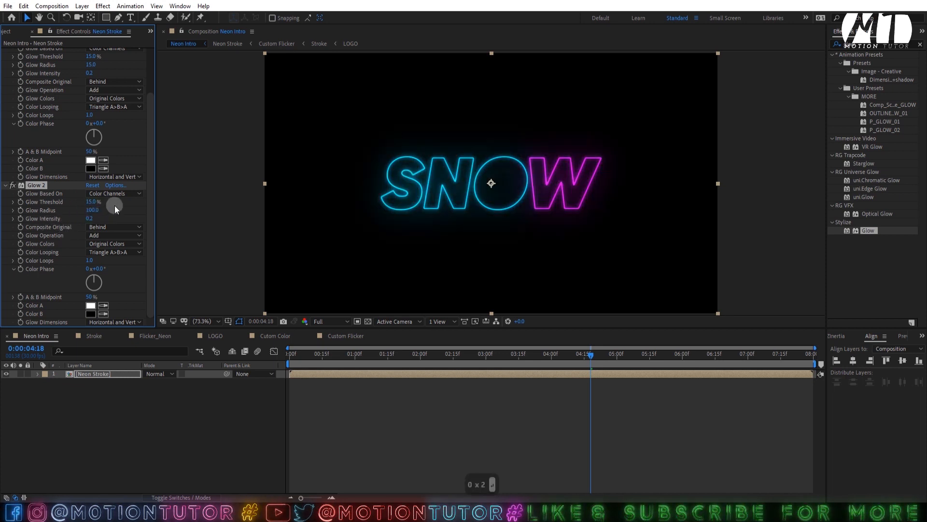
# Duplicate Glow 2 on Neon Stroke and set the third glow's radius to 300
pyautogui.click(90, 210)
pyautogui.click(31, 196)
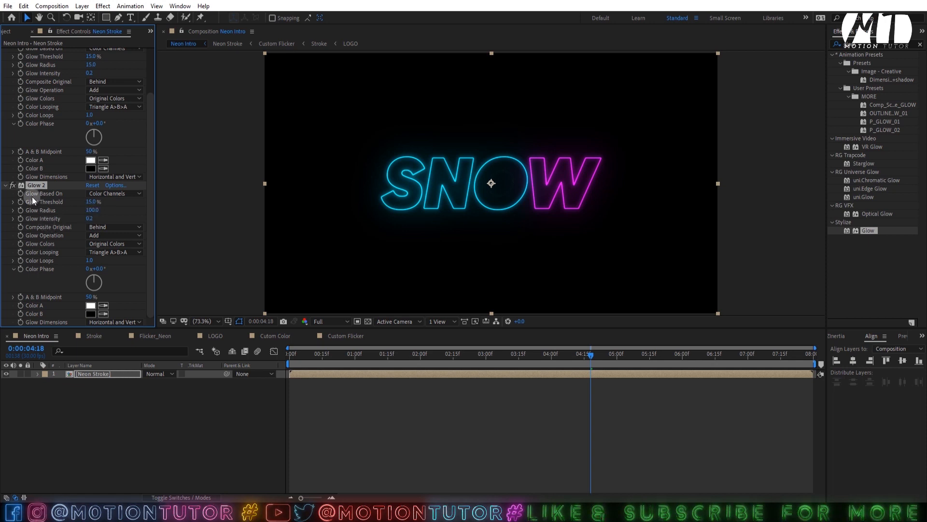
pyautogui.hotkey('ctrl', 'd')
pyautogui.click(80, 199)
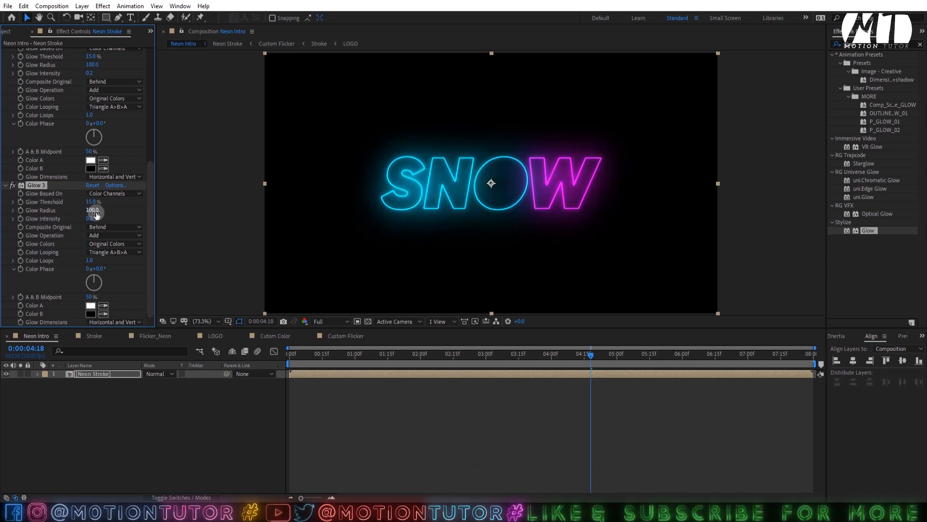
pyautogui.click(93, 210)
pyautogui.write('3')
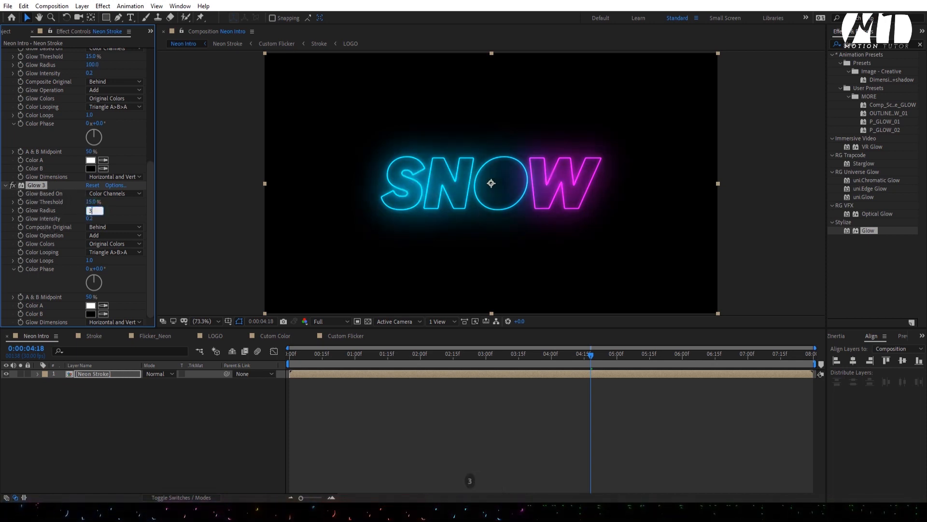
pyautogui.click(115, 212)
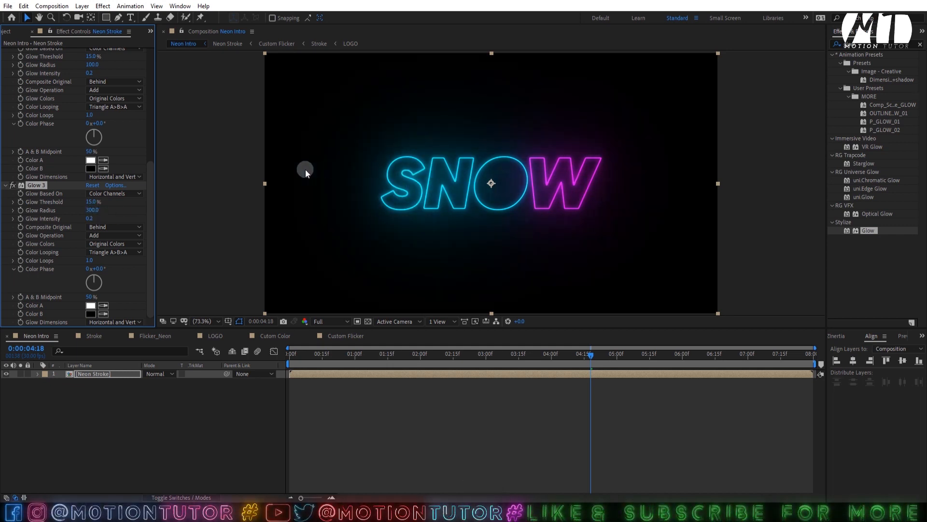
# Set Glow 2's Glow Radius to 125 and save the project
pyautogui.scroll(4, 94, 151)
pyautogui.click(95, 175)
pyautogui.write('1')
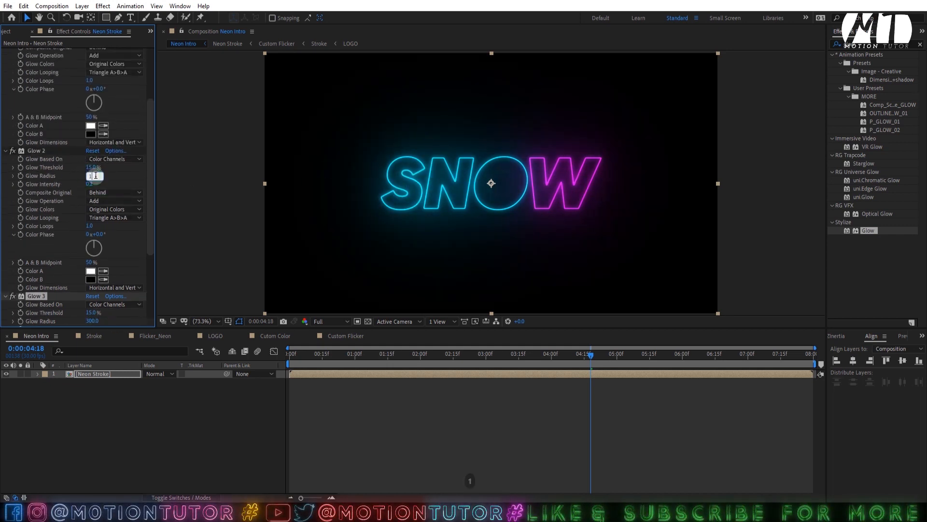
pyautogui.write('25')
pyautogui.click(178, 170)
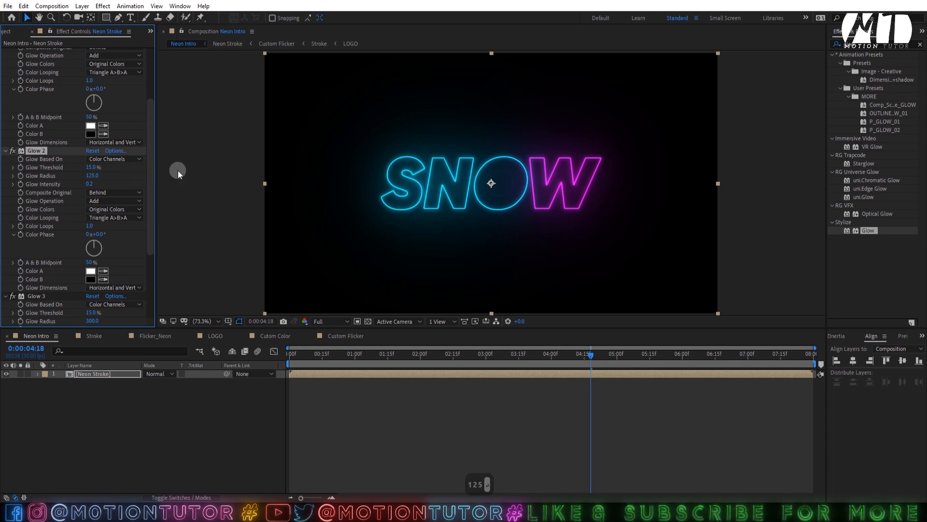
pyautogui.moveTo(620, 356); pyautogui.dragTo(656, 354)
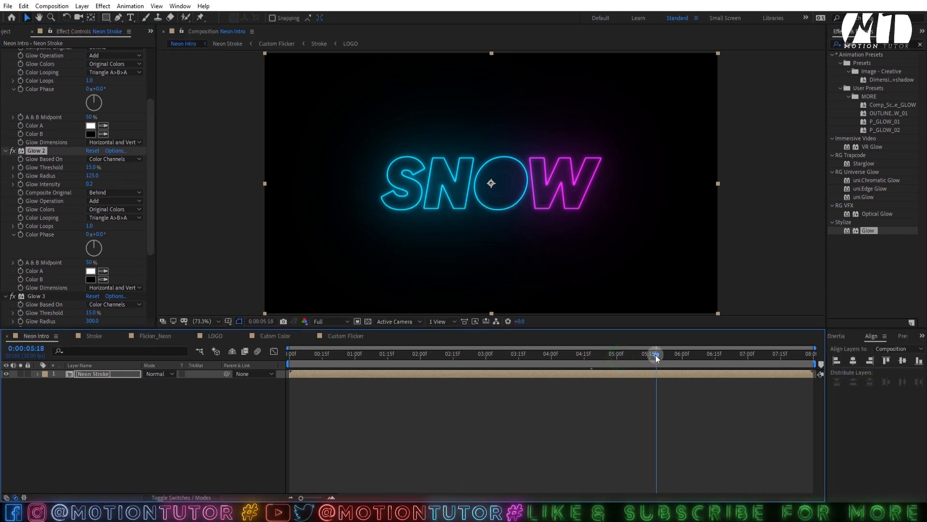
pyautogui.hotkey('ctrl', 's')
# Compare the glow at Quarter preview resolution with Full resolution
pyautogui.click(331, 321)
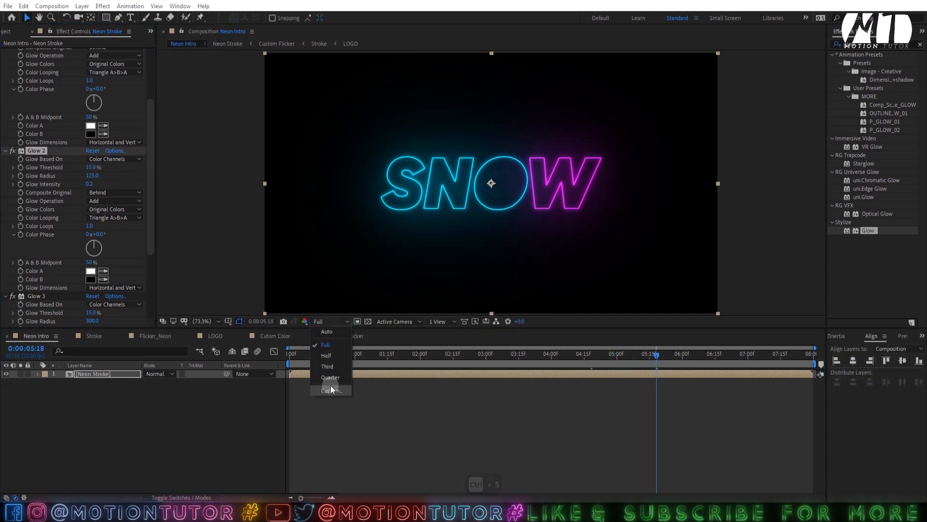
pyautogui.click(330, 377)
pyautogui.click(332, 321)
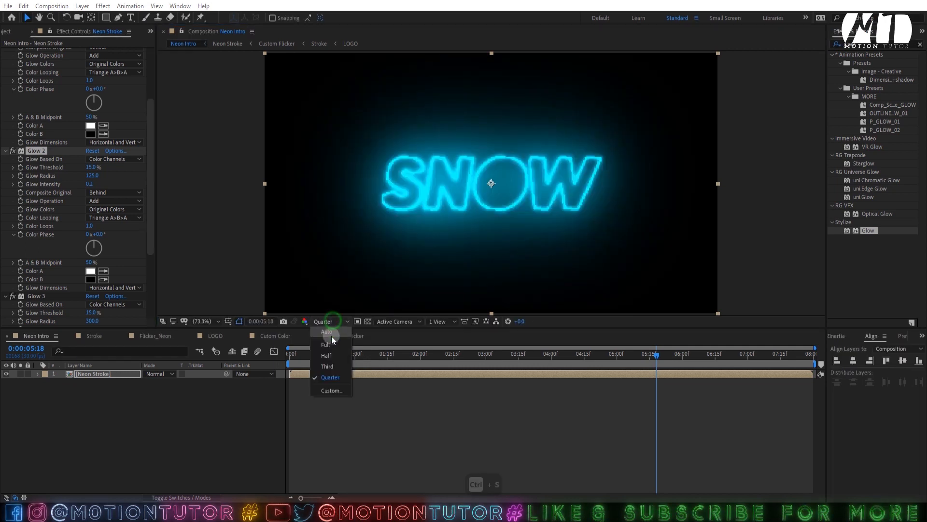
pyautogui.click(334, 345)
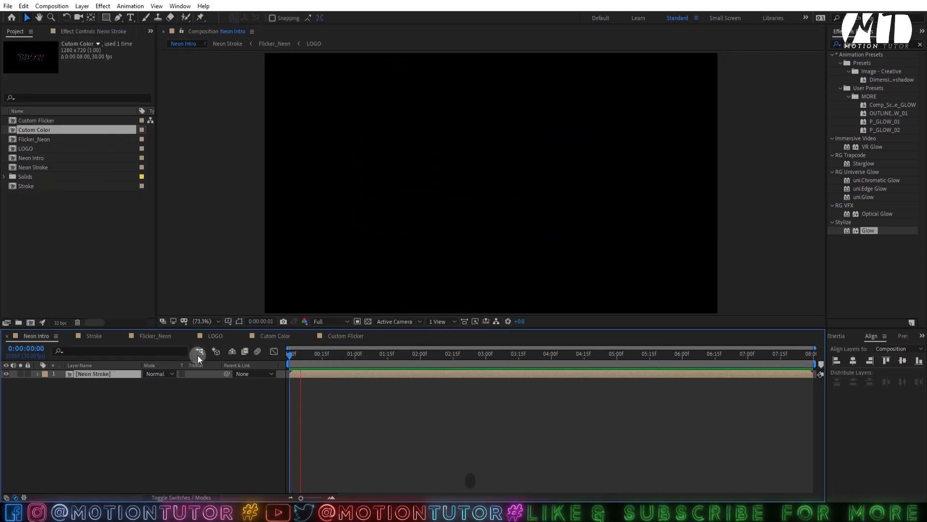
# Play back the Neon Intro animation from the beginning to check the glowing flicker
pyautogui.press('space')
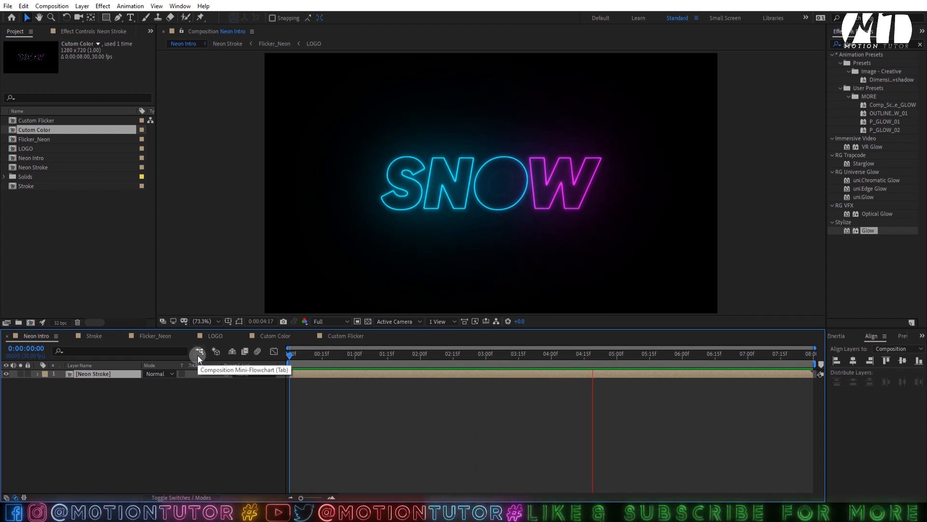
pyautogui.press('space')
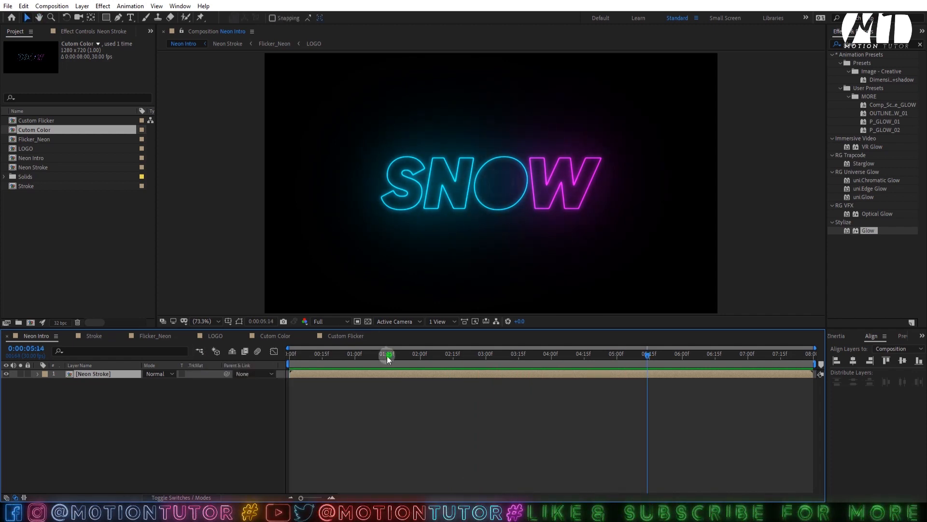
pyautogui.moveTo(387, 355); pyautogui.dragTo(254, 361)
pyautogui.press('space')
pyautogui.press('space')
# Review the control layer effects in Flicker_Neon and the contents of the Cutom Color and Custom Flicker compositions
pyautogui.click(154, 337)
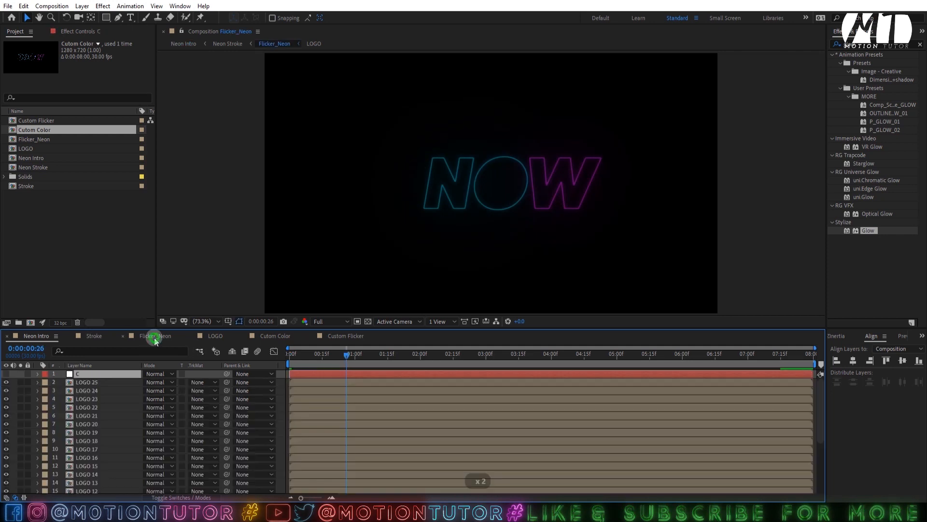
pyautogui.click(76, 30)
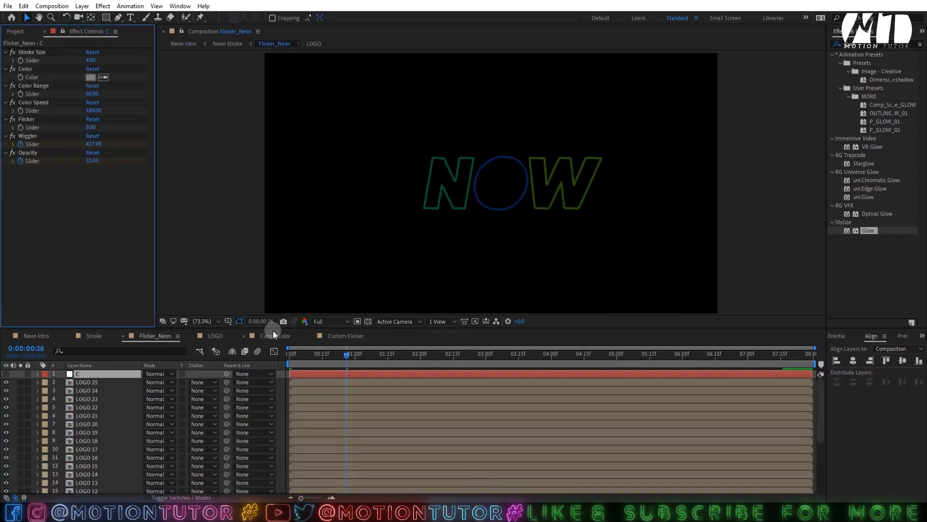
pyautogui.click(273, 333)
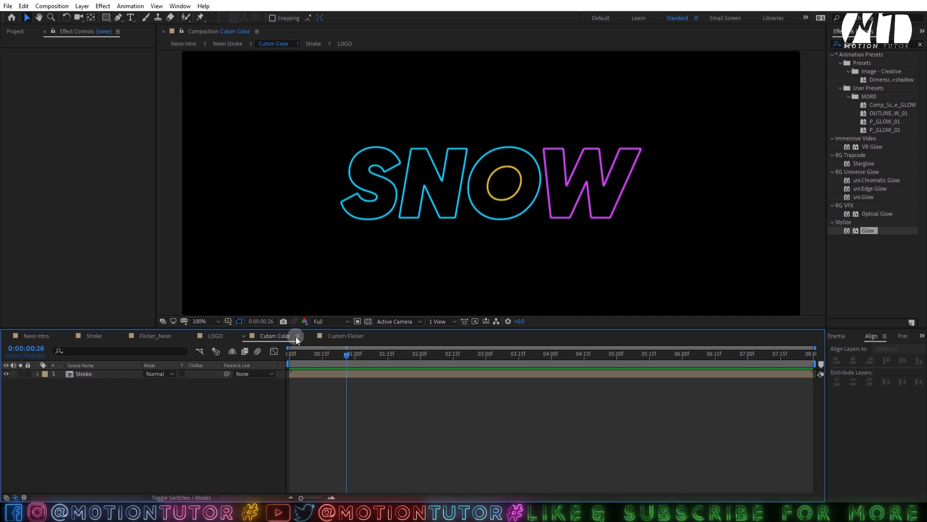
pyautogui.click(346, 336)
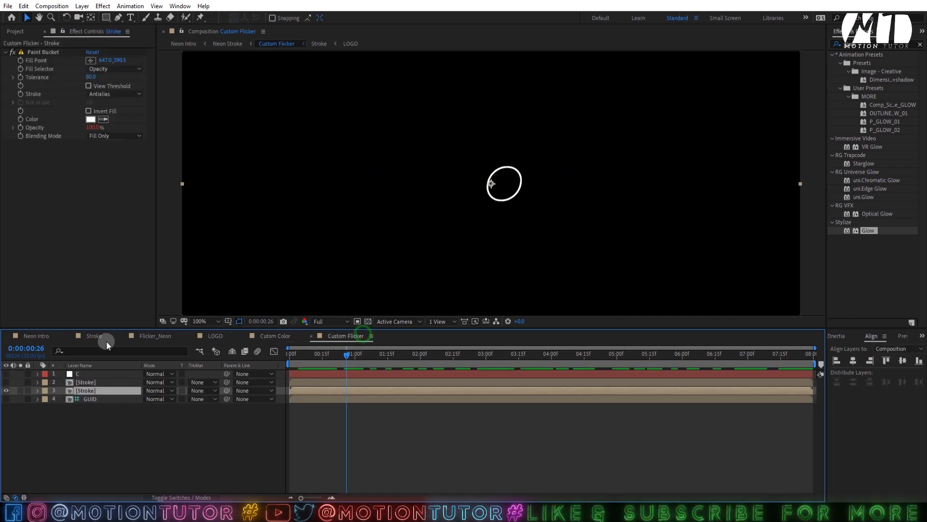
pyautogui.click(26, 336)
# Preview the Neon Intro animation from about 4:11 to watch the inner ring of the O
pyautogui.moveTo(507, 361); pyautogui.dragTo(574, 364)
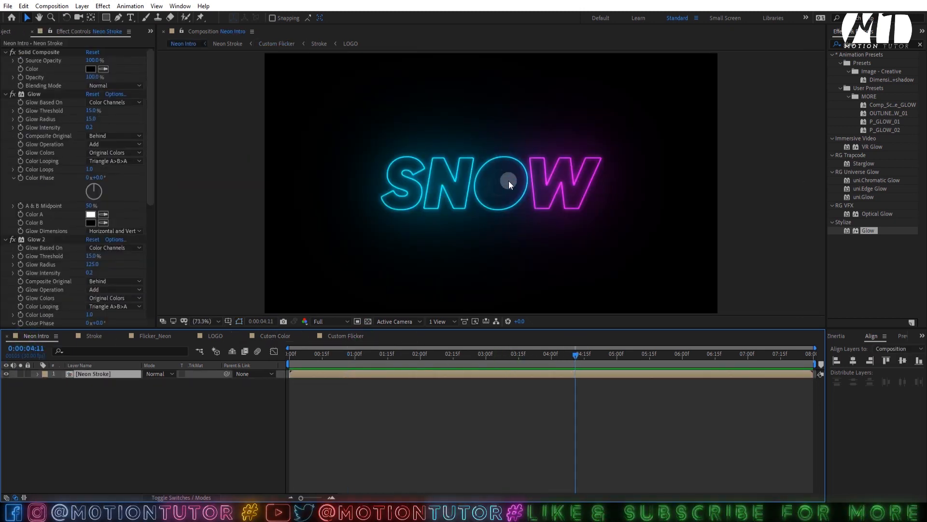
pyautogui.press('space')
pyautogui.press('space')
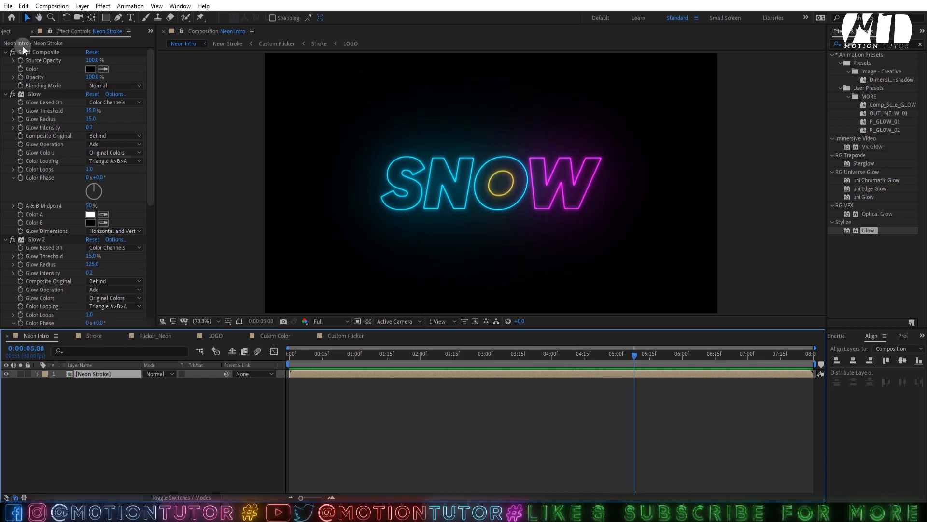
# Replace the SNOW text in the LOGO composition with "logo" and check it in Neon Intro
pyautogui.click(13, 31)
pyautogui.doubleClick(26, 148)
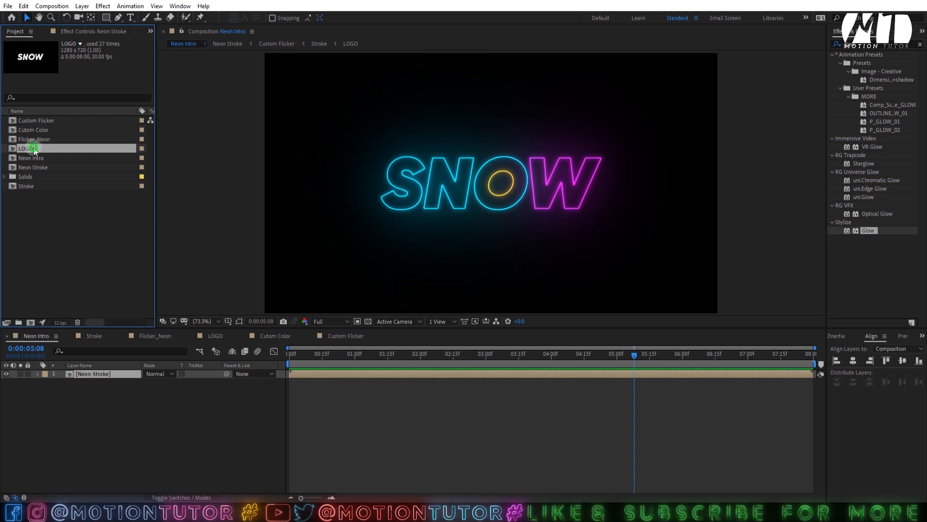
pyautogui.click(443, 184)
pyautogui.doubleClick(443, 184)
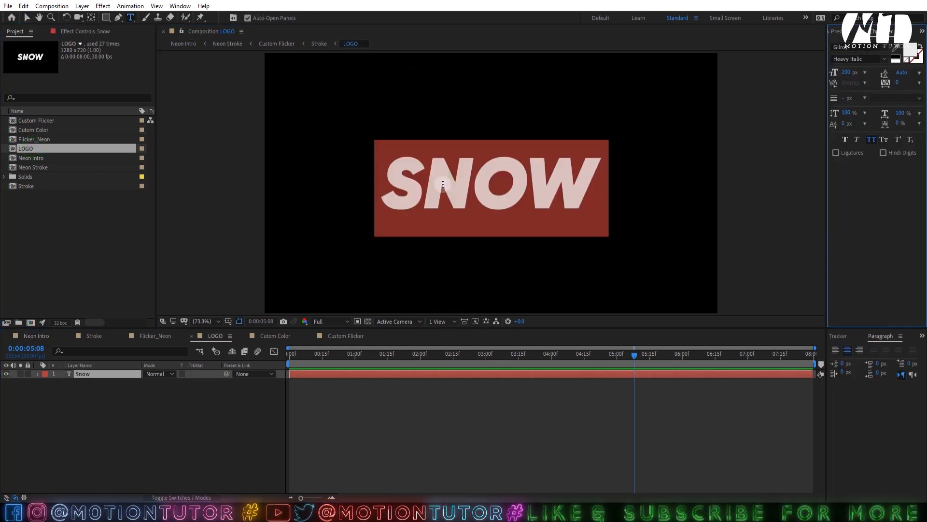
pyautogui.write('logo')
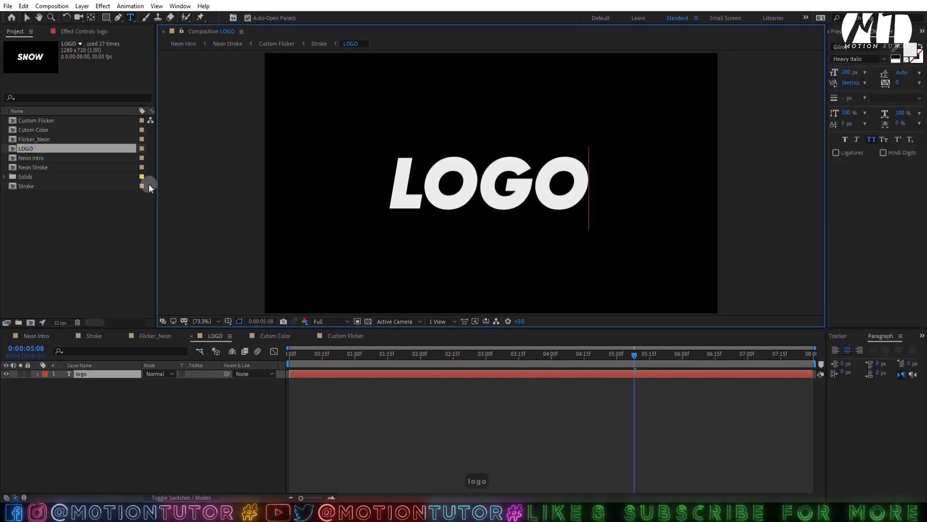
pyautogui.click(26, 17)
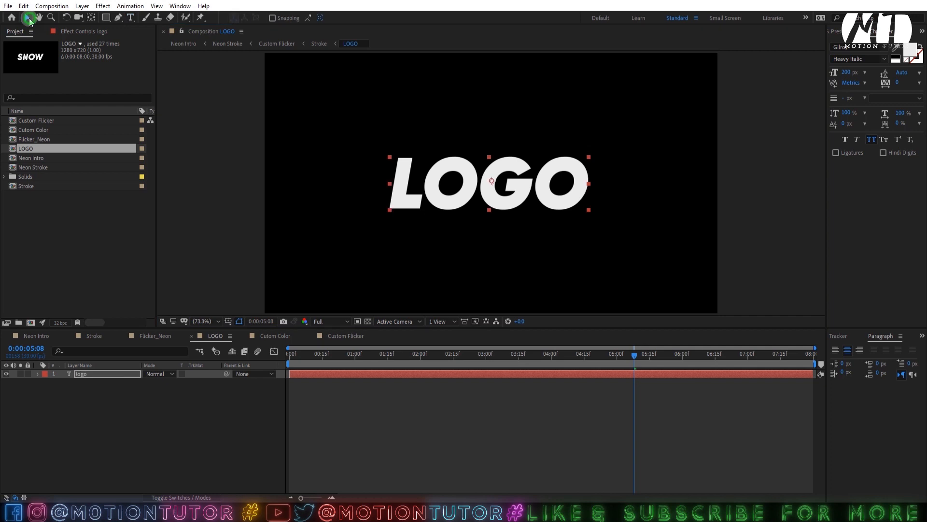
pyautogui.click(36, 336)
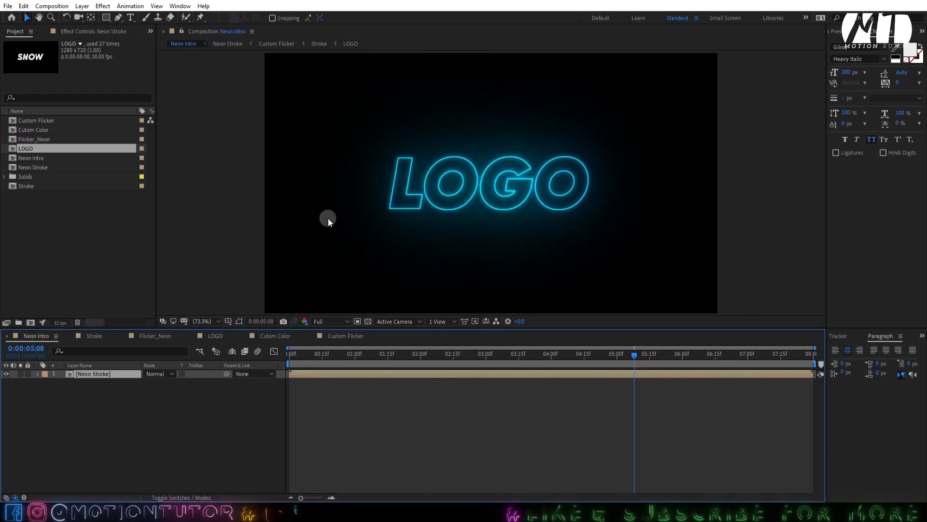
# In Cutom Color, move the orange Paint Bucket's fill point onto the G's outline at about 657.5, 344.5
pyautogui.click(264, 336)
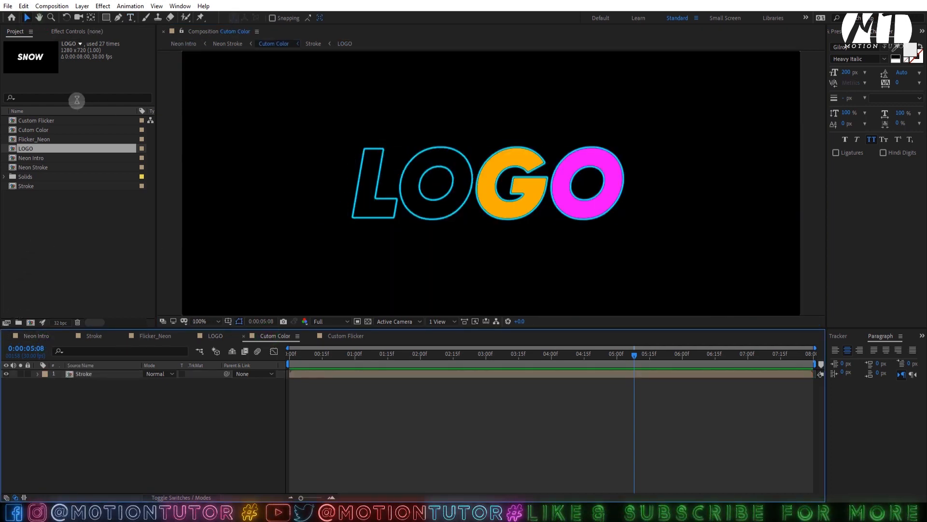
pyautogui.click(74, 32)
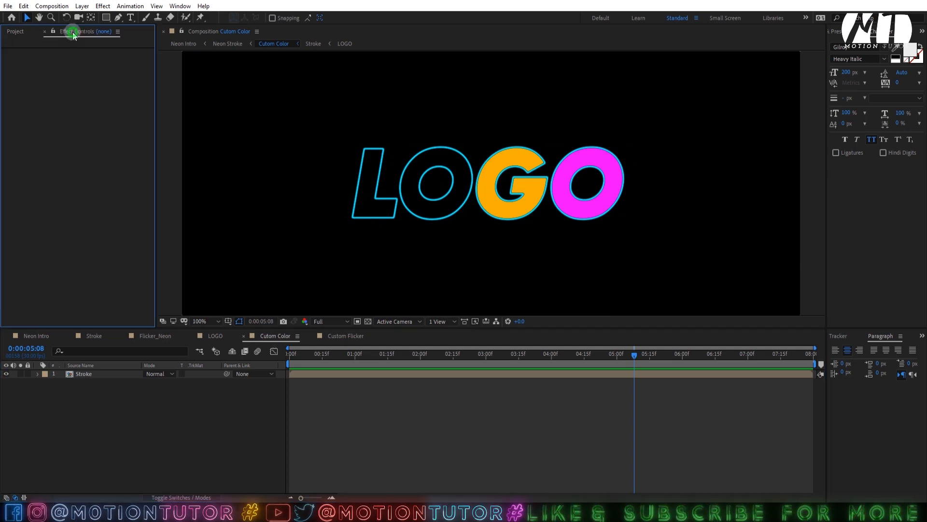
pyautogui.click(95, 374)
pyautogui.click(42, 119)
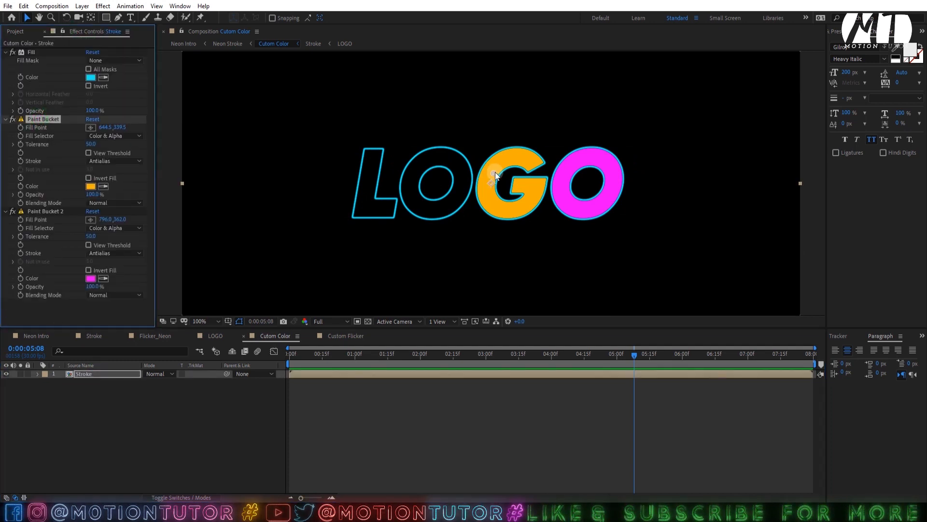
pyautogui.moveTo(493, 173); pyautogui.dragTo(500, 175)
# Move Paint Bucket 2's fill point to the last O's inner outline (about 804, 371) and the orange one's to the first O's (about 491.5, 369.5)
pyautogui.click(86, 211)
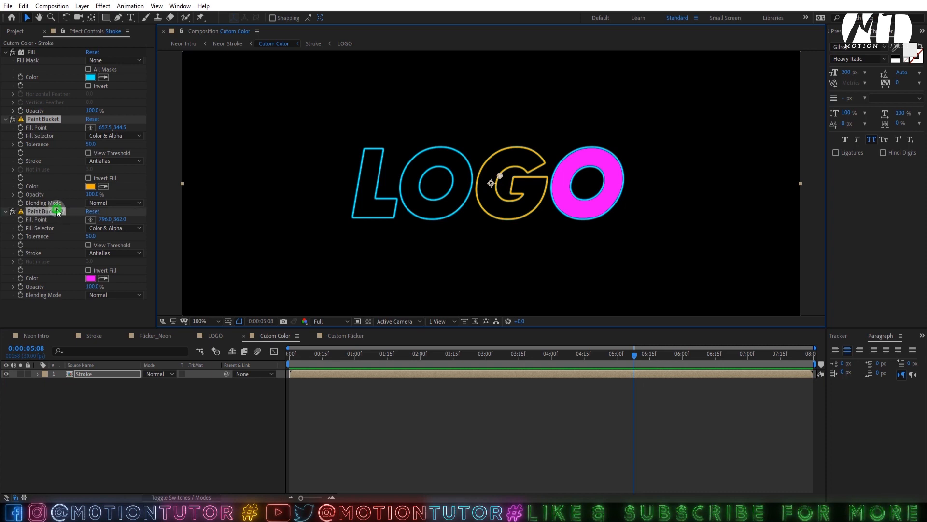
pyautogui.moveTo(567, 184); pyautogui.dragTo(569, 189)
pyautogui.click(43, 119)
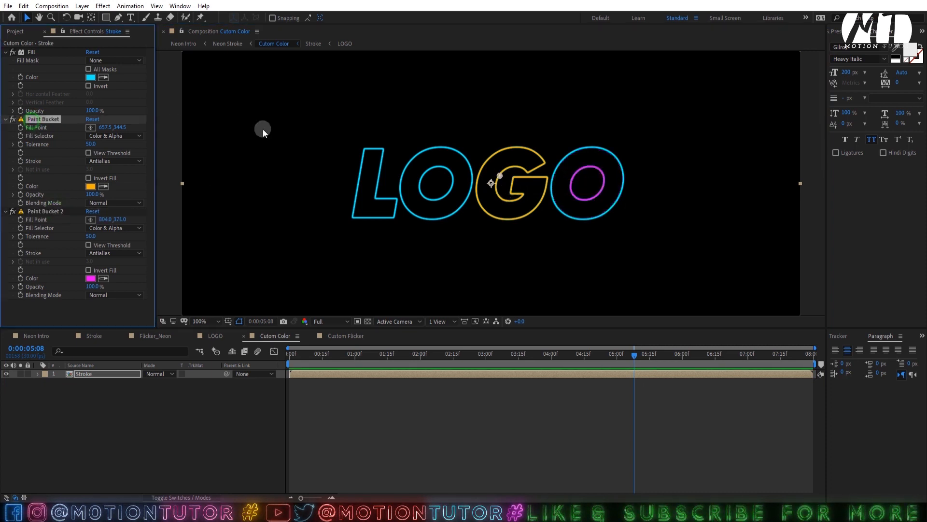
pyautogui.moveTo(501, 178); pyautogui.dragTo(420, 188)
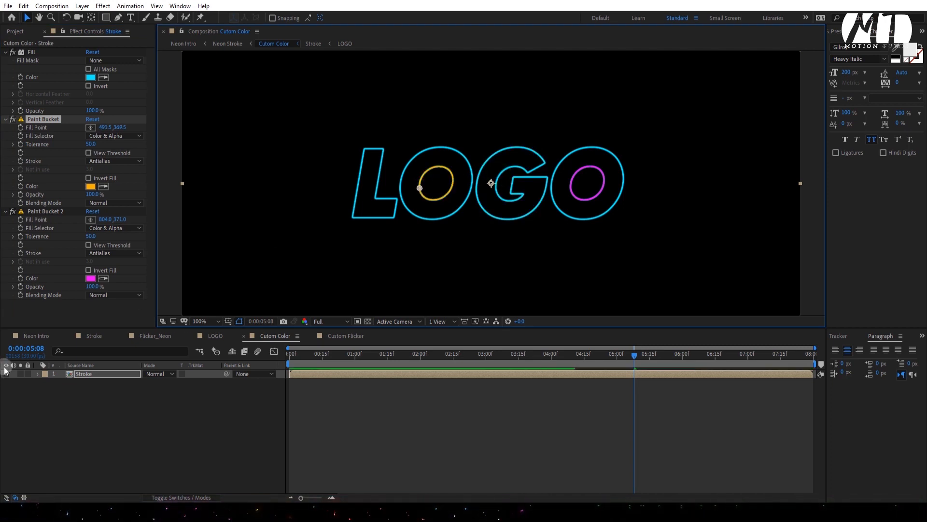
# In Custom Flicker, move the lower Stroke layer's Paint Bucket fill point onto the last O's inner outline at about 815, 384.5
pyautogui.click(46, 338)
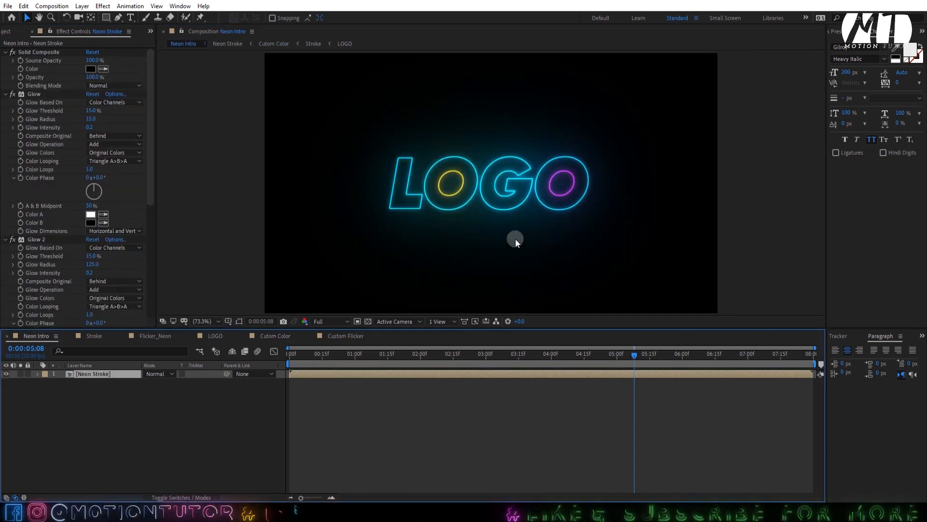
pyautogui.click(348, 338)
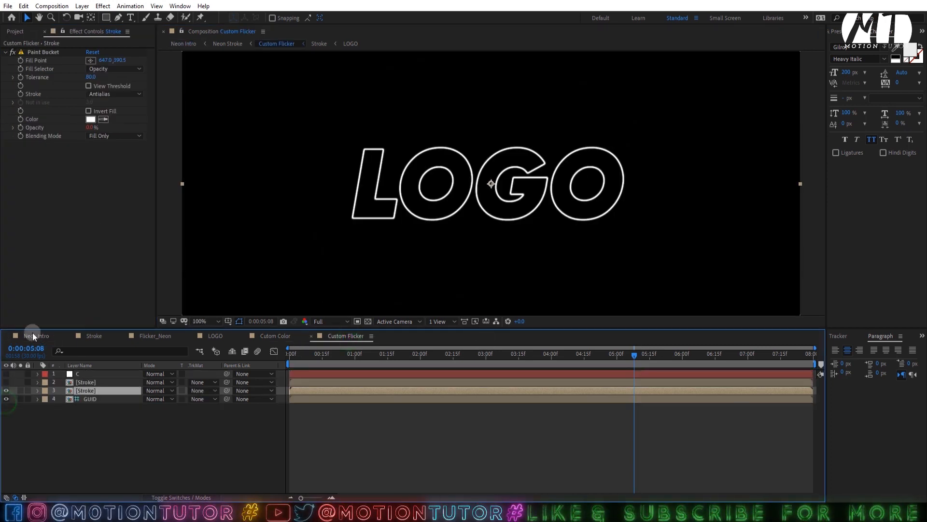
pyautogui.click(35, 52)
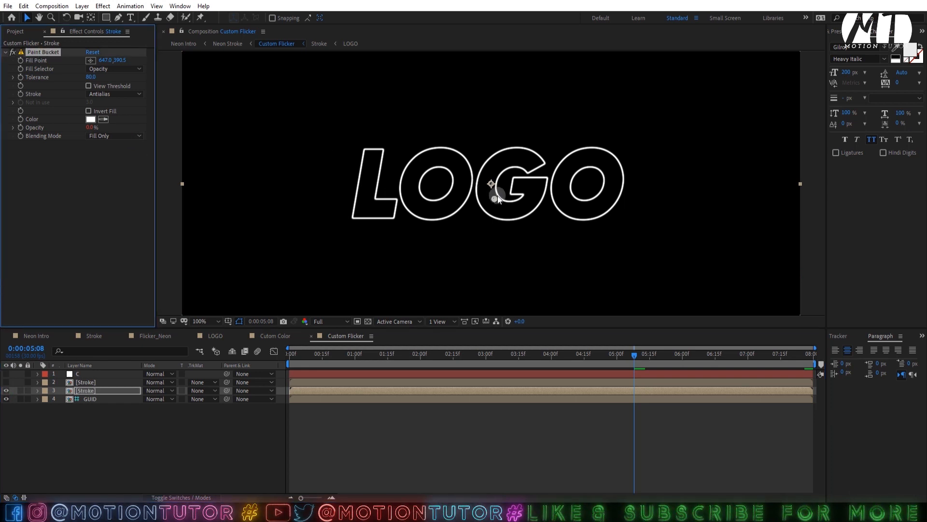
pyautogui.moveTo(497, 198); pyautogui.dragTo(570, 195)
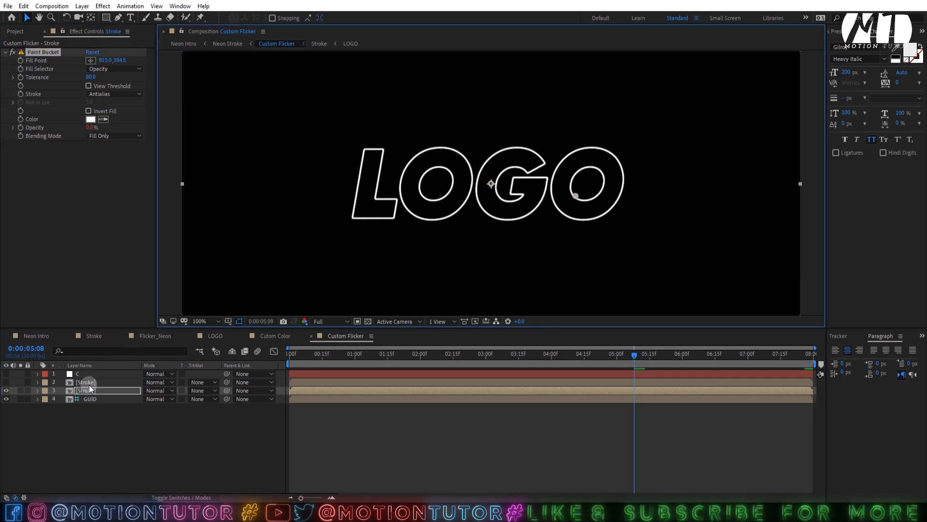
# Make the upper Stroke layer visible and move its Paint Bucket fill point onto the first O's inner outline at about 492.5, 359.5
pyautogui.click(87, 382)
pyautogui.click(6, 382)
pyautogui.click(39, 56)
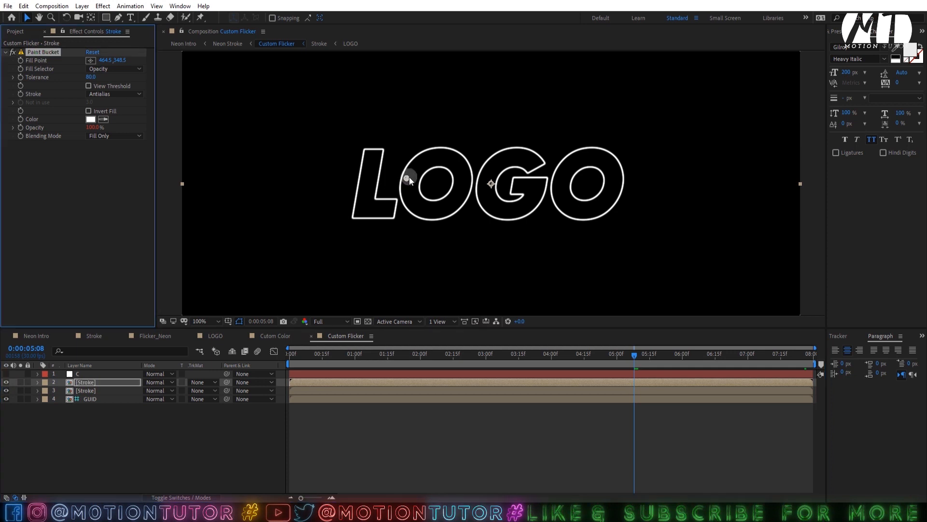
pyautogui.moveTo(406, 176); pyautogui.dragTo(420, 181)
# Hide the GUID layer and scrub Custom Flicker to about 4:25 to check the flickering rings, then select control layer C
pyautogui.click(6, 398)
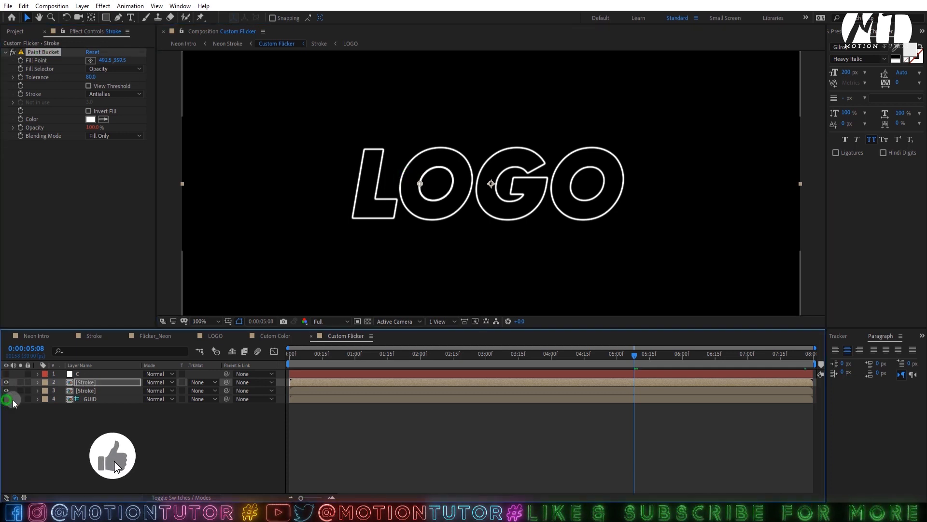
pyautogui.click(69, 411)
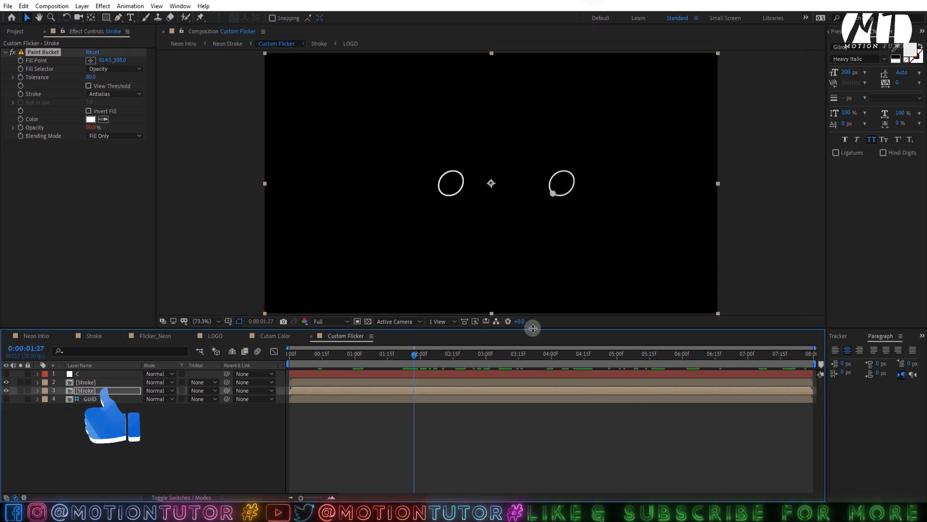
pyautogui.click(543, 365)
pyautogui.moveTo(545, 369); pyautogui.dragTo(607, 358)
pyautogui.click(119, 374)
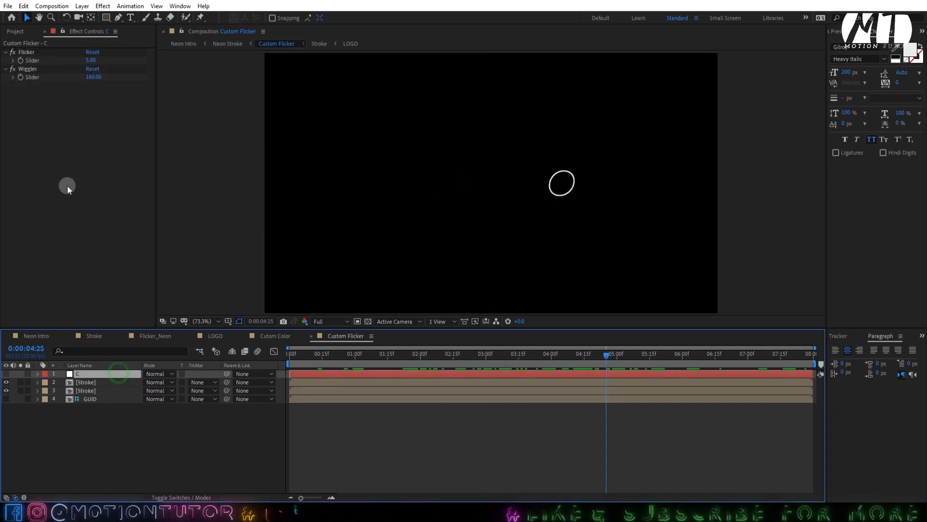
# Scrub through Neon Intro between about 3:05 and 5:00 to check the flicker of both inner O rings
pyautogui.click(38, 335)
pyautogui.moveTo(581, 355); pyautogui.dragTo(497, 361)
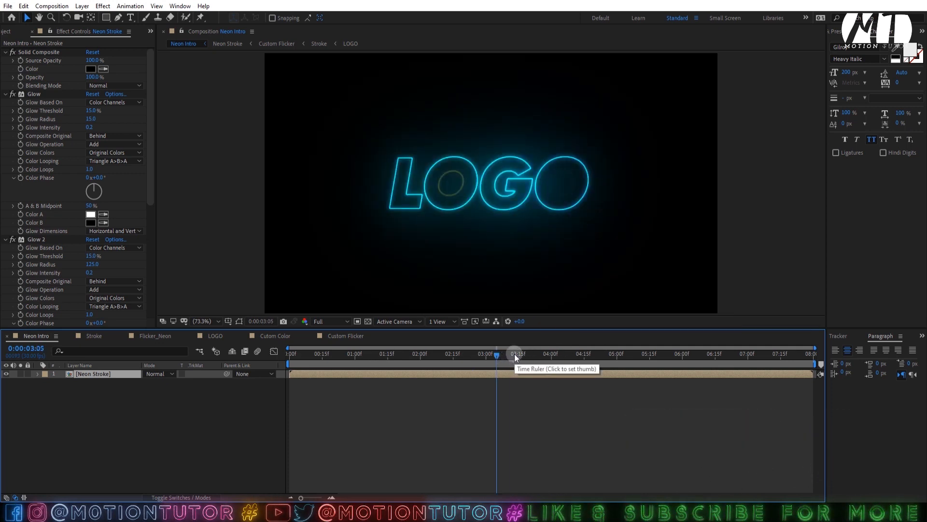
pyautogui.moveTo(512, 360); pyautogui.dragTo(569, 359)
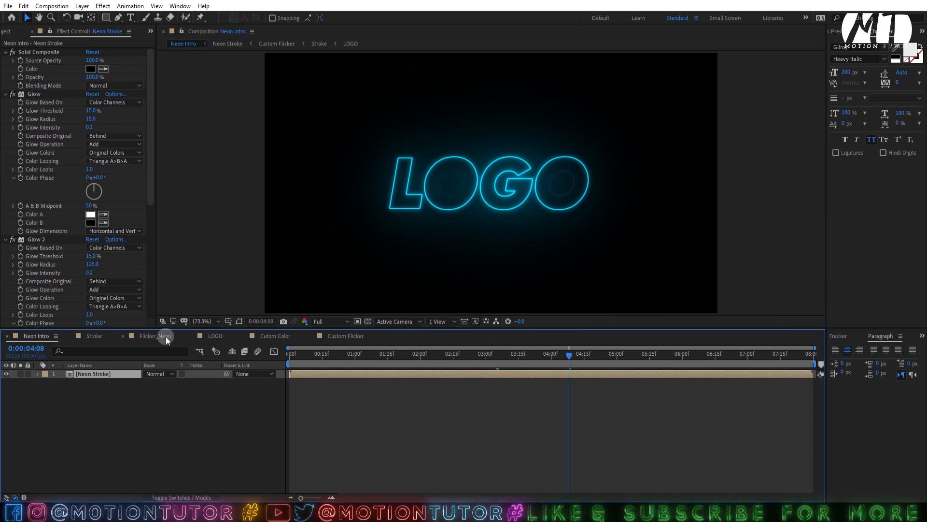
pyautogui.moveTo(602, 352); pyautogui.dragTo(585, 356)
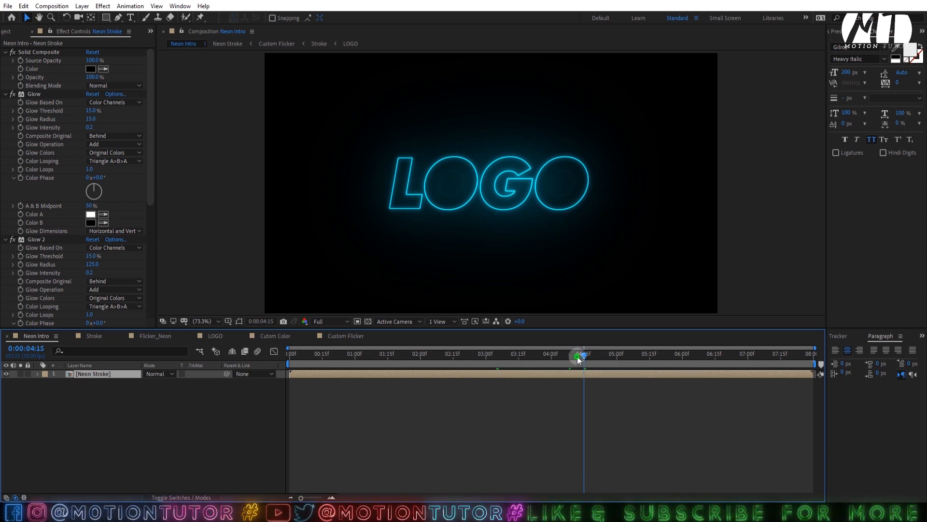
pyautogui.moveTo(582, 357); pyautogui.dragTo(583, 358)
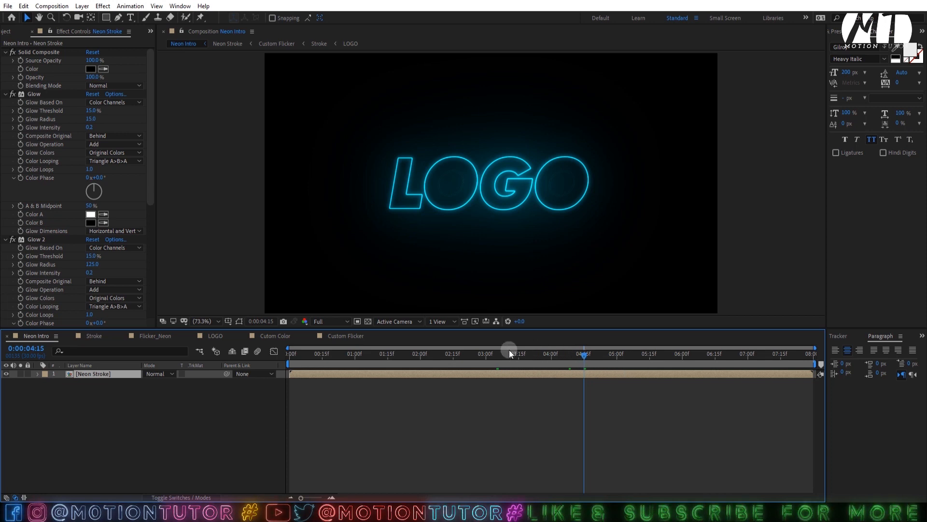
pyautogui.moveTo(588, 360); pyautogui.dragTo(617, 364)
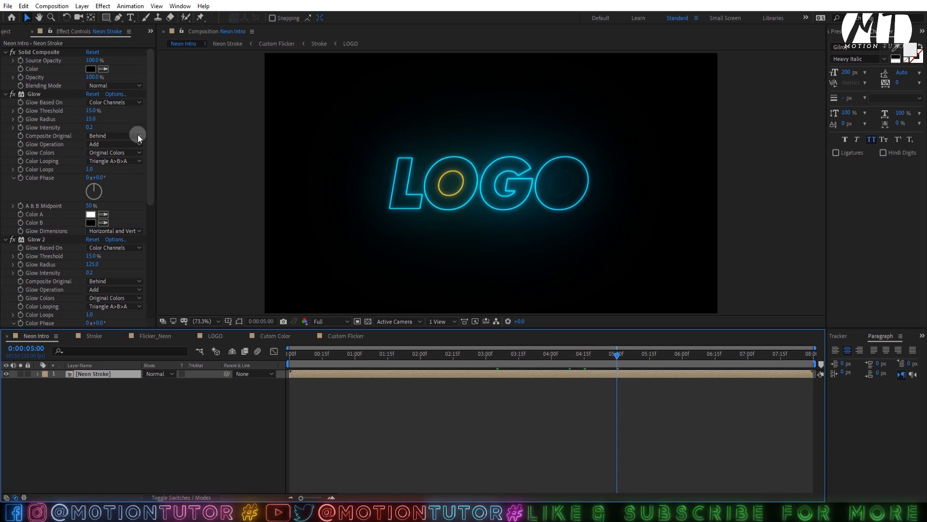
# Show the project's composition list and compare the Neon Intro frames at 4:15 and 5:00
pyautogui.click(7, 31)
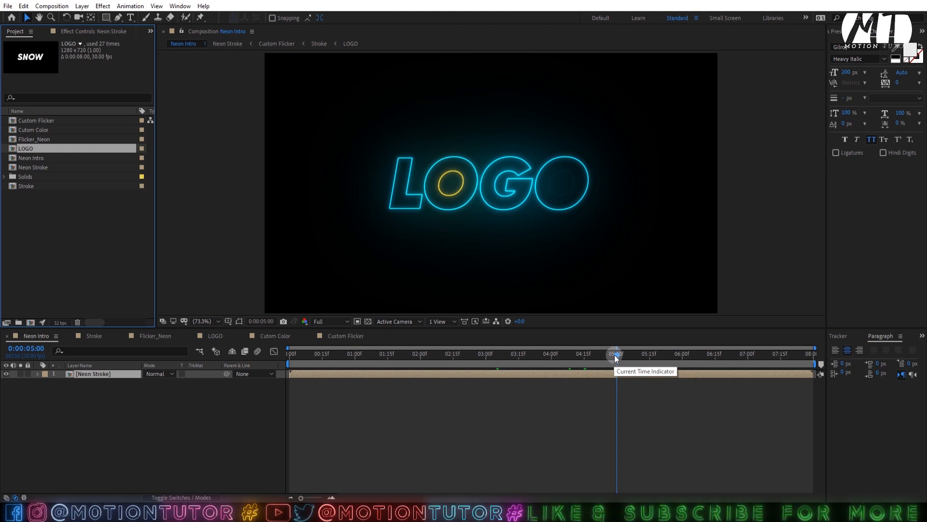
pyautogui.click(584, 356)
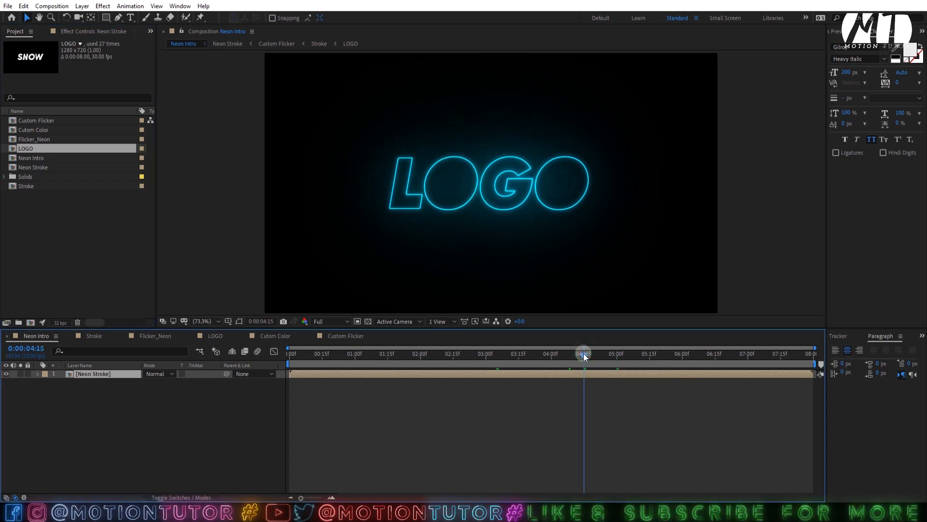
pyautogui.click(616, 356)
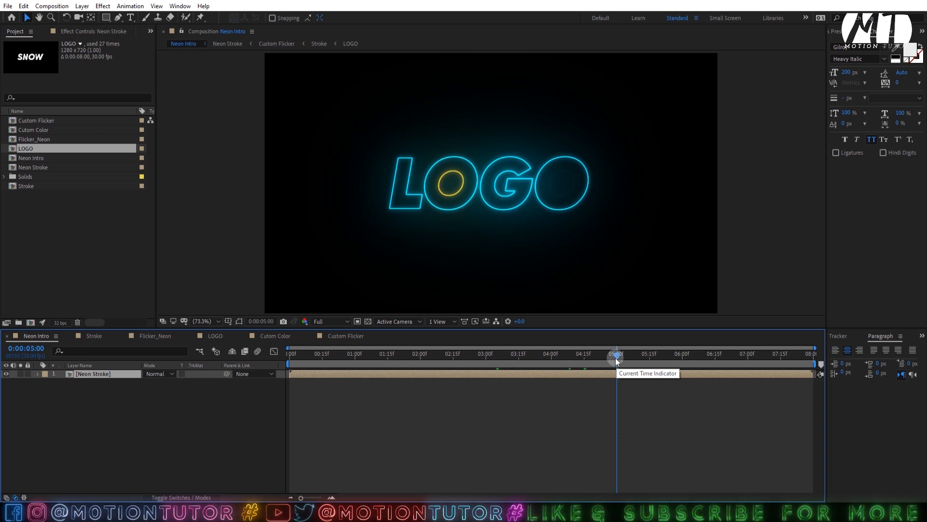
pyautogui.moveTo(616, 360)
pyautogui.mouseDown()
pyautogui.moveTo(579, 360)
pyautogui.moveTo(616, 366)
pyautogui.mouseUp()
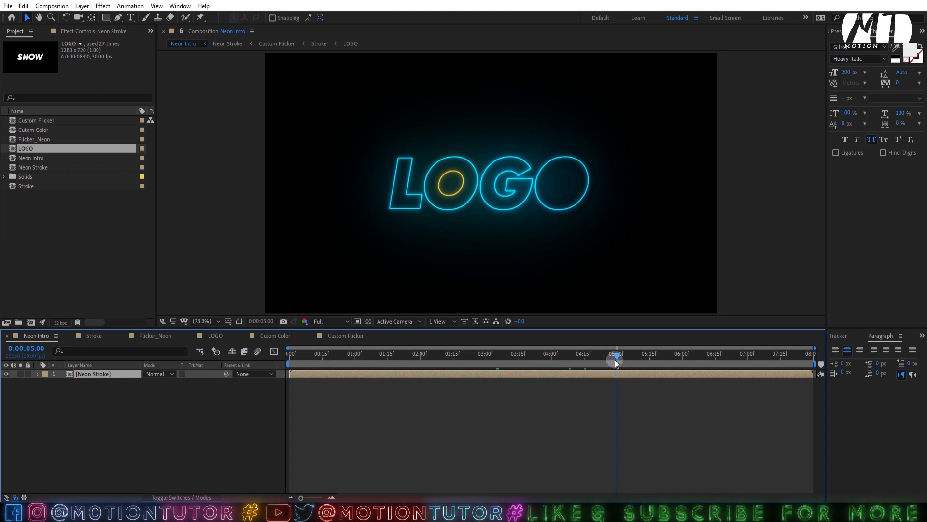
pyautogui.moveTo(616, 359); pyautogui.dragTo(616, 362)
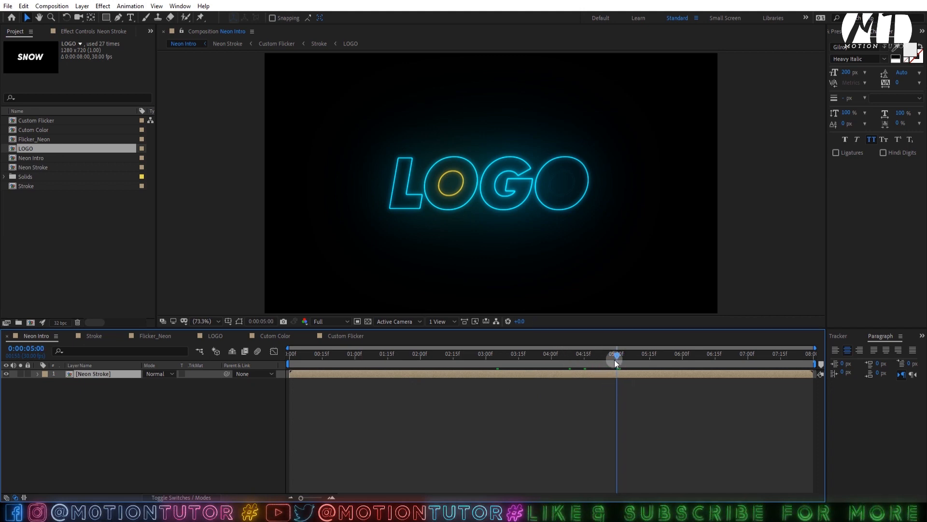